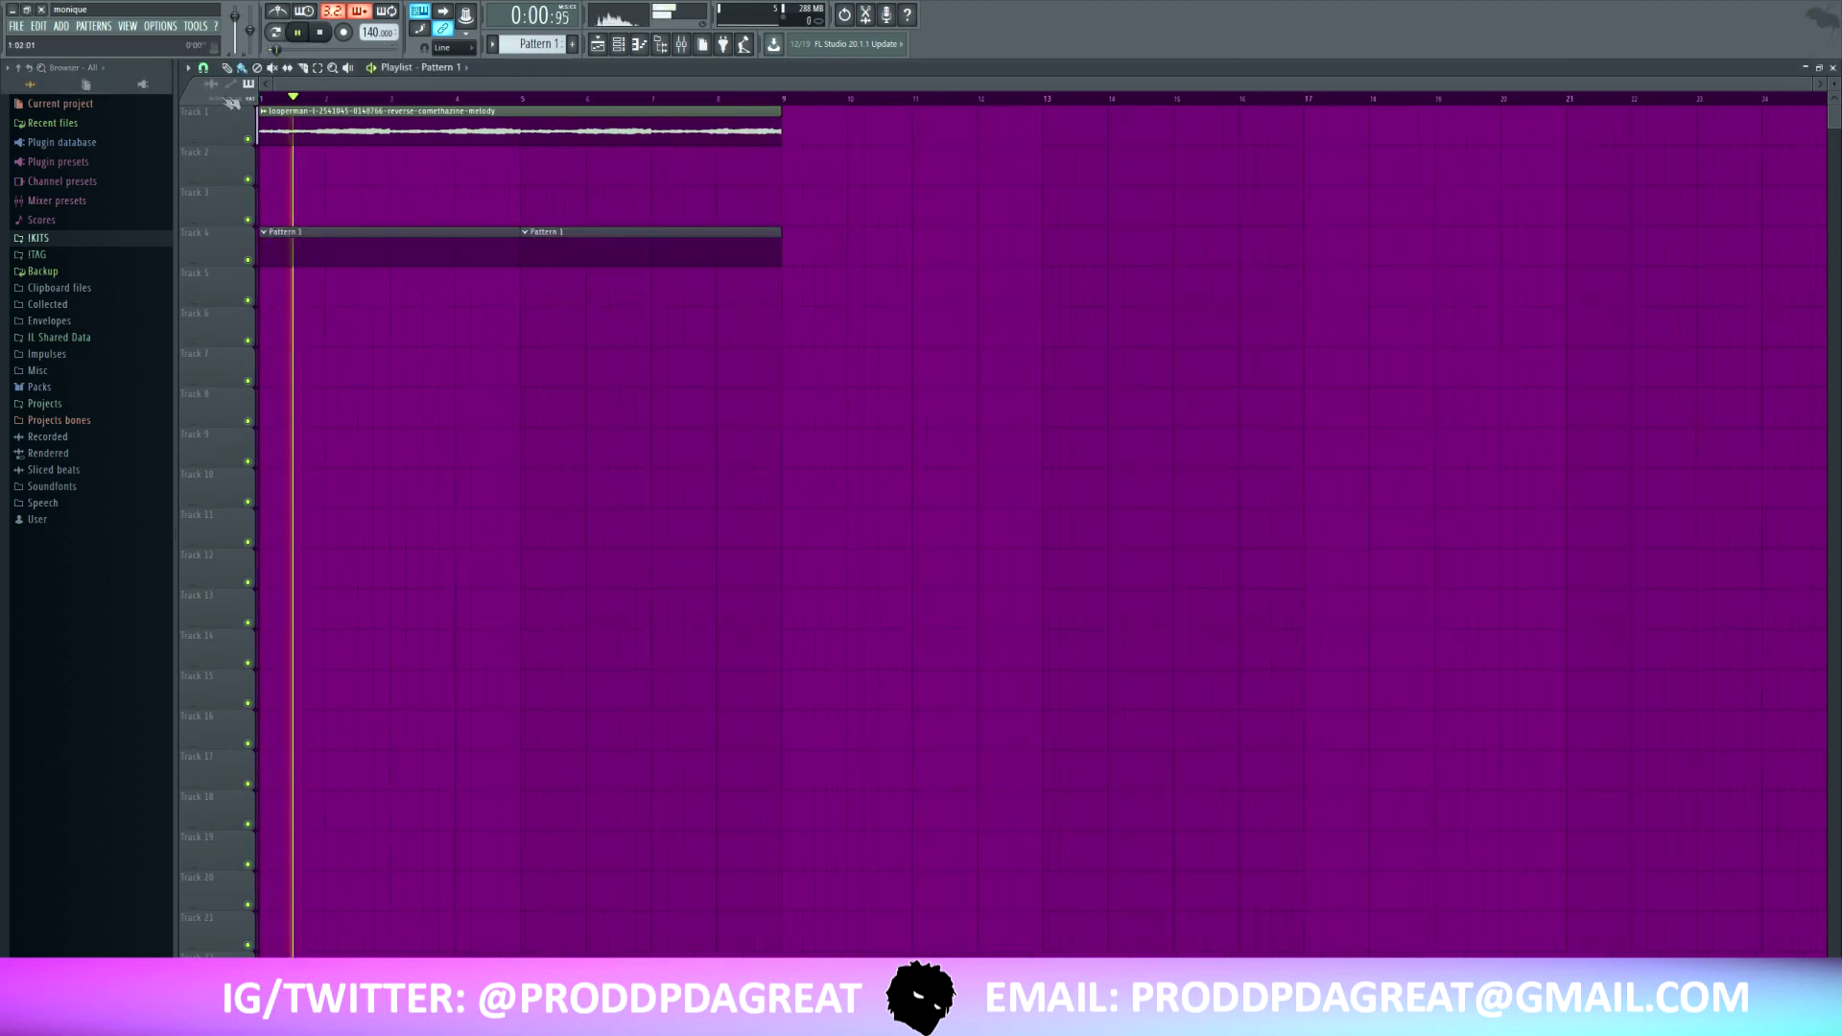
- Set the project tempo to 155 BPM and show the channel rack
scroll(378, 32, "up", 2)
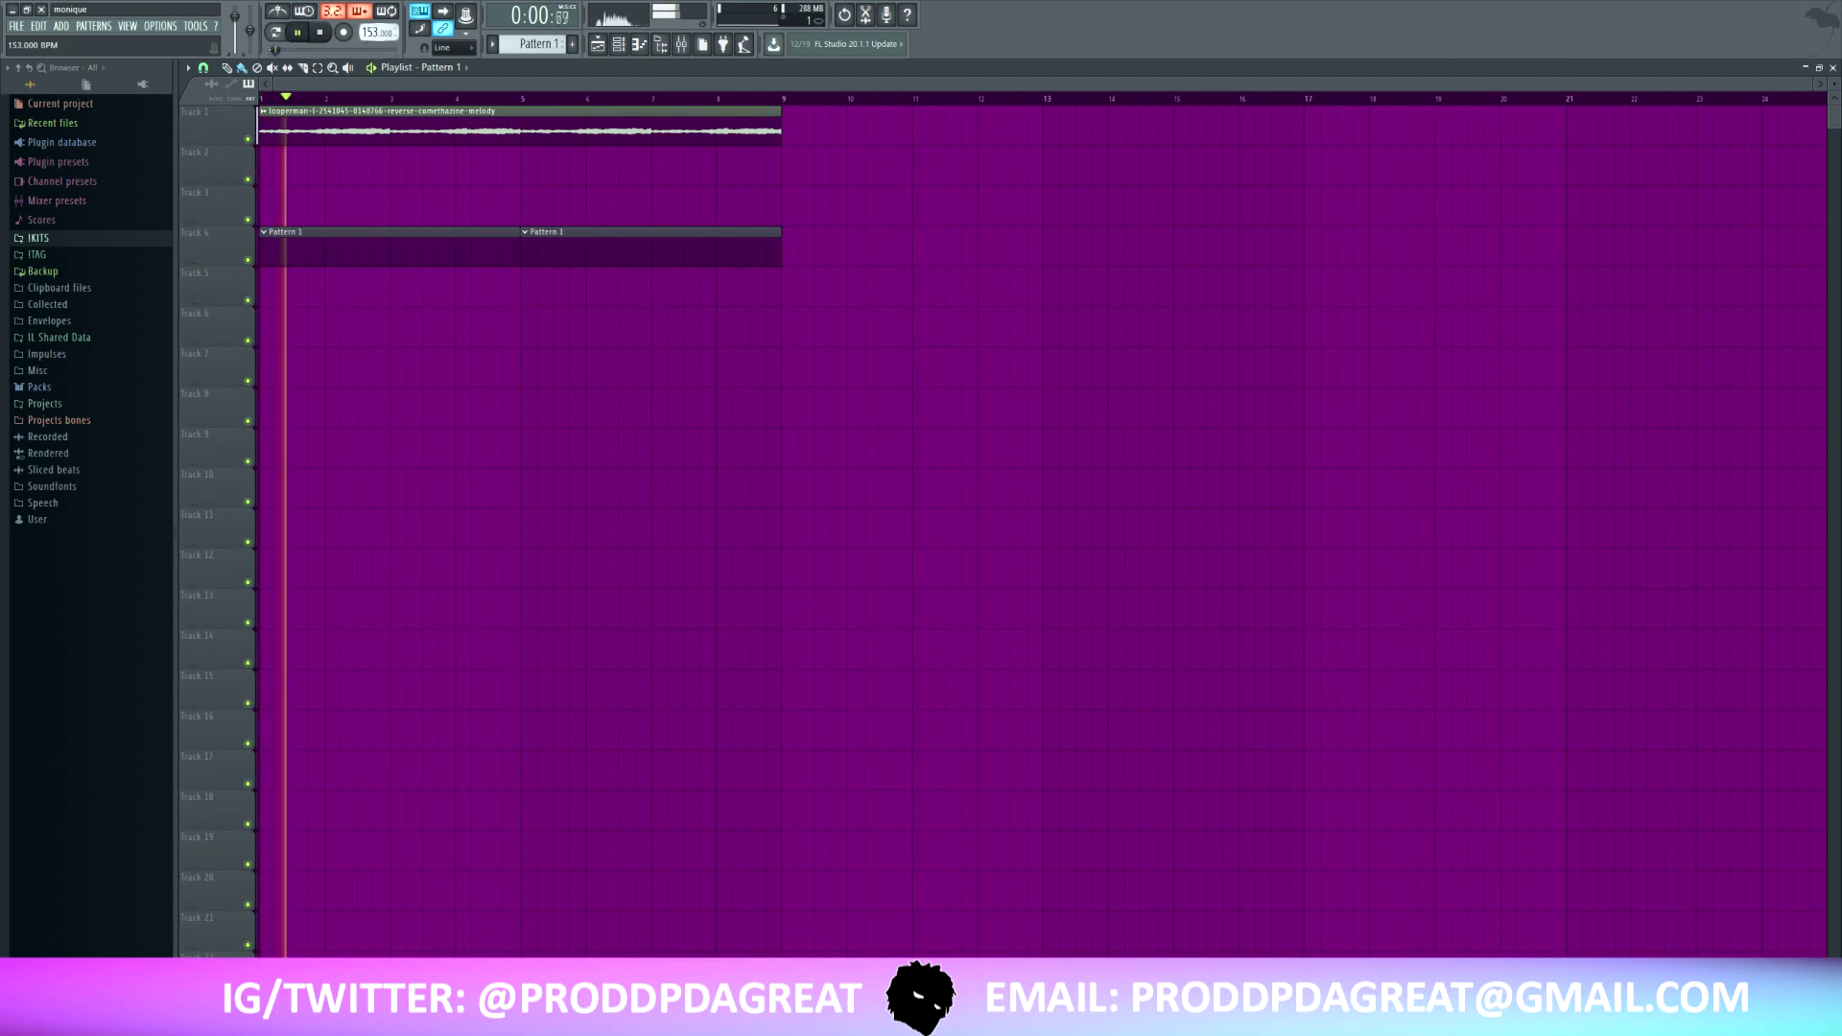
left_click(617, 46)
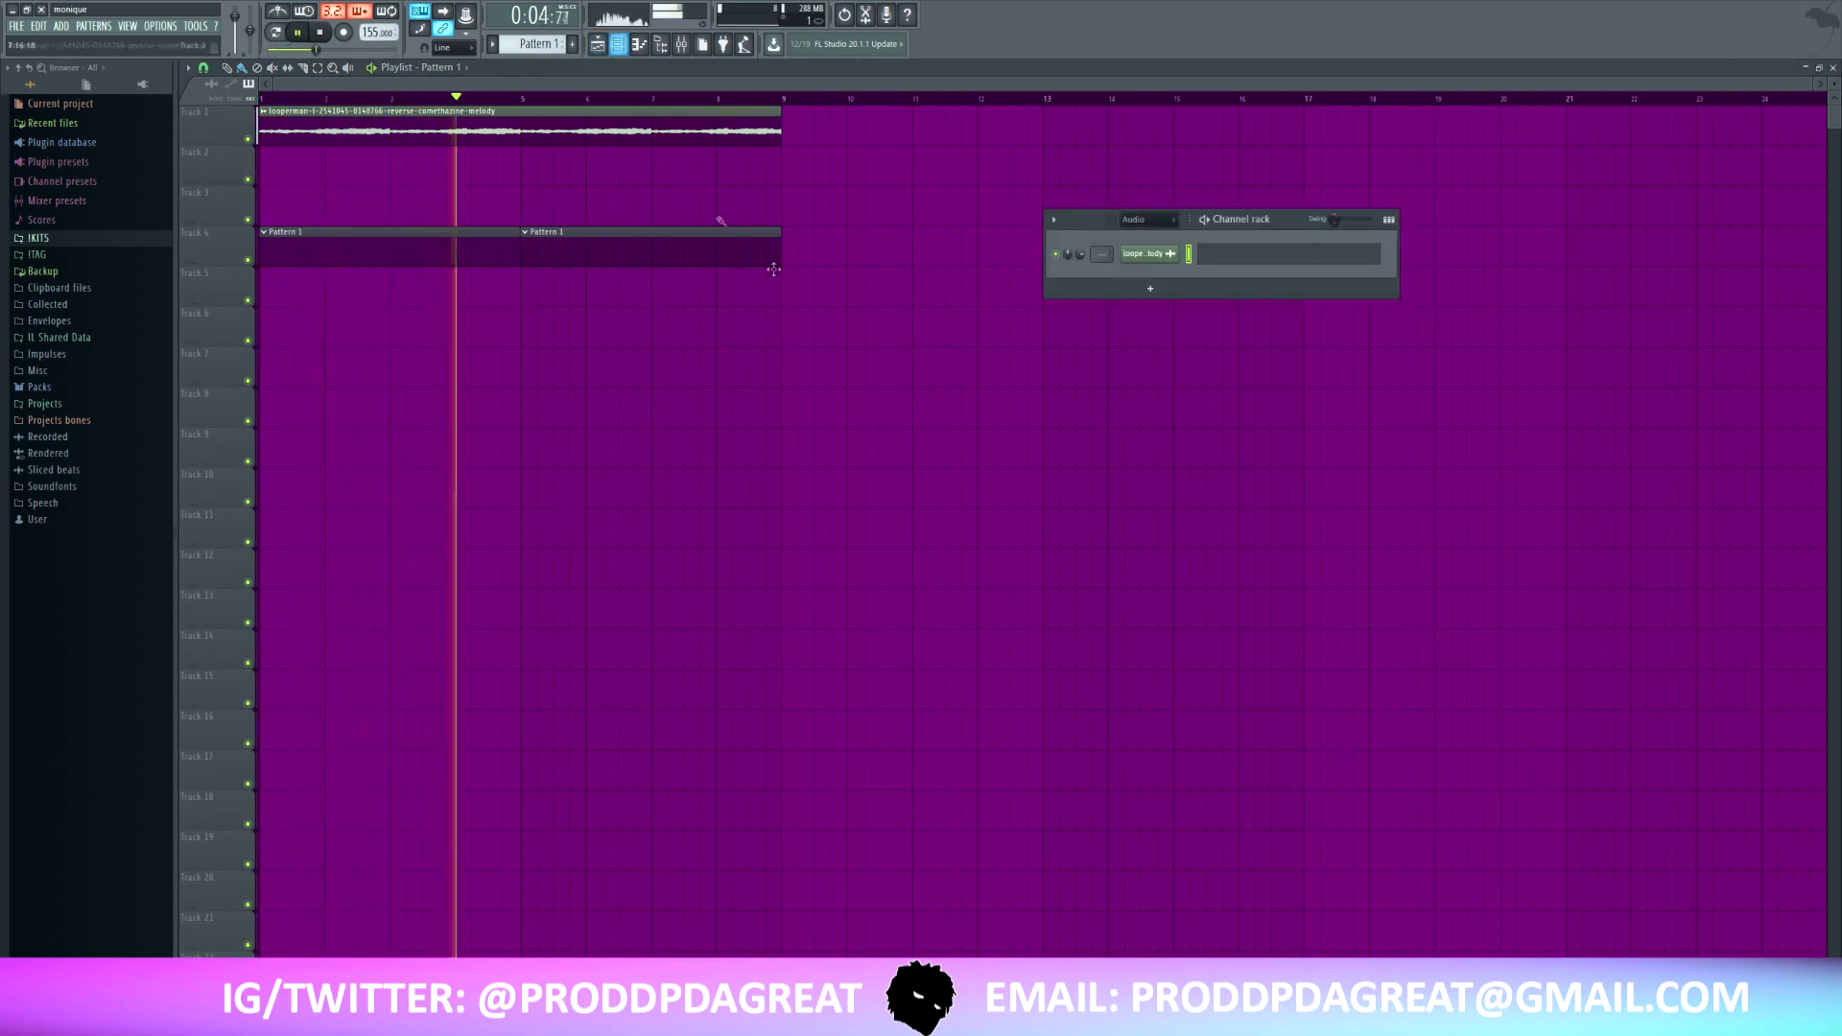
- Add the basic 808 sample from the Pi'erre Bourne kit's 808s folder as a new channel
left_click(56, 123)
key("space")
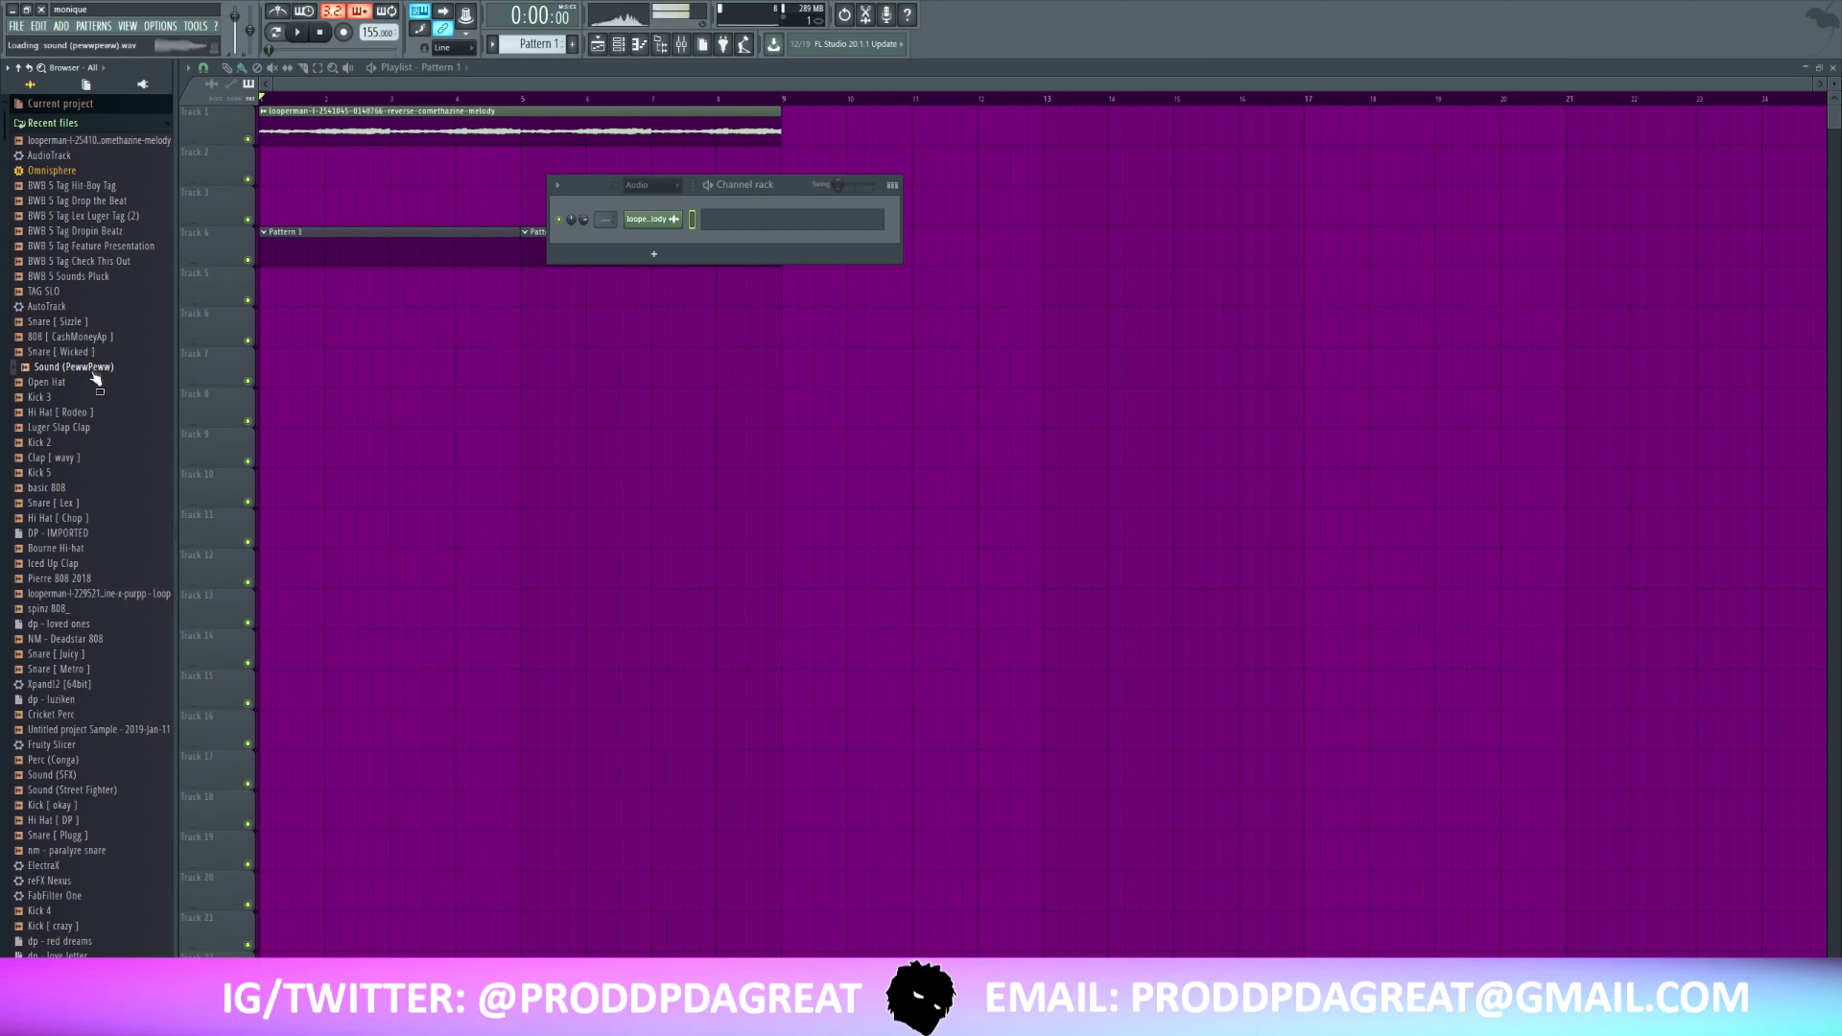
left_click(56, 123)
left_click(101, 354)
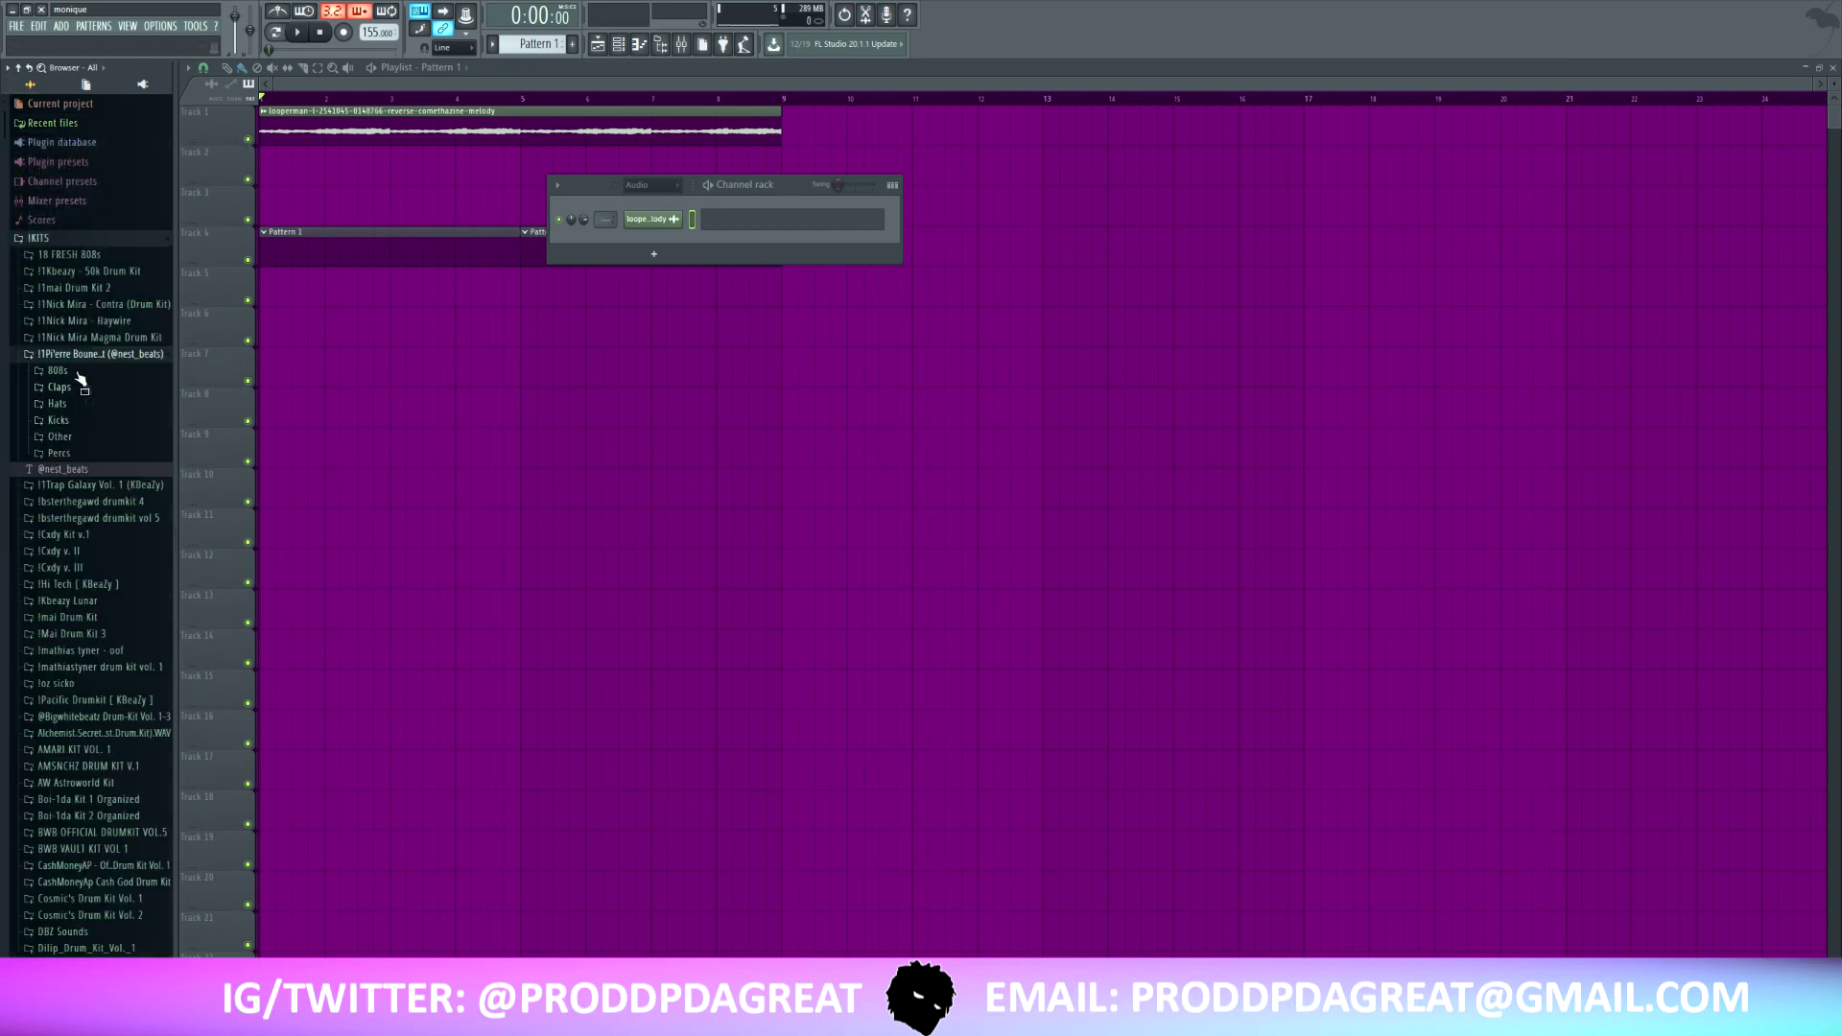
left_click(106, 370)
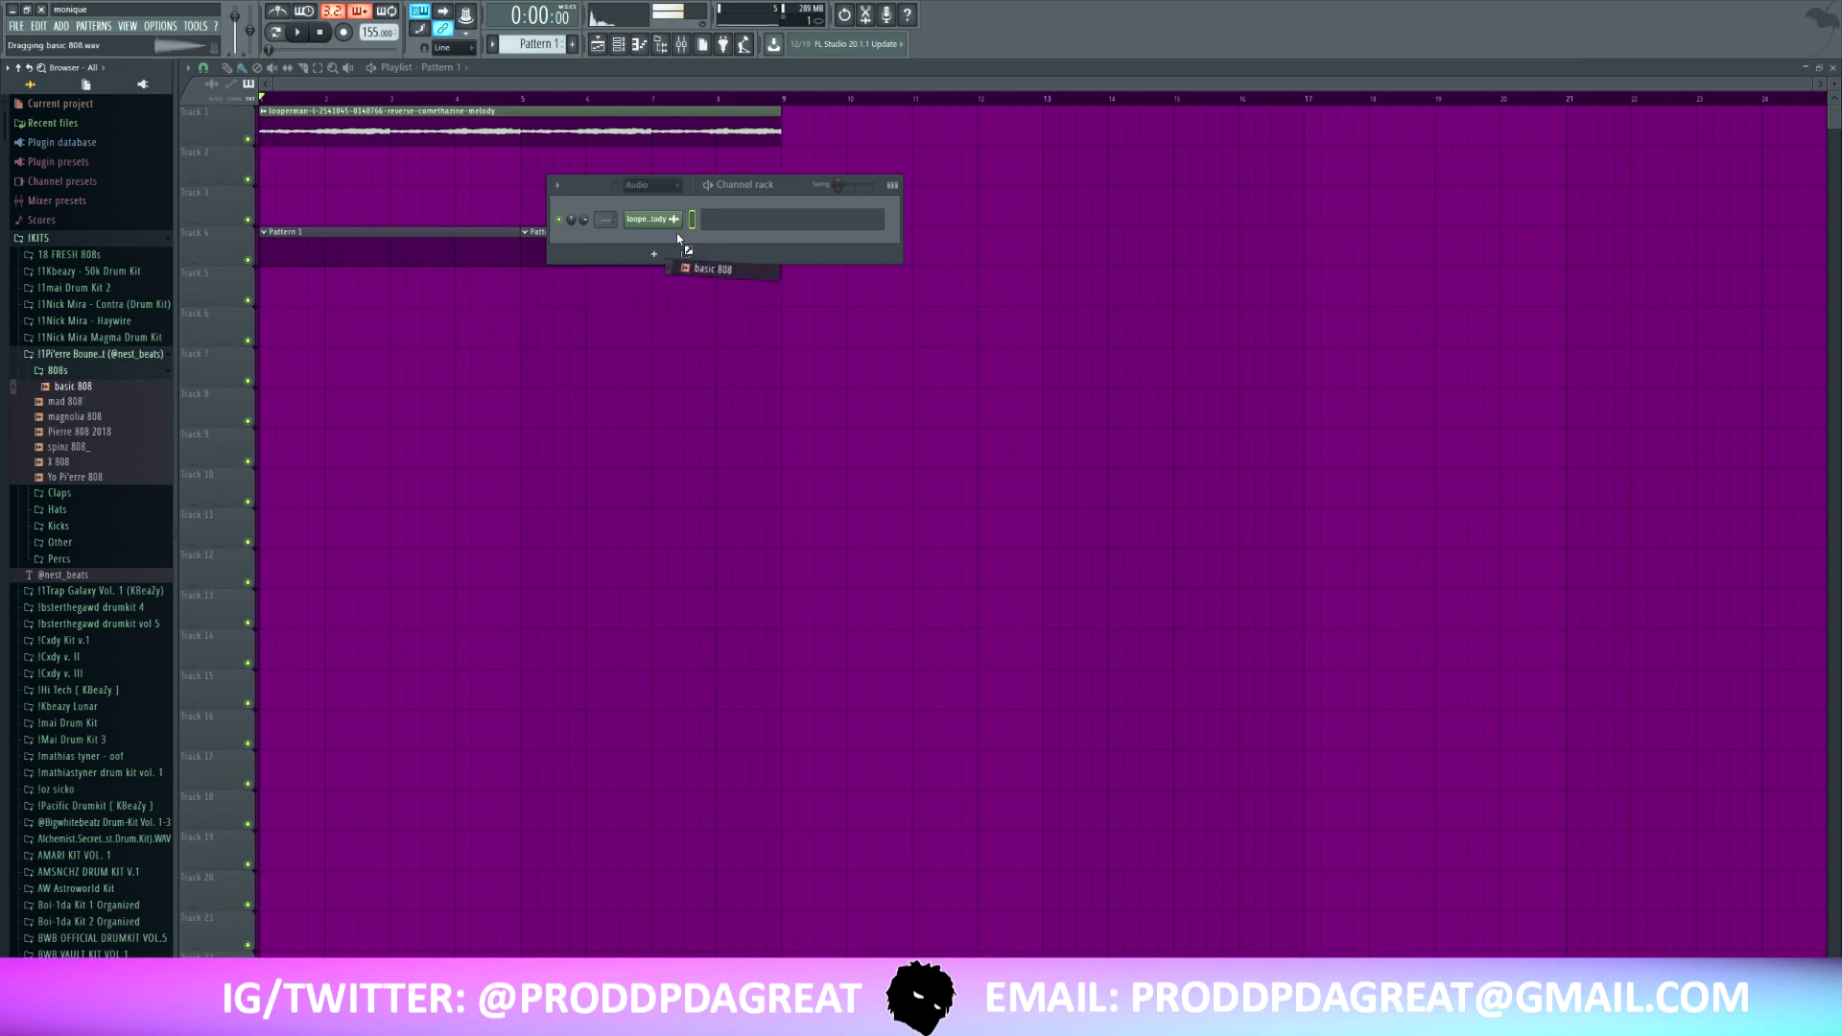
left_click_drag(679, 238, 679, 241)
left_click(134, 374)
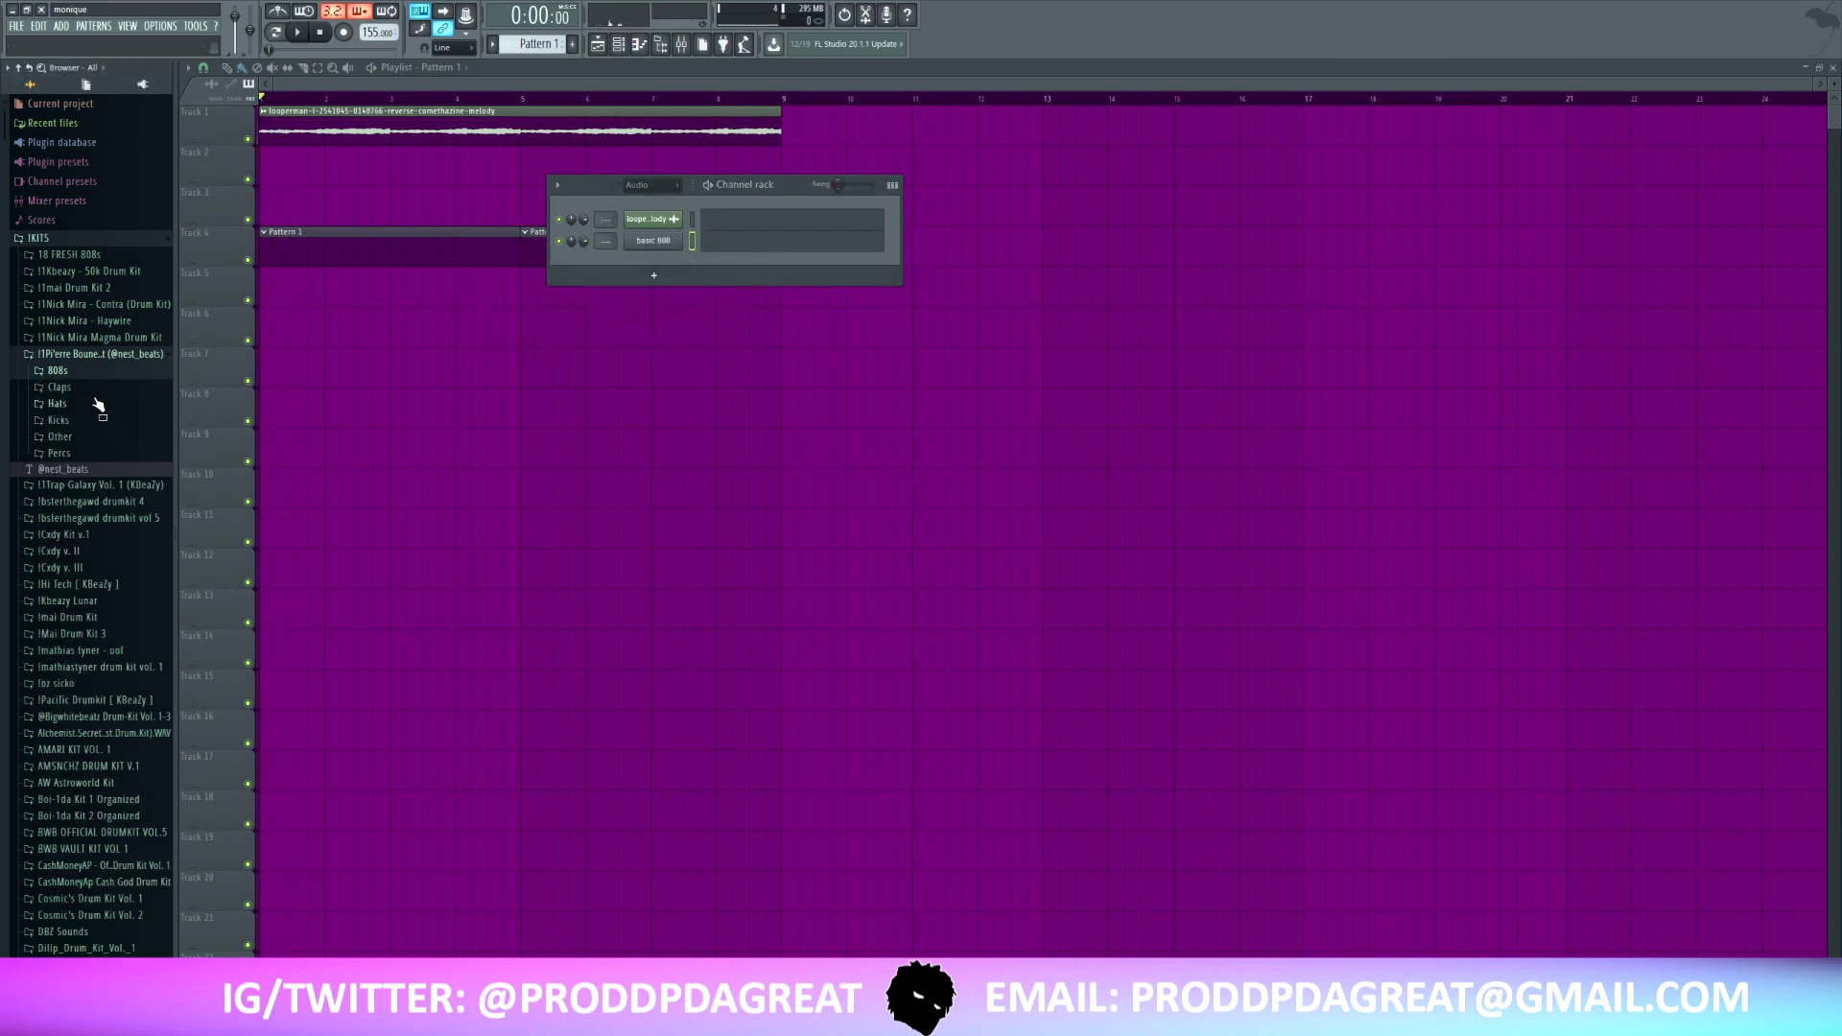
- Add the Open Hat and Break The Bank Hat samples from the kit's Hats folder as new channels
left_click(95, 402)
left_click(97, 463)
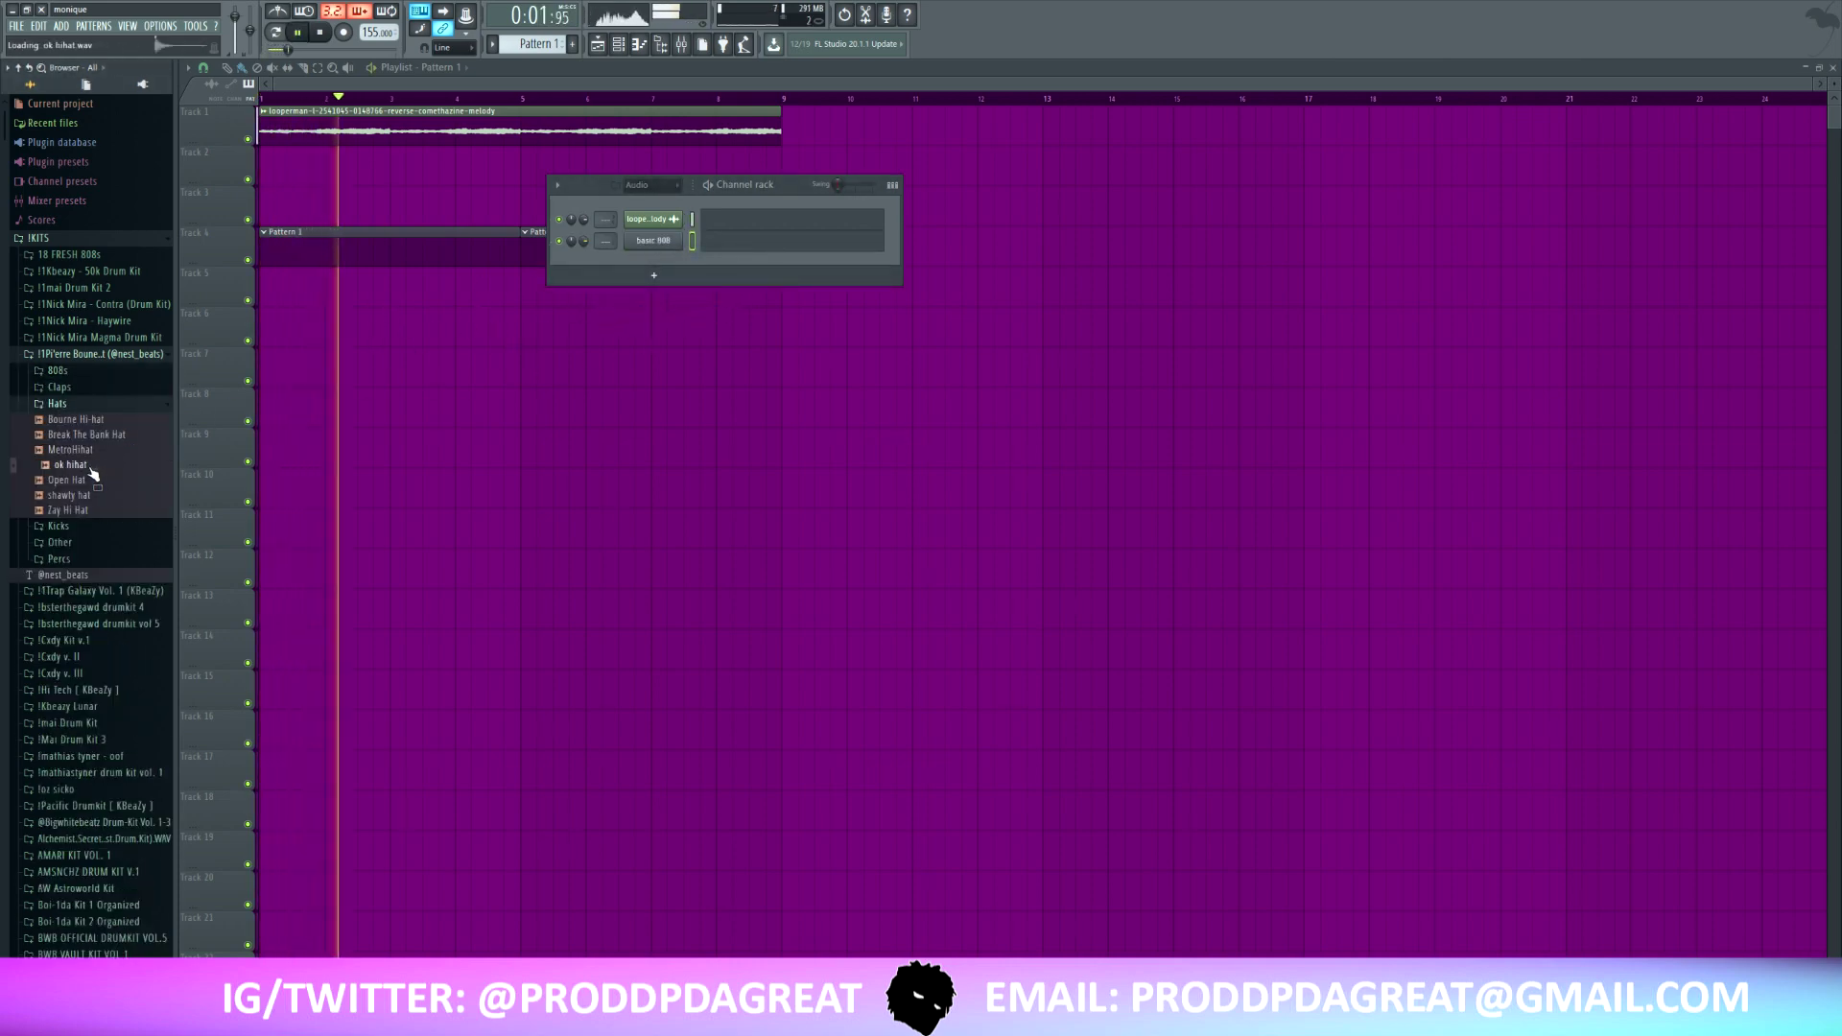
left_click_drag(72, 480, 659, 261)
left_click_drag(107, 420, 117, 434)
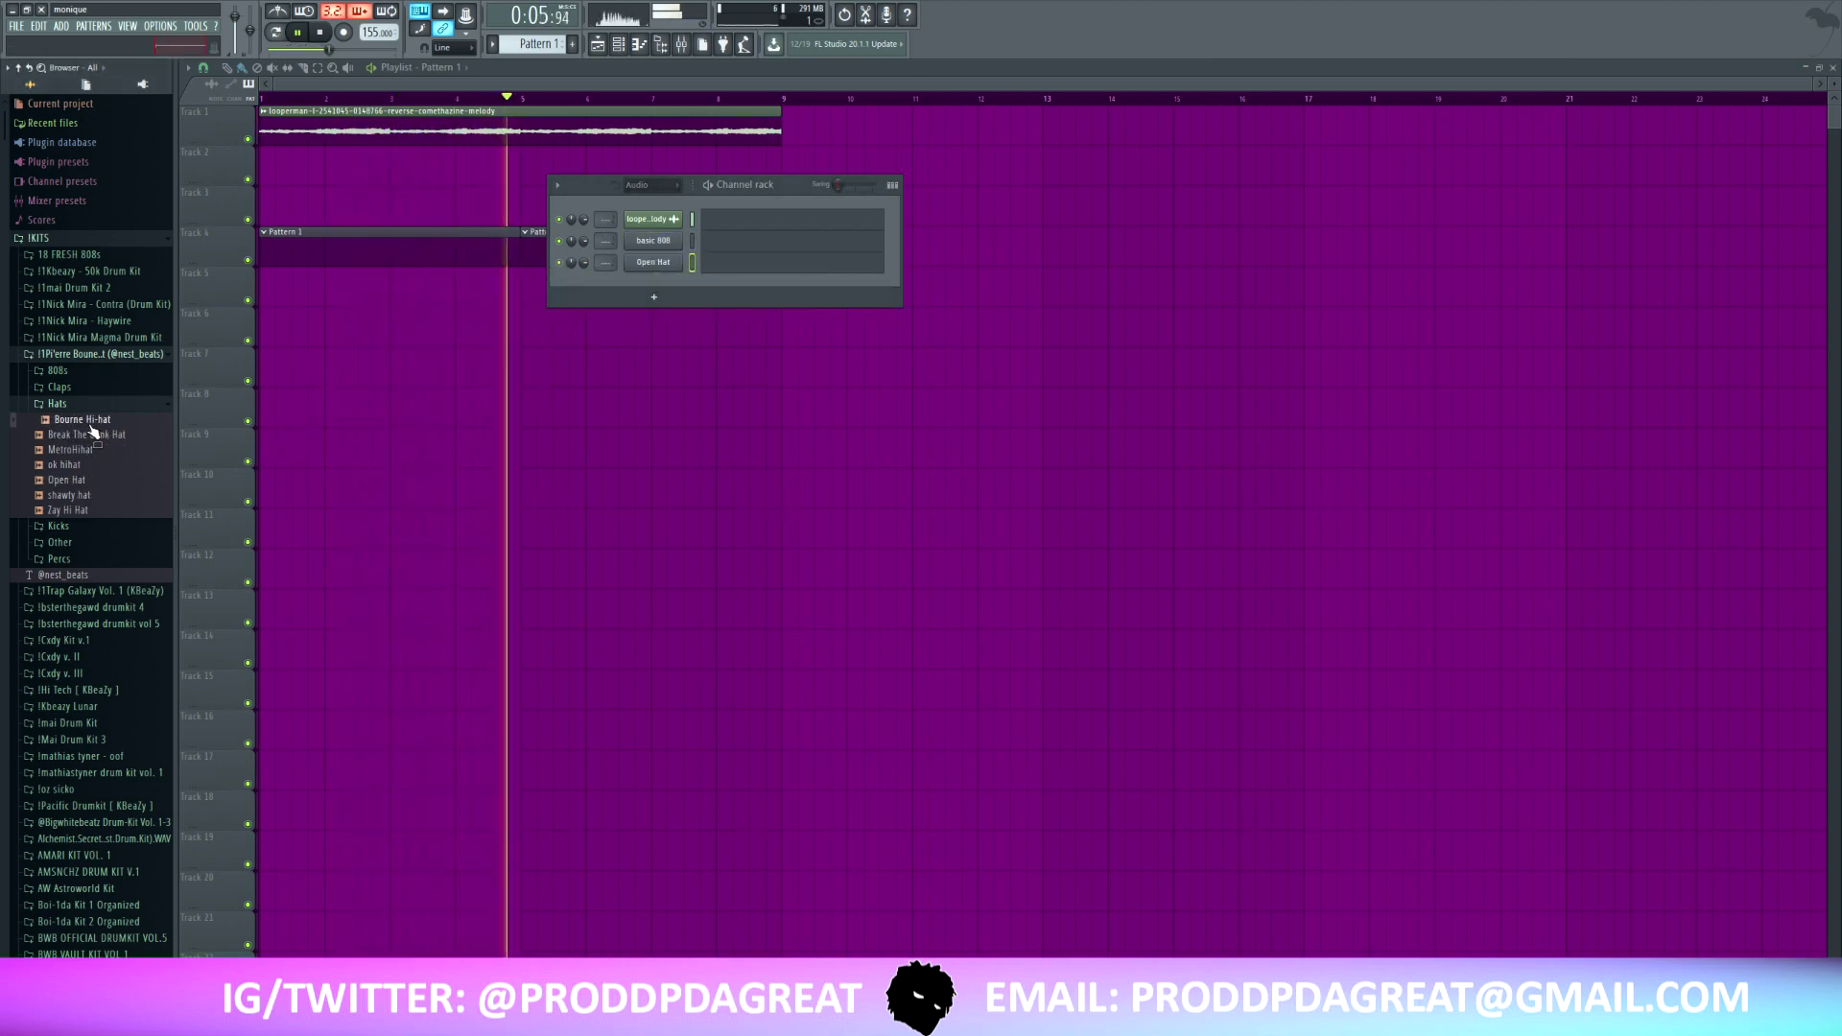
left_click(87, 437)
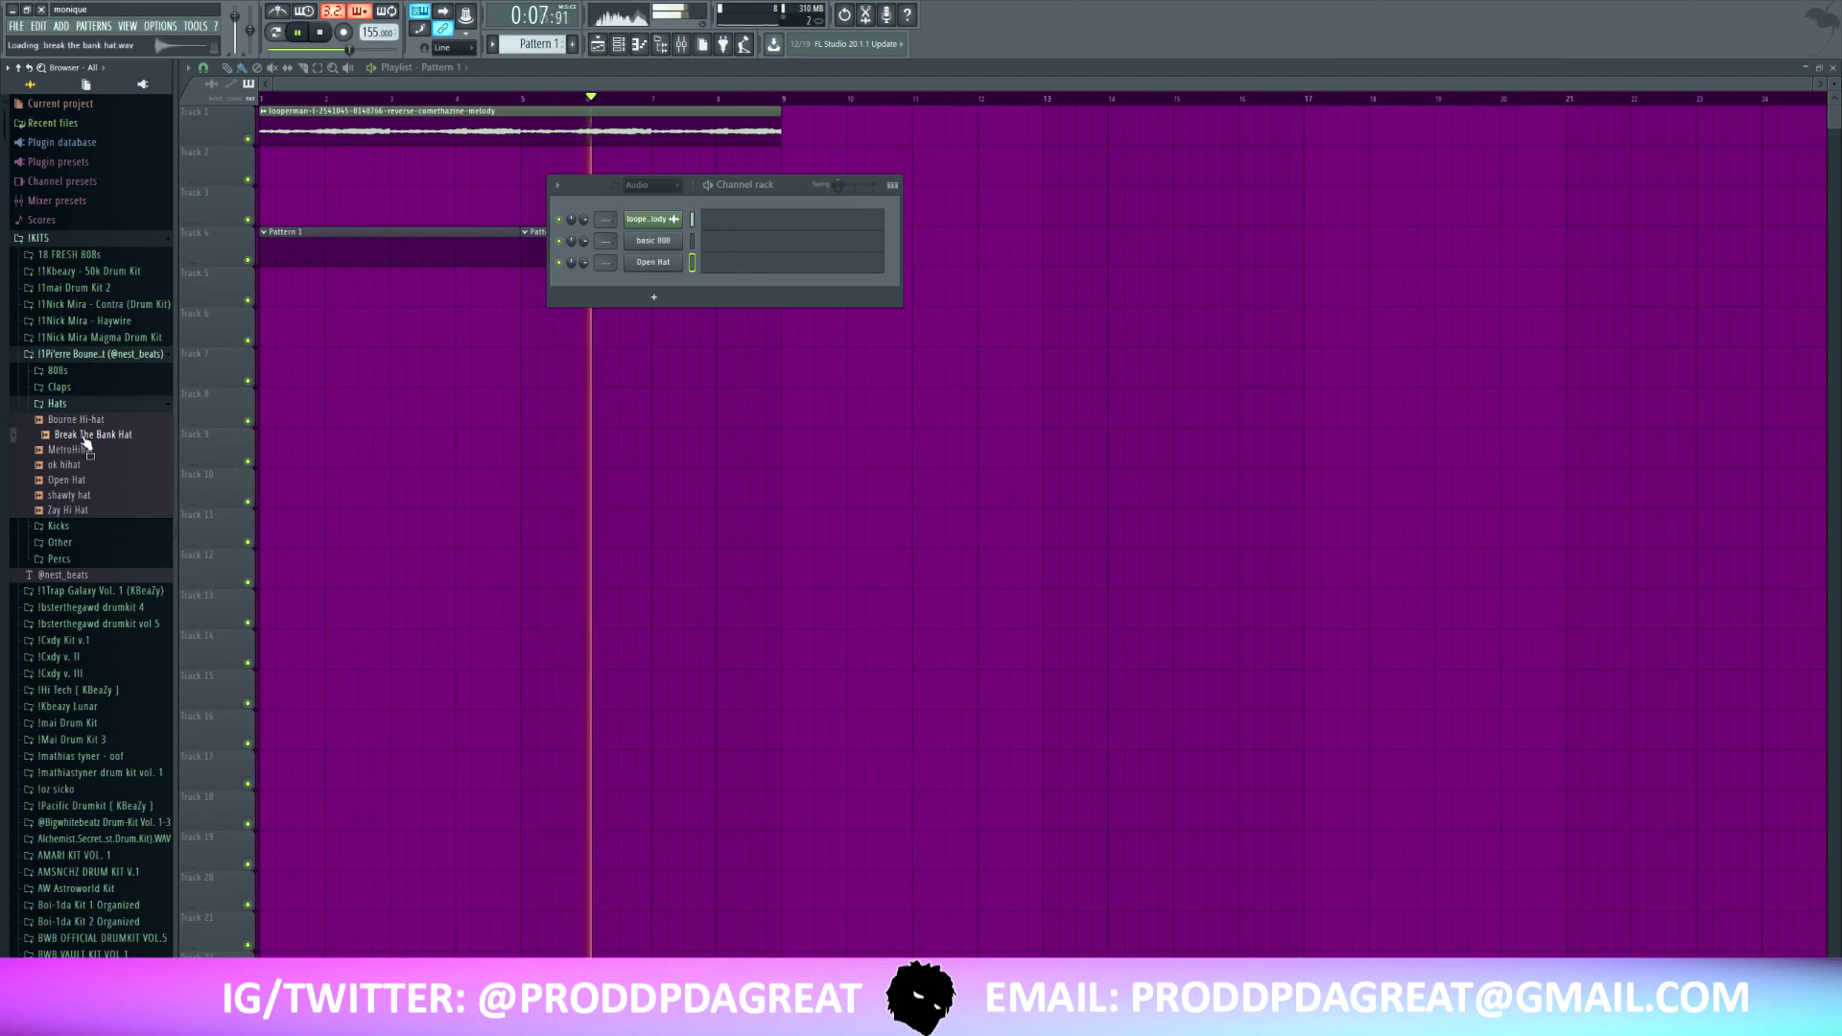
left_click(87, 437)
left_click_drag(600, 302, 638, 316)
- Add the Iced Up Clap sample from the kit's Claps folder as a new channel and collapse the kit folder
left_click(59, 387)
left_click(119, 448)
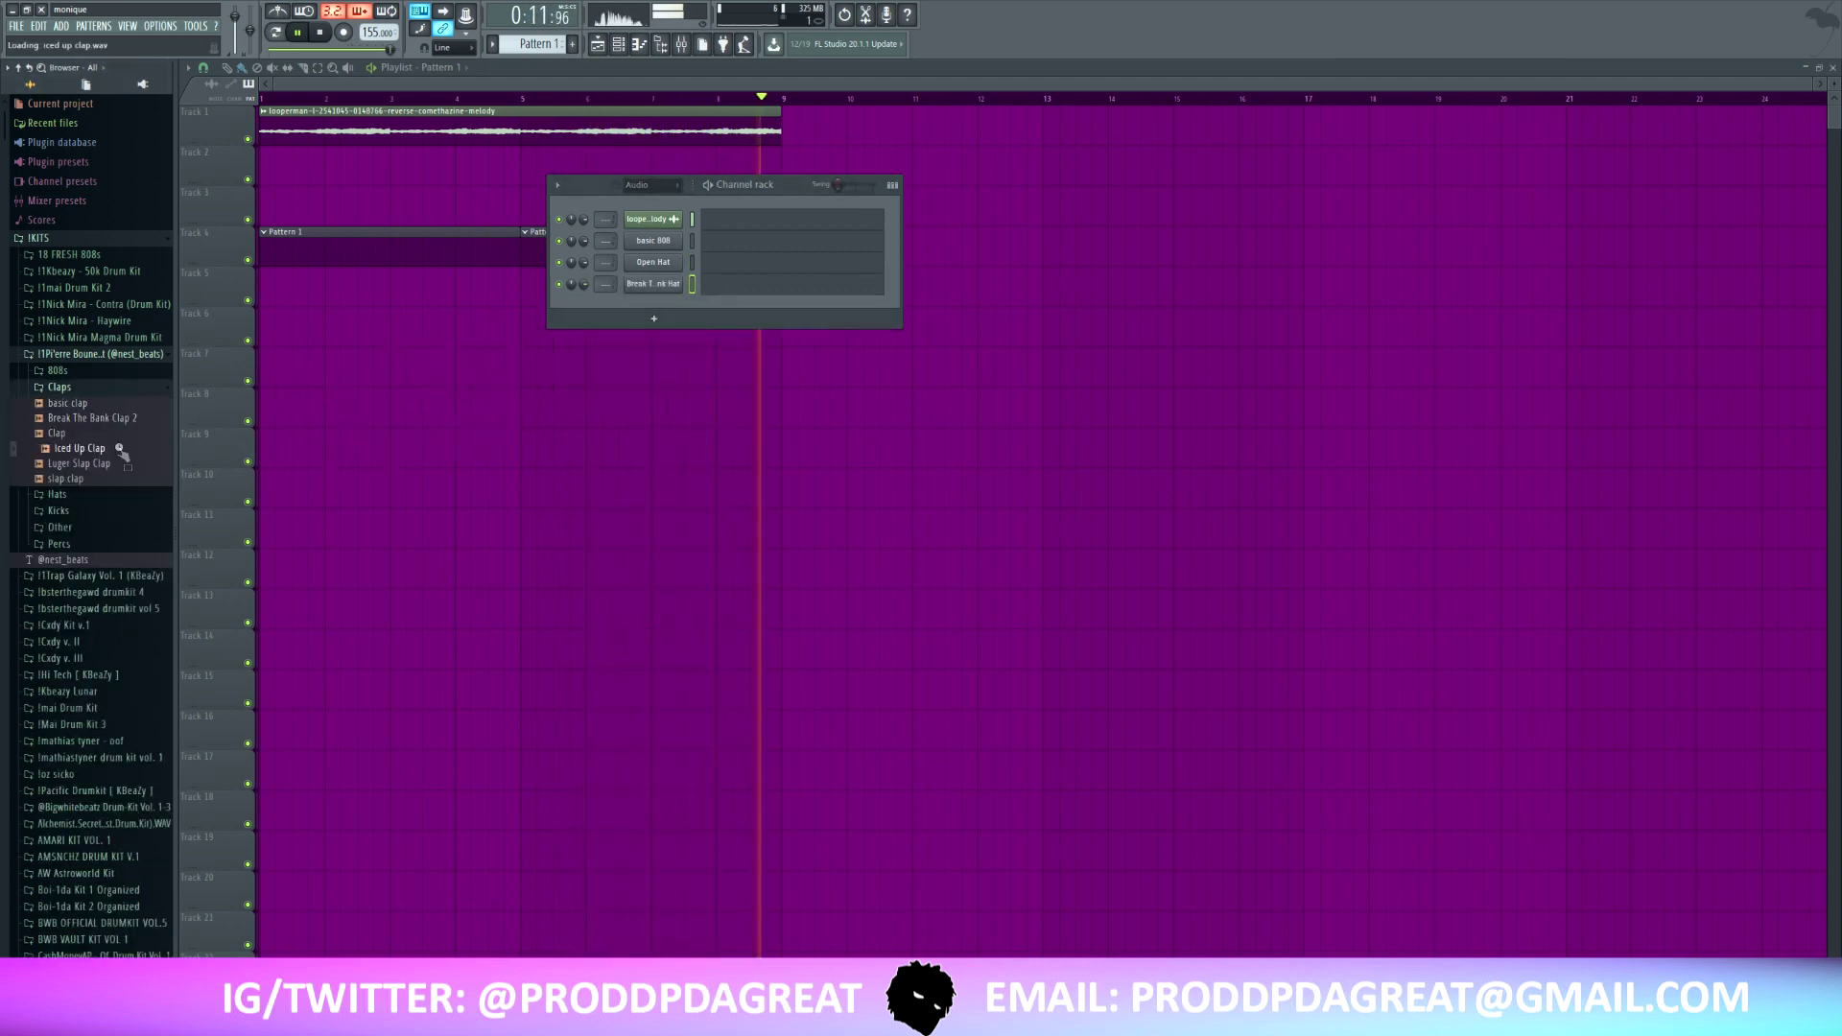
left_click_drag(119, 448, 669, 305)
left_click(115, 386)
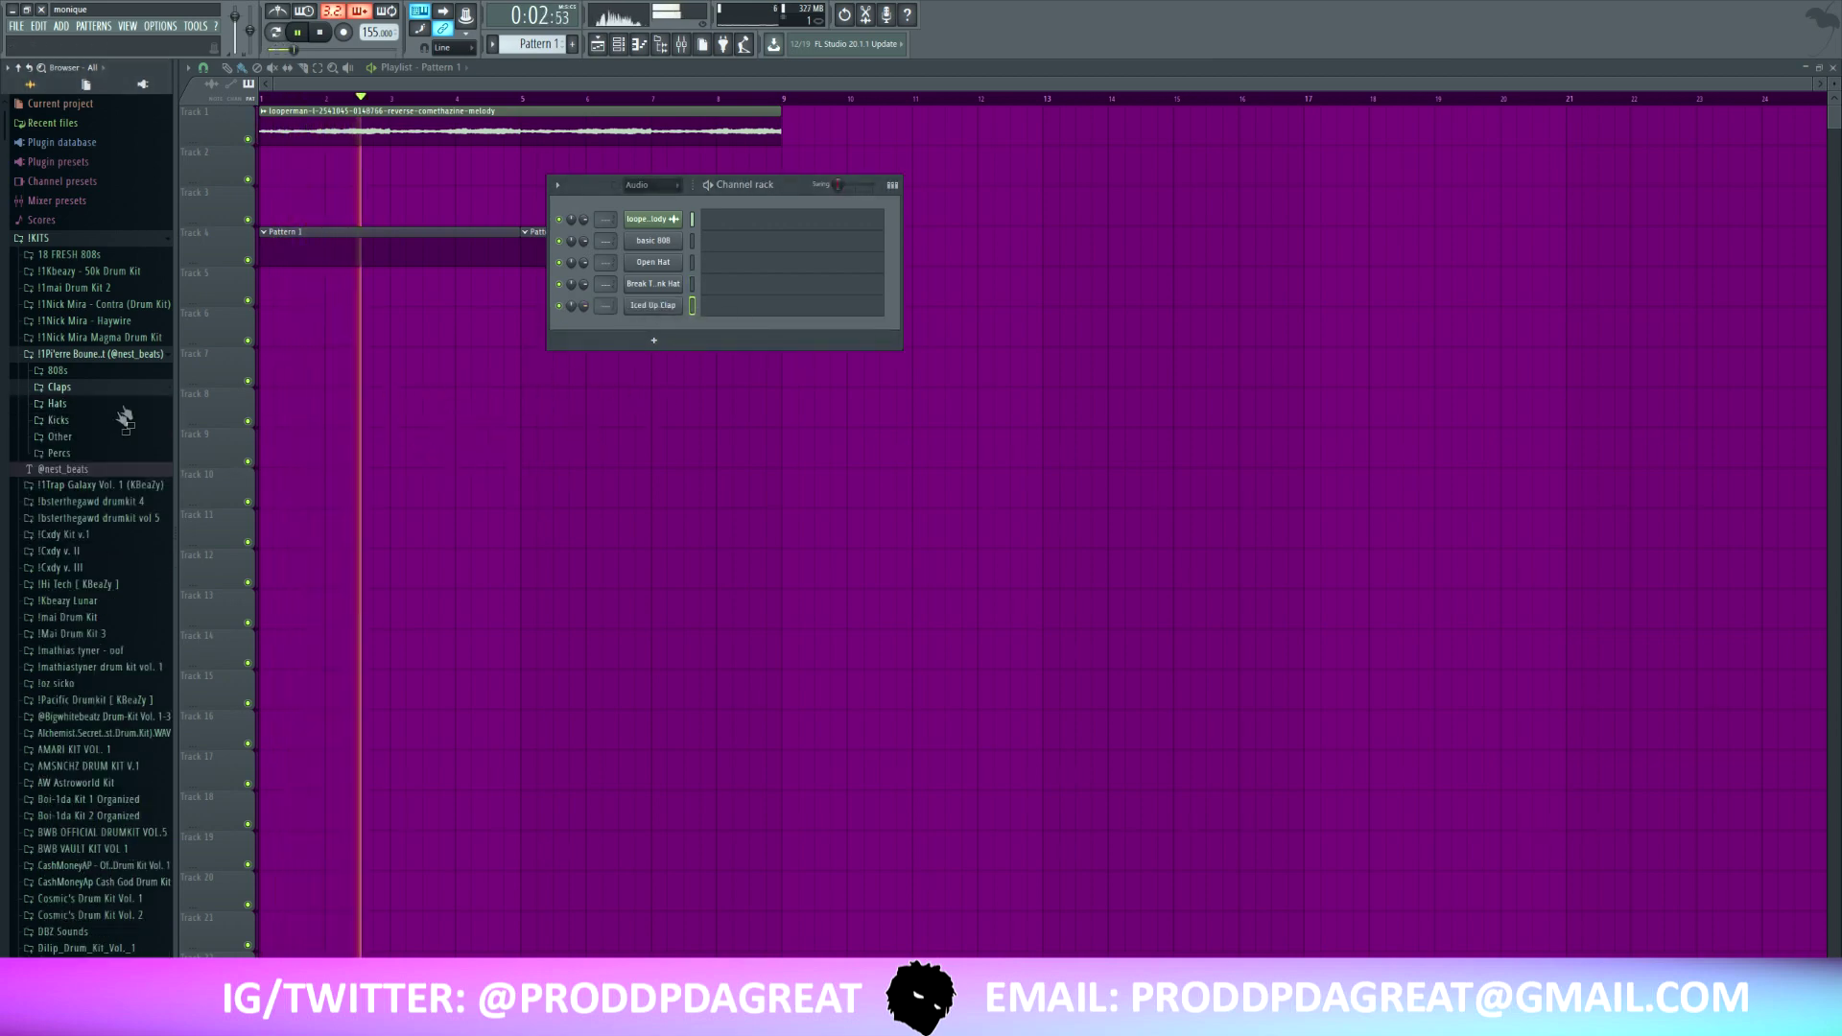
left_click(101, 355)
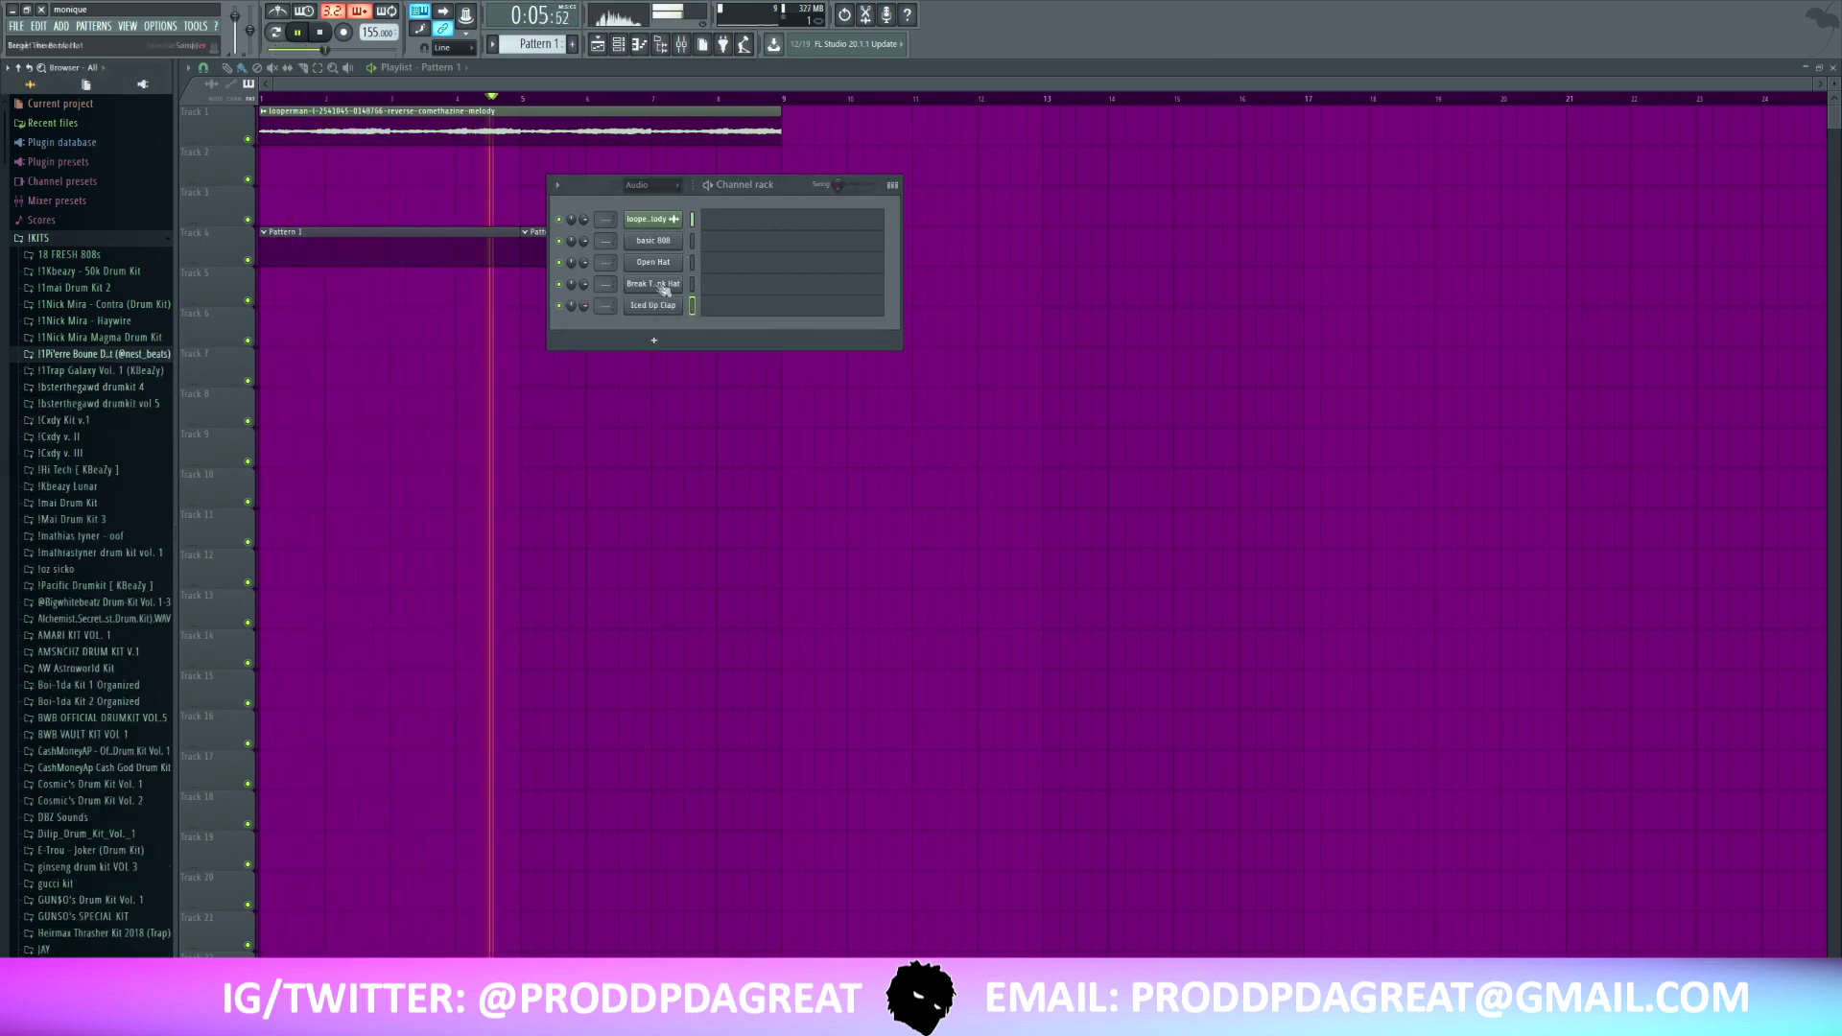
- Place a C5 note on beat 3 of bar 1 in the Iced Up Clap channel's piano roll
right_click(672, 317)
left_click(696, 307)
scroll(443, 512, "up", 4)
left_click(494, 335)
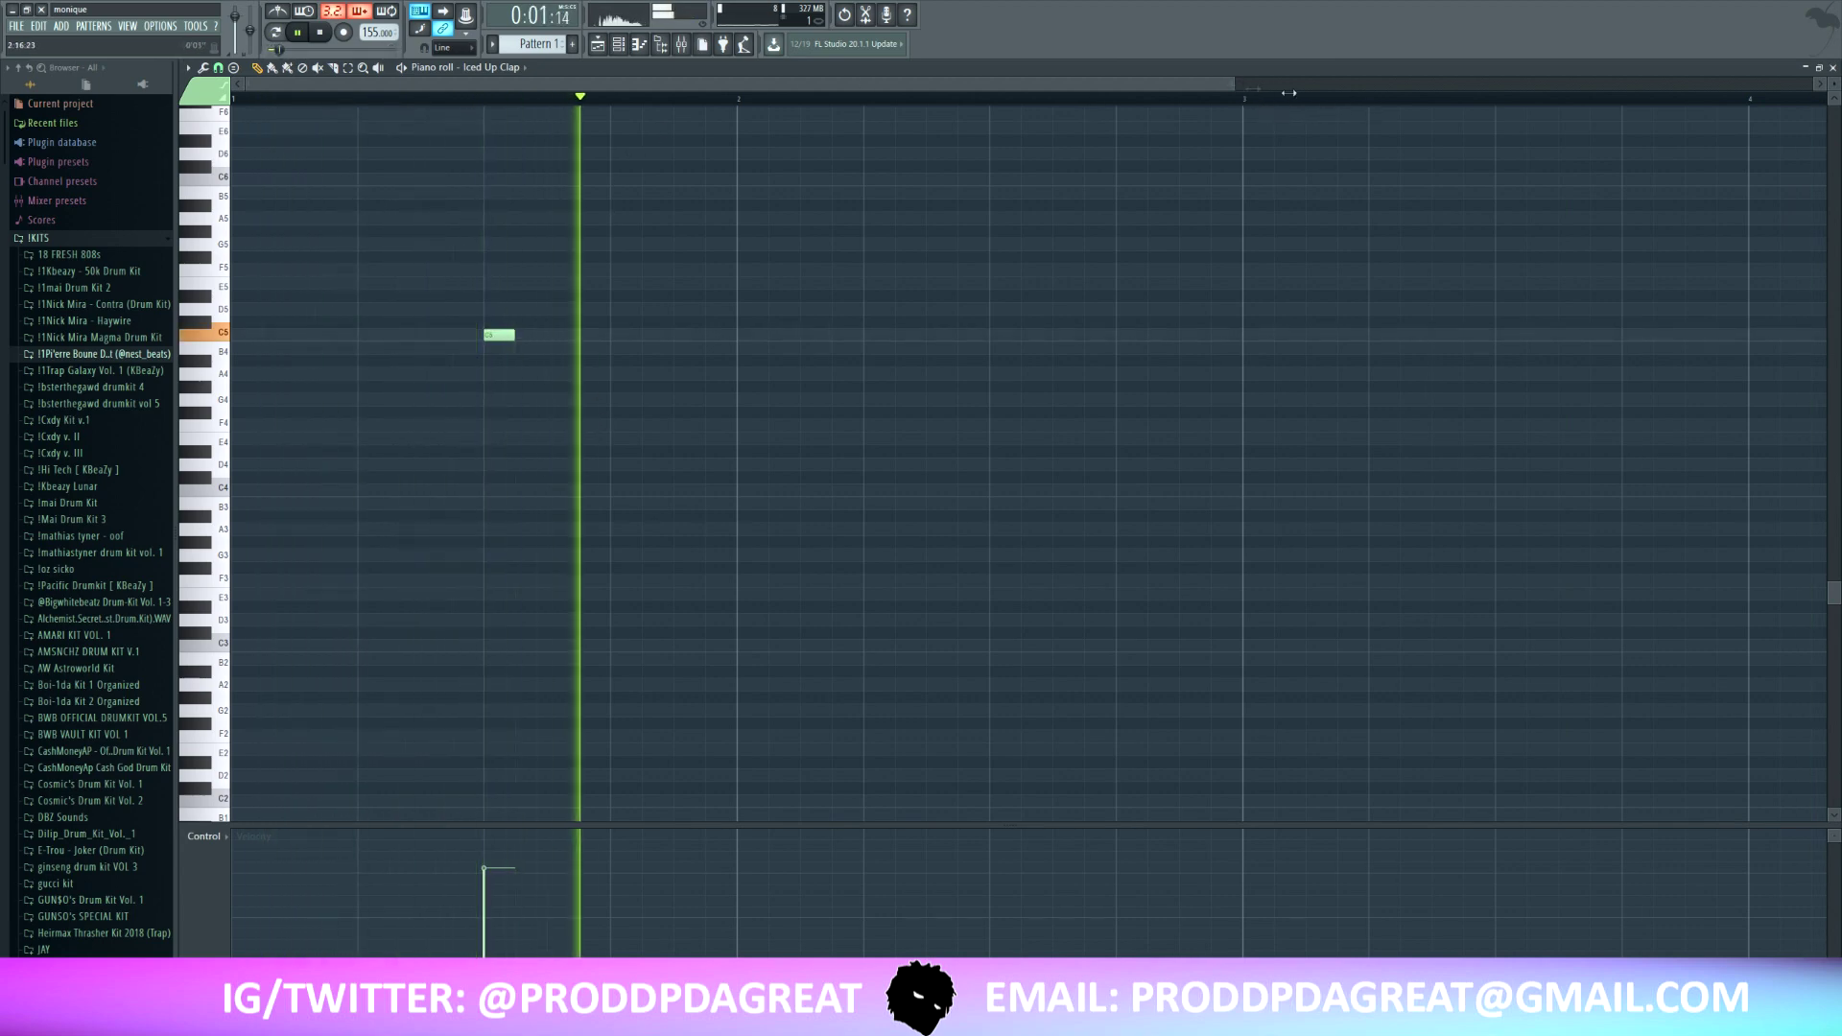
- Duplicate the clap note three times so it repeats in each of the four bars, and deselect the notes
scroll(1311, 105, "down", 2)
key("space")
key("space")
key("ctrl+a")
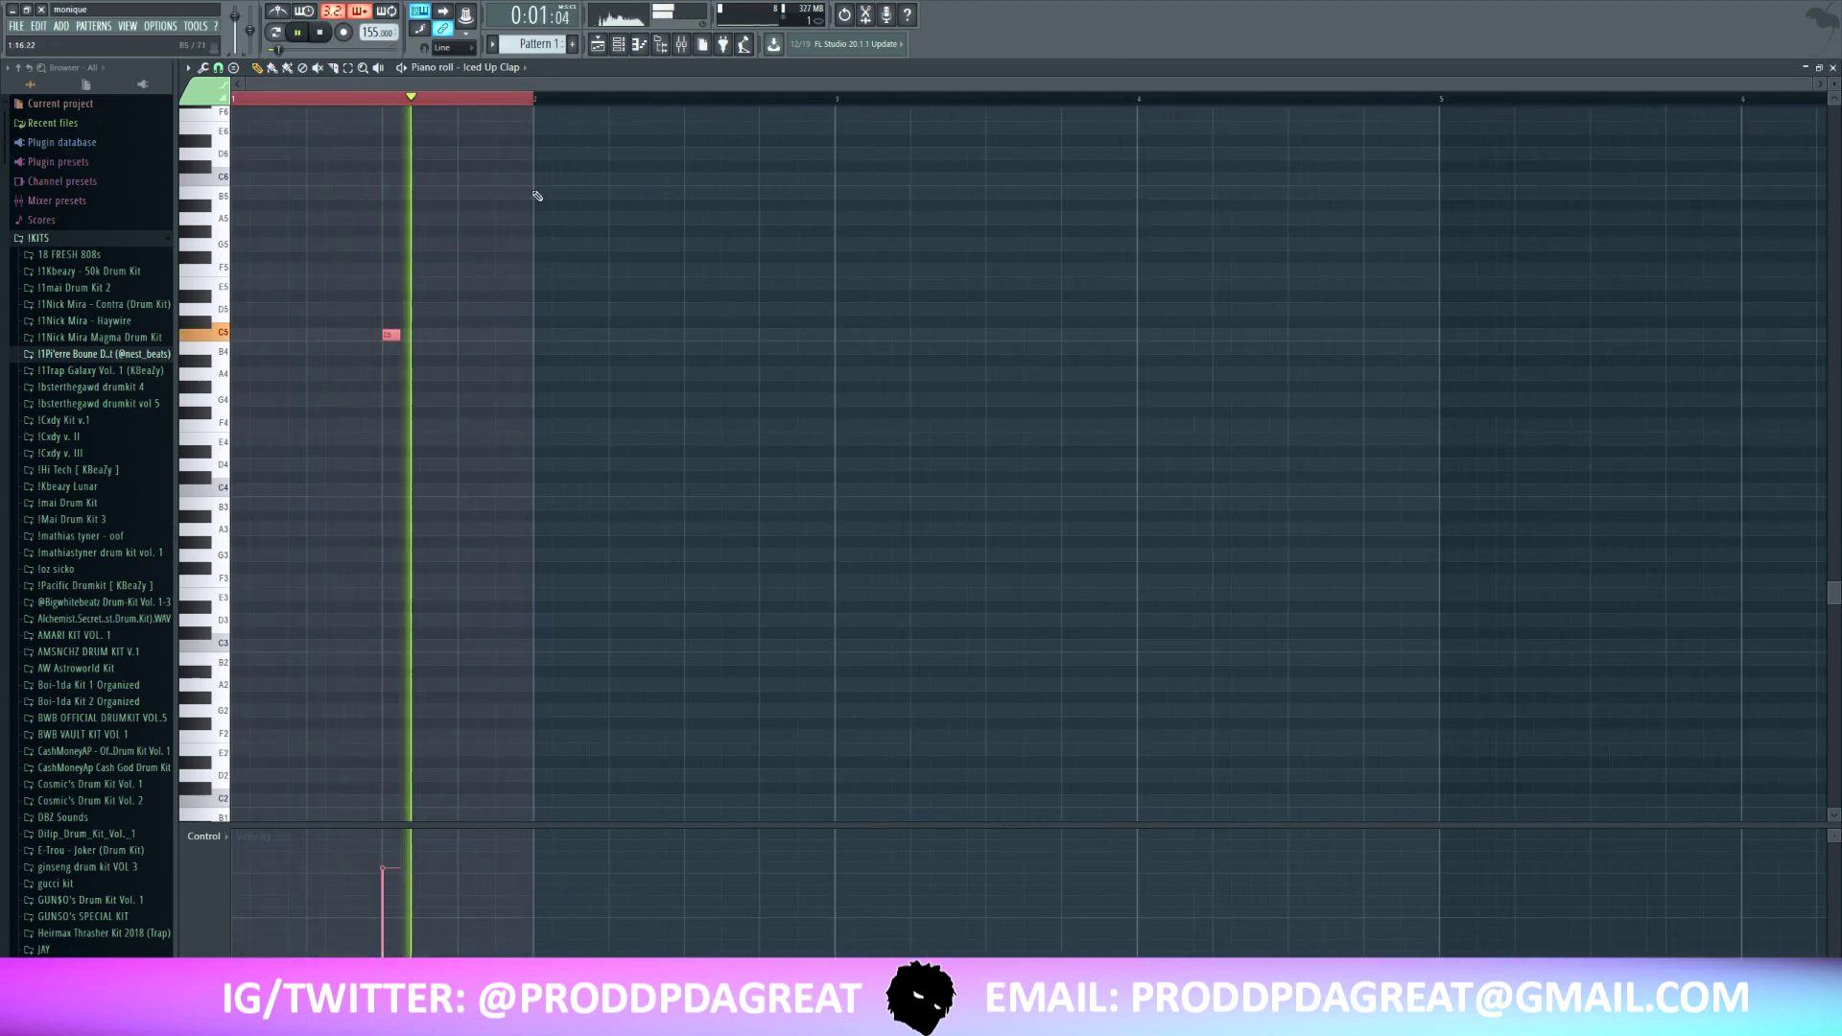
key("ctrl+b")
key("ctrl+b")
key("ctrl+b")
key("ctrl+d")
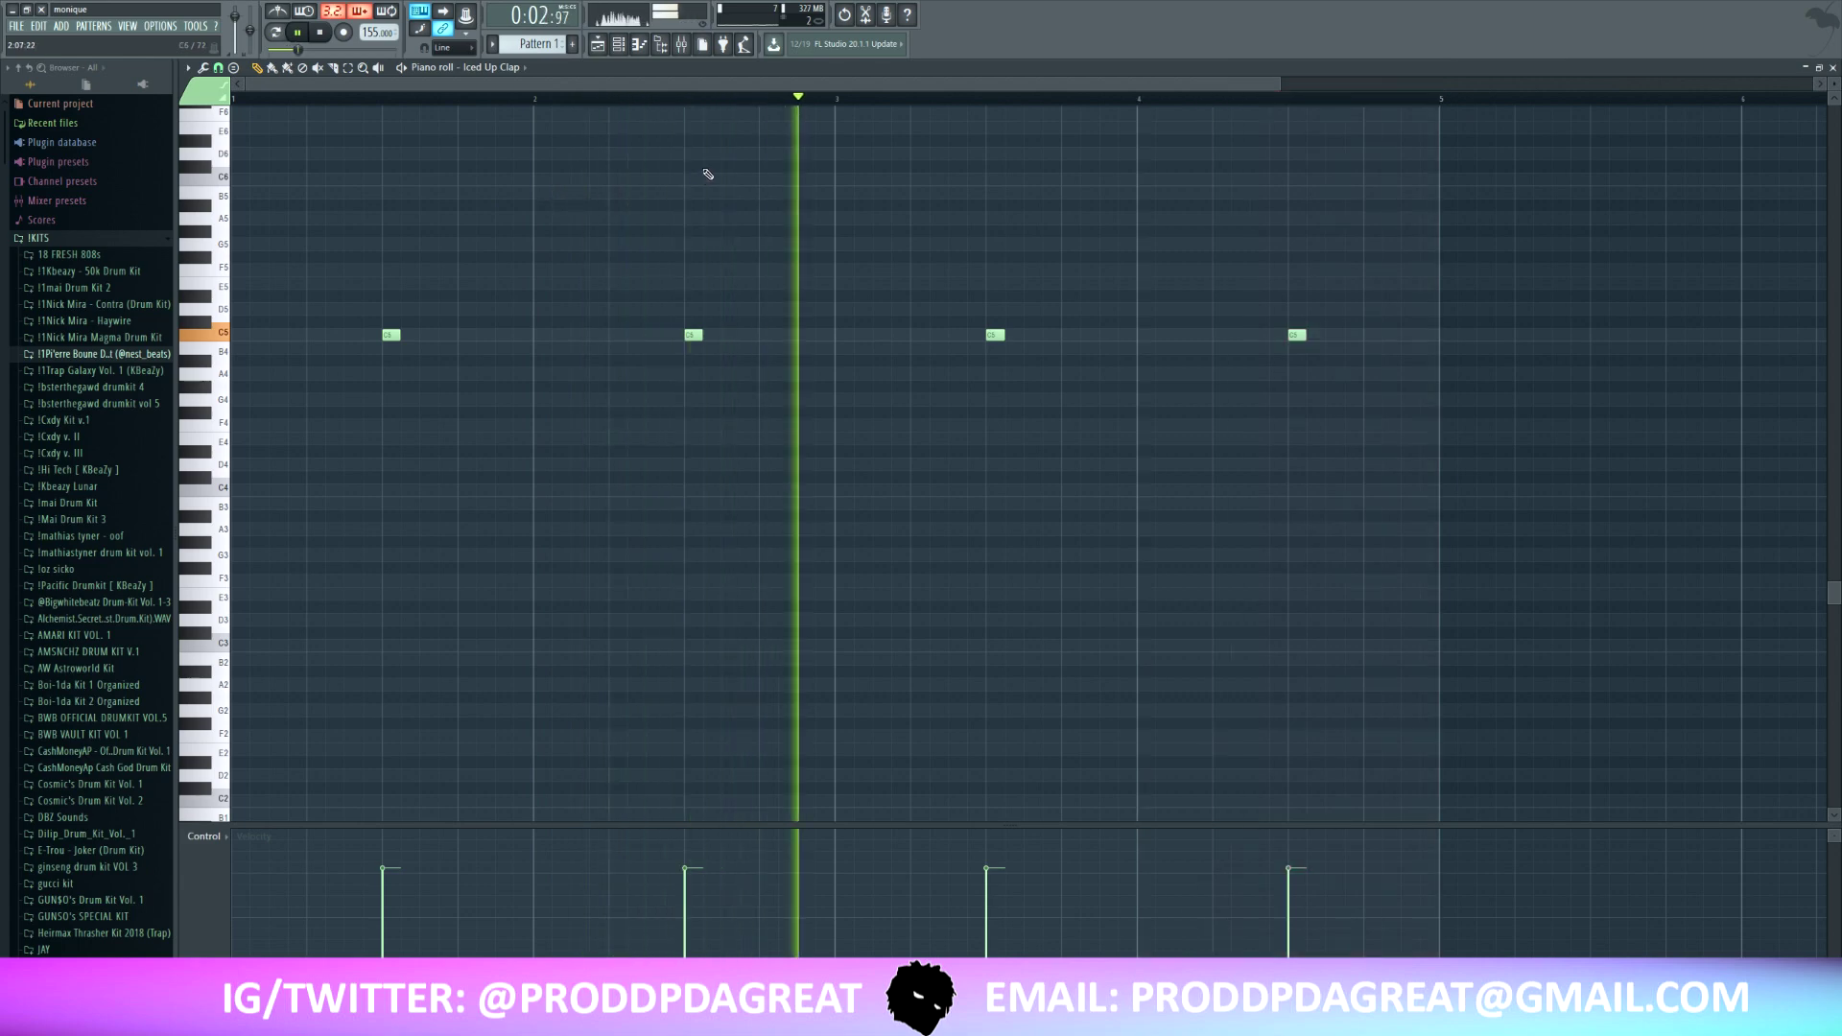
- Fill the Break The Bank Hat channel with a note every 2 steps
left_click(660, 44)
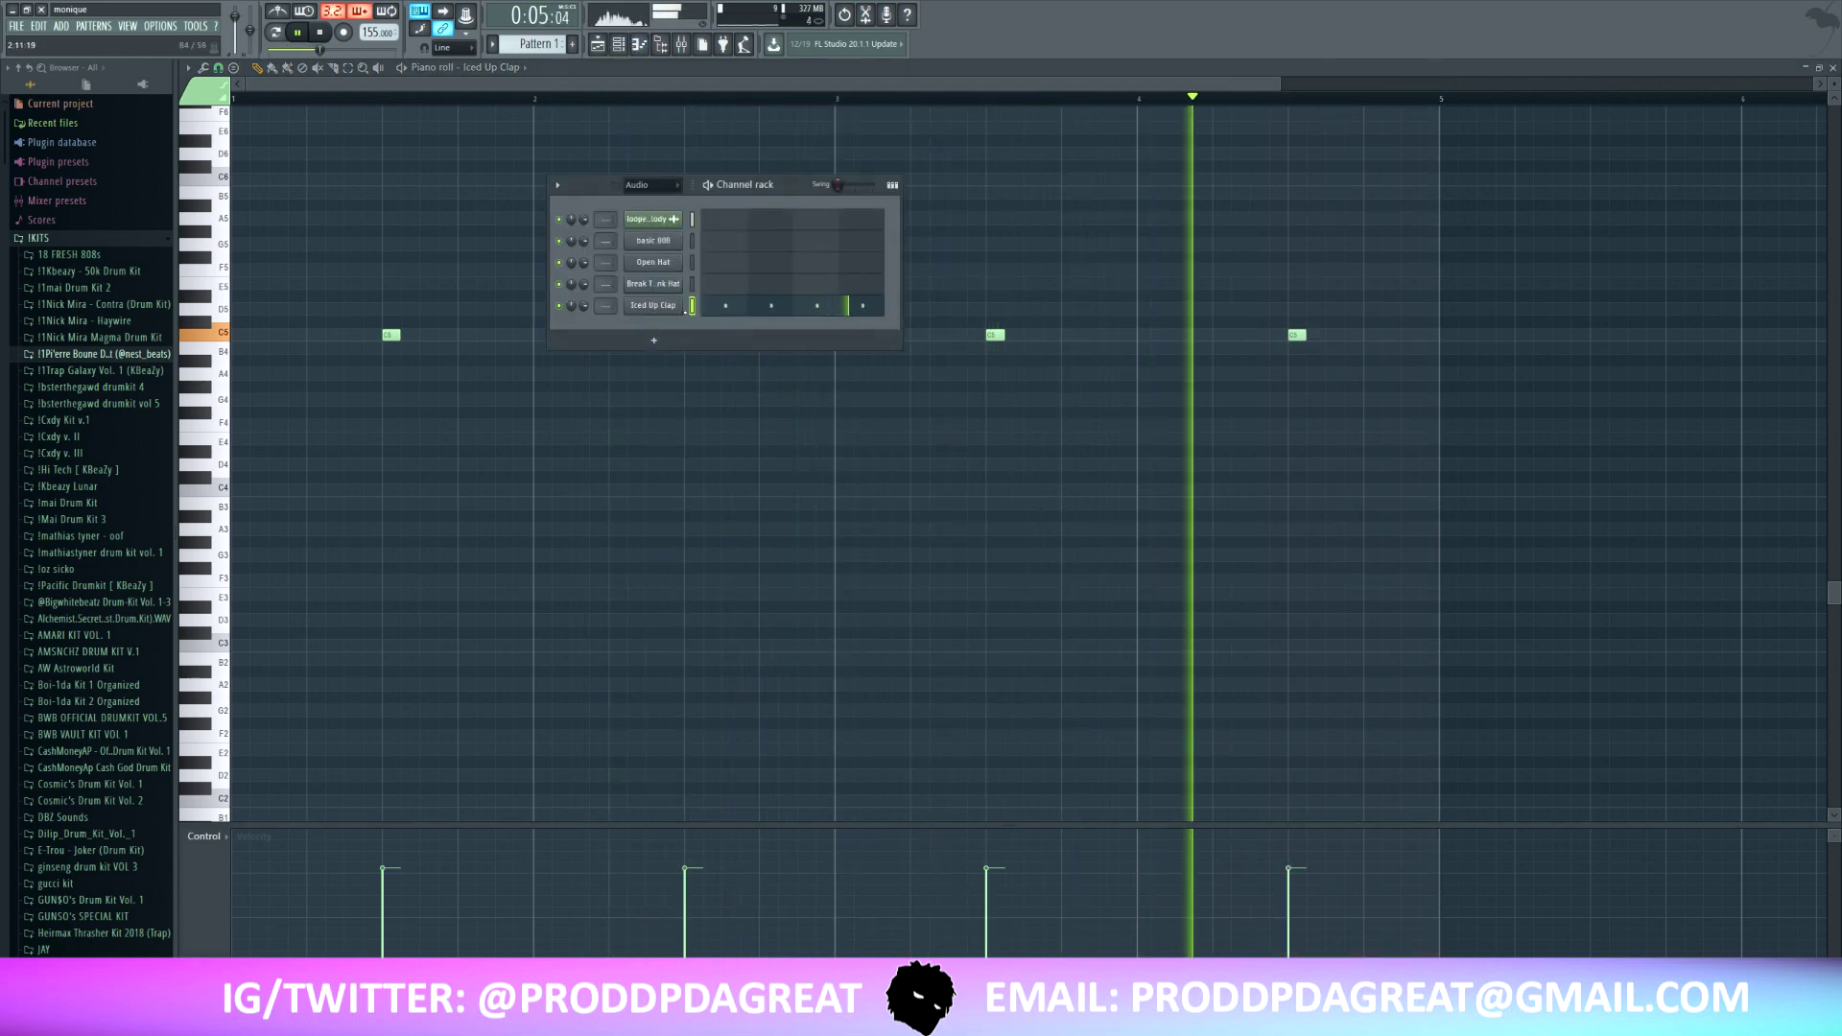
right_click(674, 290)
left_click(863, 329)
- Place C5 notes on beat 2 of bars 2 and 4 in the Open Hat channel's piano roll
right_click(657, 262)
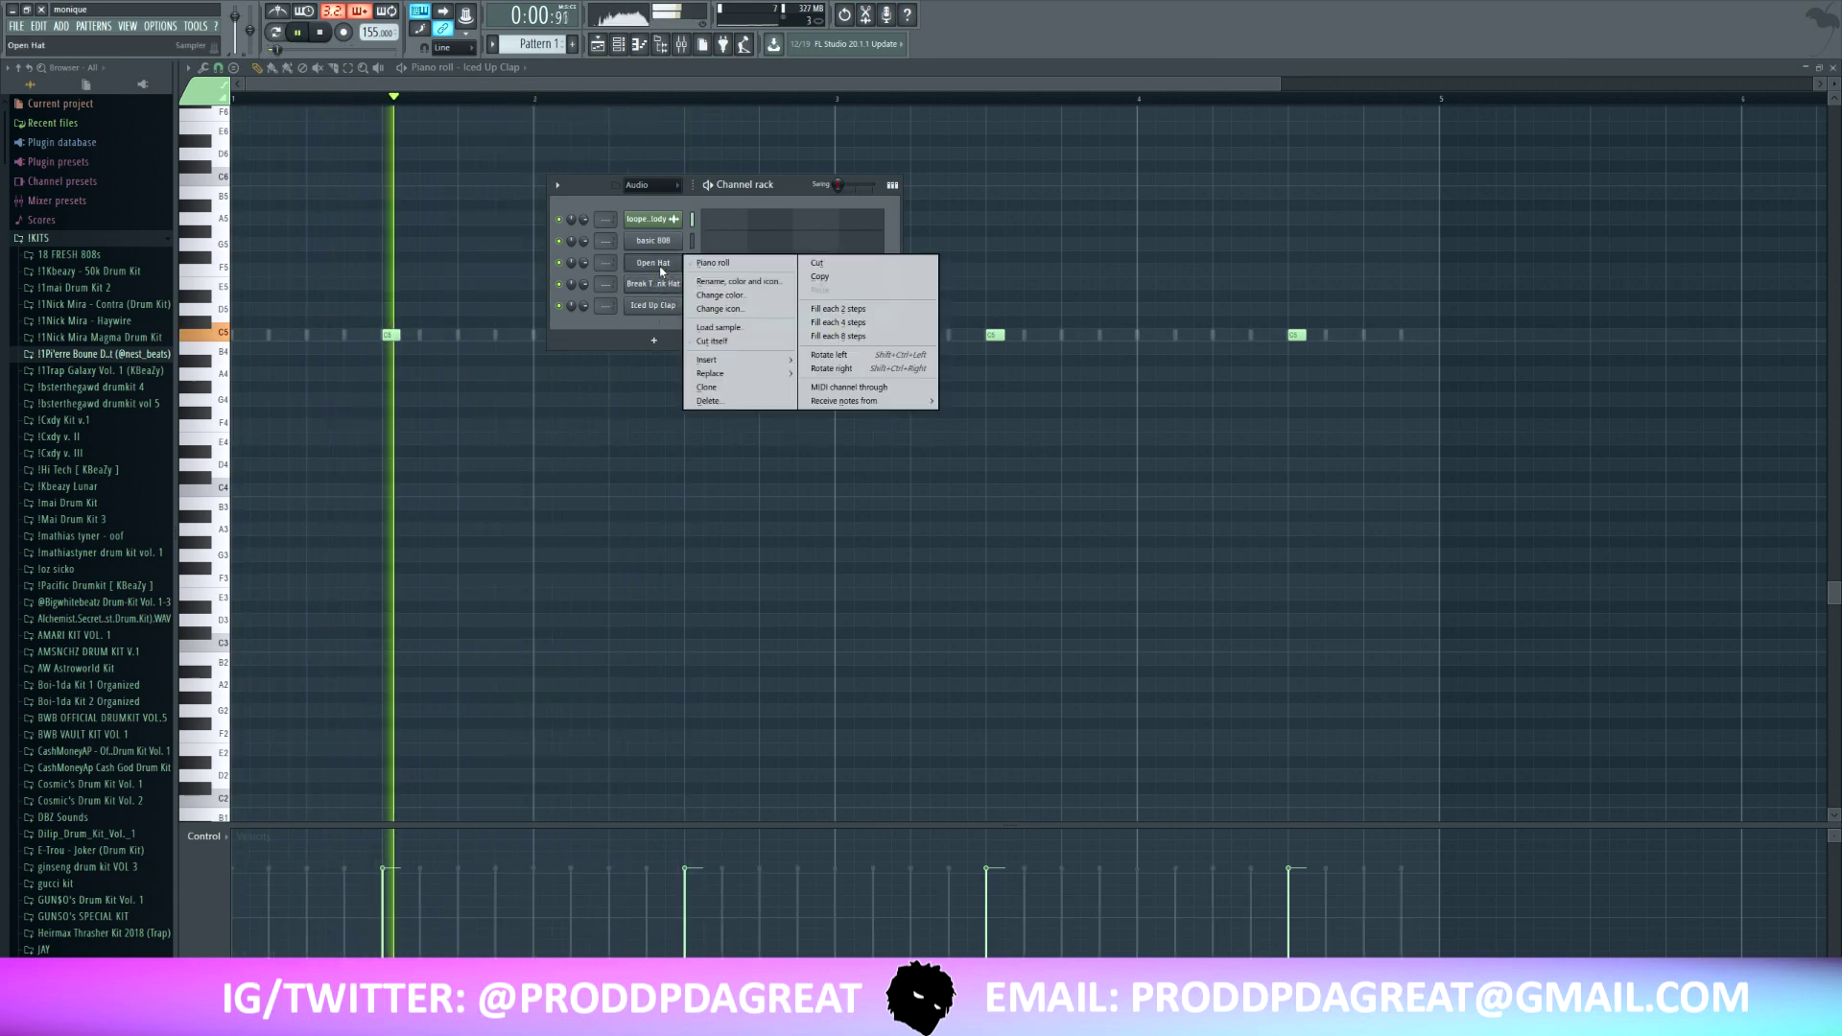
left_click(693, 269)
left_click(615, 335)
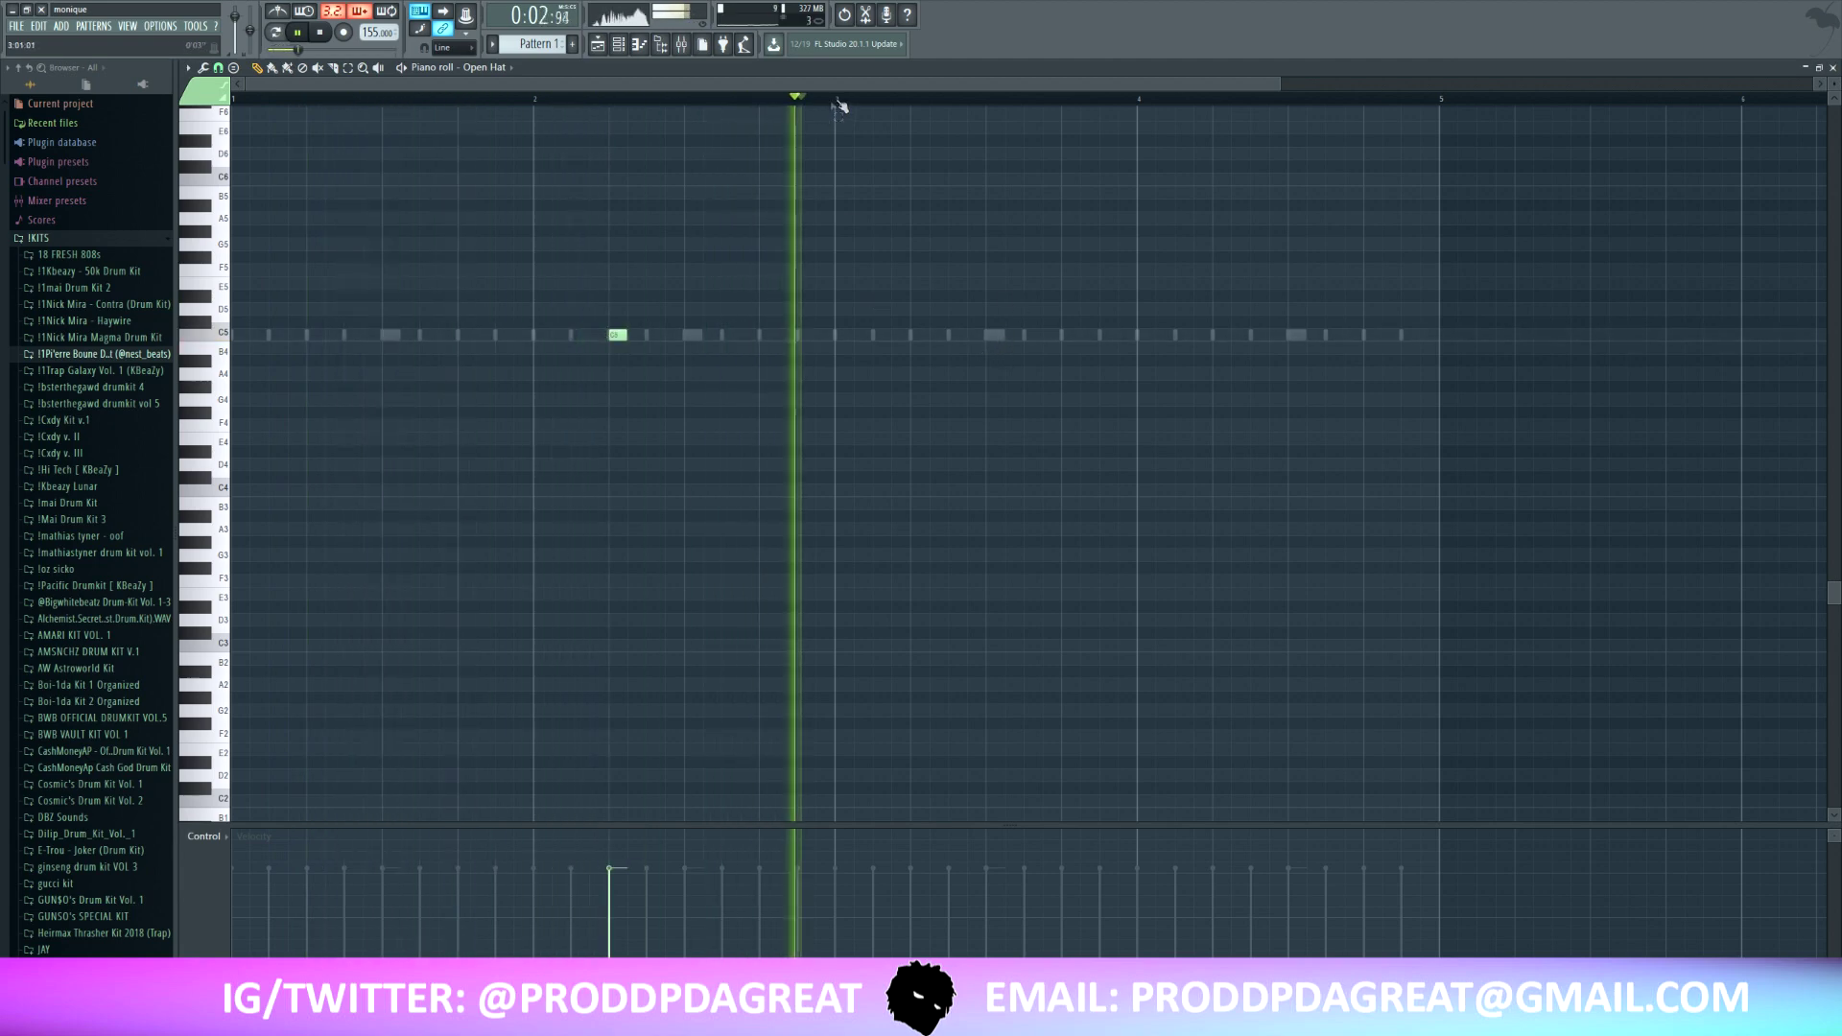
left_click(1221, 335)
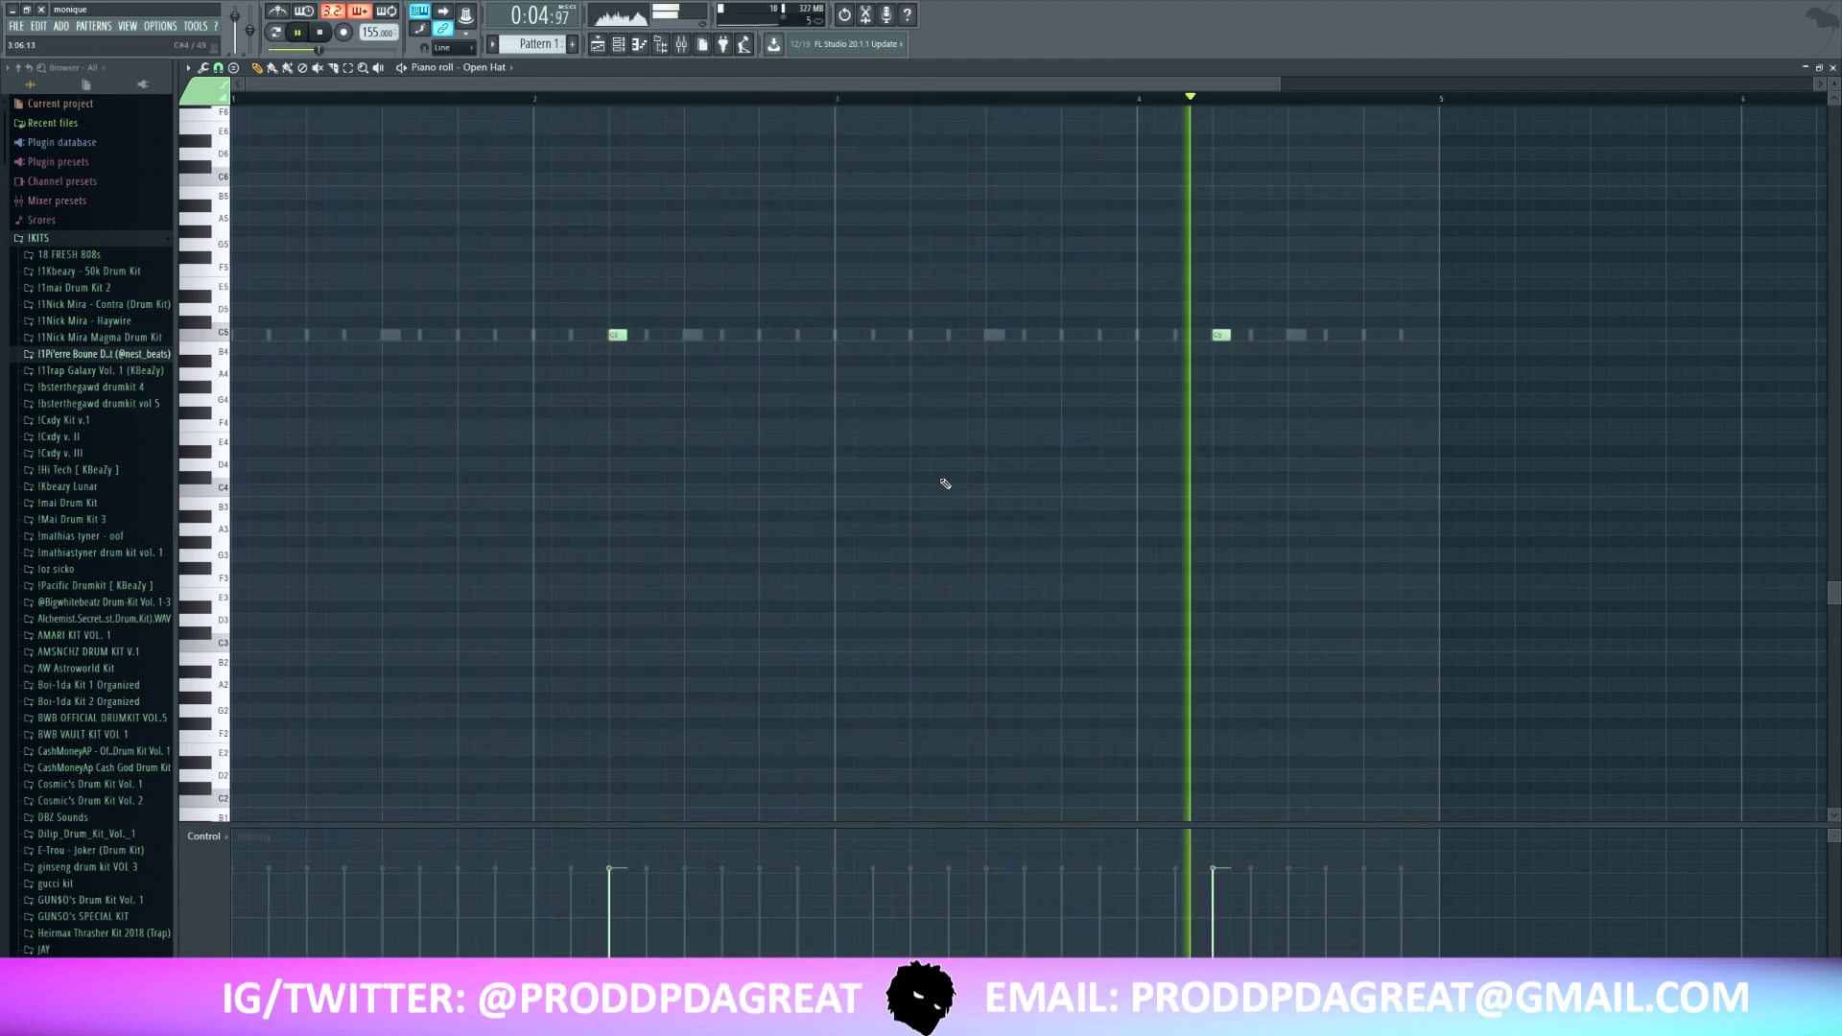
- Add the Kick 3 sample from the Pi'erre Bourne kit's Kicks folder as a new channel
left_click(625, 45)
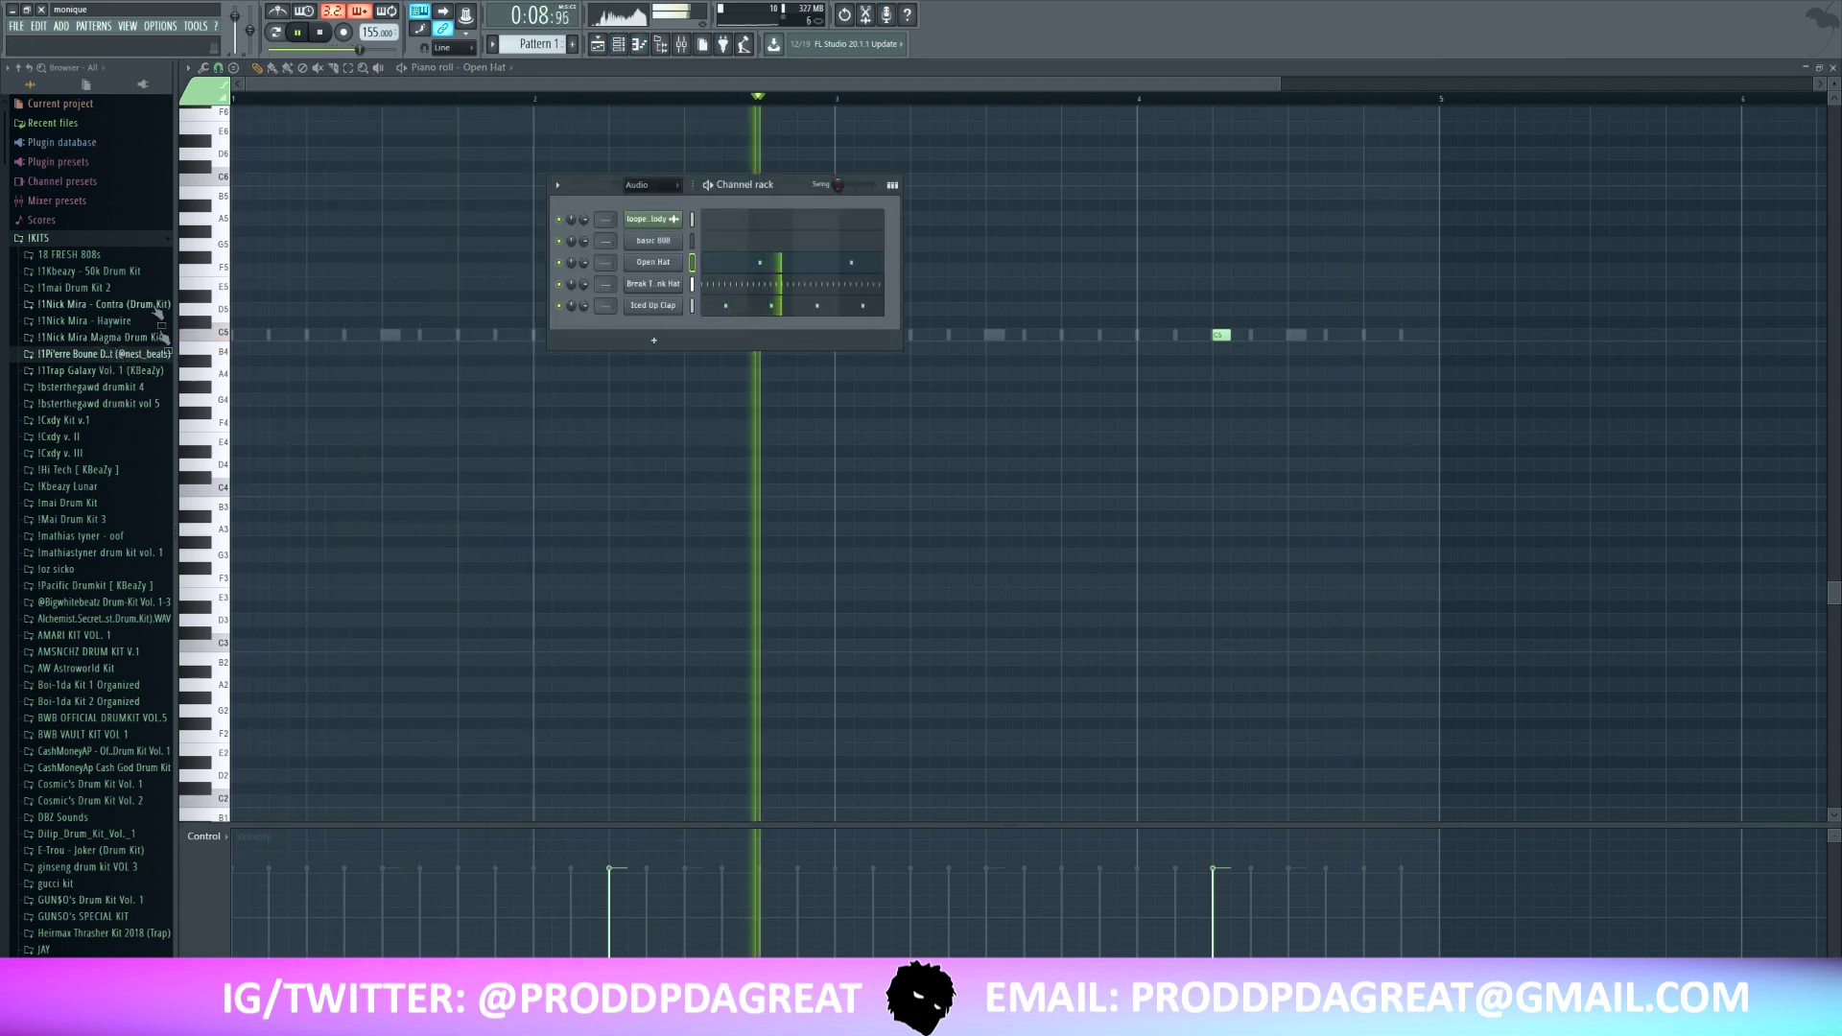
left_click(105, 288)
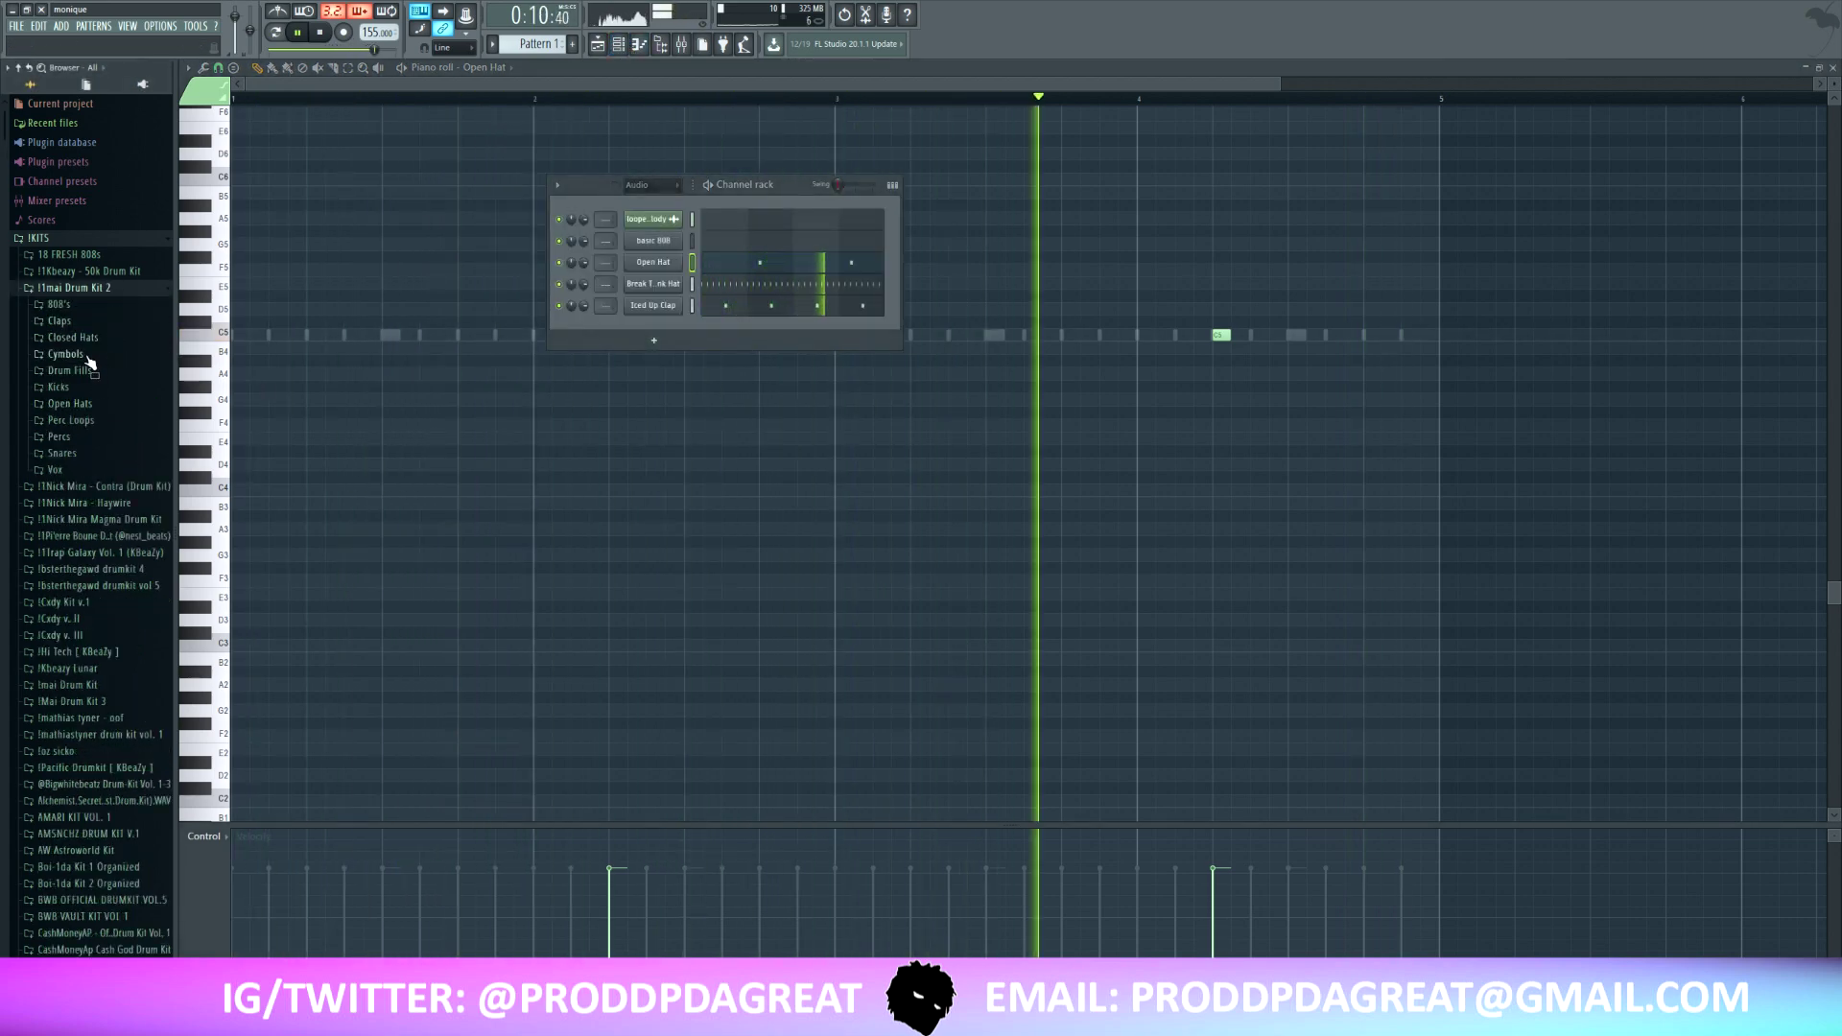
left_click(101, 289)
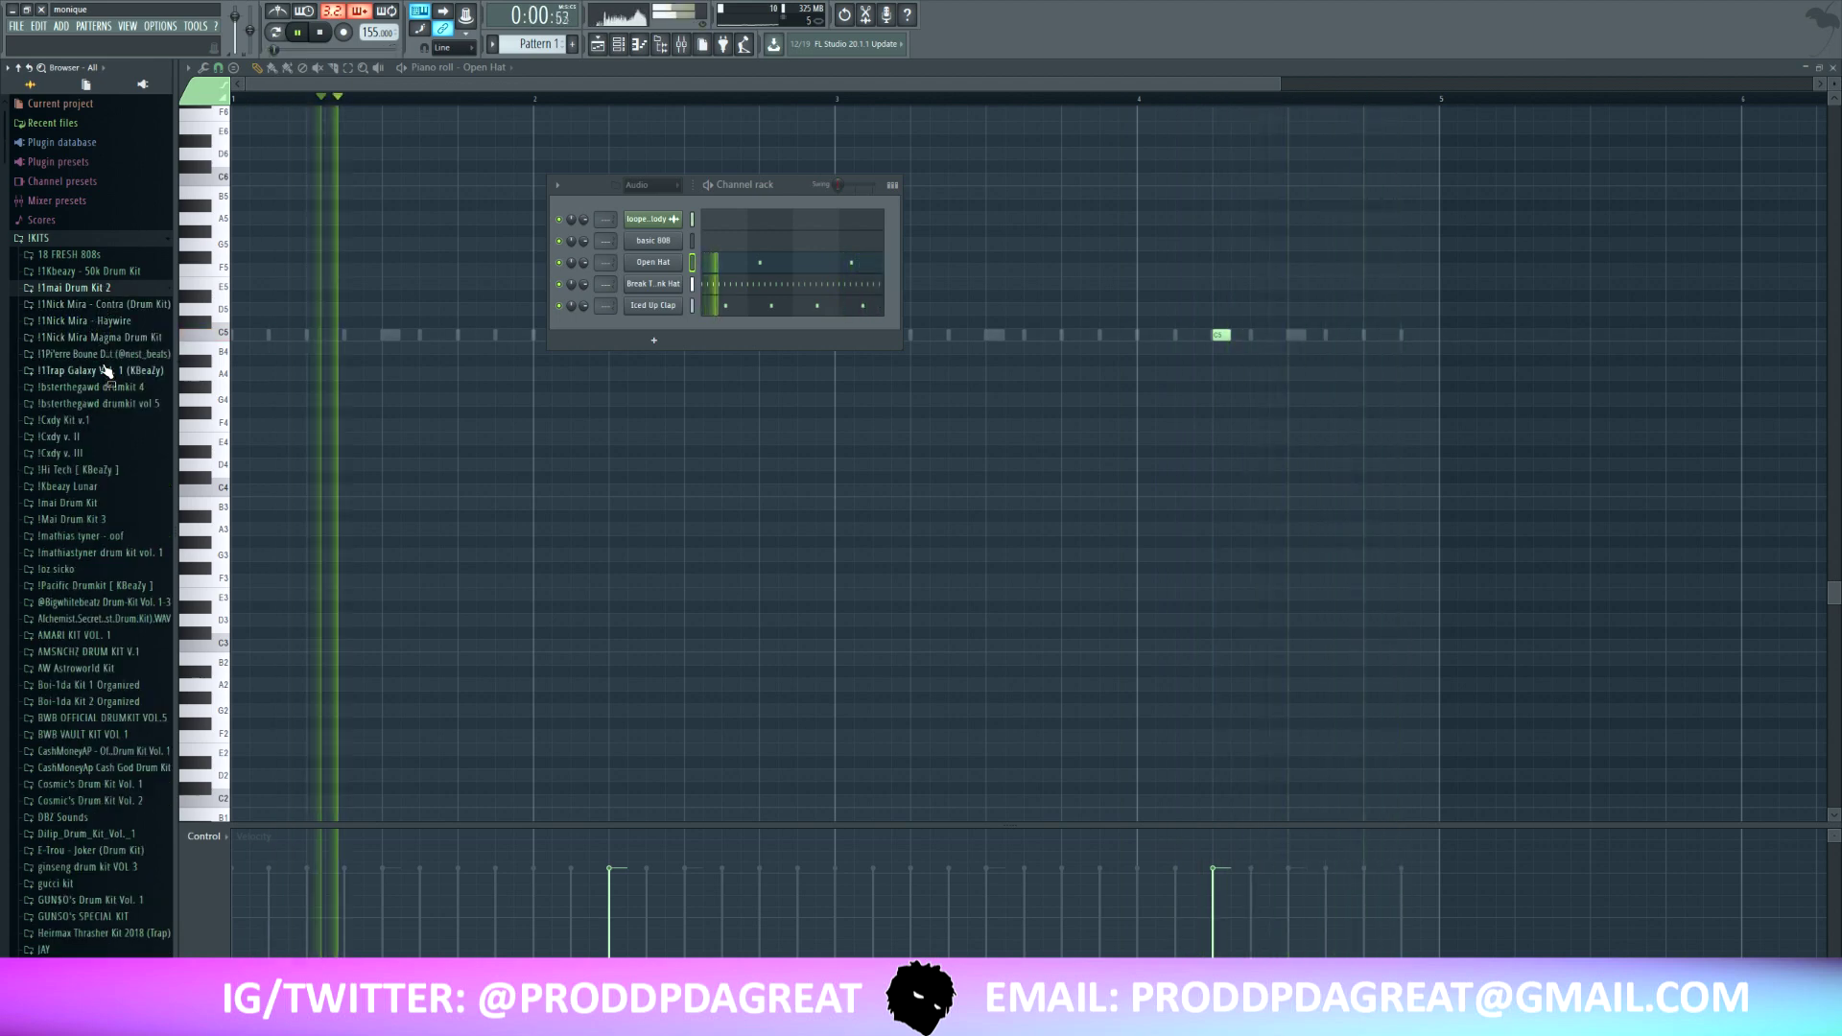
left_click(102, 355)
left_click(58, 420)
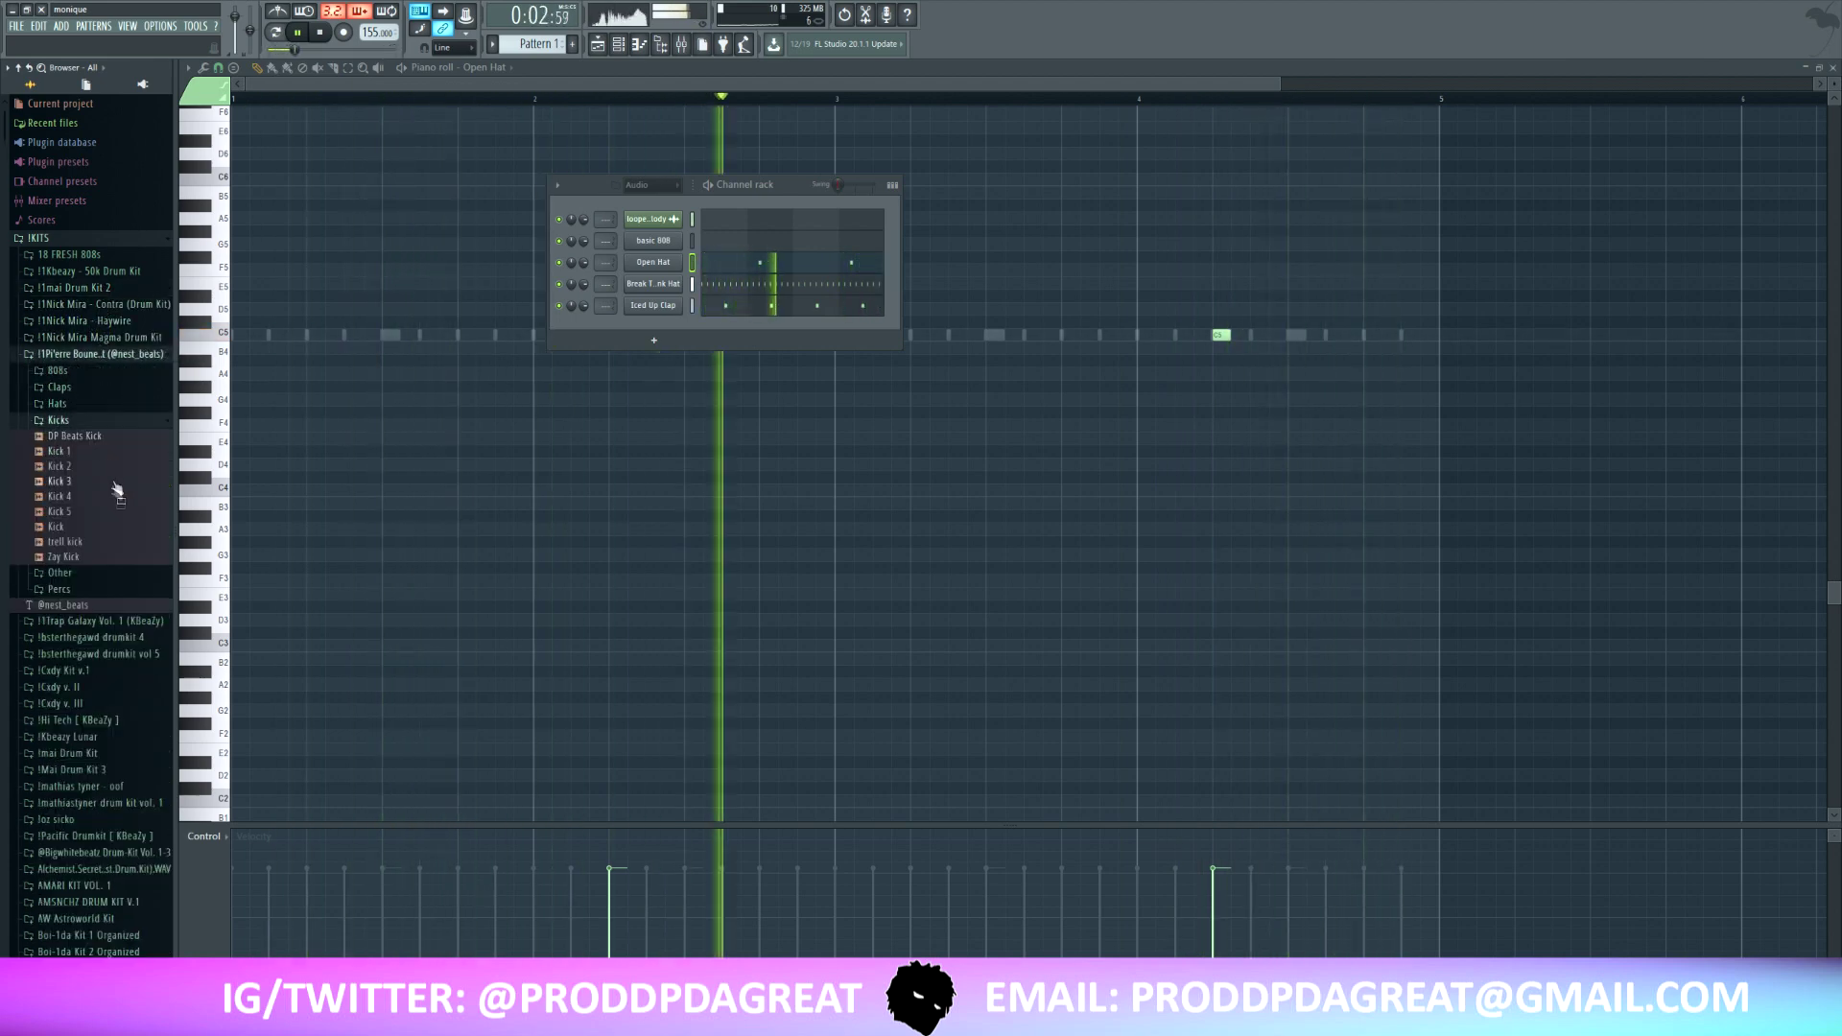
left_click_drag(98, 483, 614, 331)
- Draw a Kick 3 pattern of four C5 notes across bars 1 and 2 in its piano roll
key("space")
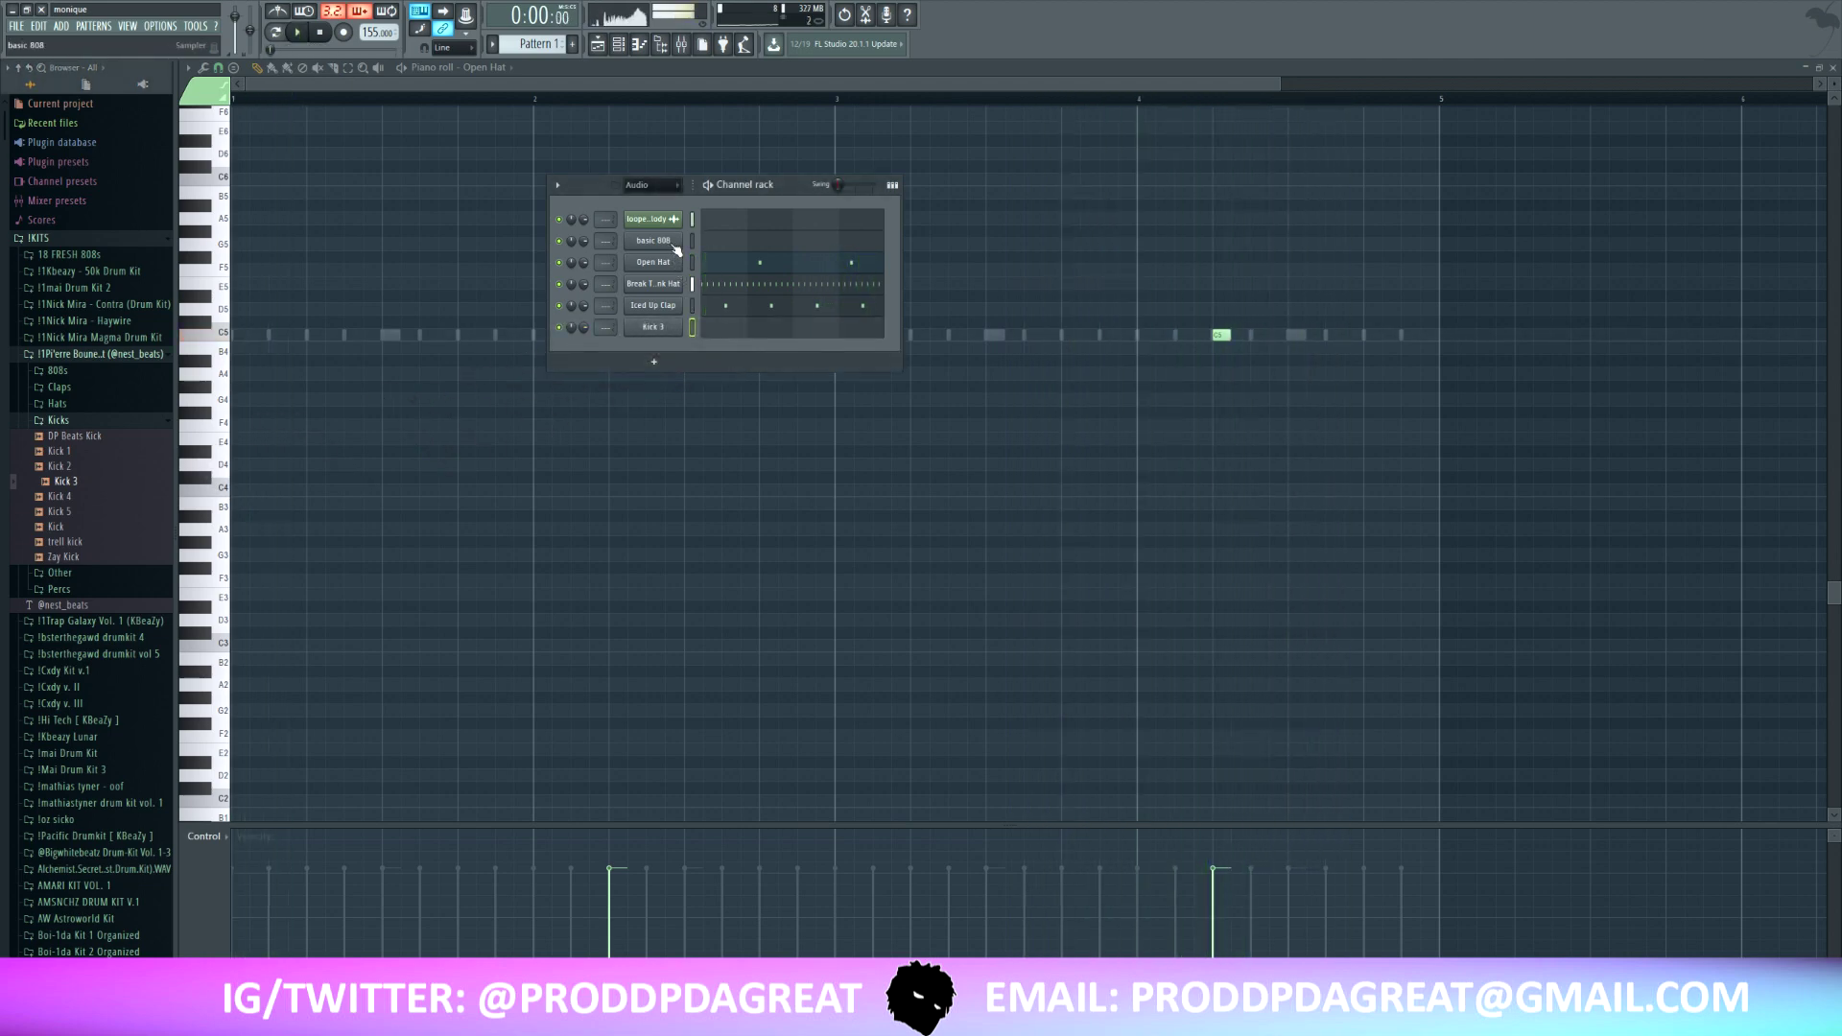
right_click(671, 327)
left_click(758, 326)
key("space")
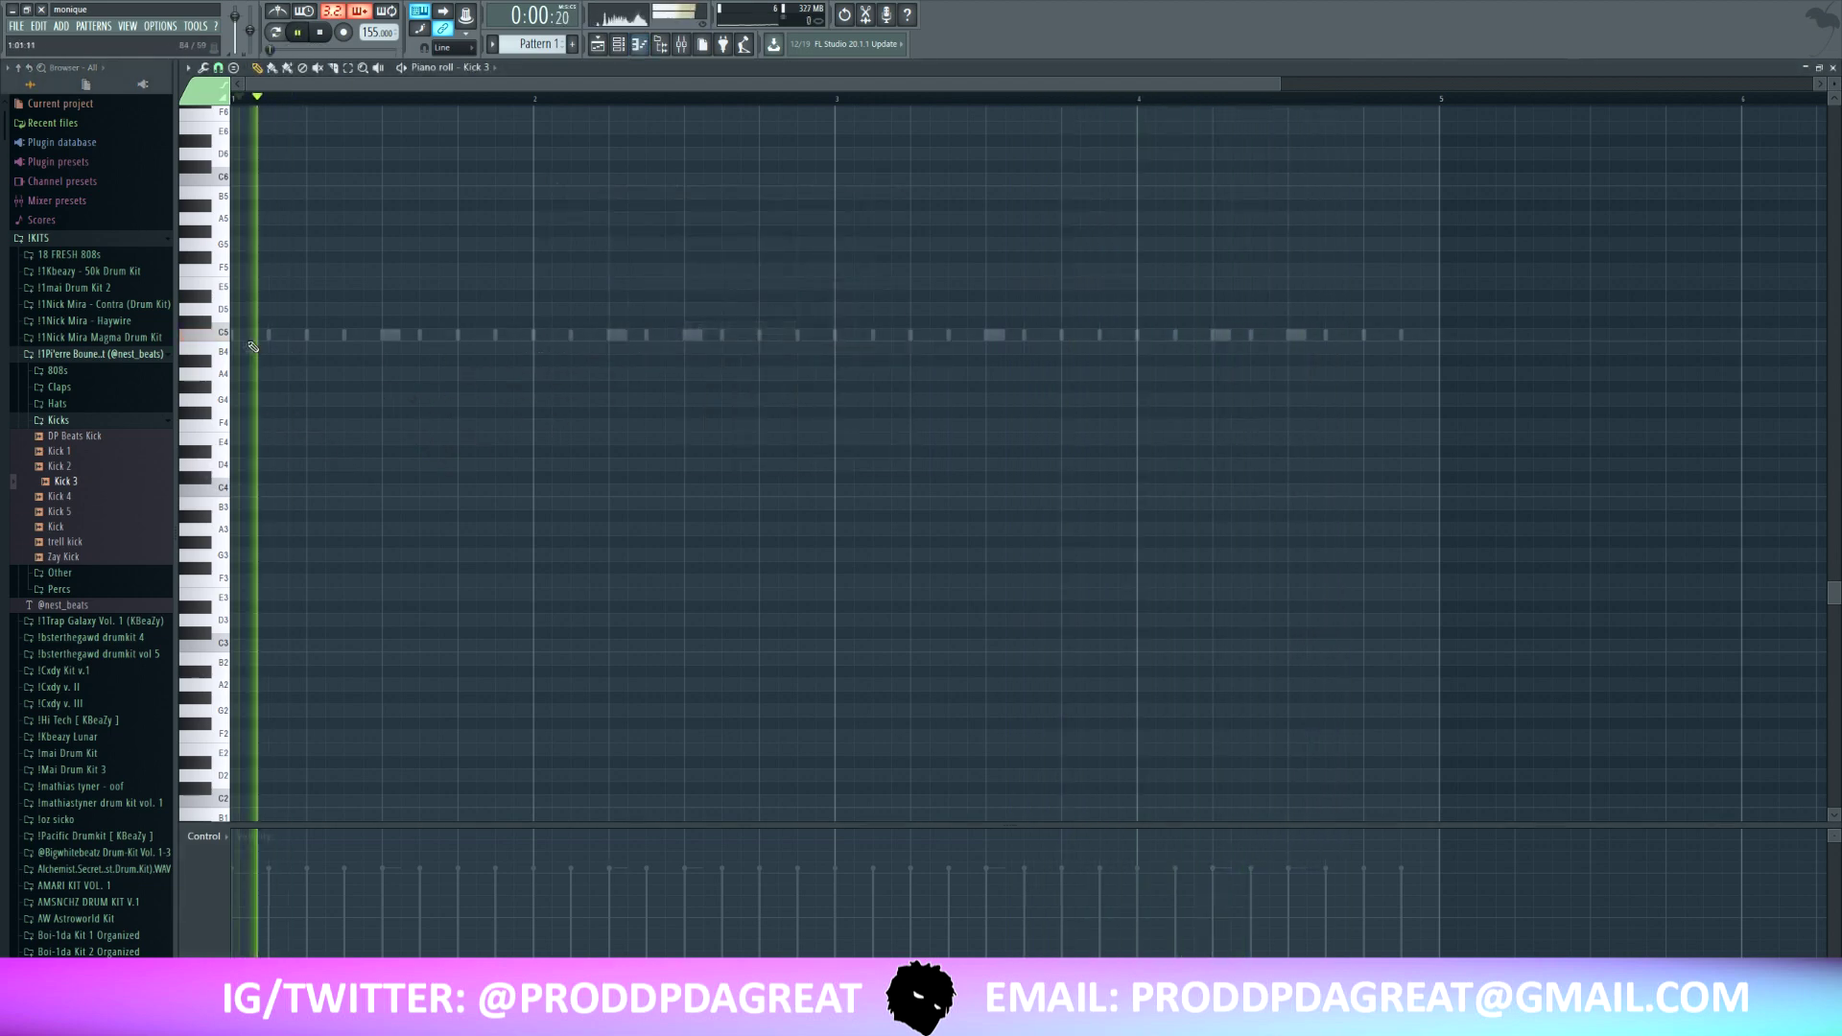
left_click(357, 335)
left_click(470, 335)
left_click(618, 335)
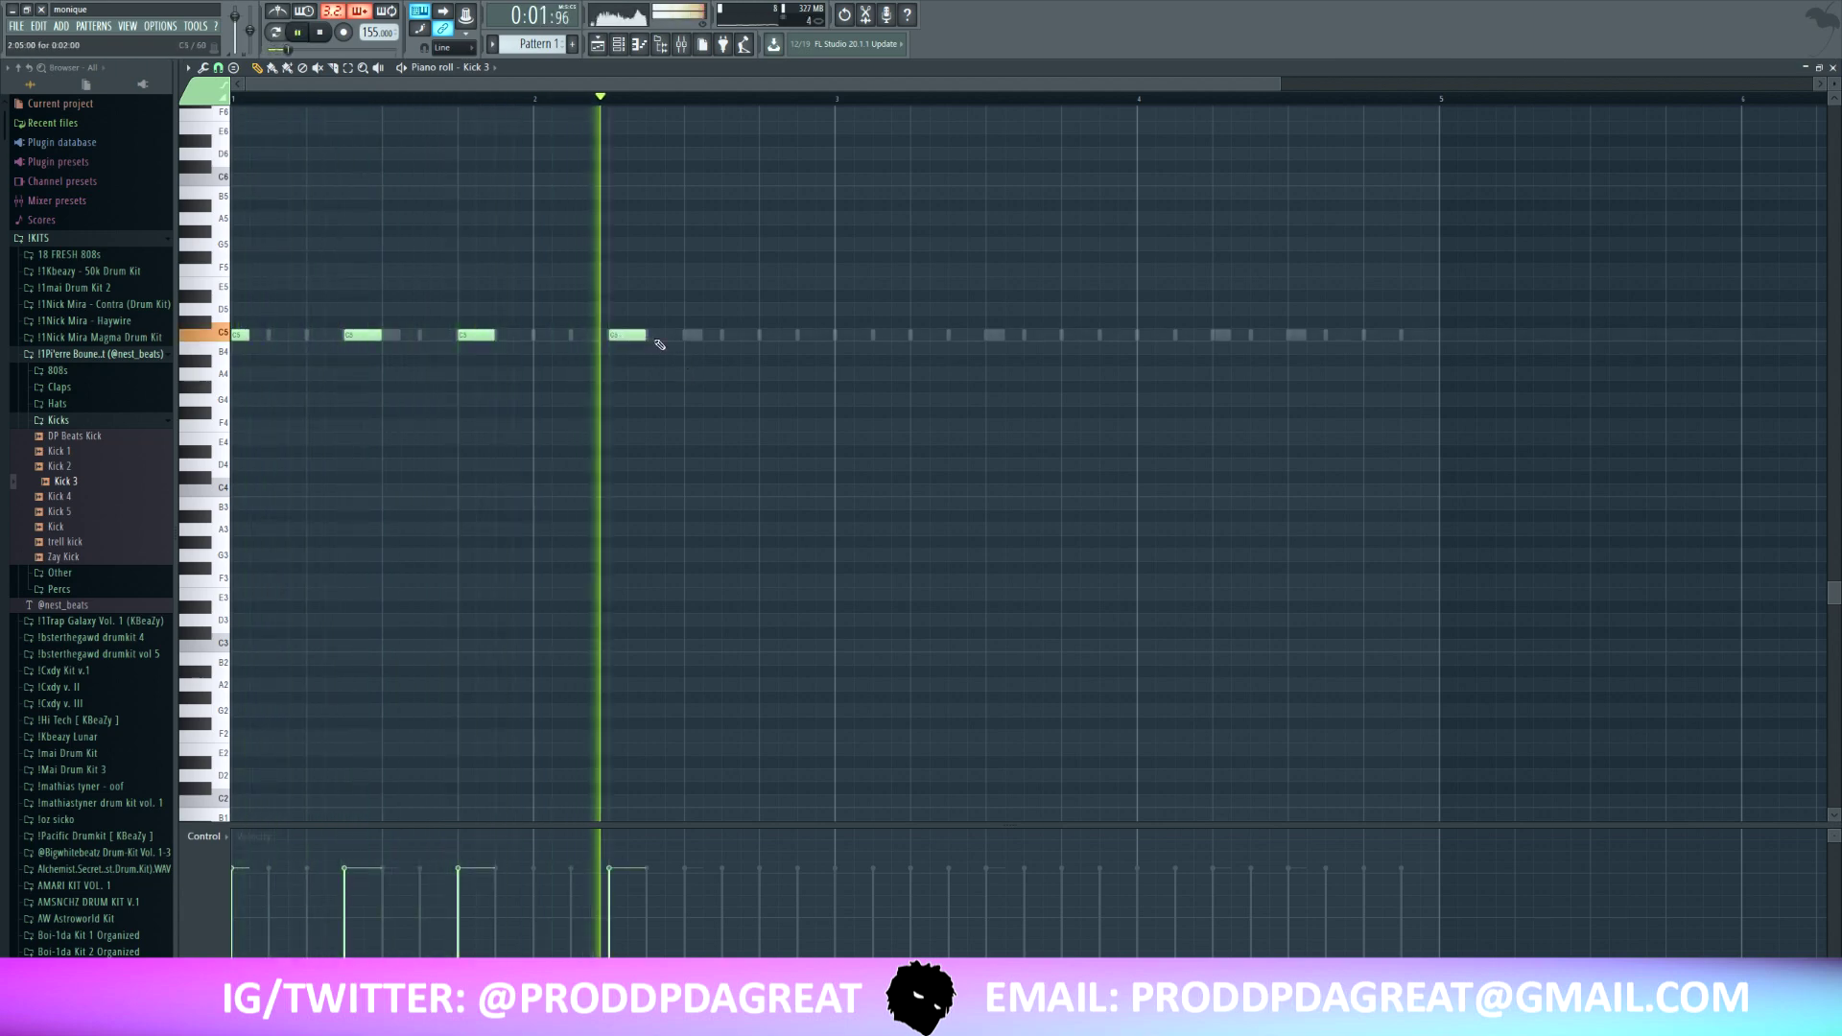
- Duplicate the two-bar kick pattern into bars 3 and 4 and deselect the notes
key("space")
key("ctrl+a")
key("ctrl+b")
key("ctrl+d")
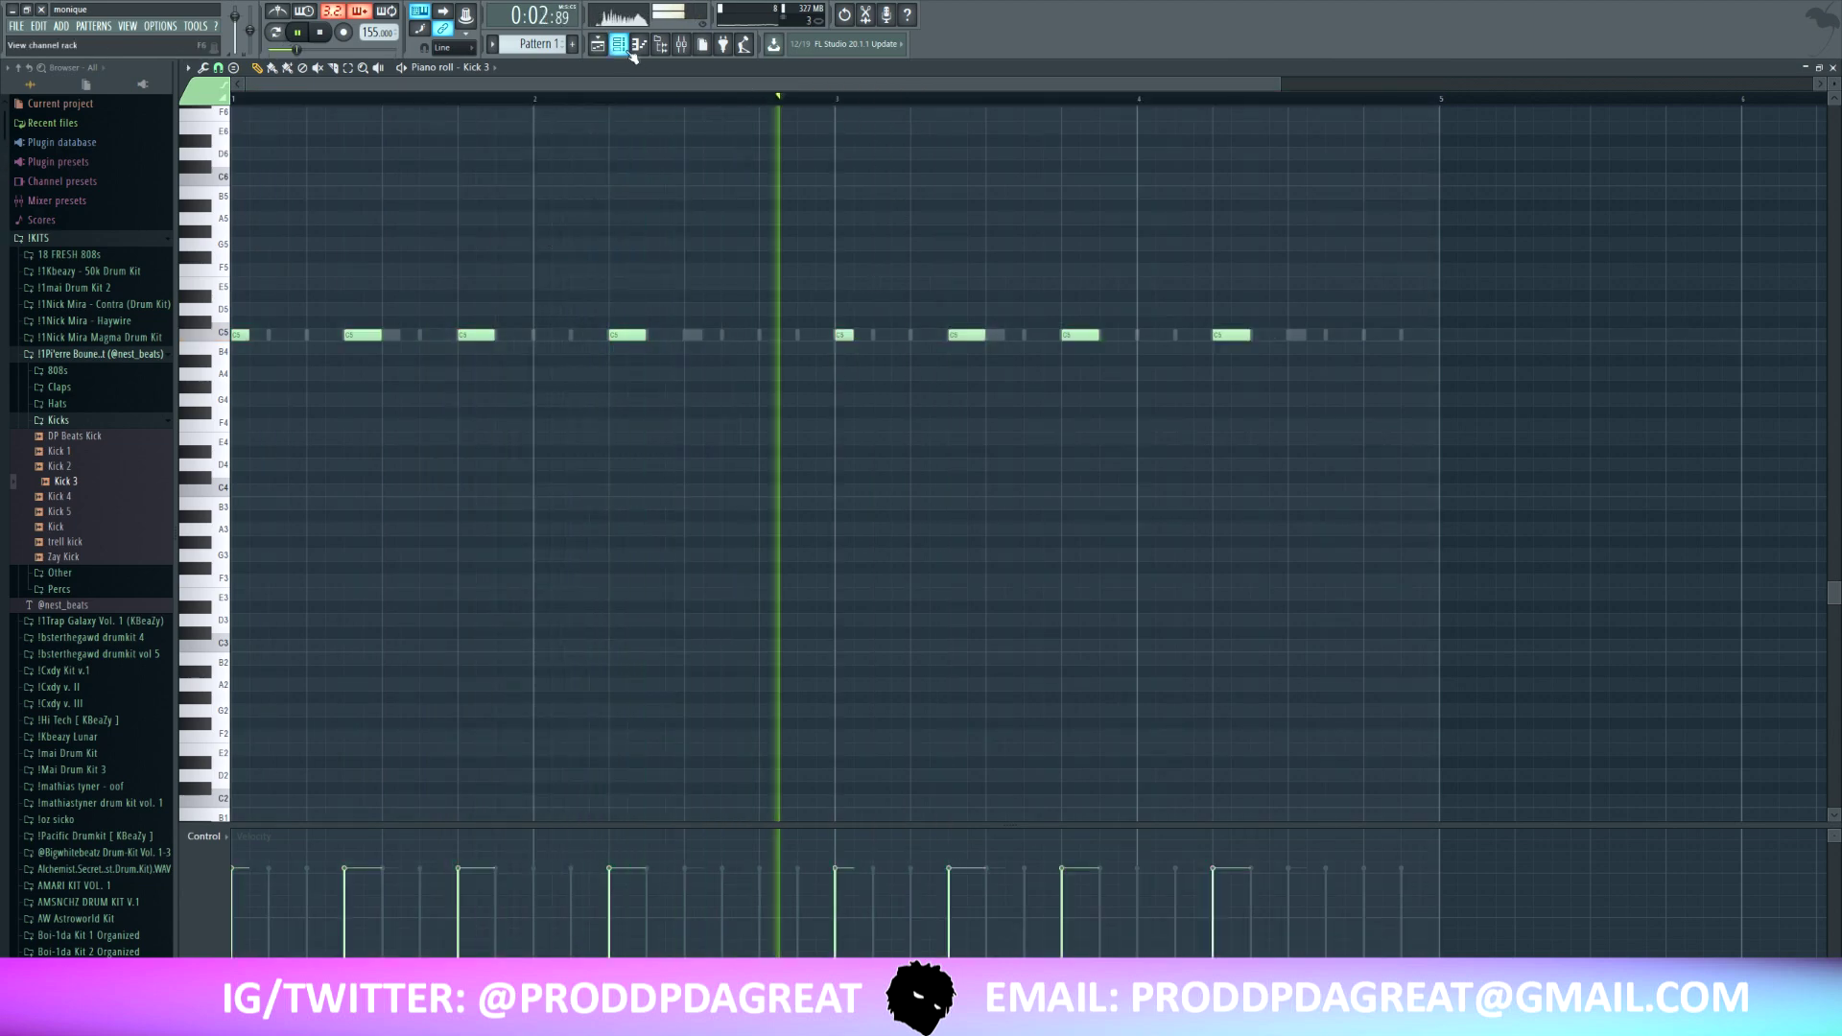
left_click(470, 203)
right_click(486, 203)
- Paste the Kick 3 note pattern into the basic 808 channel and play the beat
left_click(631, 46)
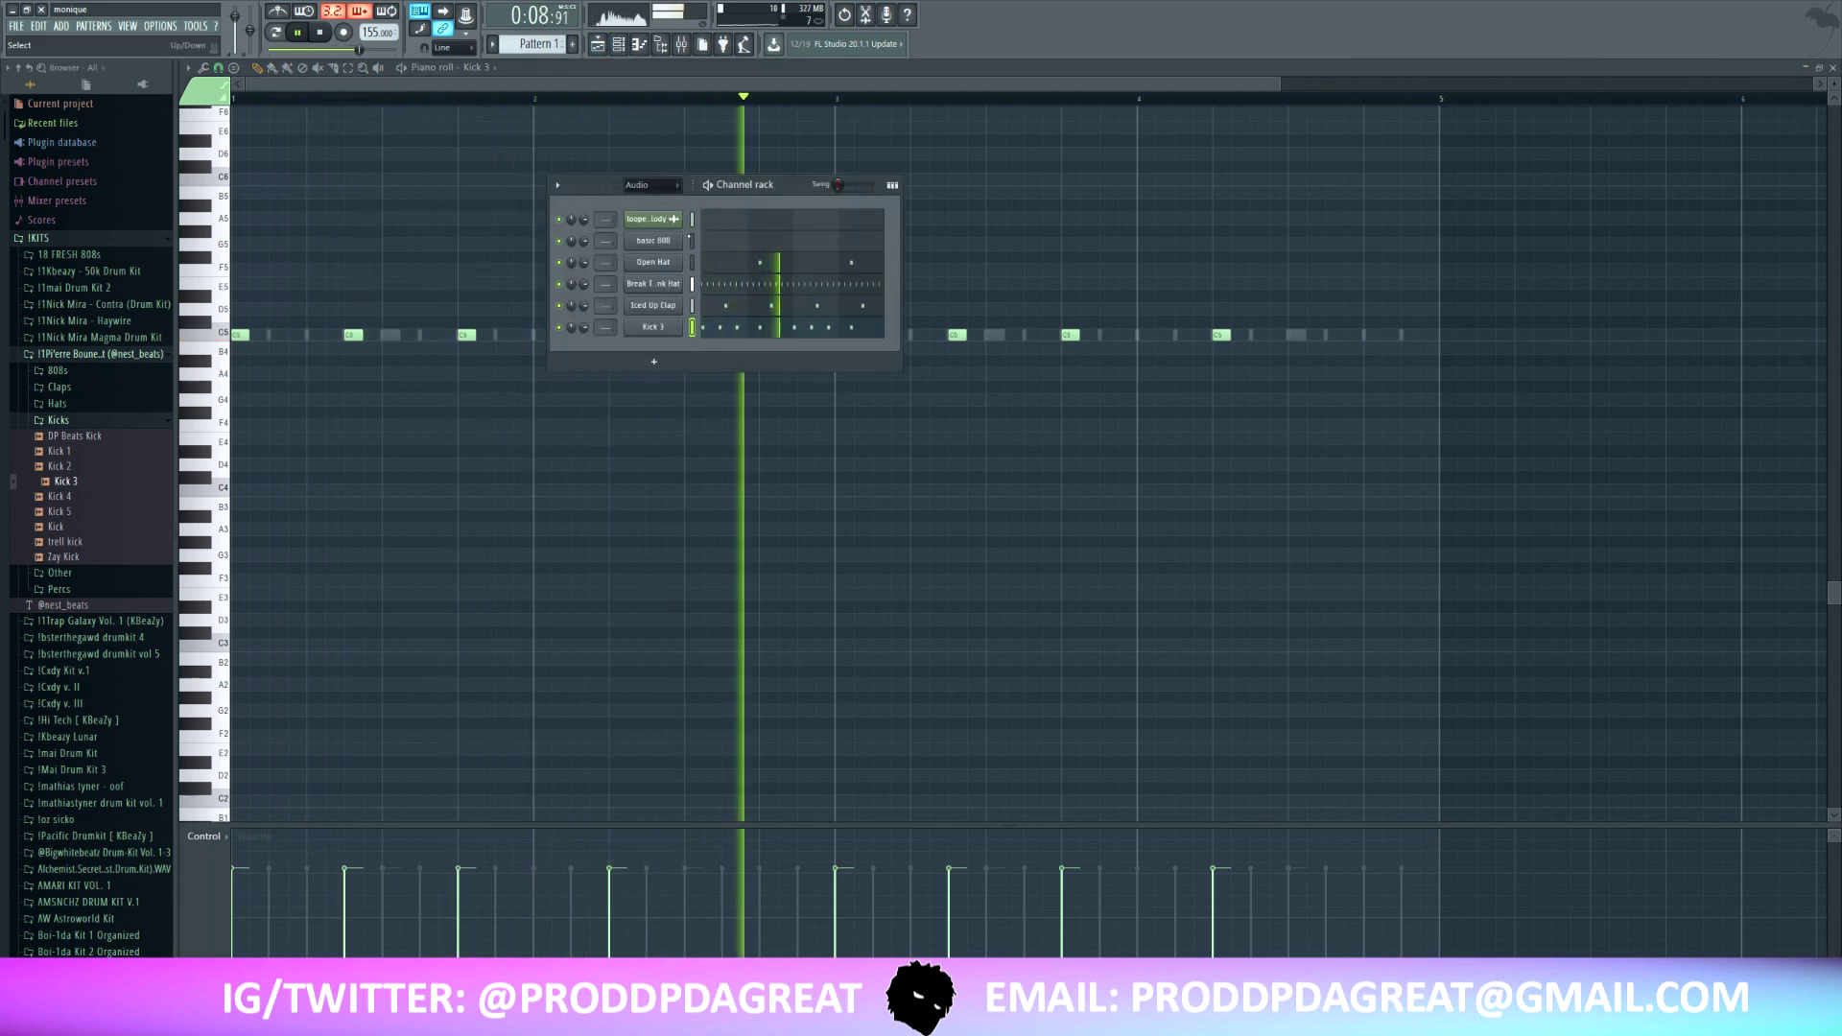
key("space")
right_click(679, 240)
left_click(731, 318)
key("space")
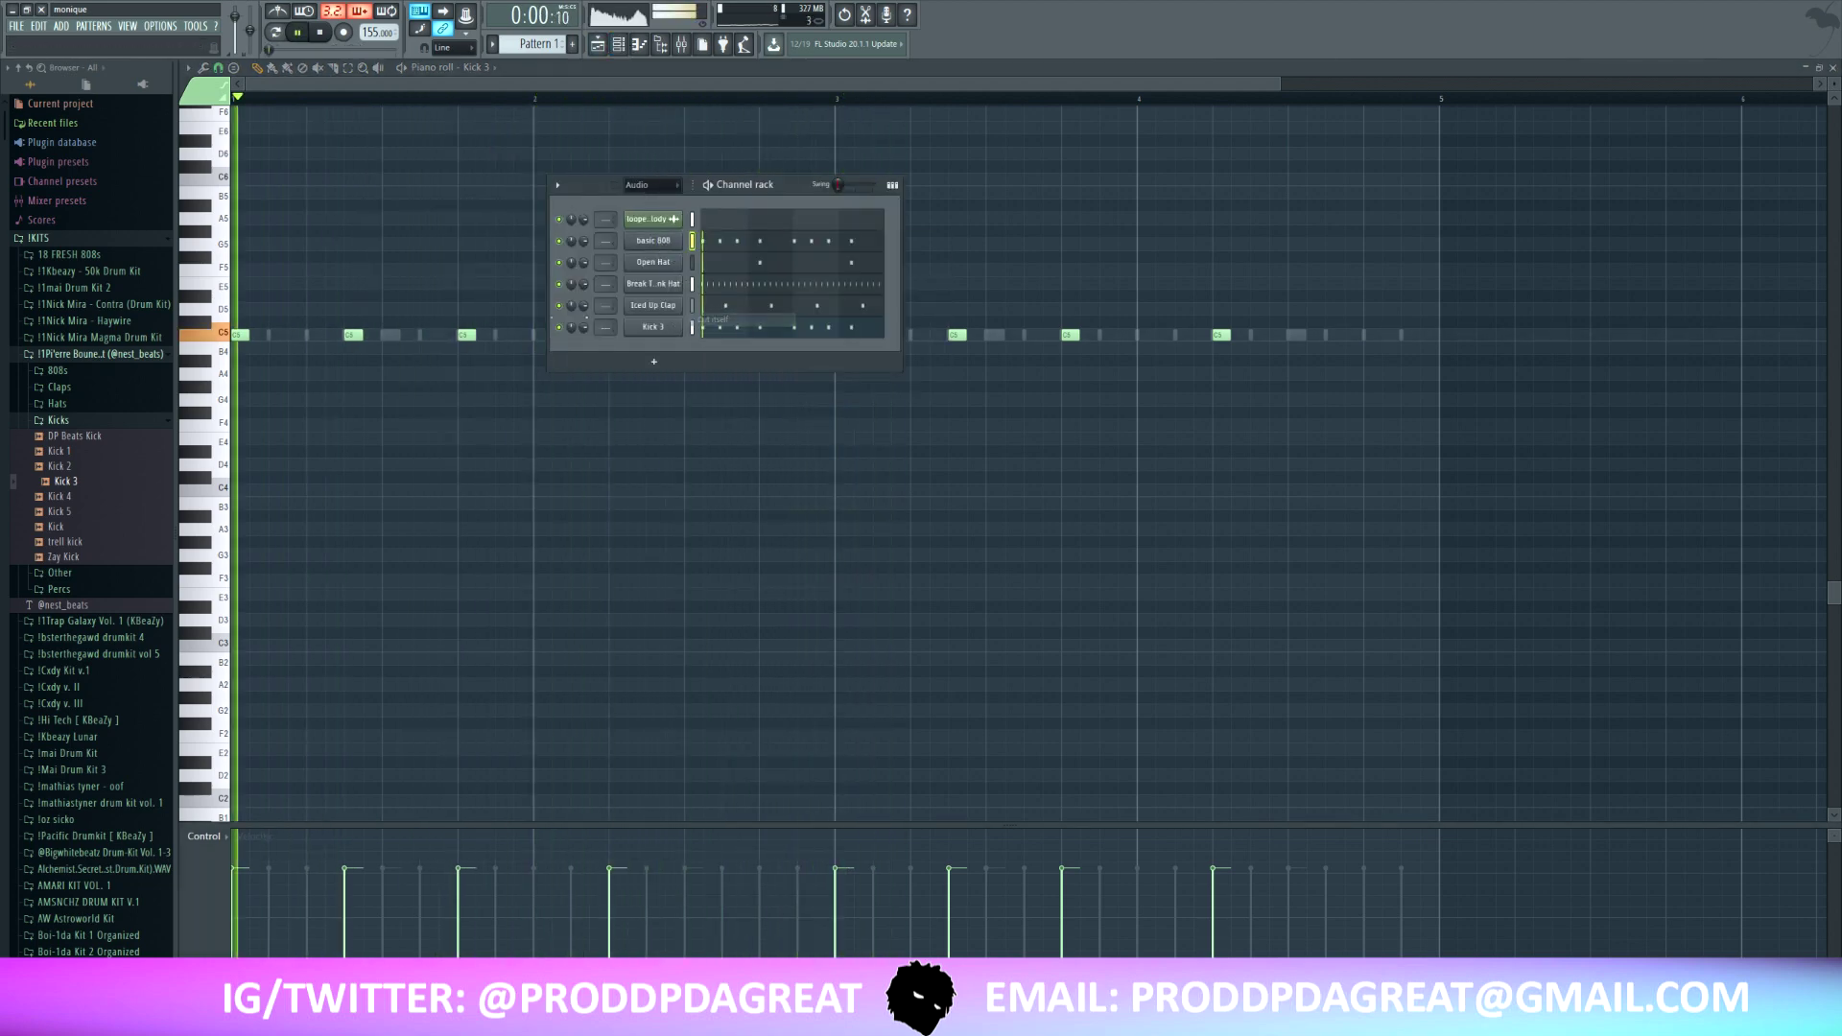
- Load Fruity soft clipper into slot 9 of the Master mixer track, close its window and show the channel rack
key("F6")
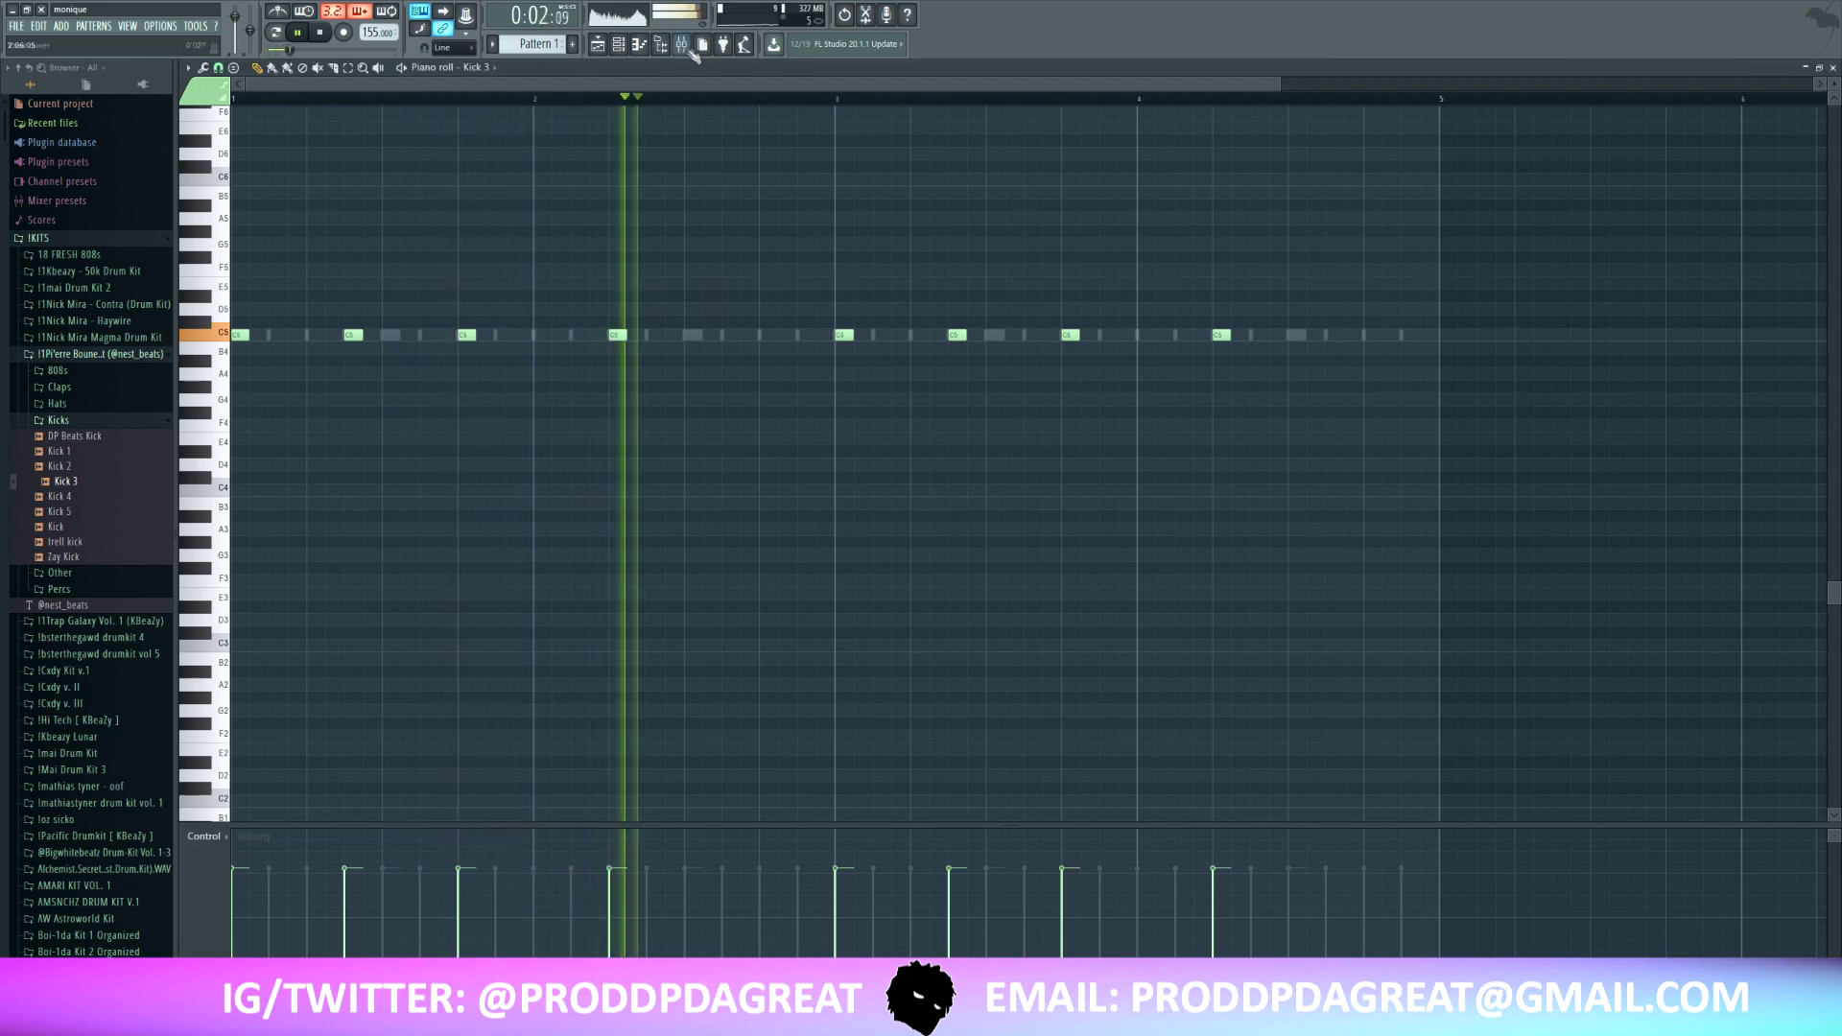
key("F9")
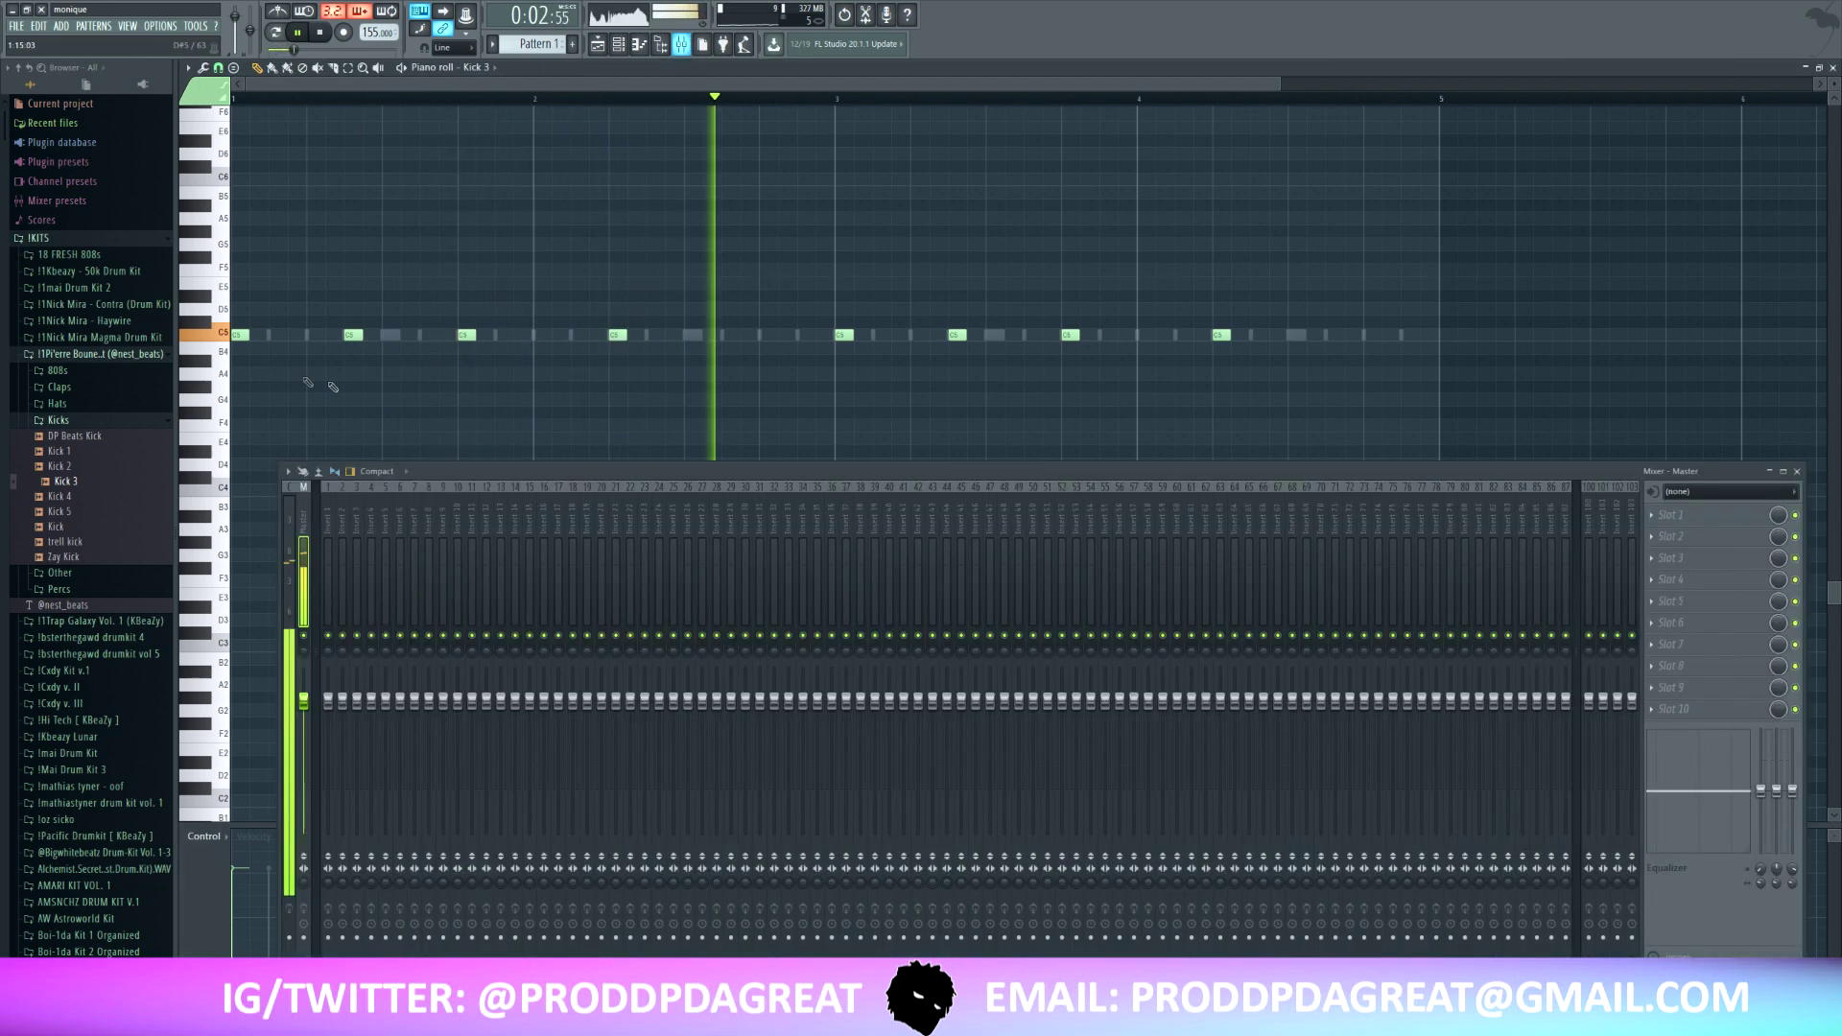
left_click(1674, 690)
left_click(1694, 19)
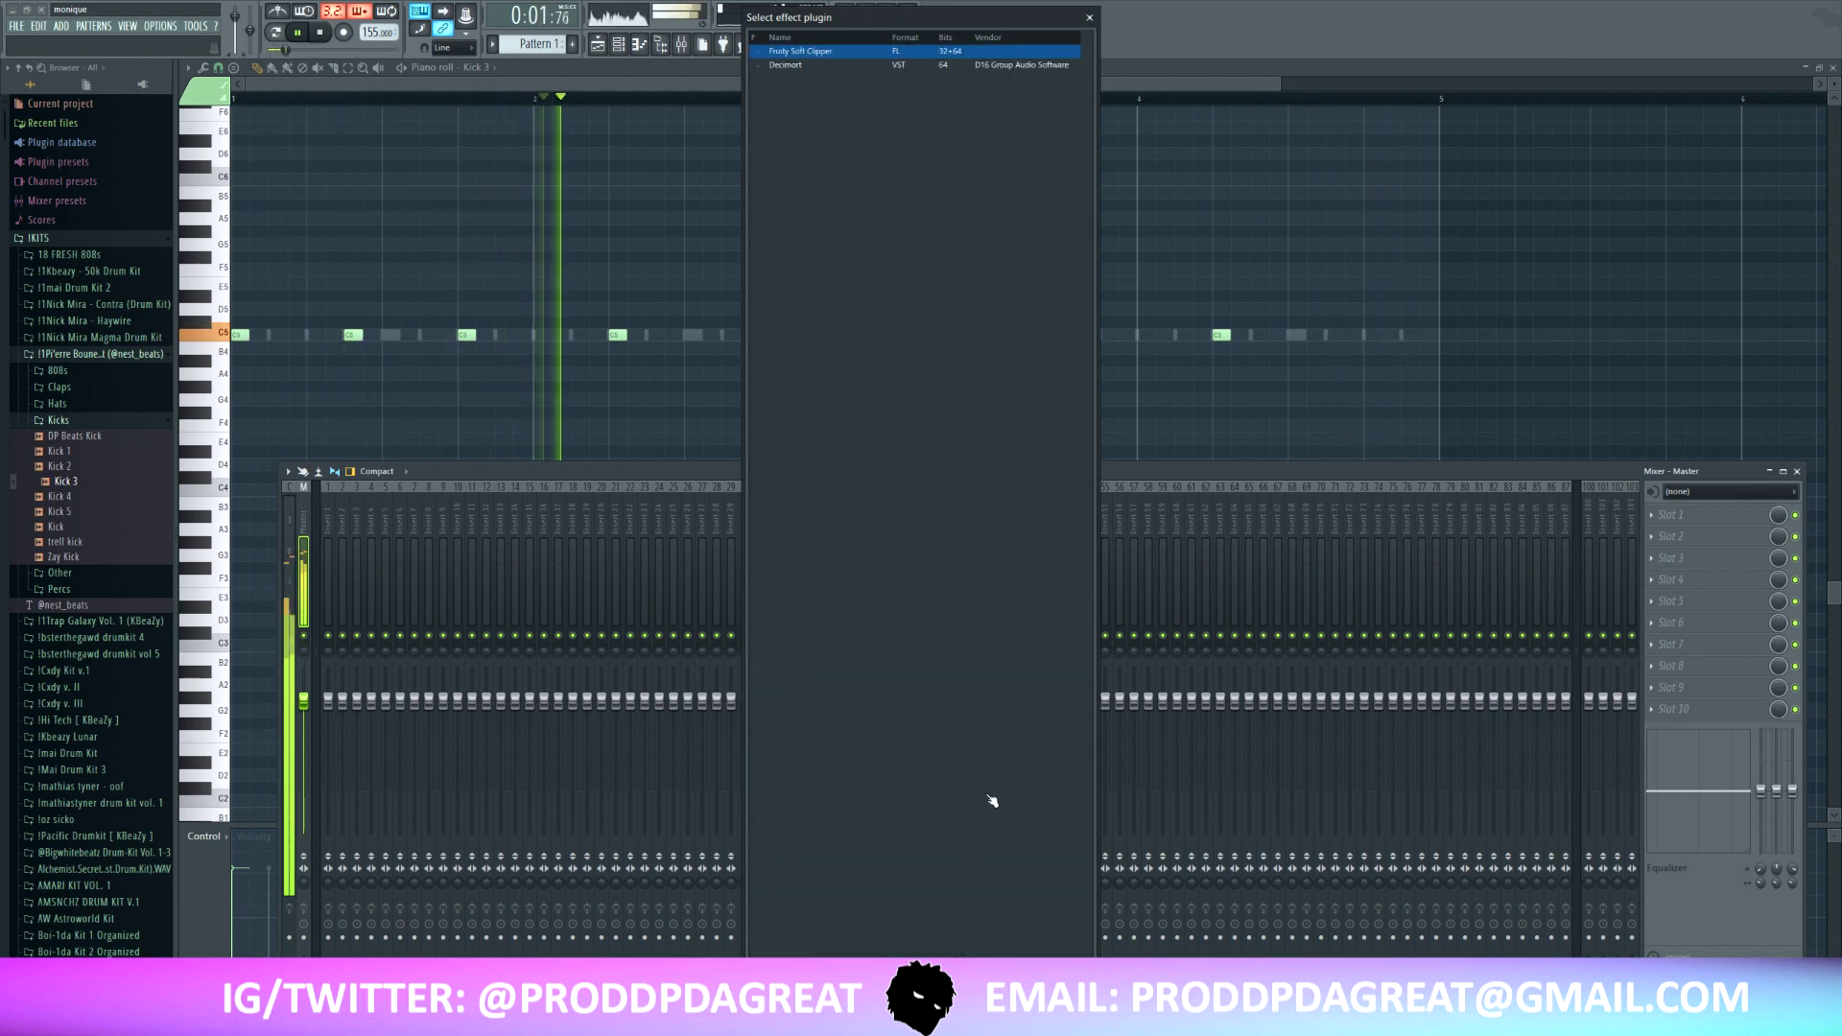
double_click(870, 52)
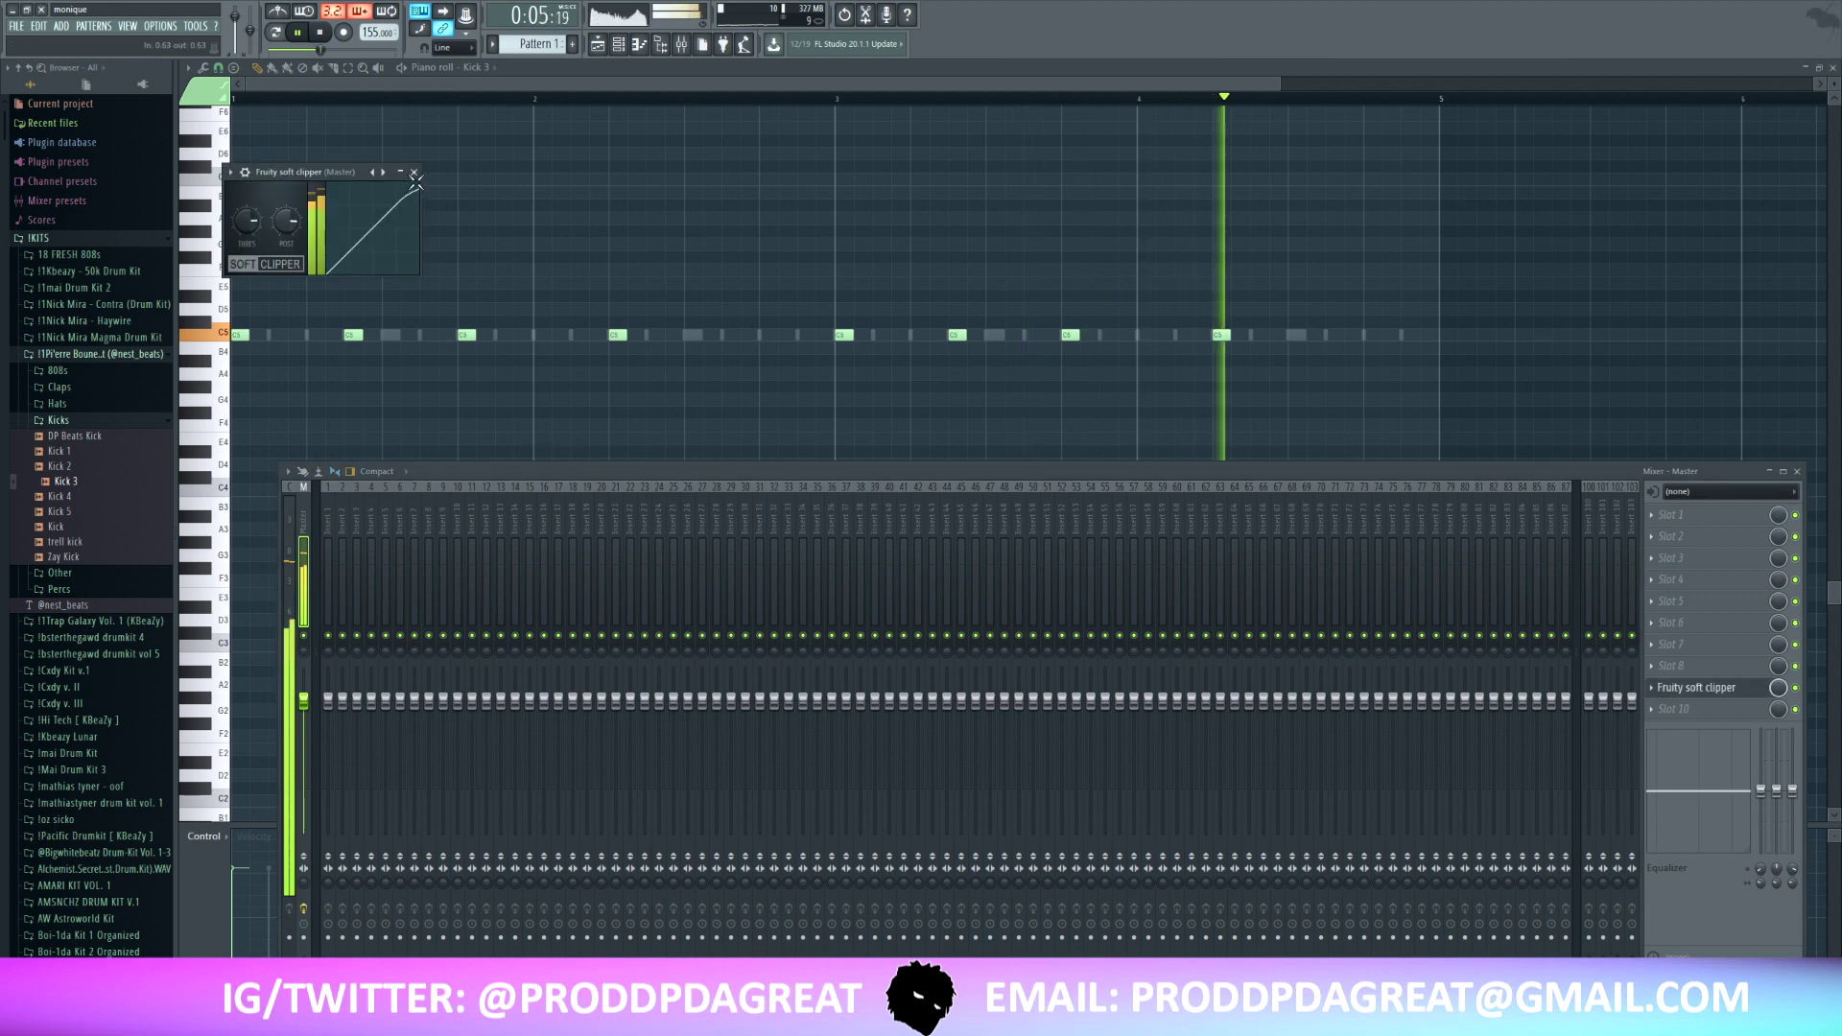
left_click(415, 173)
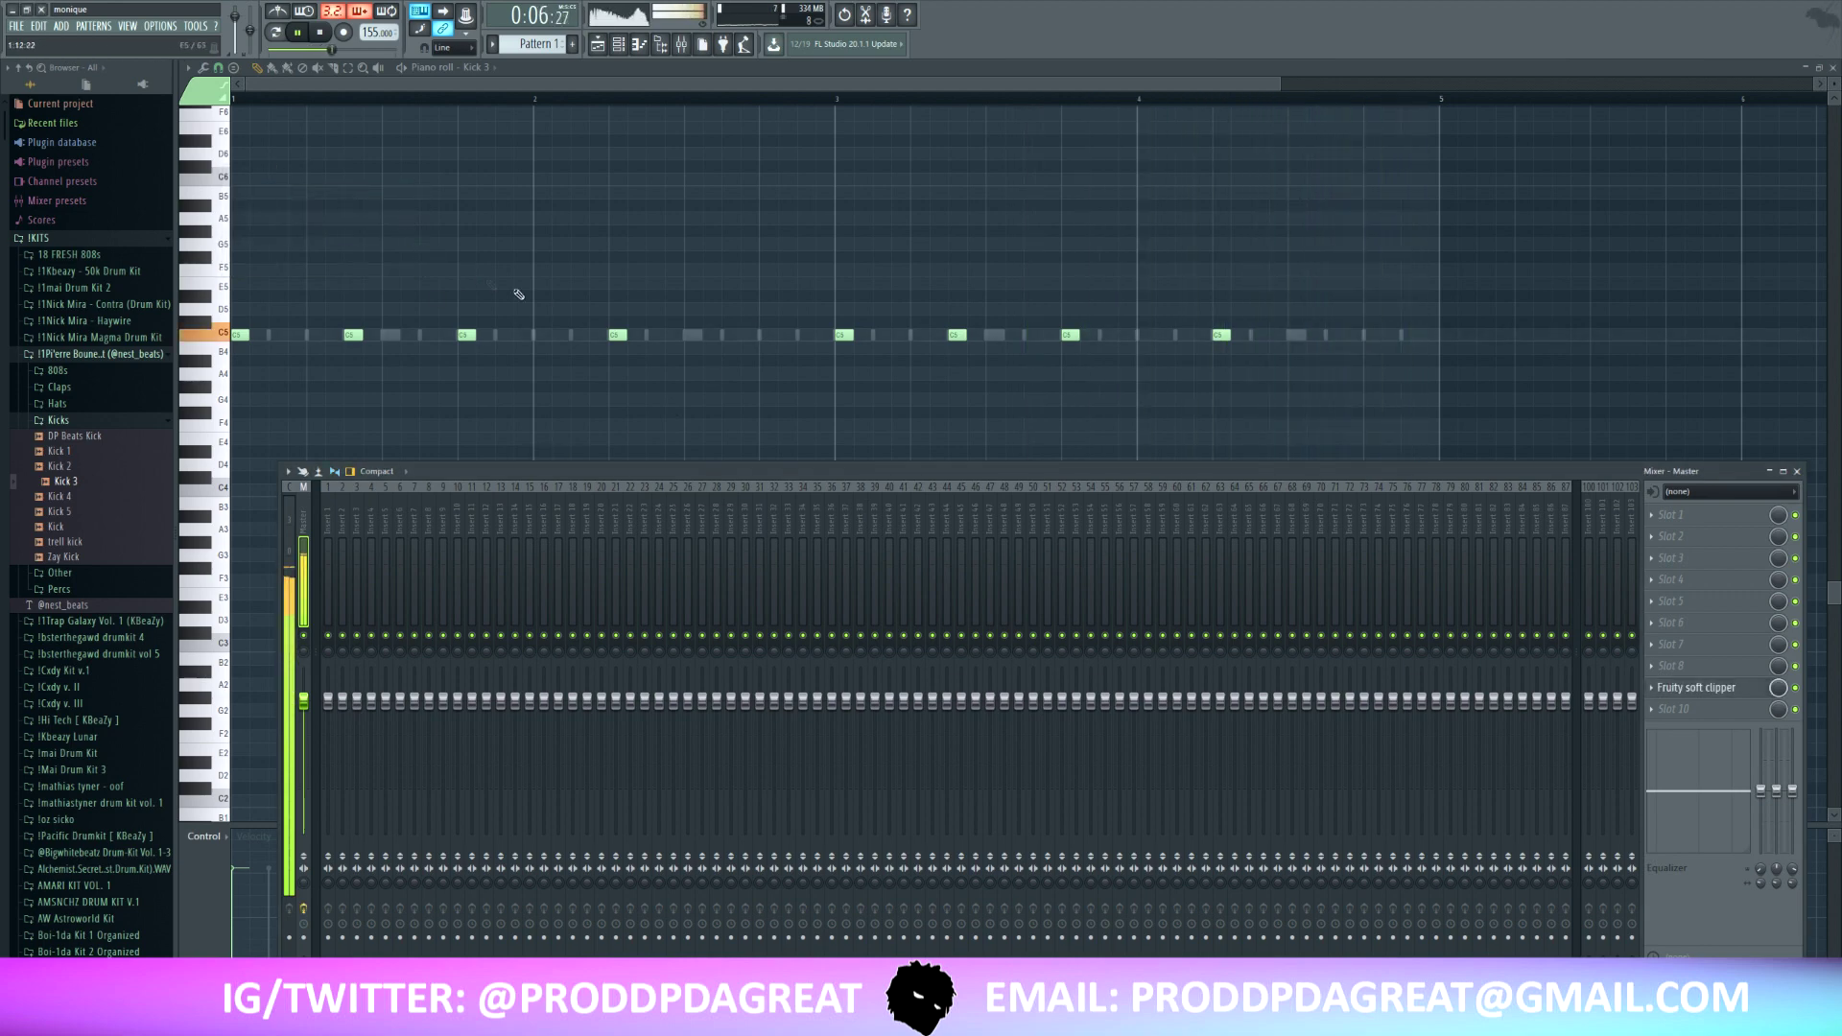
left_click(617, 44)
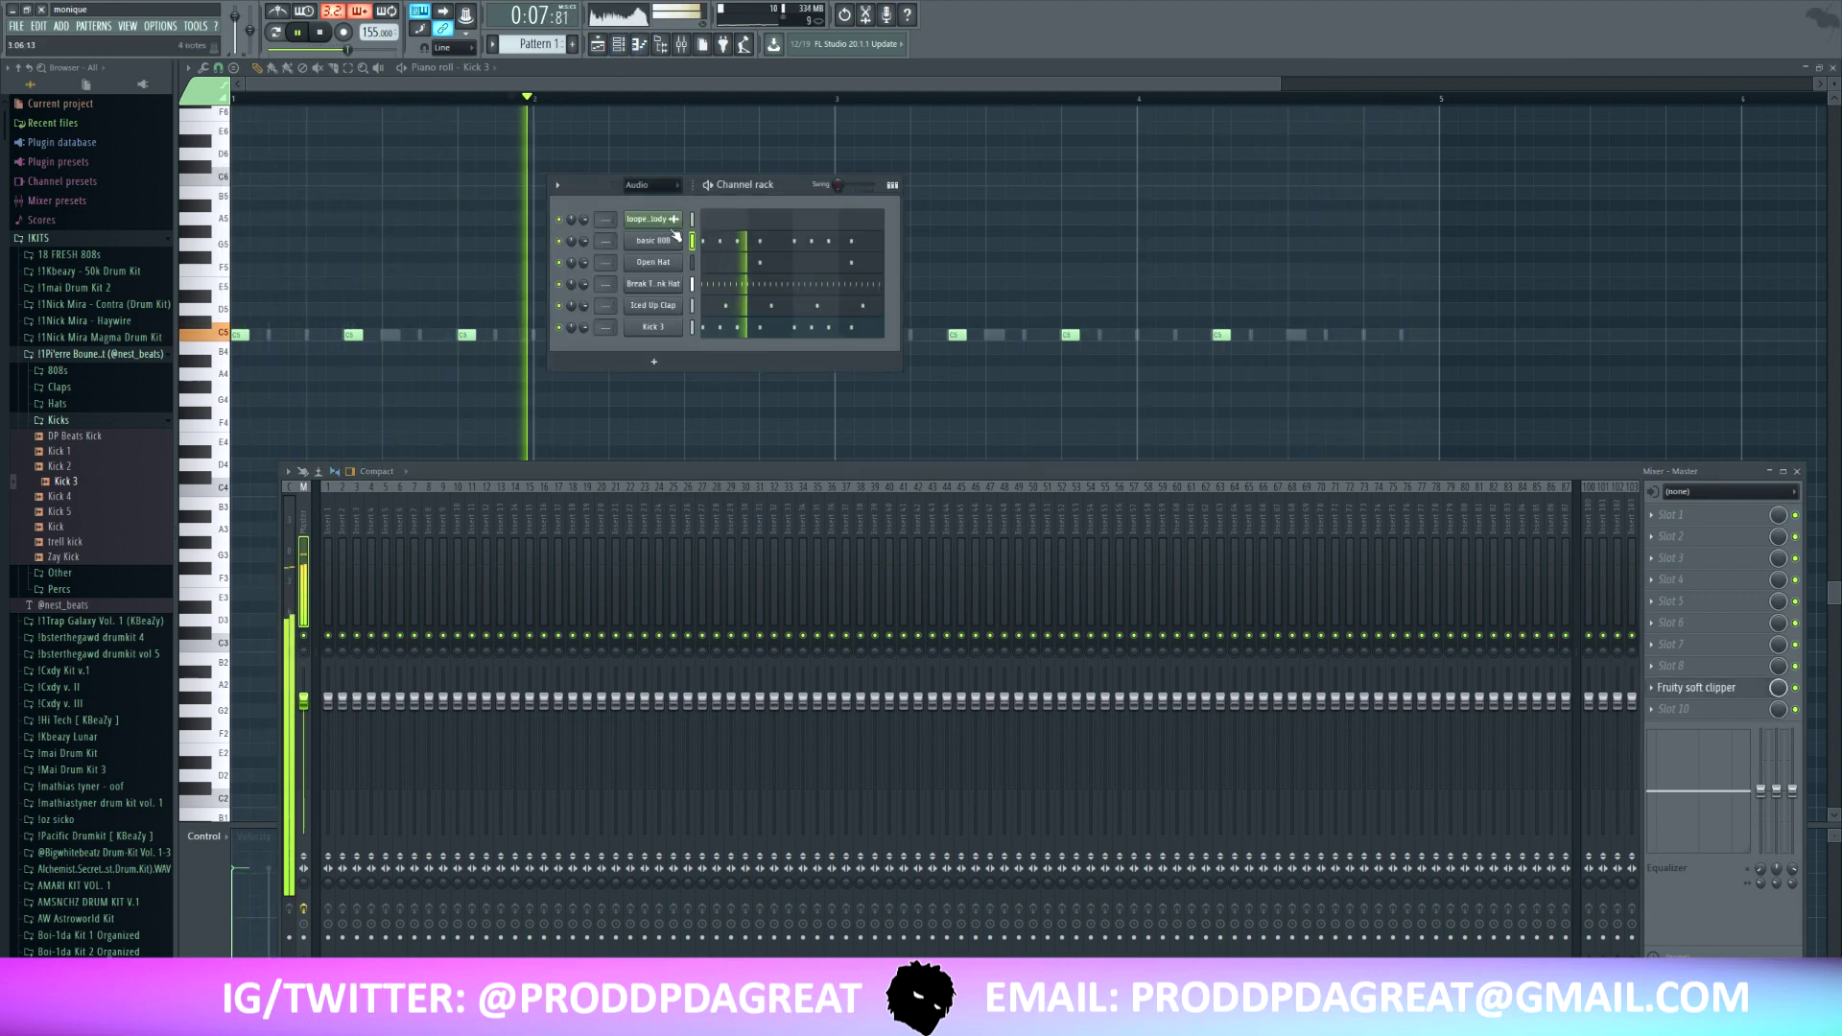
- Audition snares from the !1Trap Galaxy Vol. 1 (KBeaZy) kit and add Snare [ TM ] as a new channel below Kick 3
right_click(119, 393)
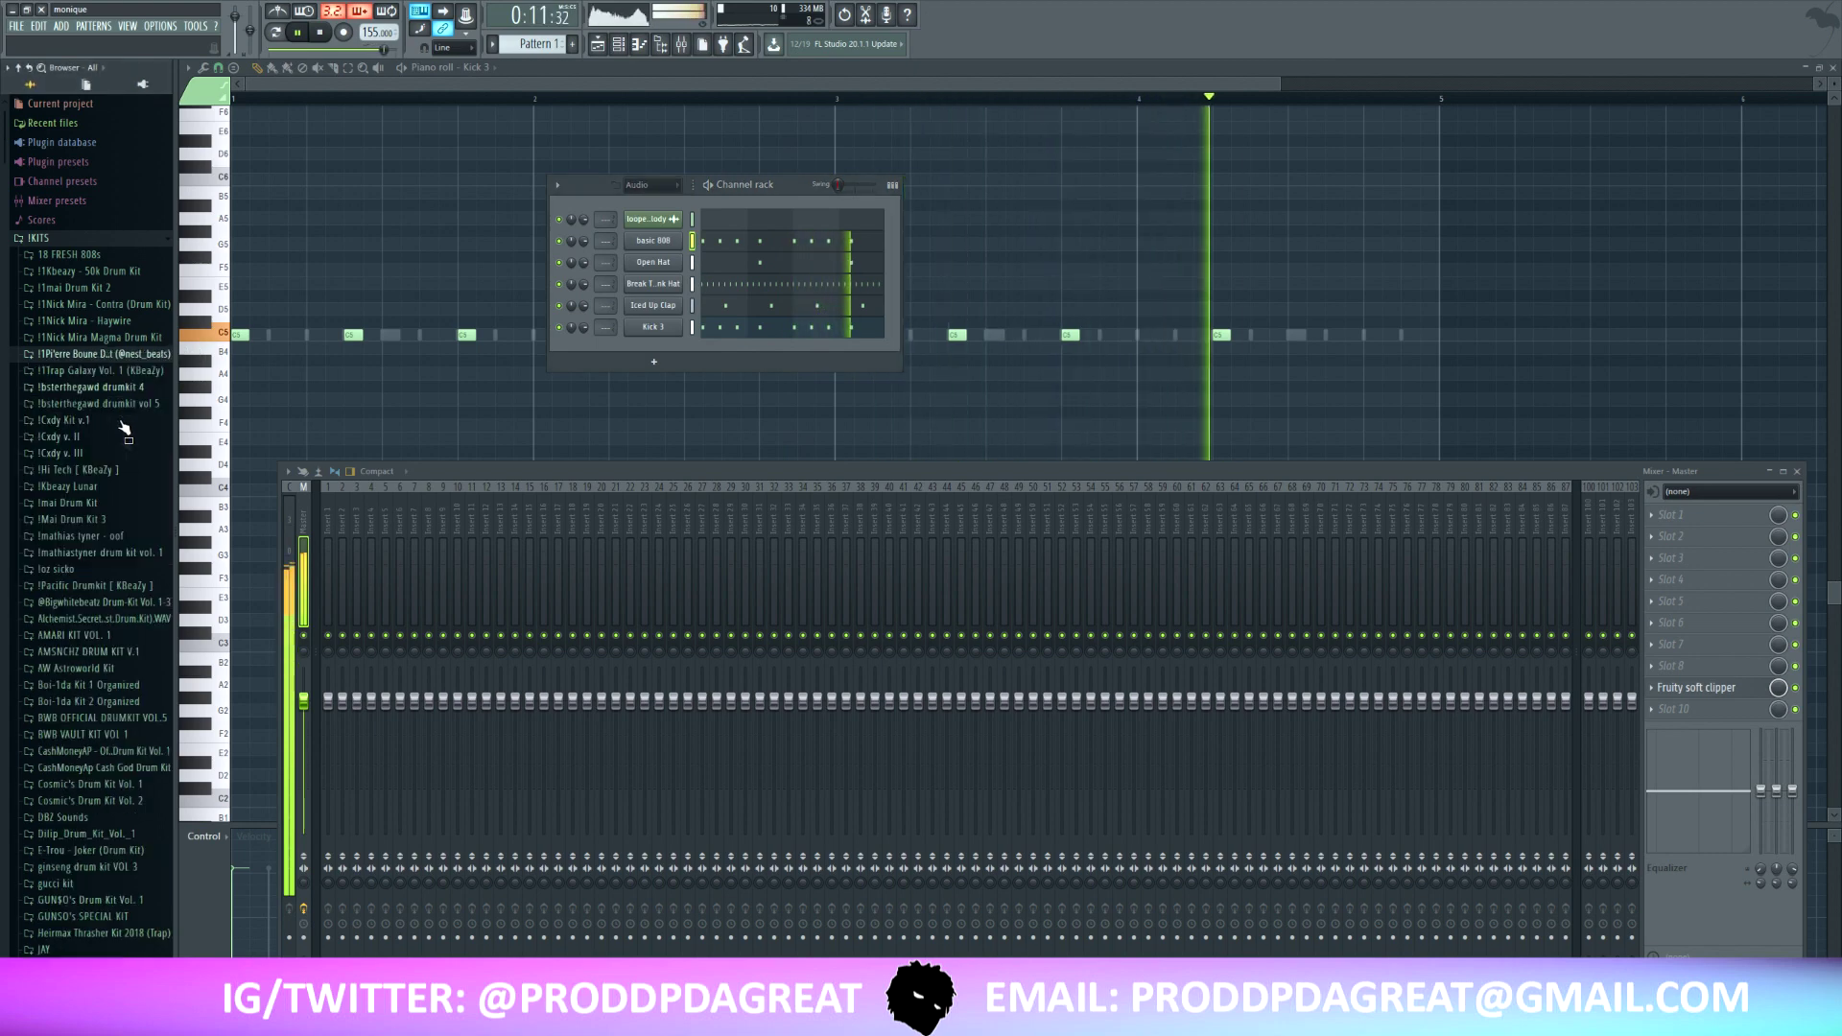
left_click(100, 403)
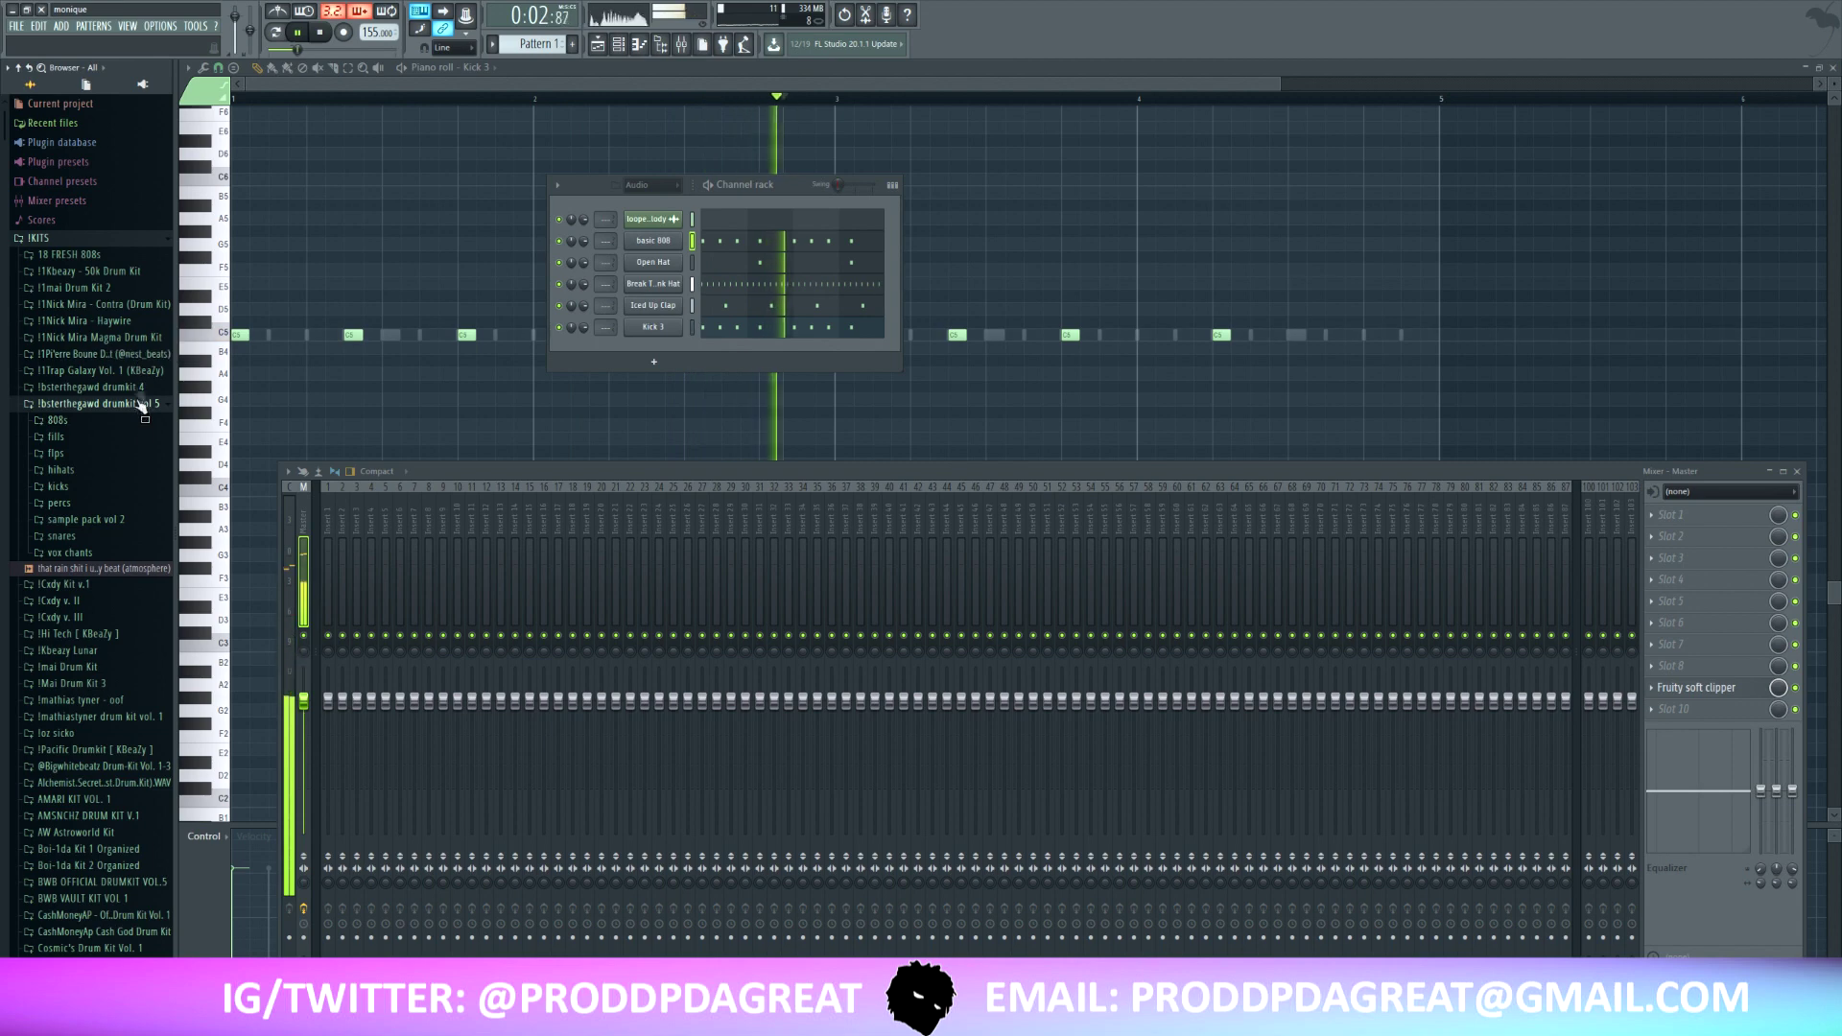
left_click(96, 370)
left_click(62, 486)
left_click(88, 531)
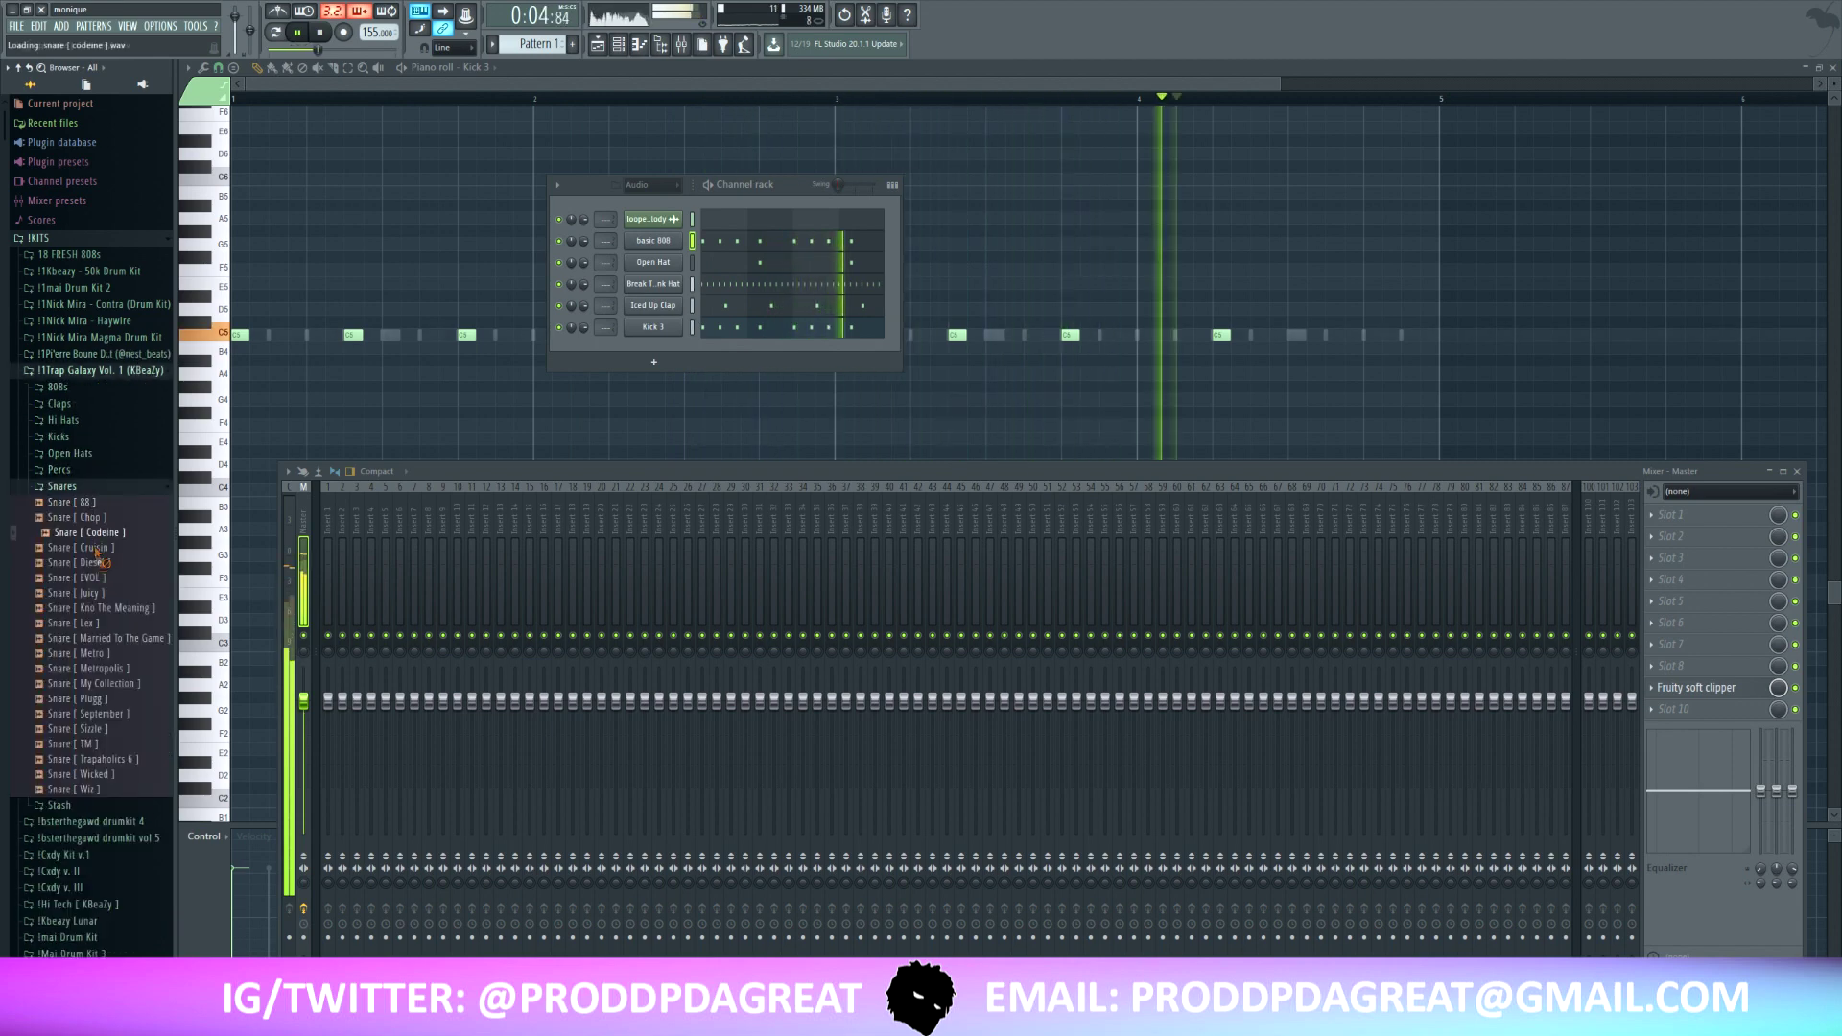
left_click(120, 745)
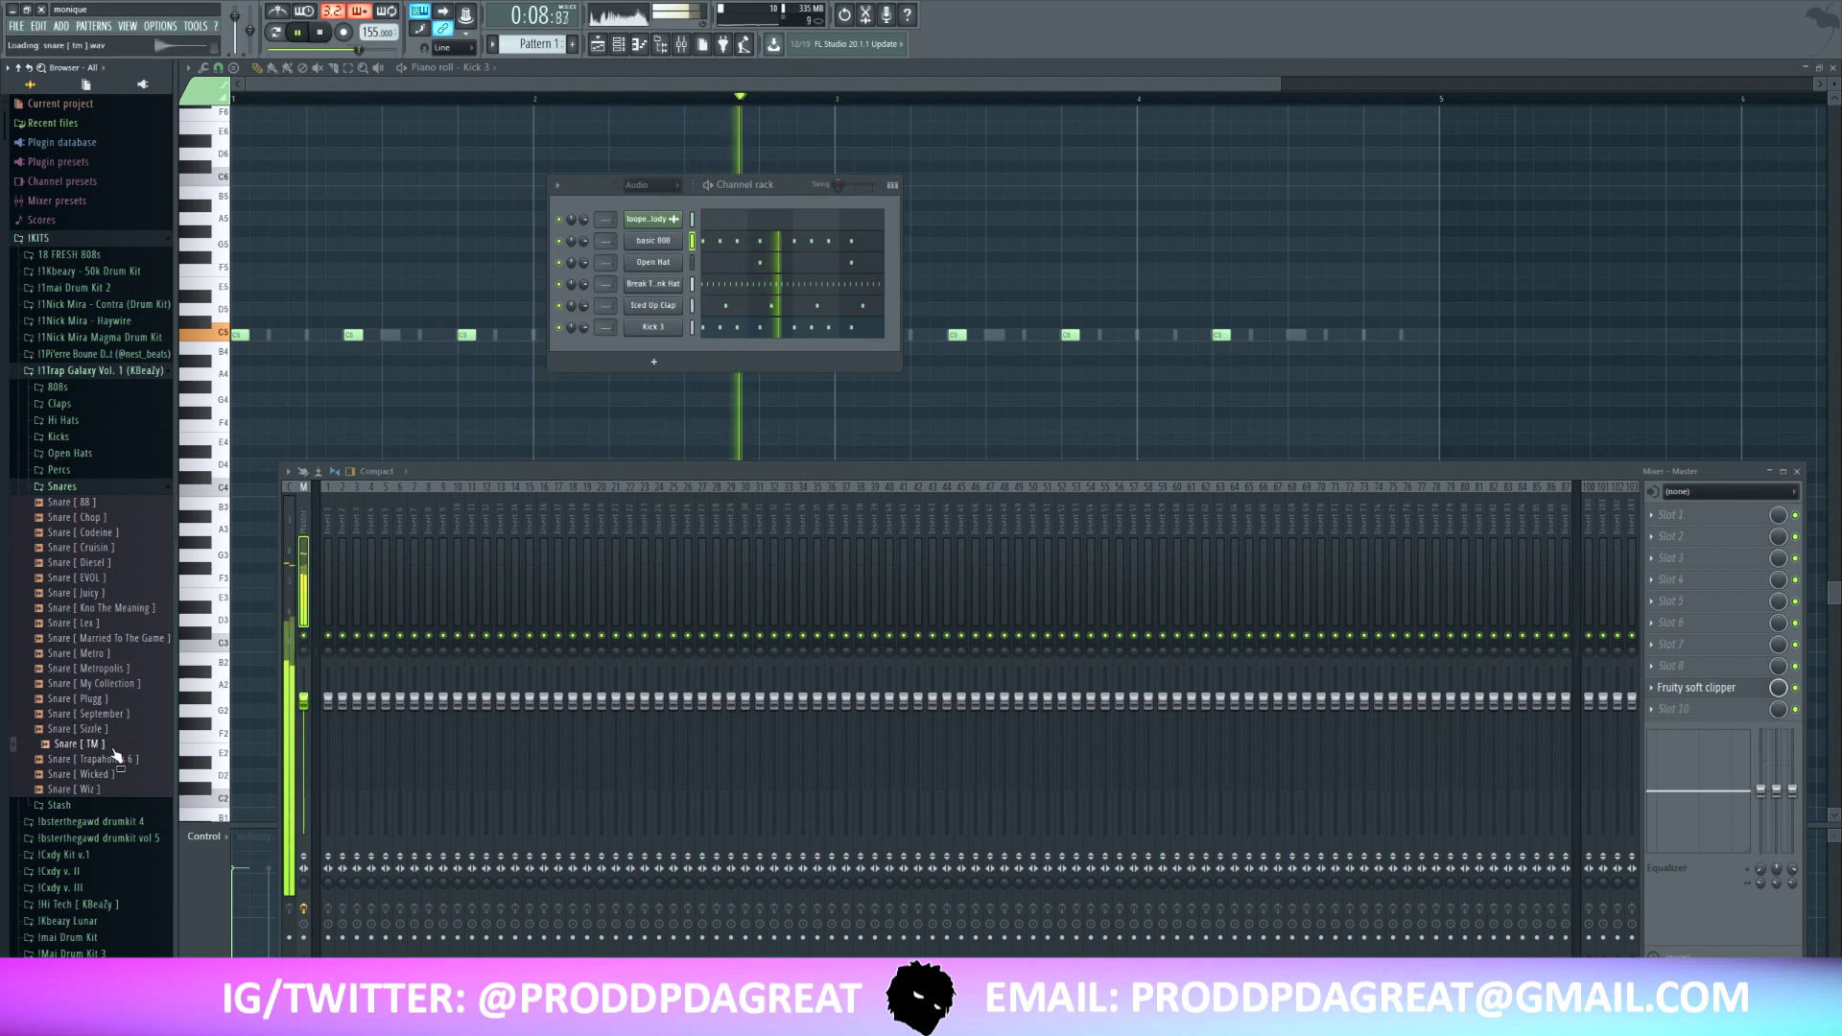
left_click_drag(491, 610, 652, 361)
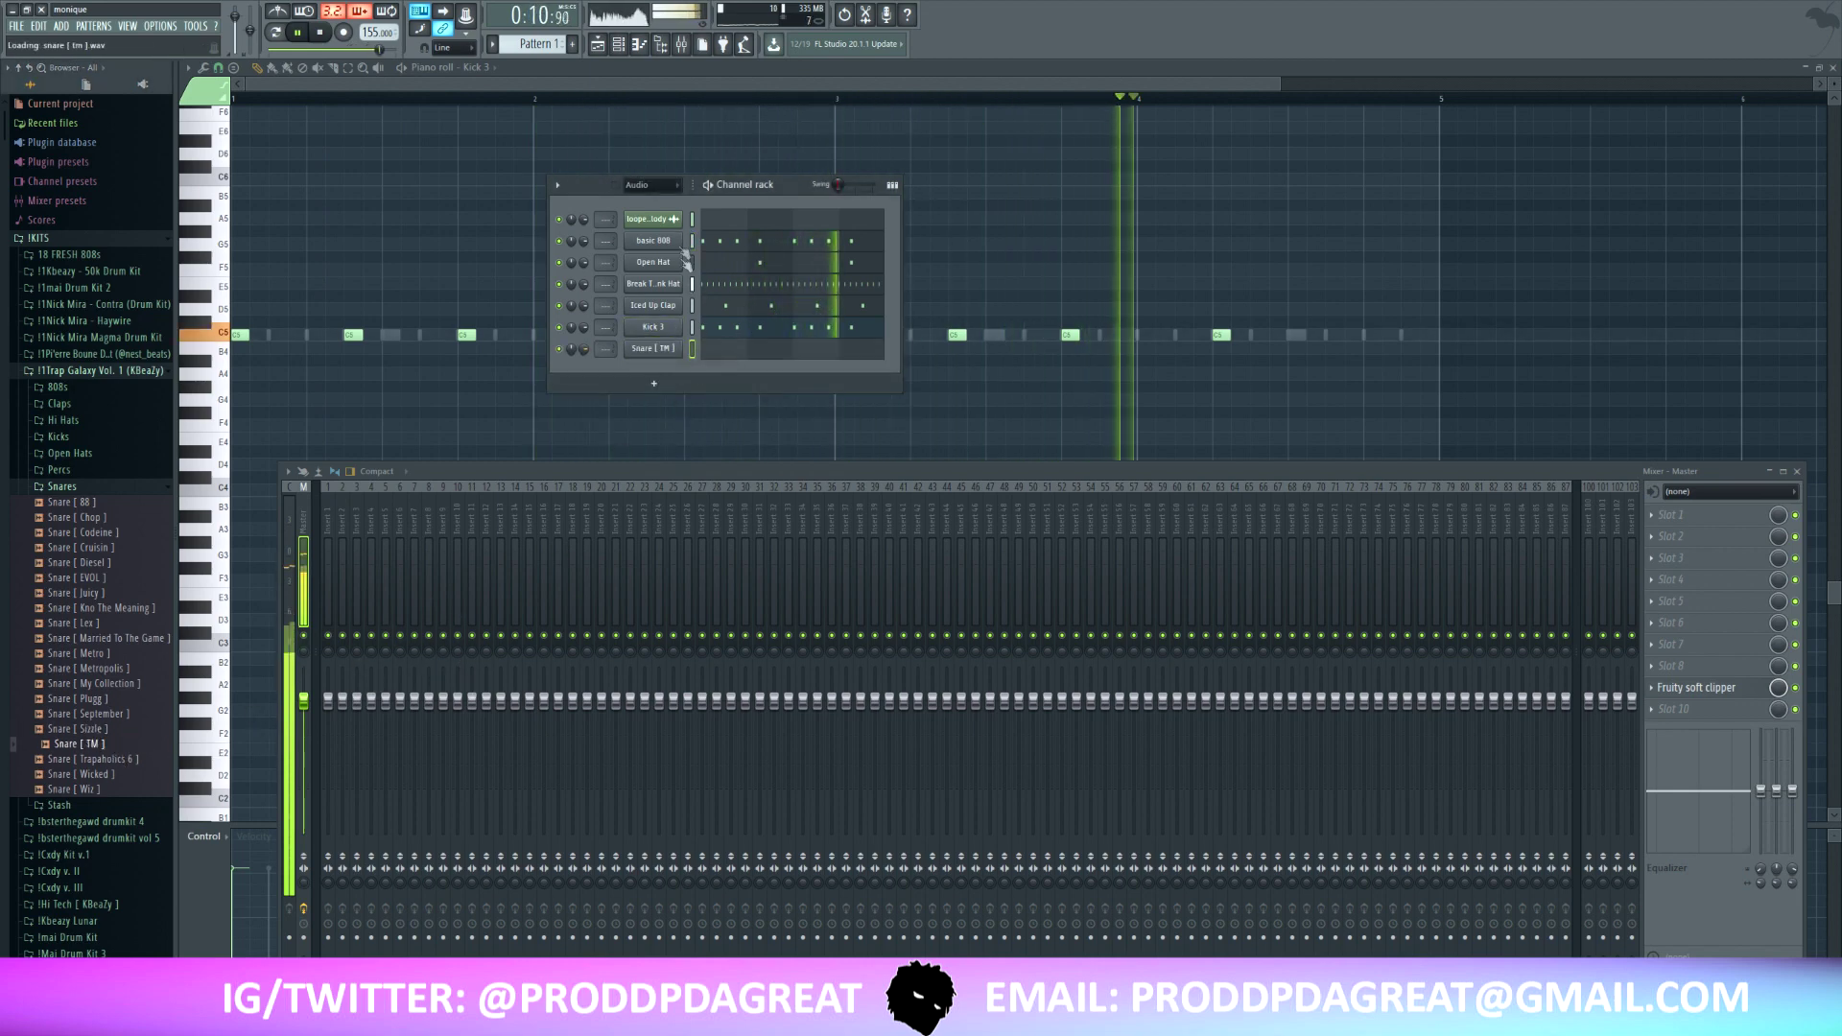
- Give all channels random colors, route them to mixer tracks 21 to 27 and restart playback
left_click(557, 185)
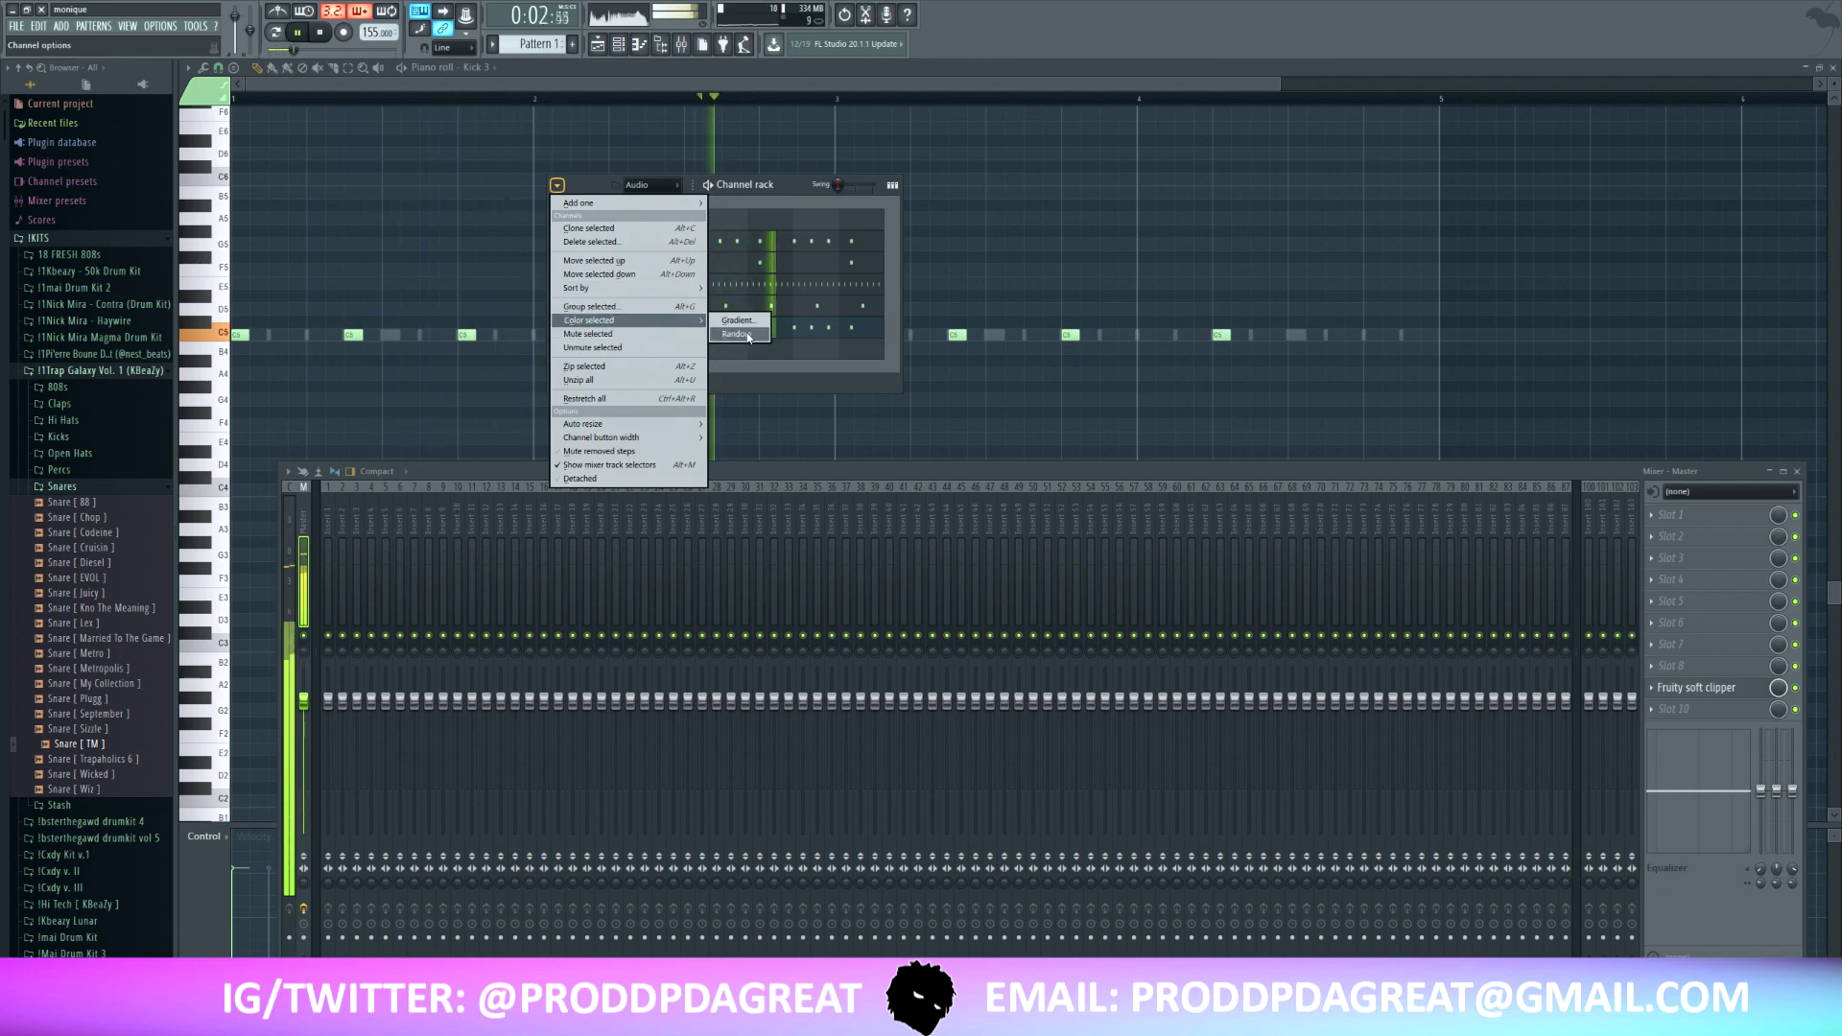
left_click(737, 334)
key("ctrl+l")
key("space")
key("space")
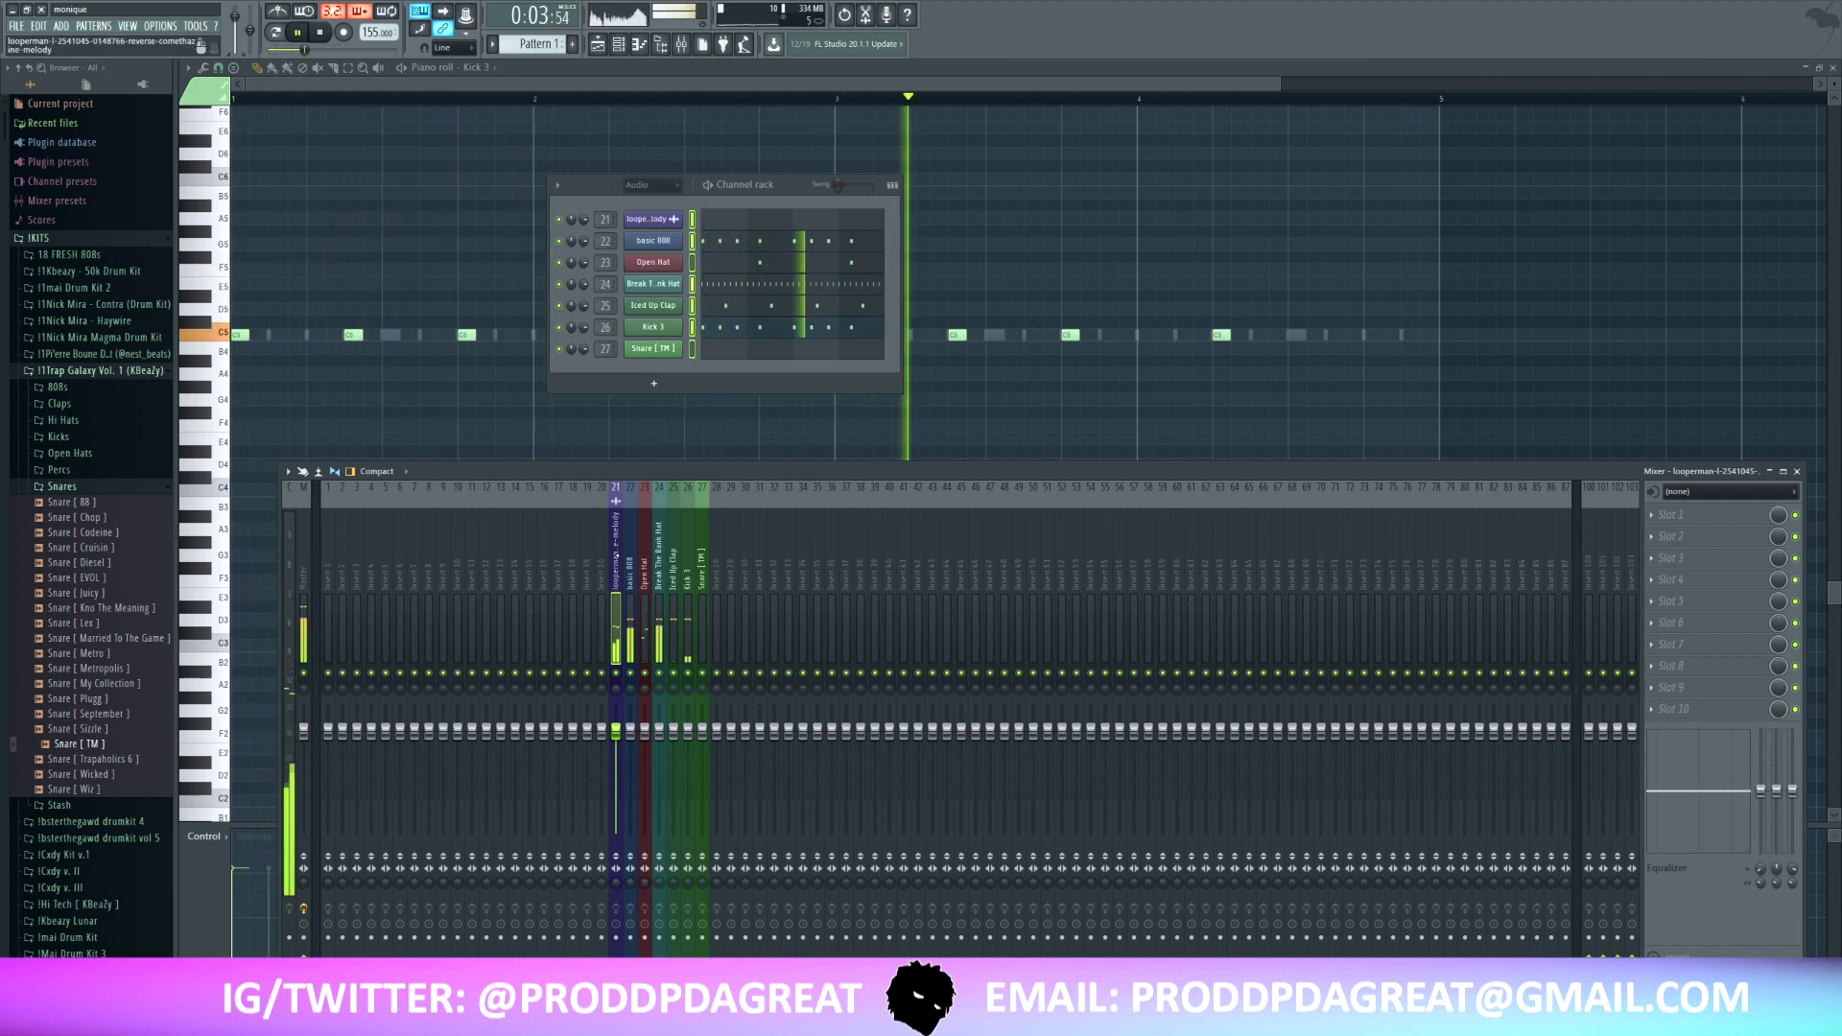
- Load Fruity Parametric EQ 2 into slot 2 of the melody loop's mixer track and high-pass it at about 284 Hz
left_click(1730, 533)
left_click(1687, 20)
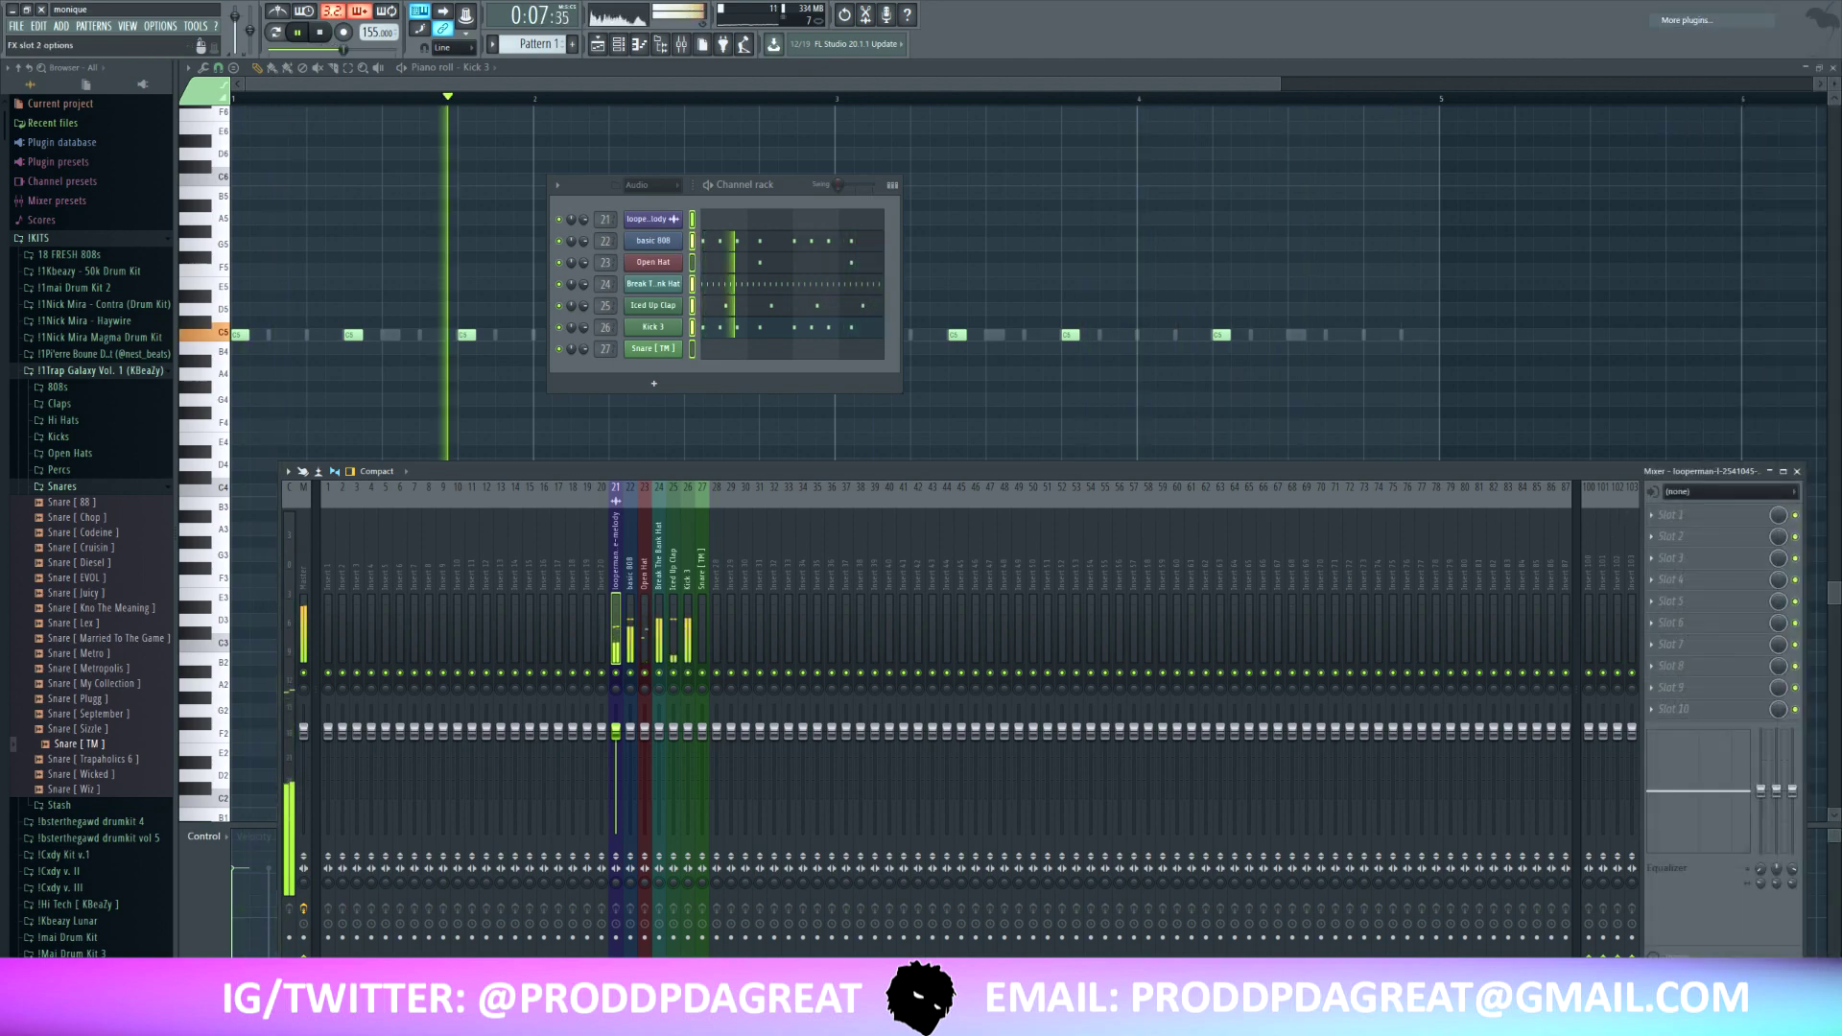
type("eq")
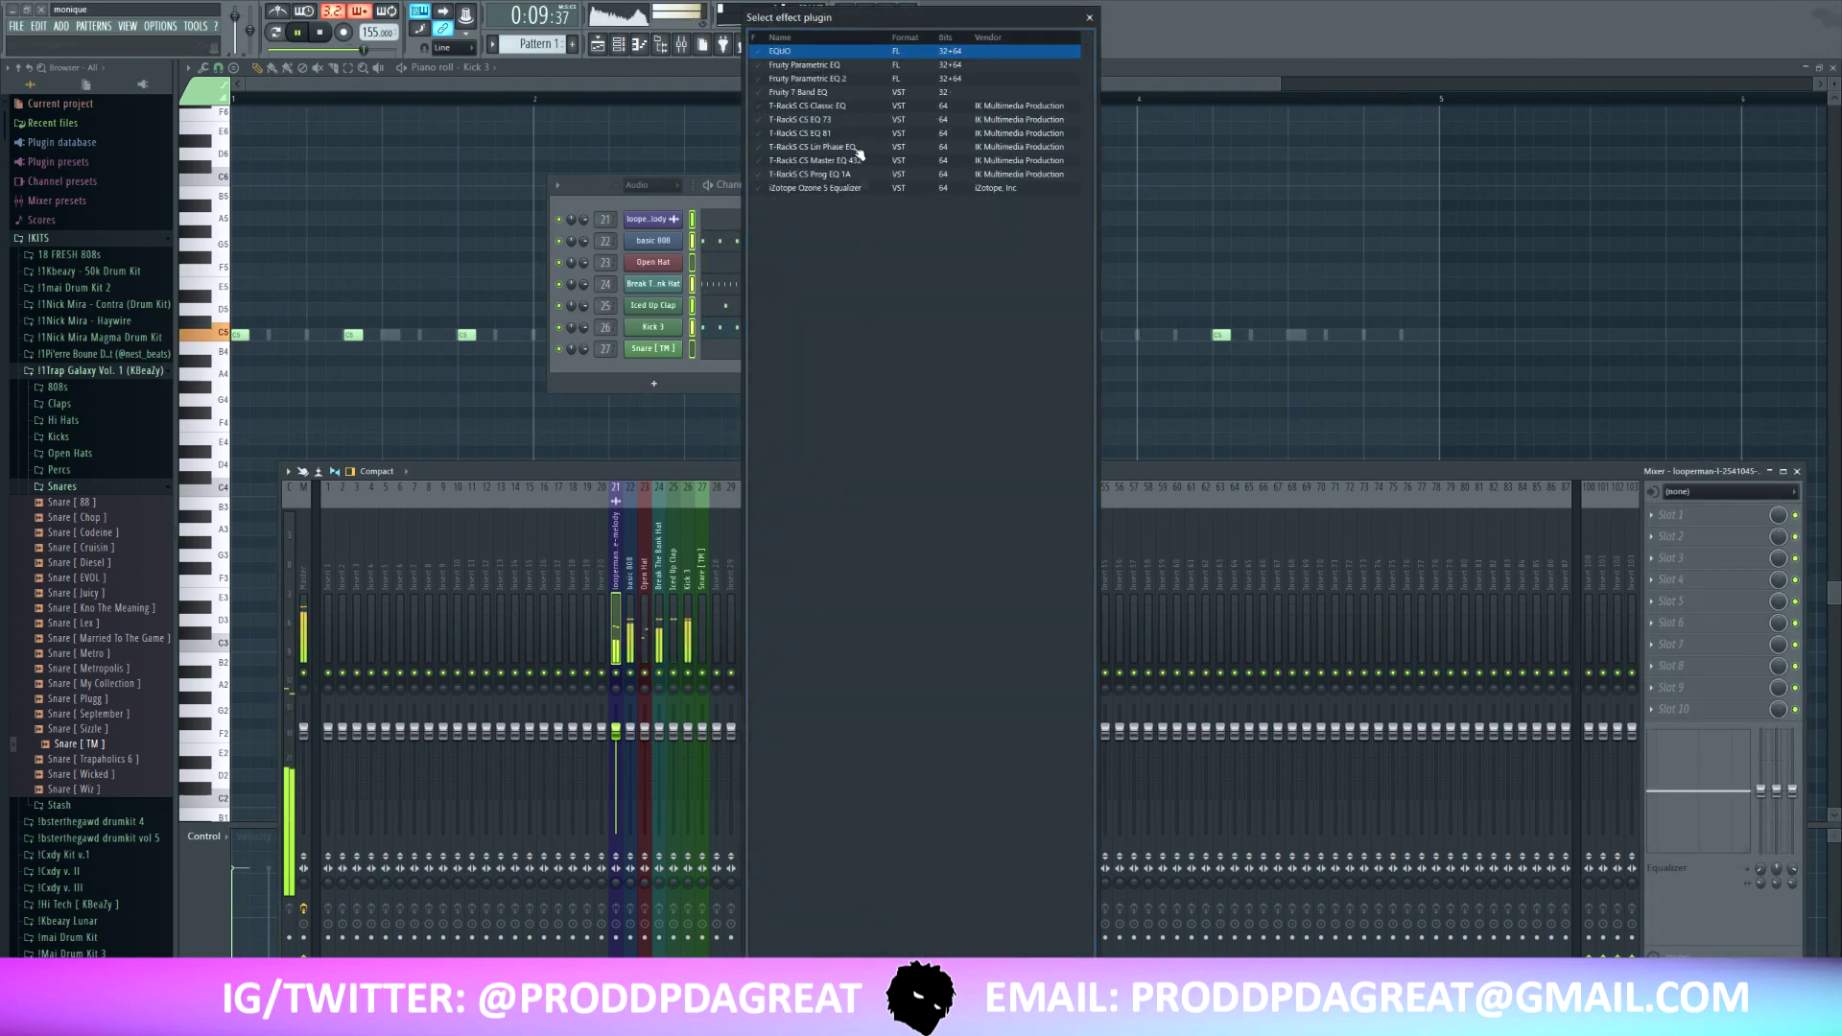
double_click(862, 79)
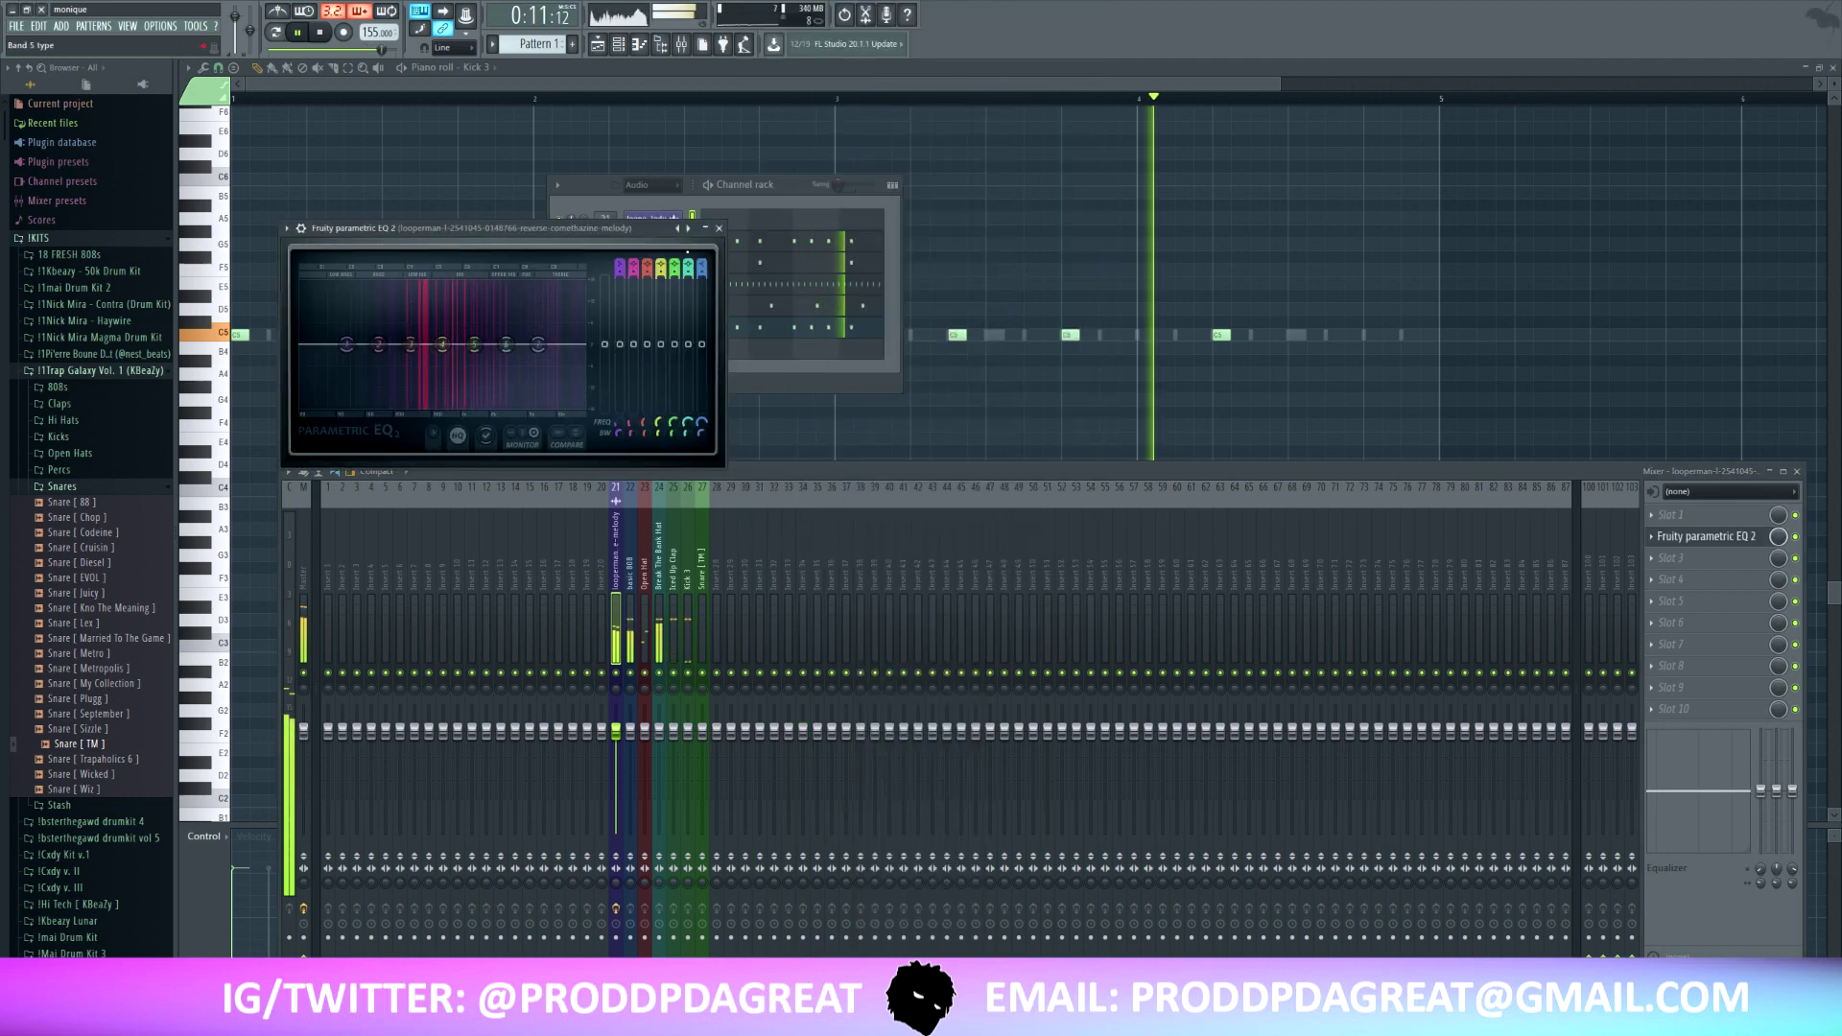
left_click_drag(348, 344, 377, 343)
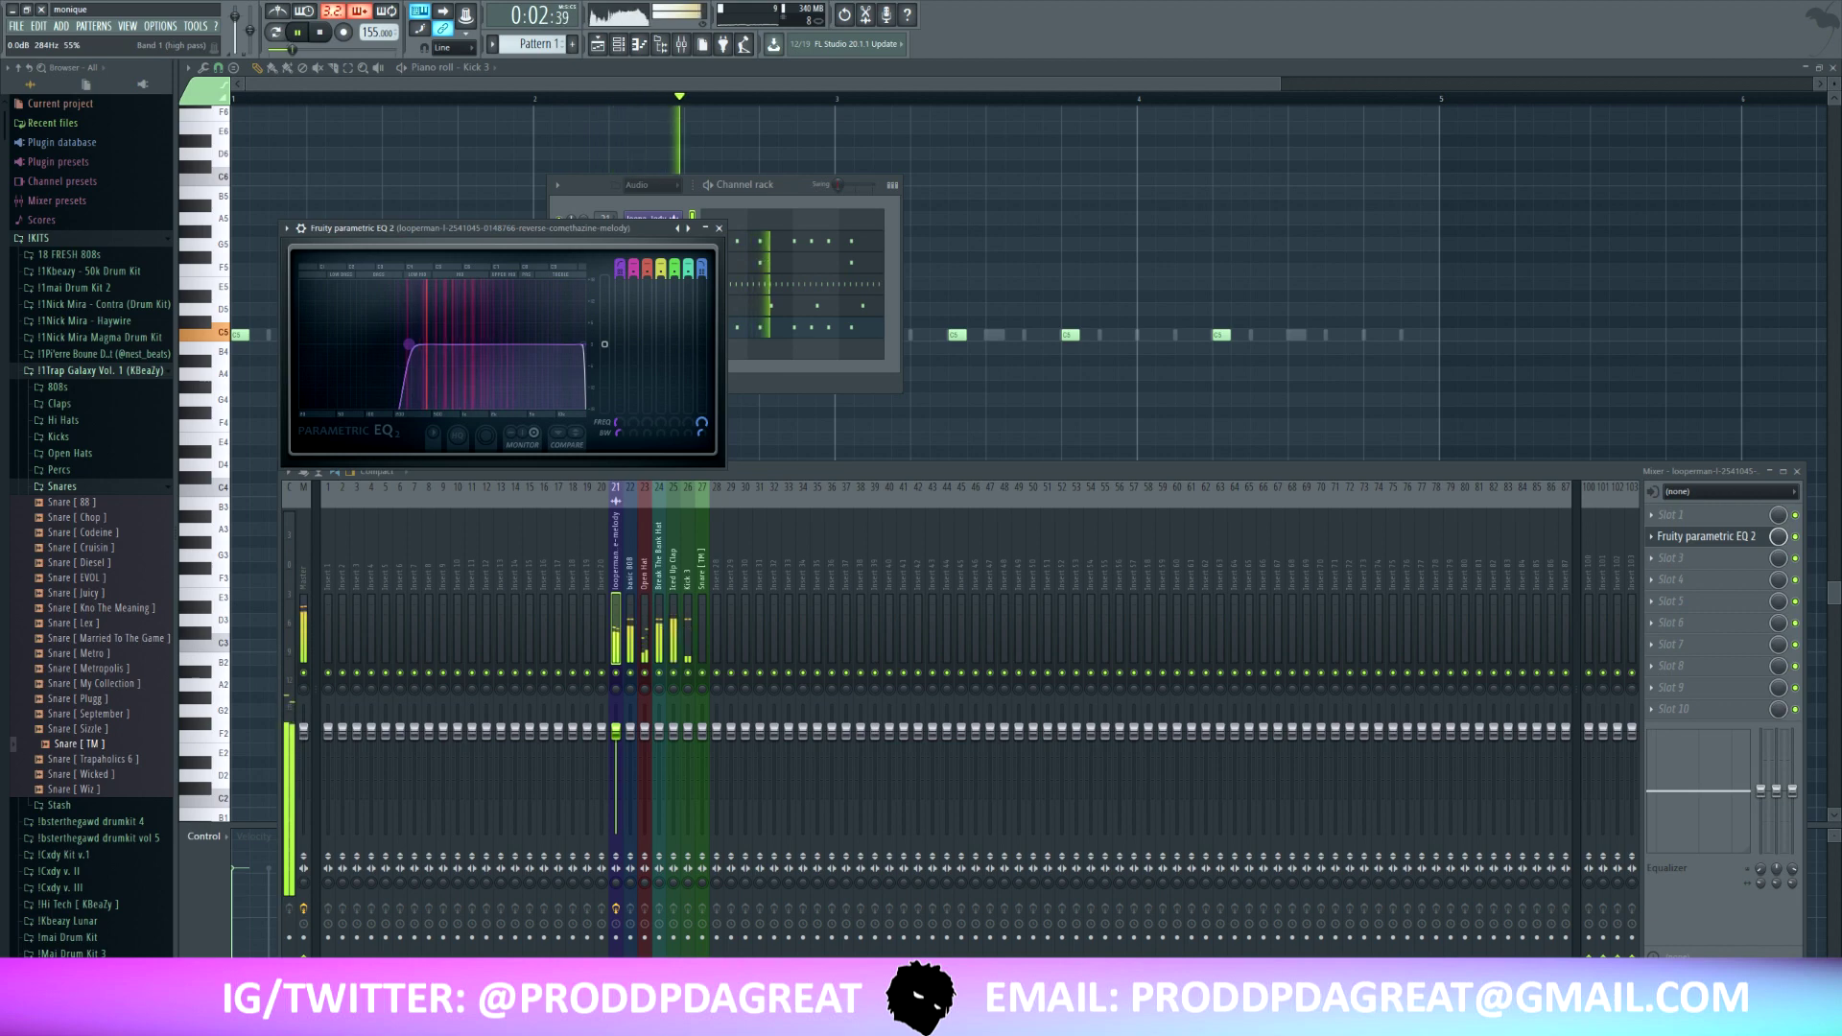
left_click(718, 230)
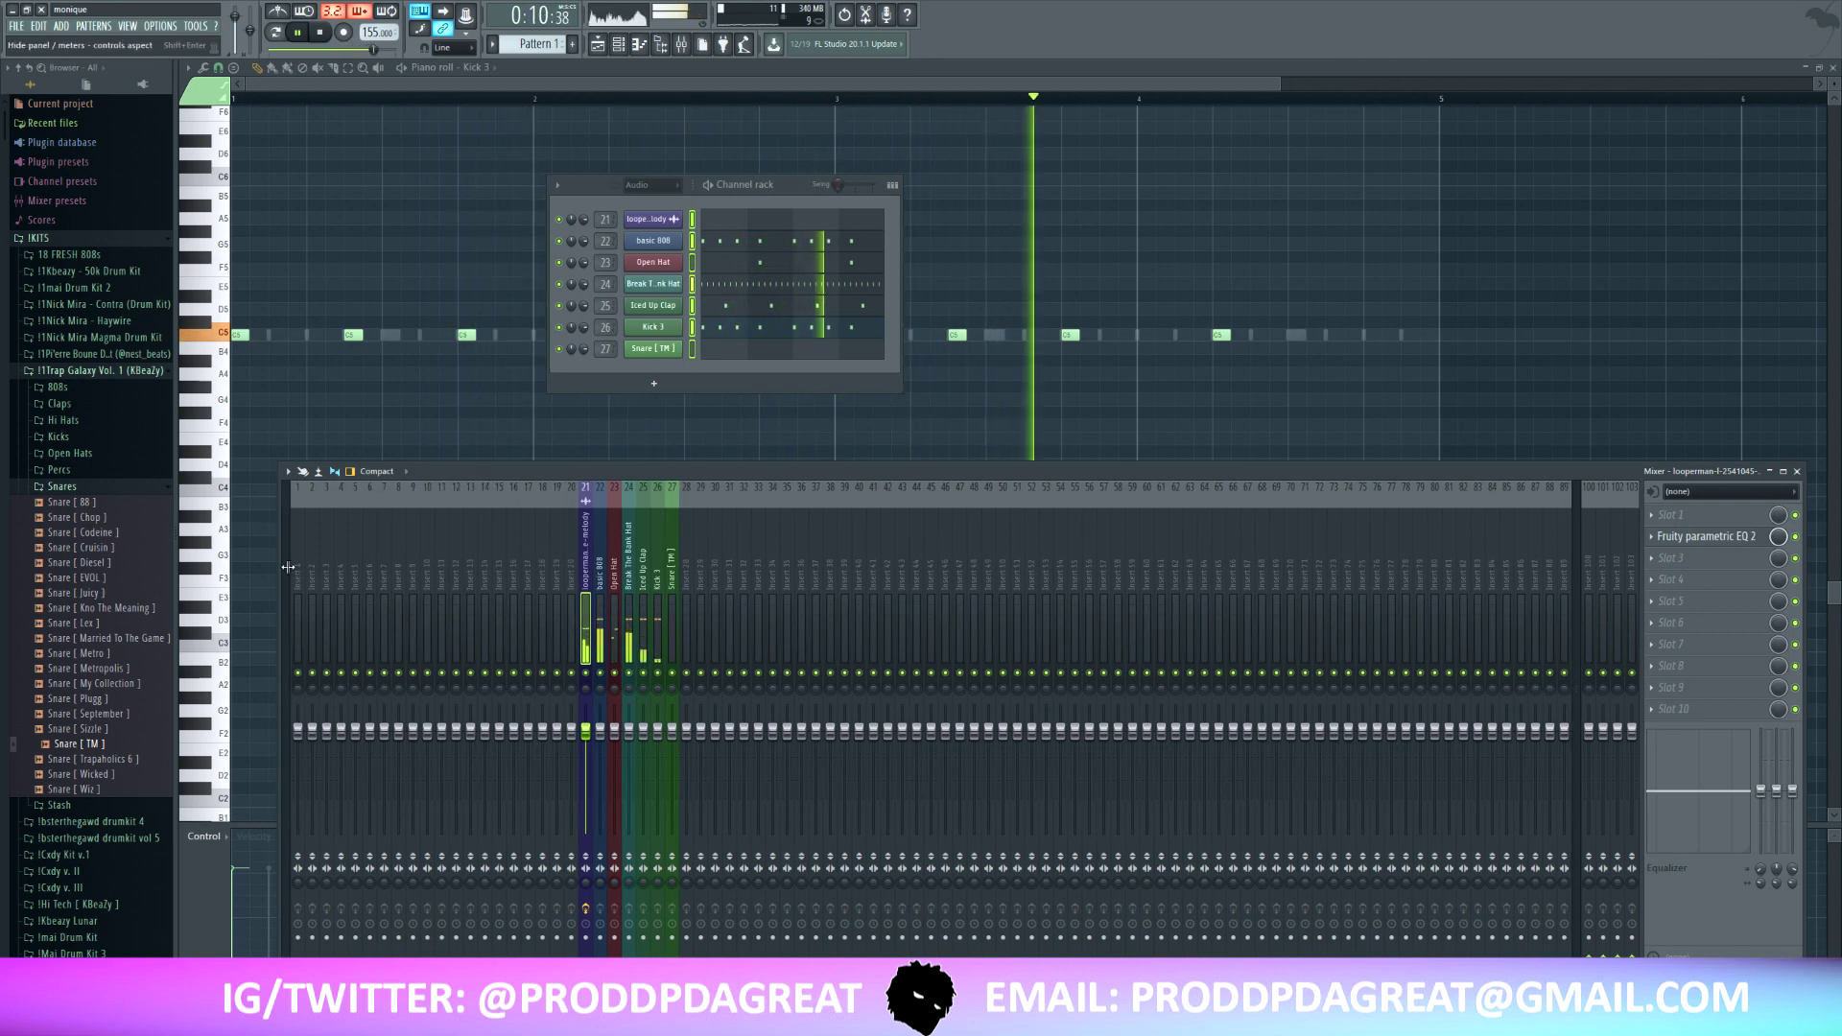
- Examine the miscellaneous channel settings of Kick 3 and Break The Bank Hat
left_click(653, 326)
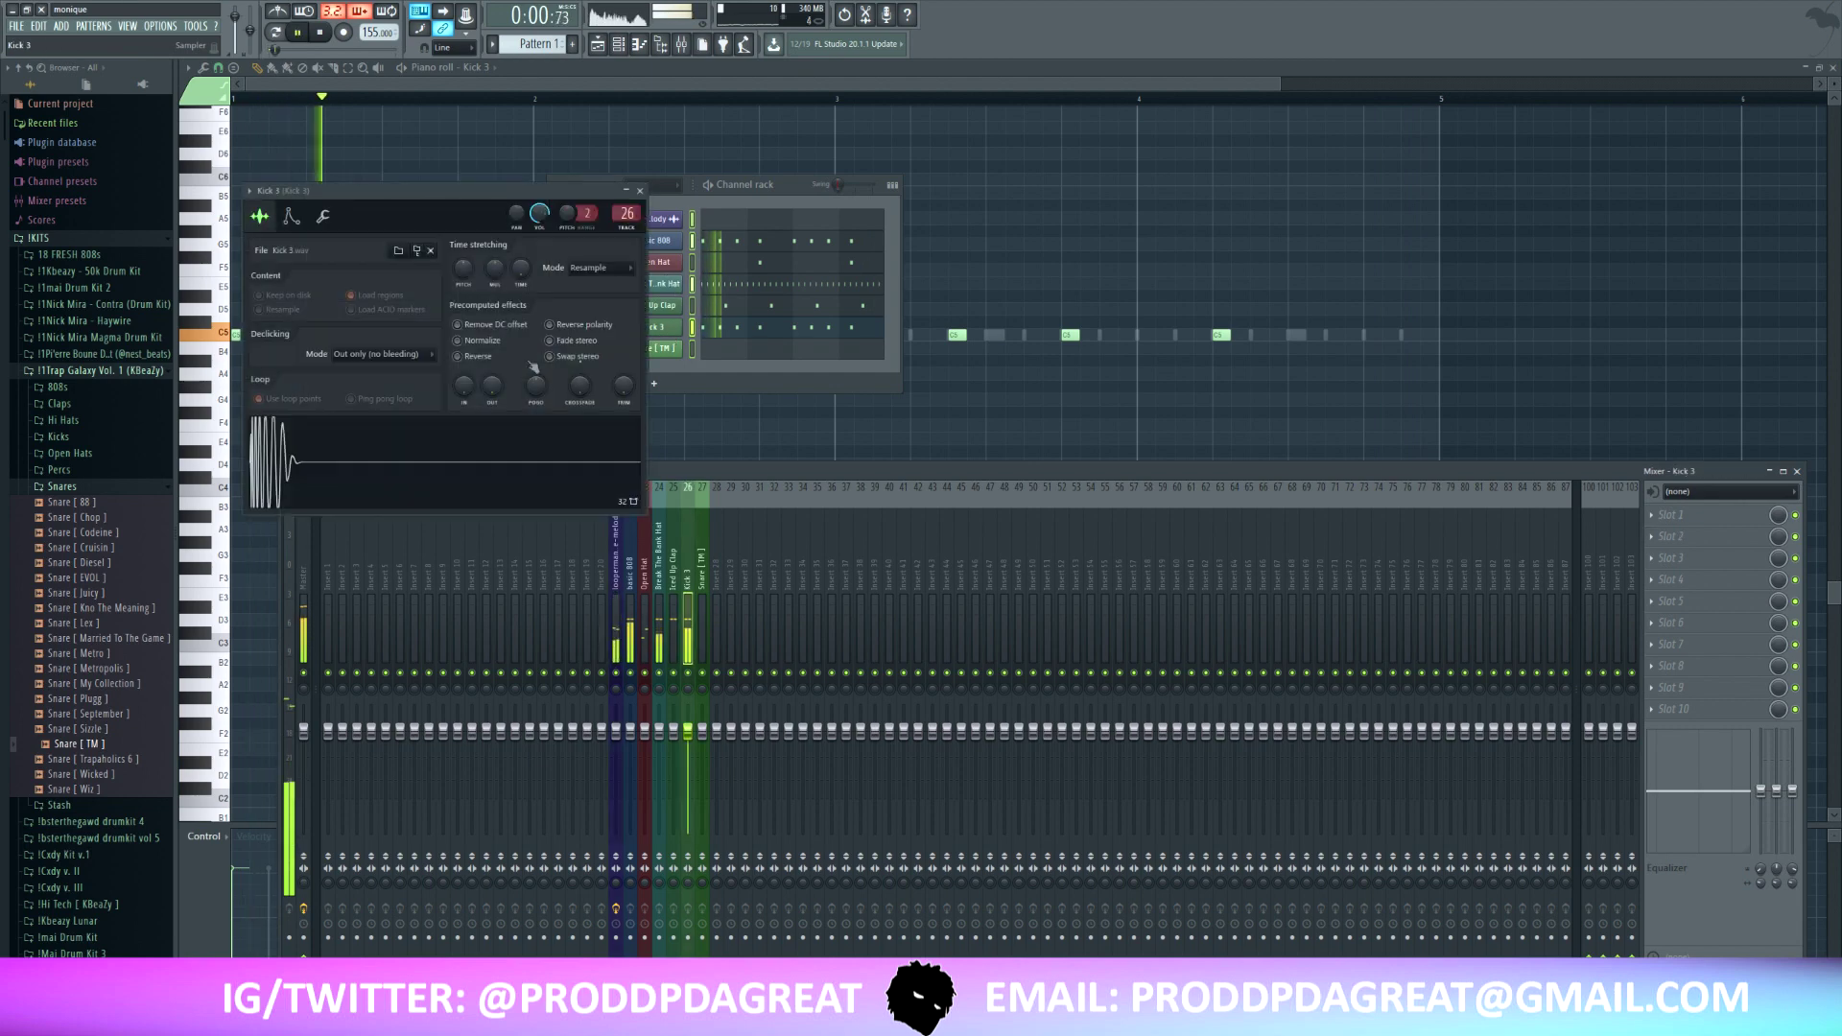
left_click(328, 221)
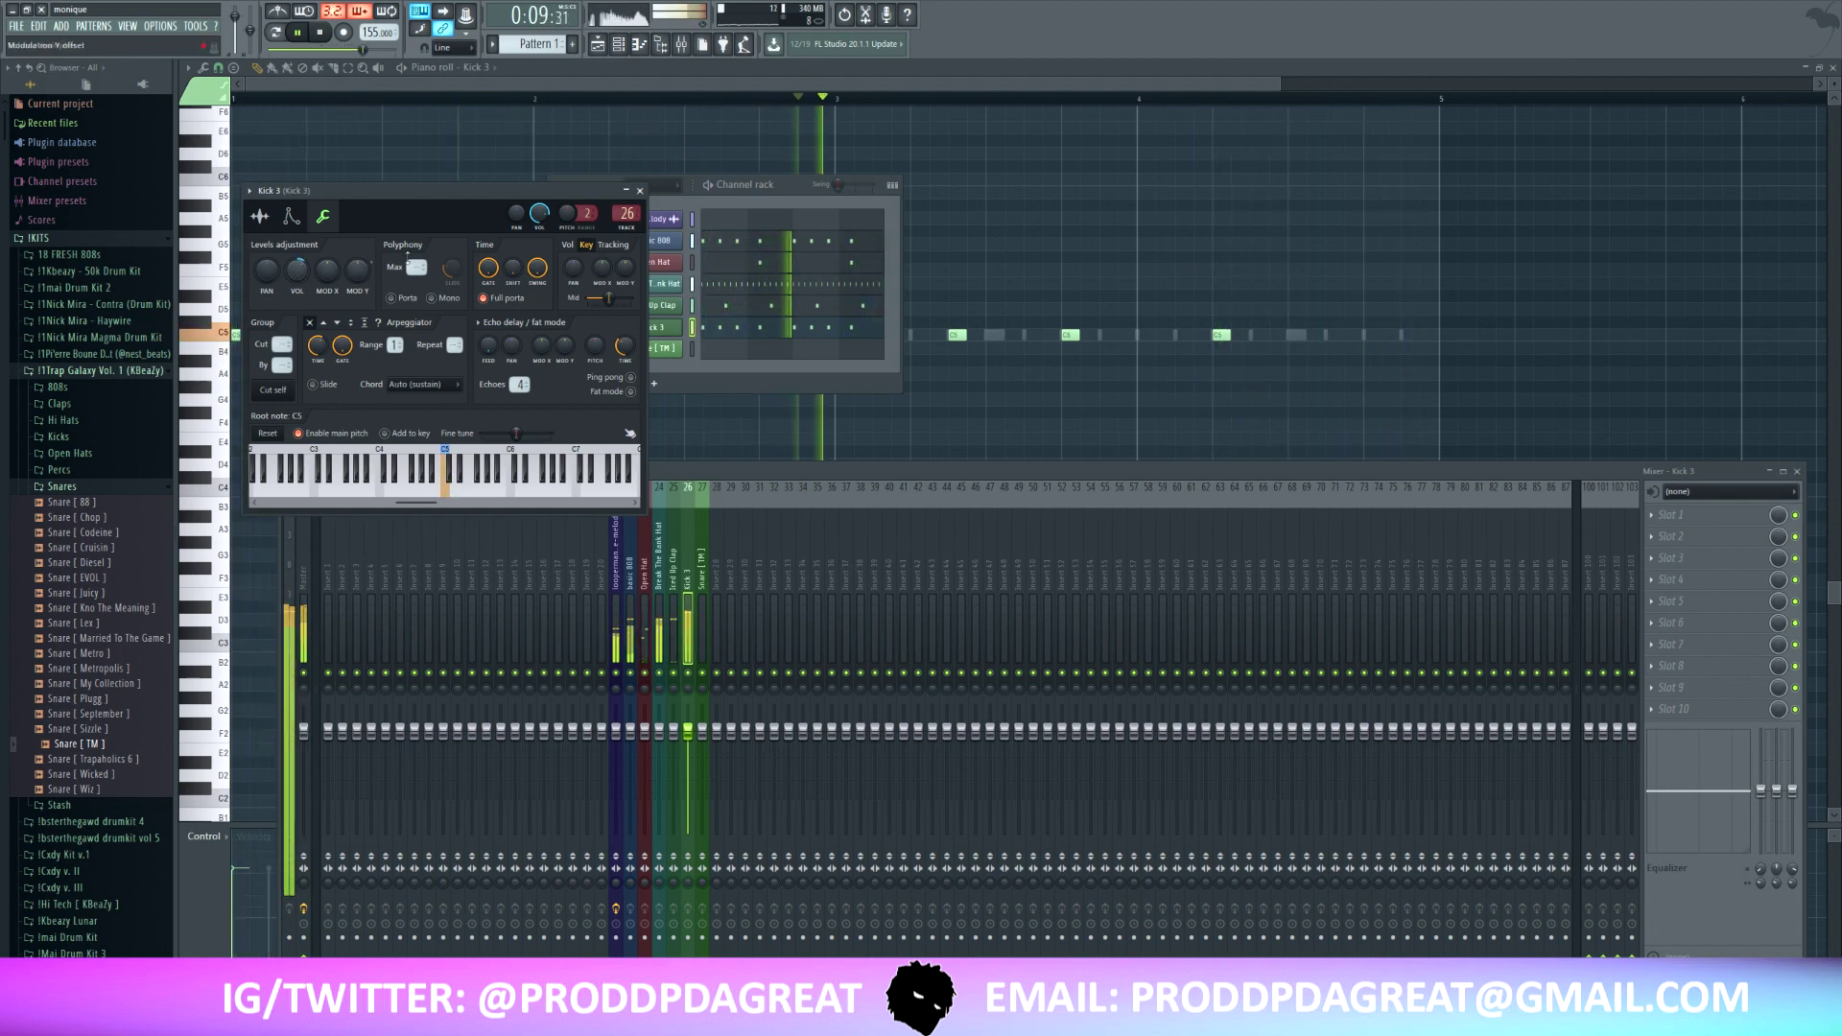
left_click(641, 189)
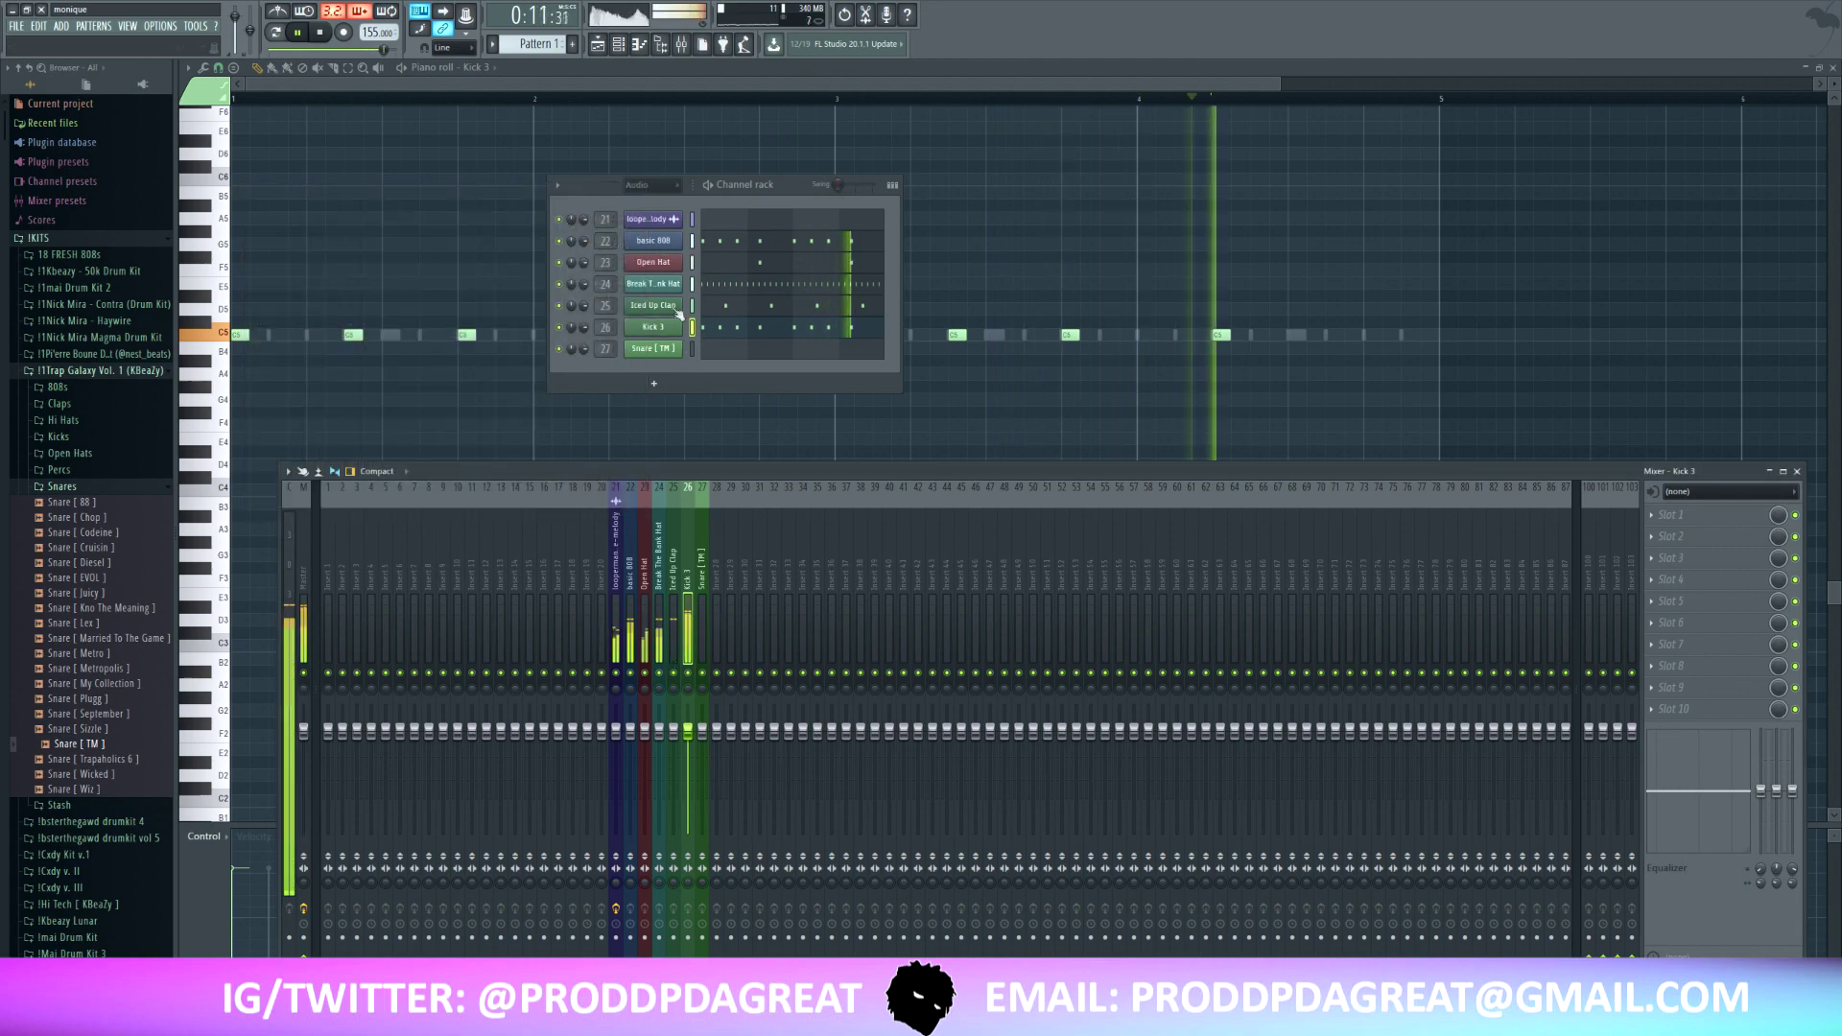
left_click(652, 284)
left_click(285, 179)
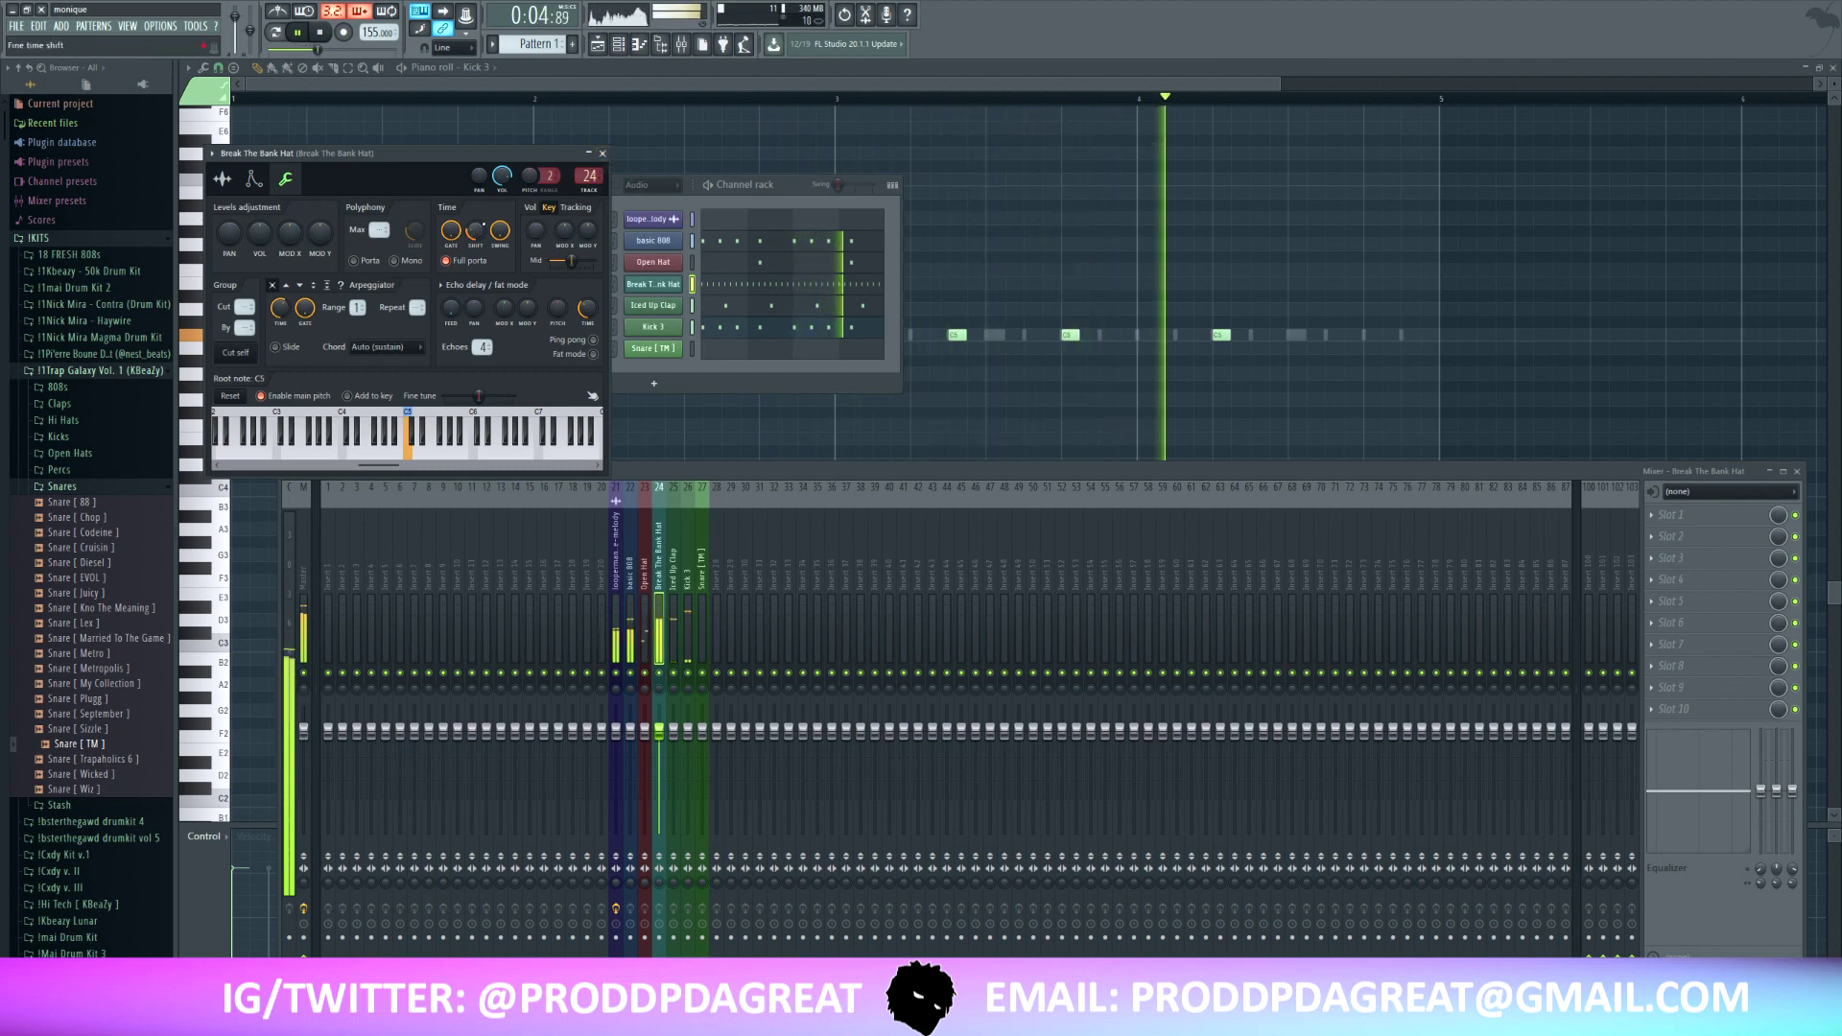
left_click(602, 153)
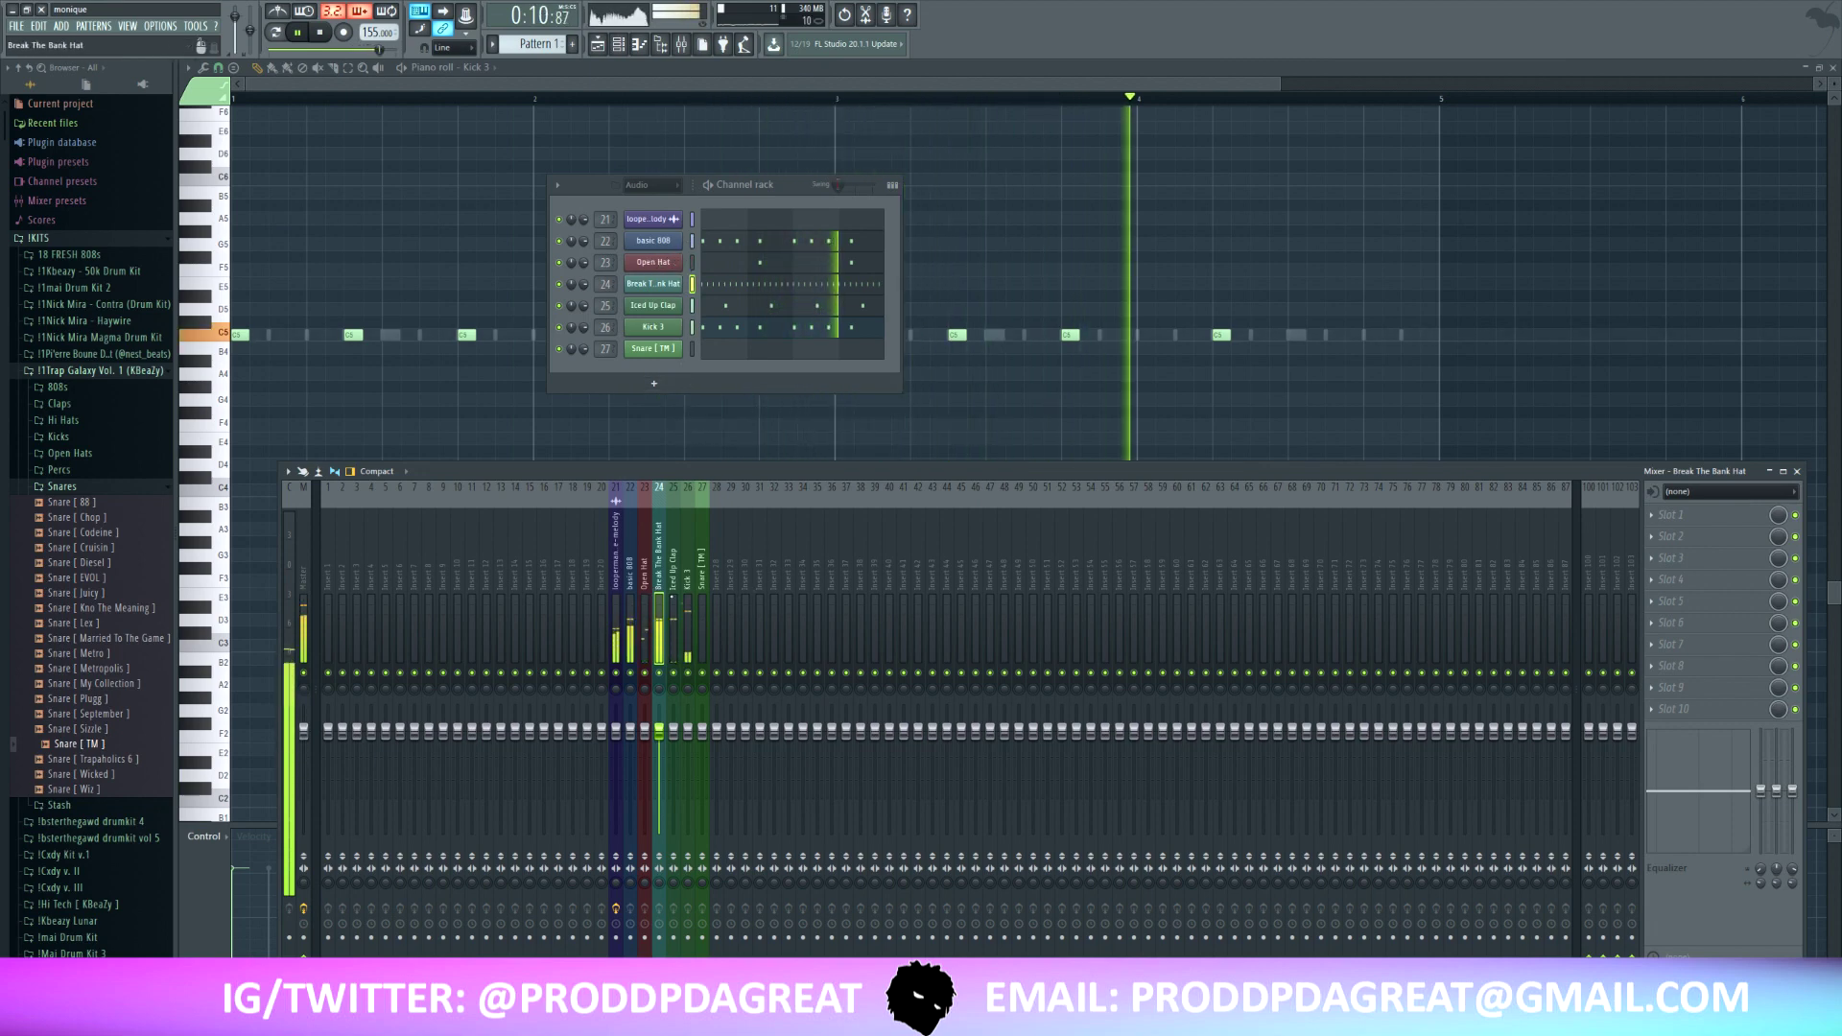
- Load Fruity Parametric EQ into slot 1 of the Master mixer track
left_click(295, 564)
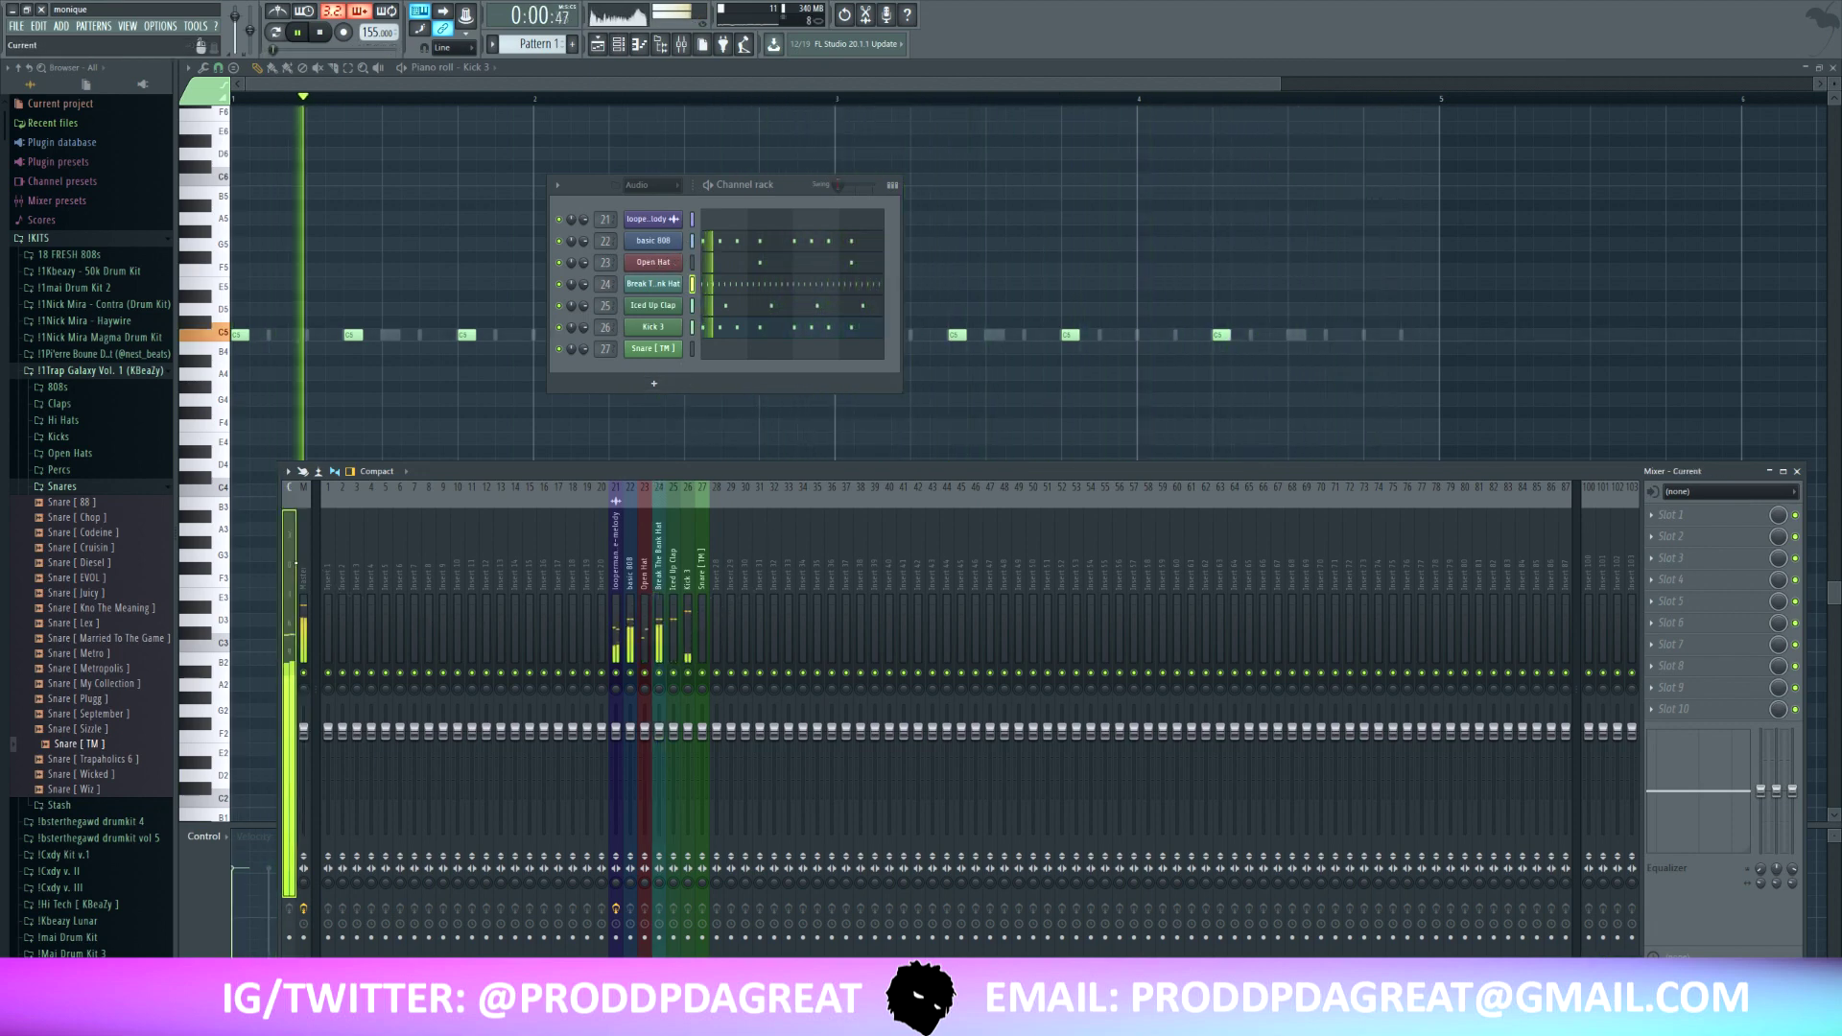
left_click(307, 555)
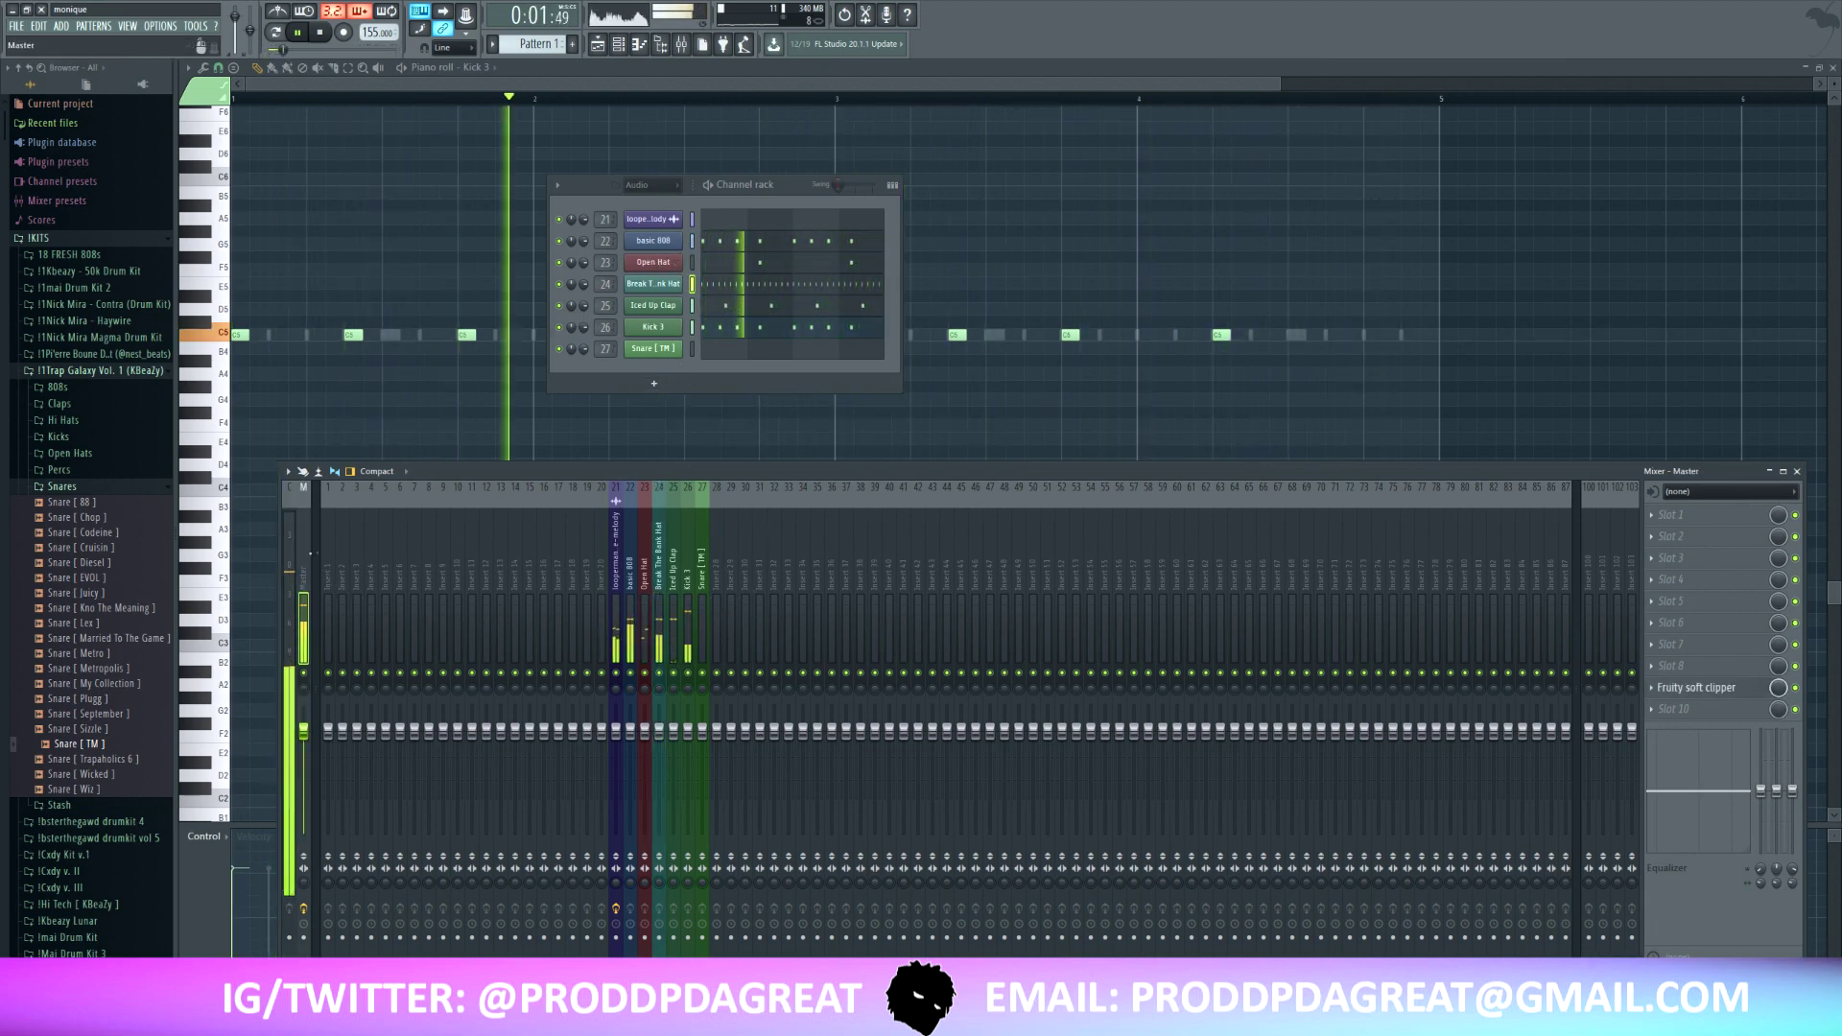
left_click(1723, 522)
left_click(1677, 23)
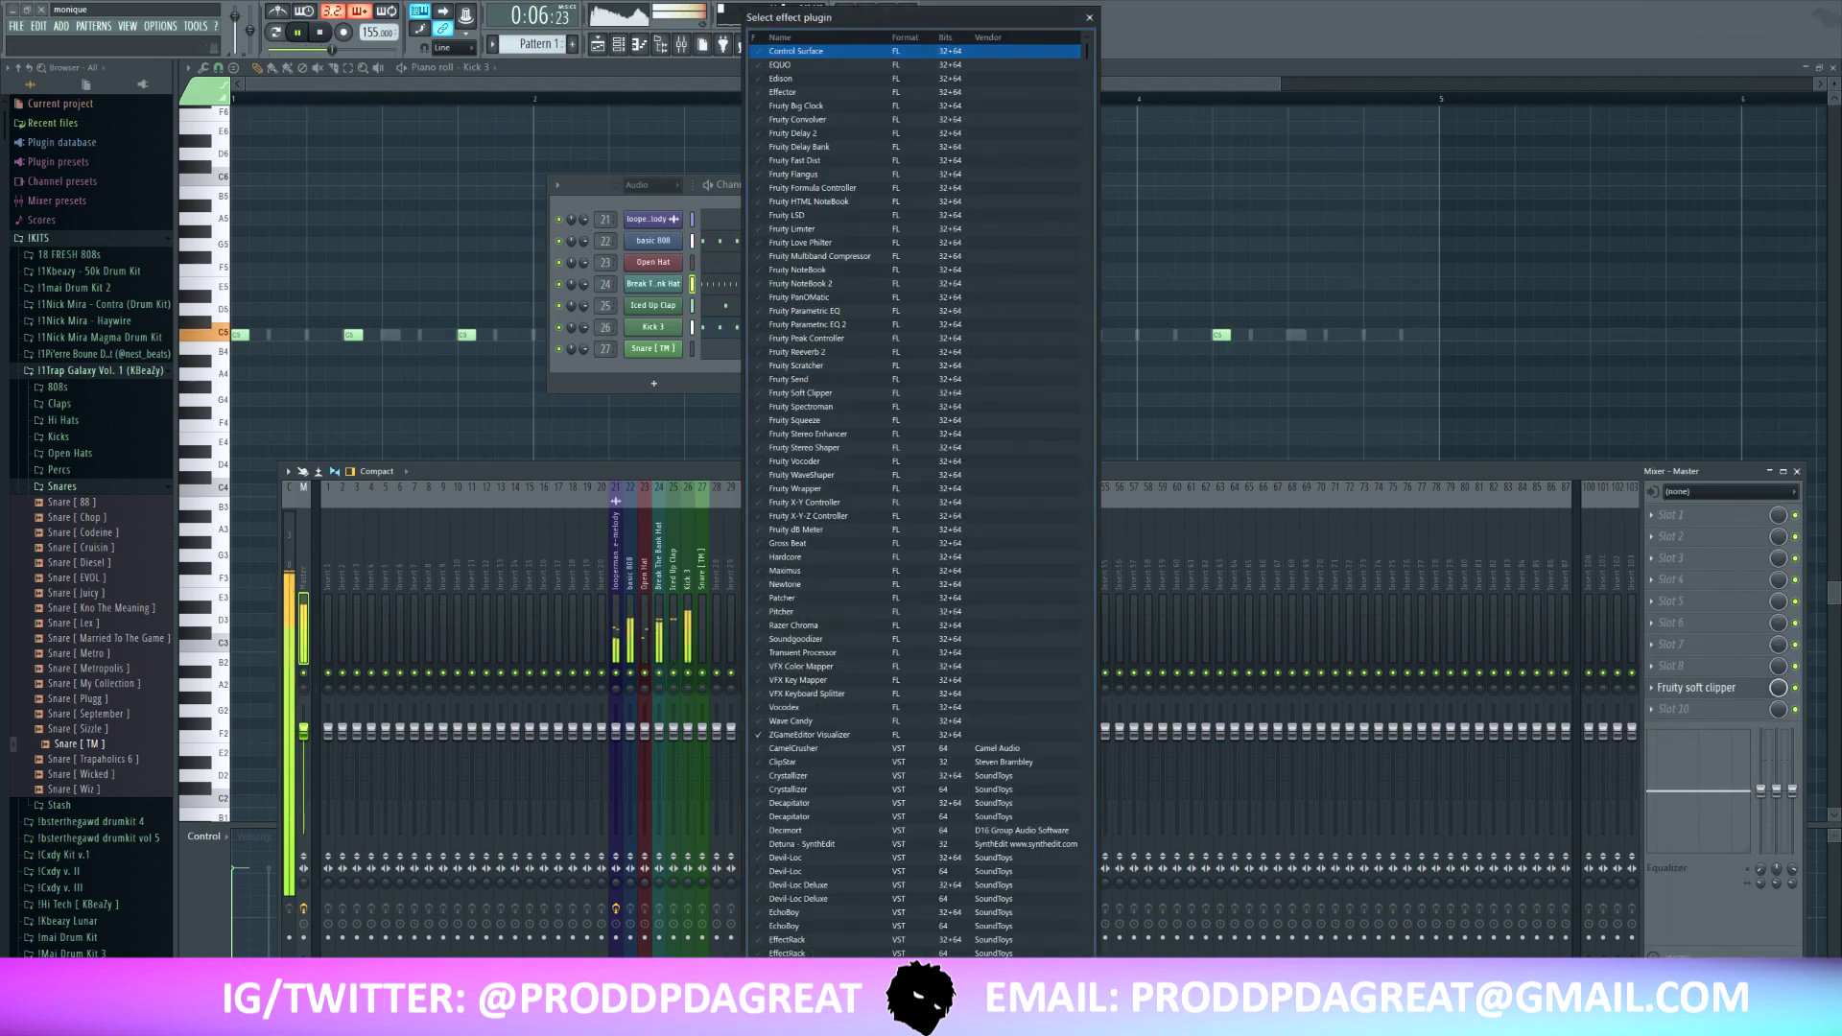
type("eq")
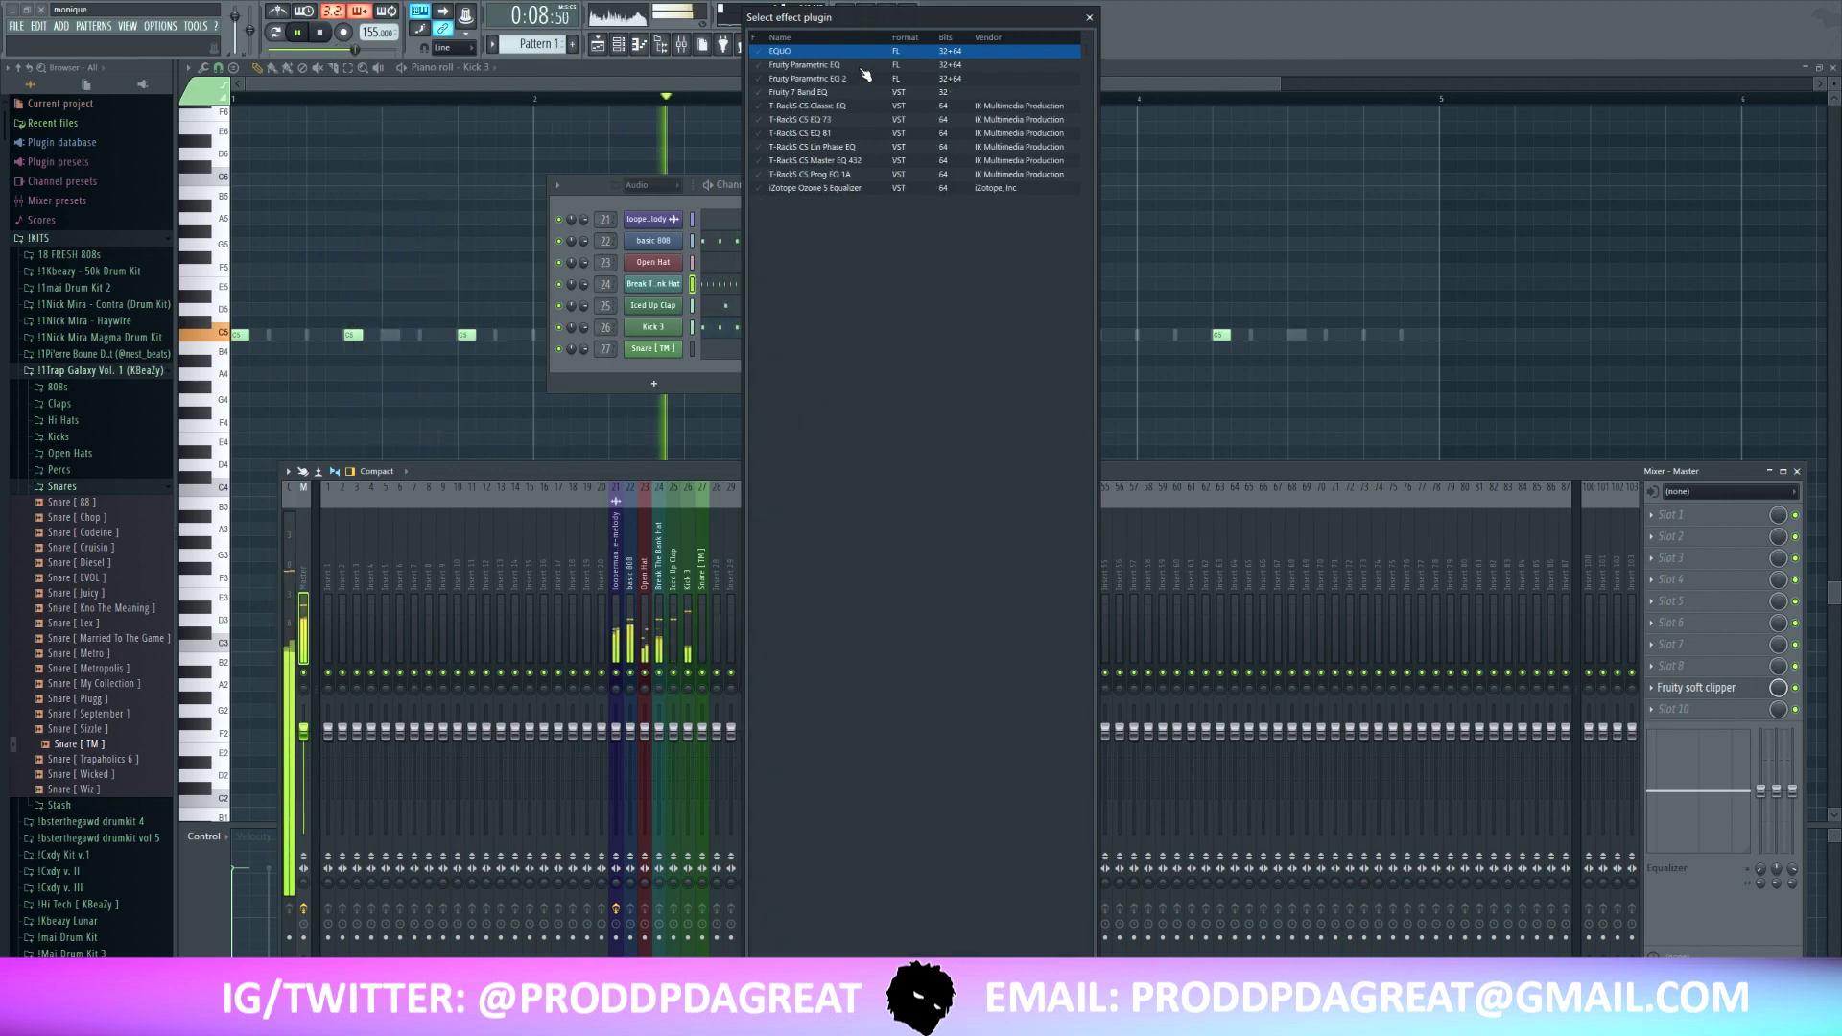
double_click(863, 68)
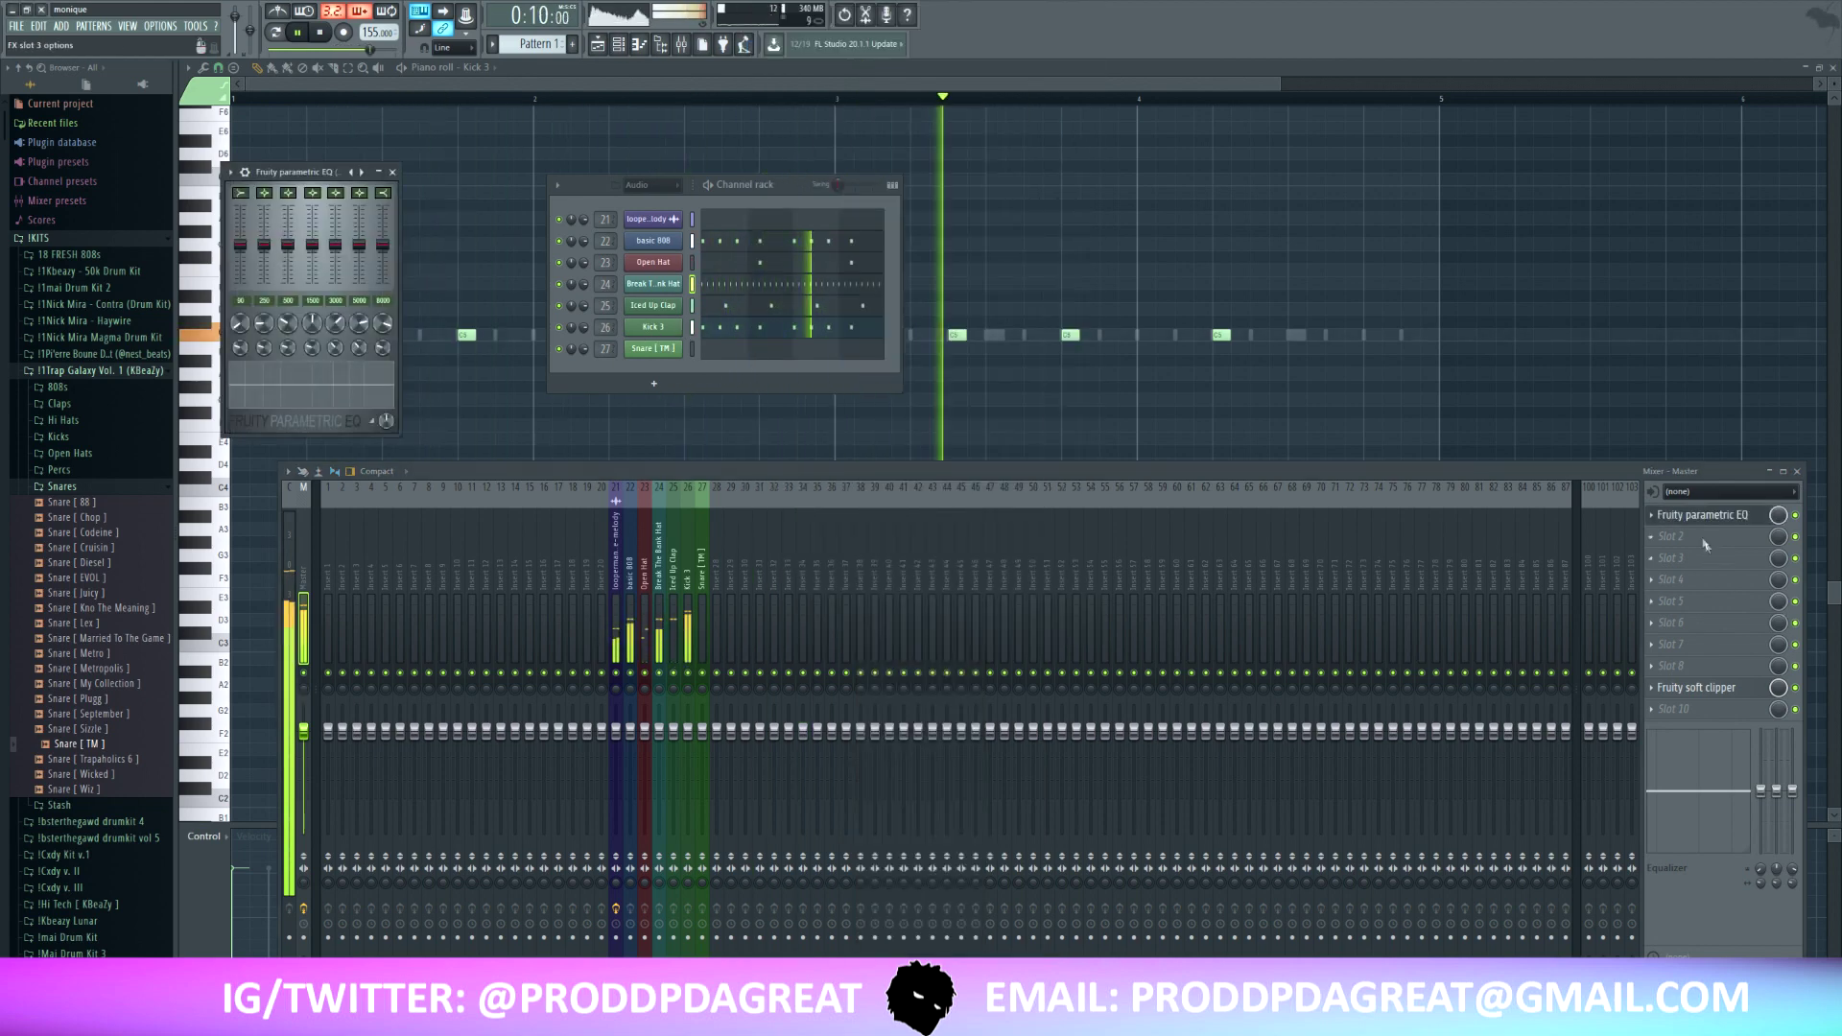
left_click(1706, 547)
key("Escape")
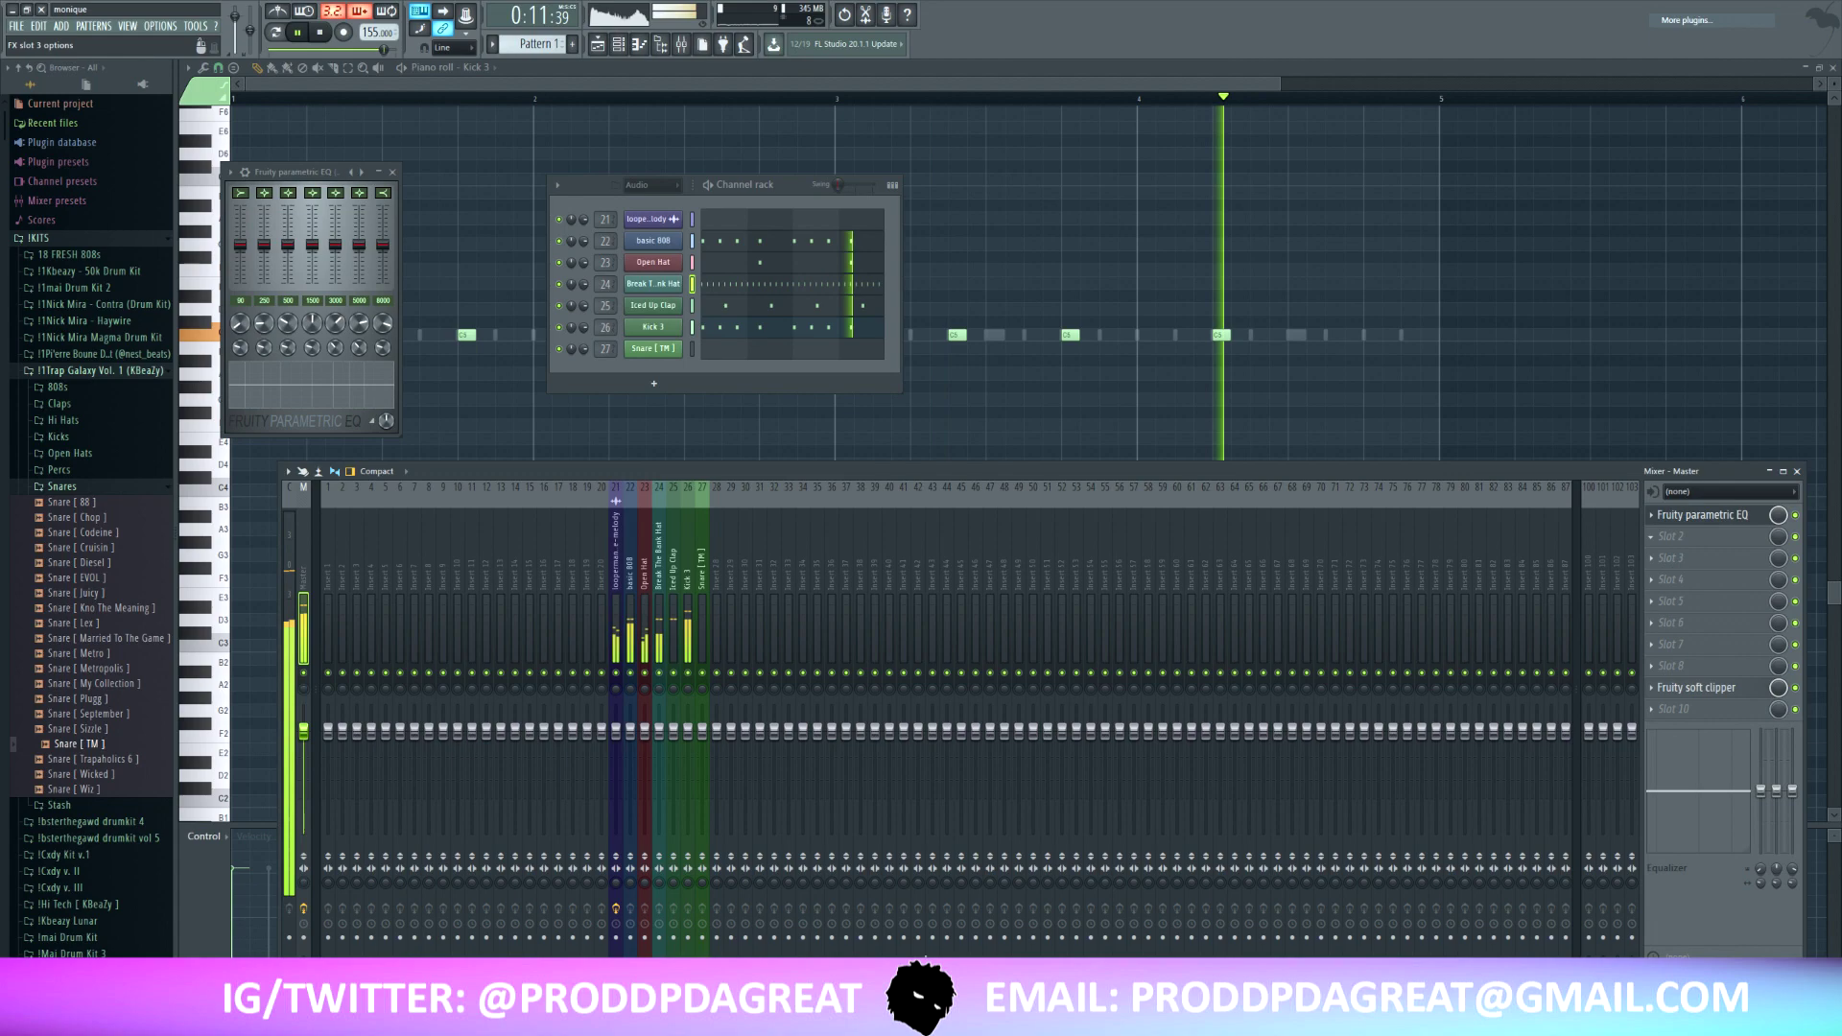
left_click(1706, 558)
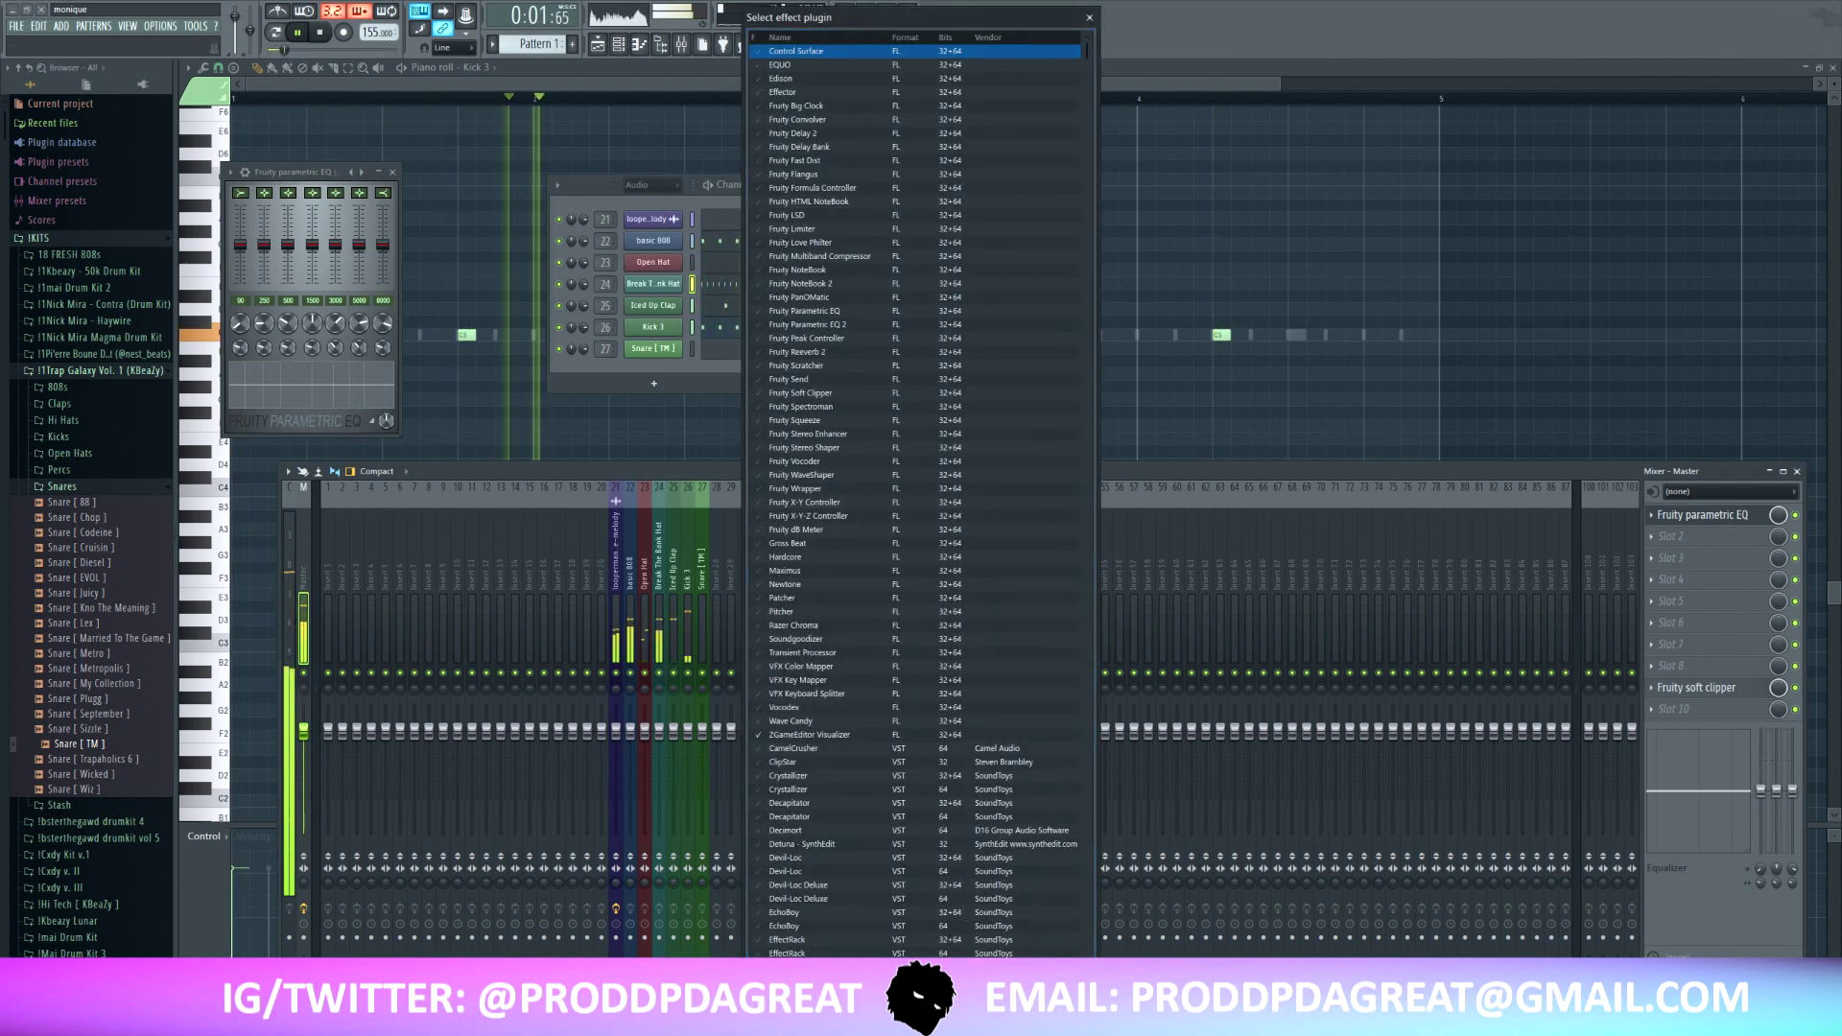
type("fab")
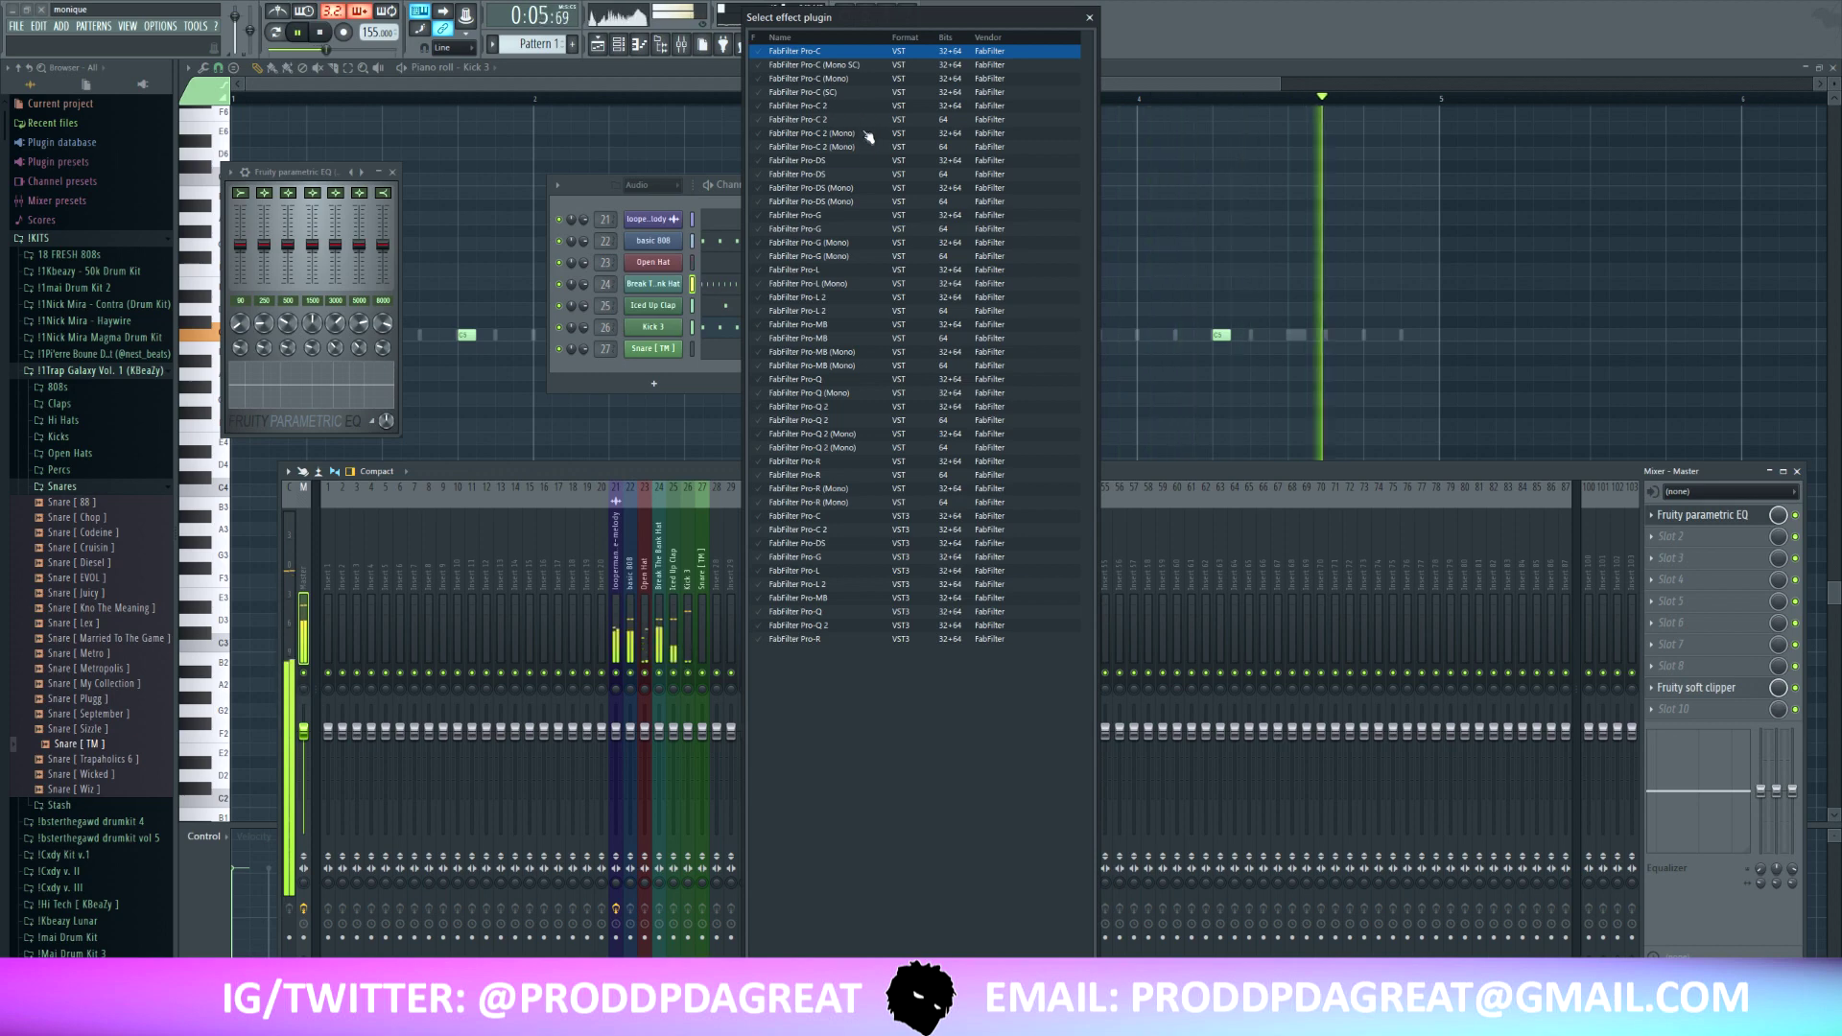
left_click(1090, 18)
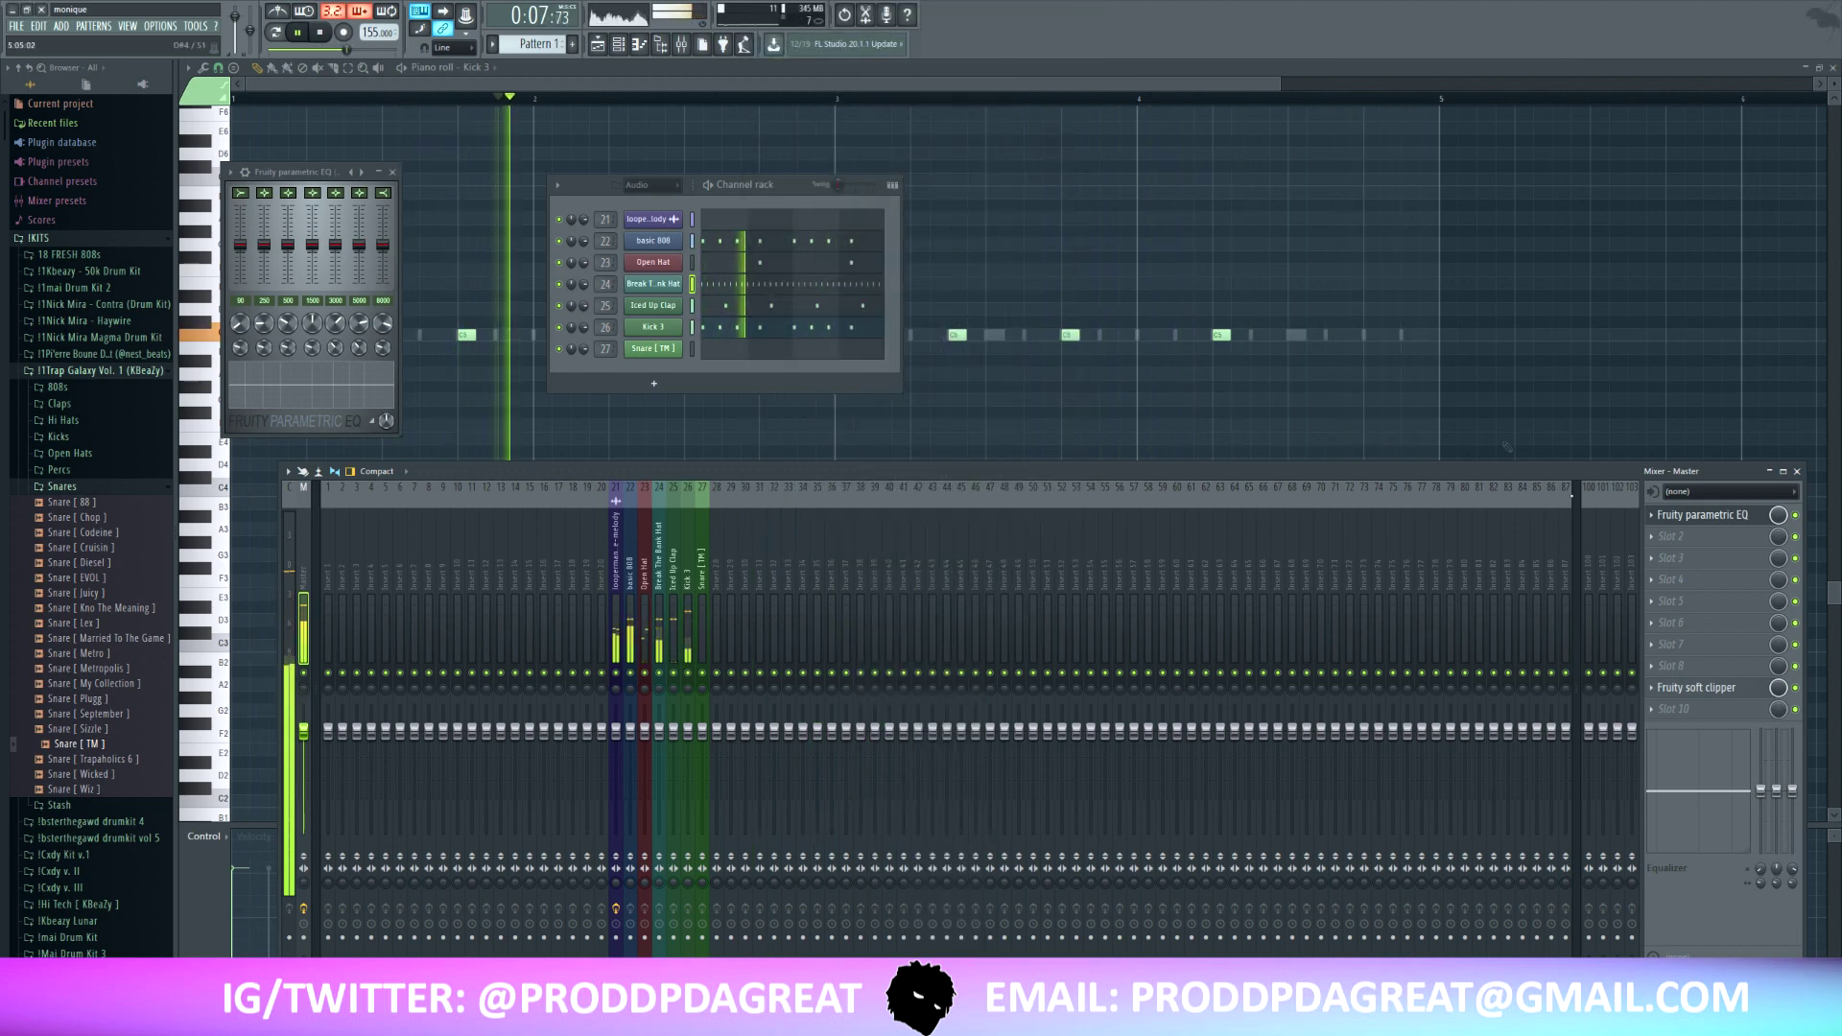
- Load FabFilter Pro-C 2 into Master slot 2 with attack about 0.22 ms, reduced ratio and release, and wet gain about +1.95 dB
left_click(1722, 543)
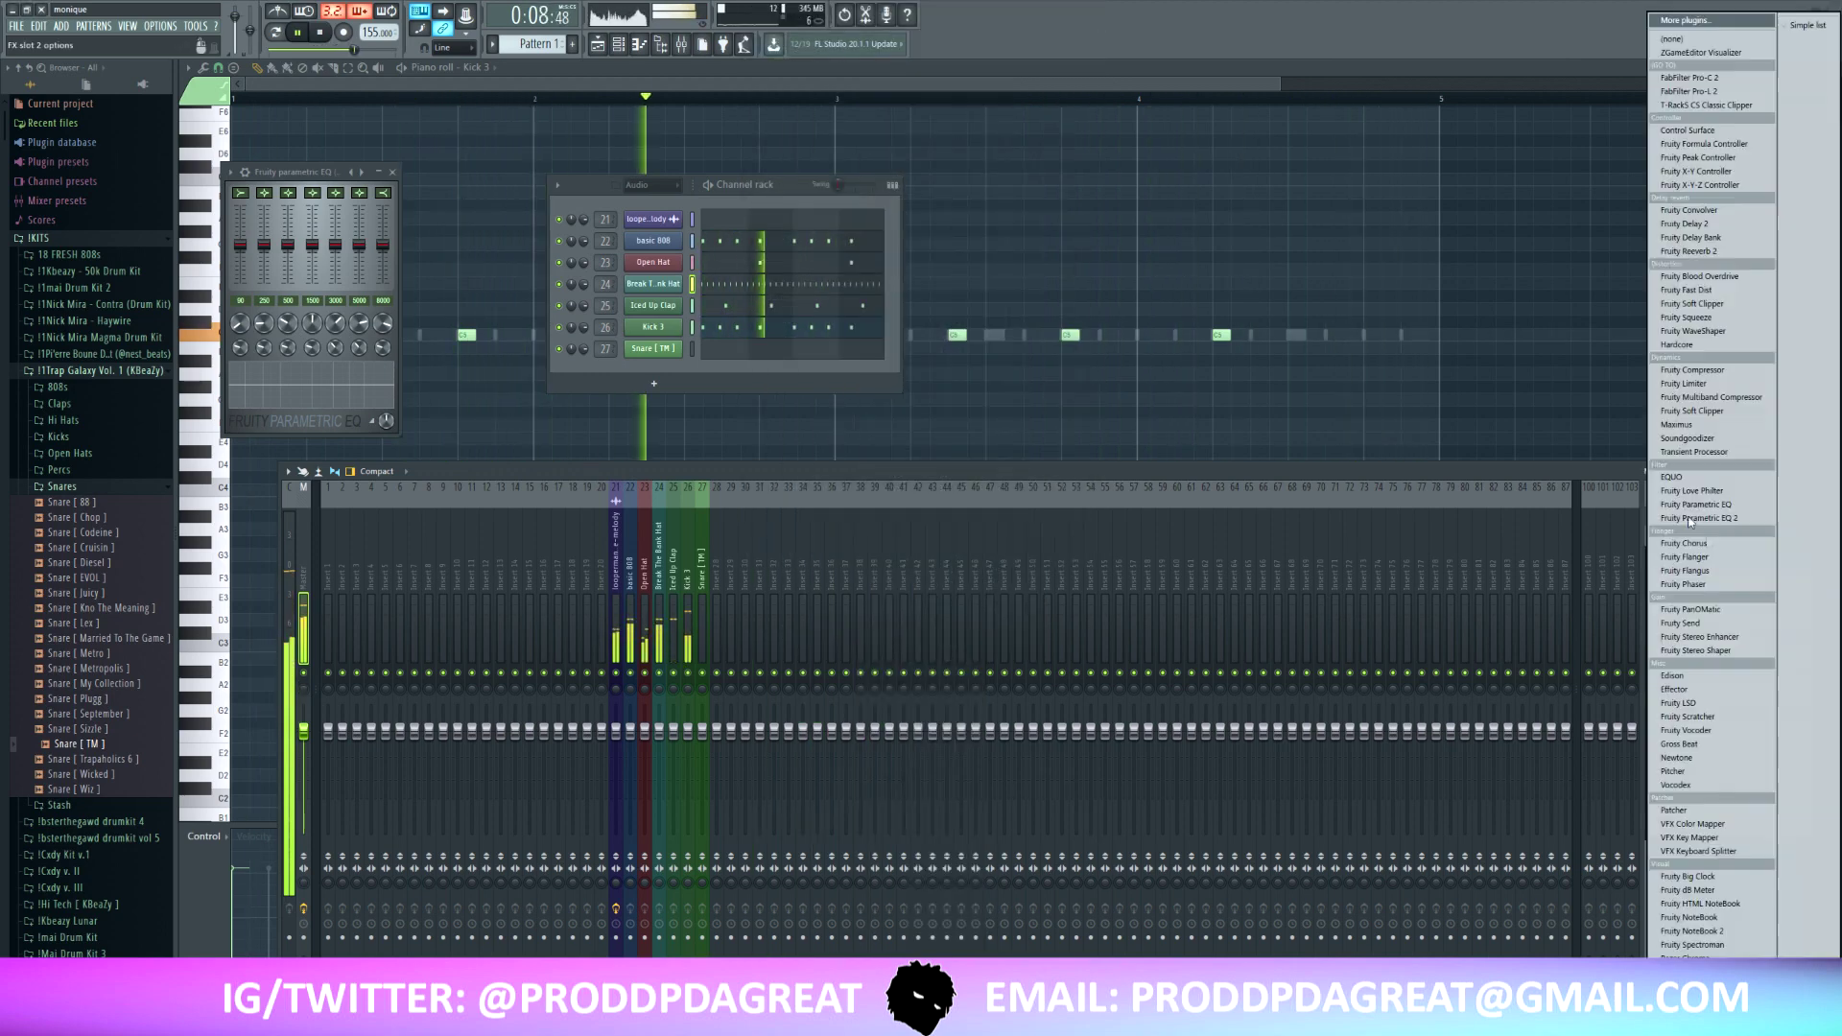
left_click(1714, 85)
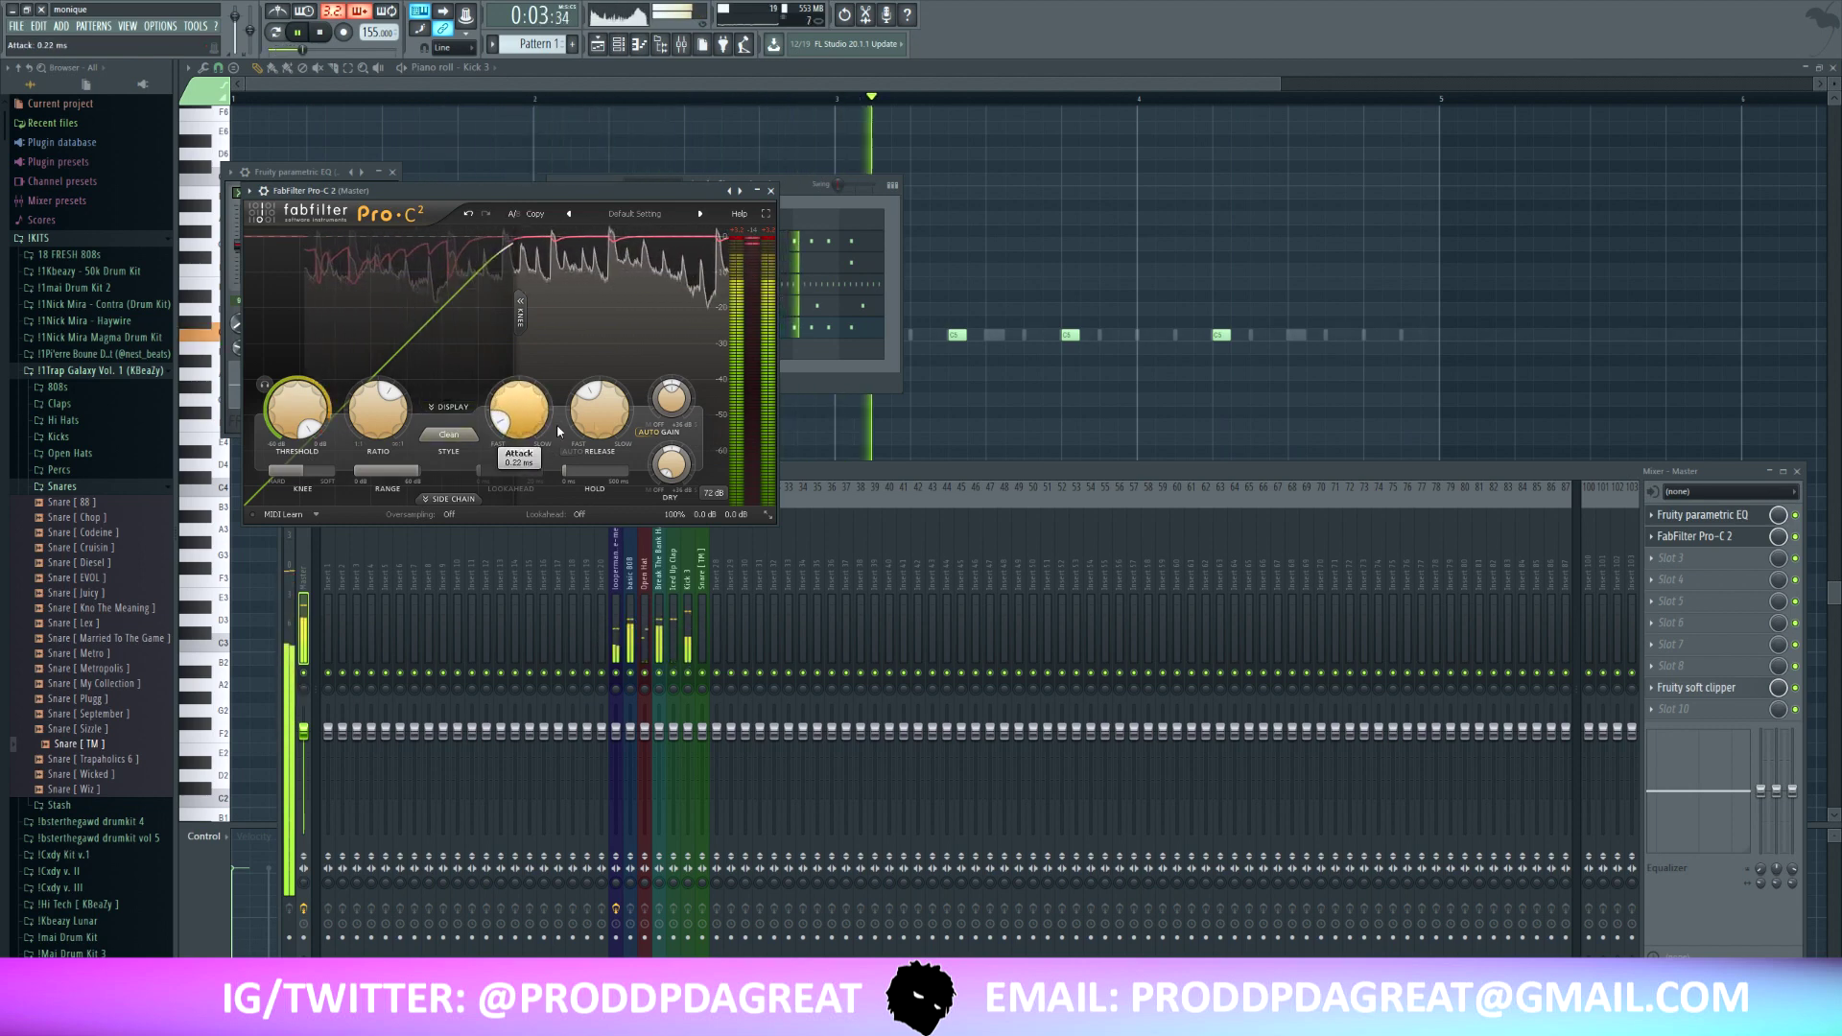
left_click_drag(590, 422, 574, 462)
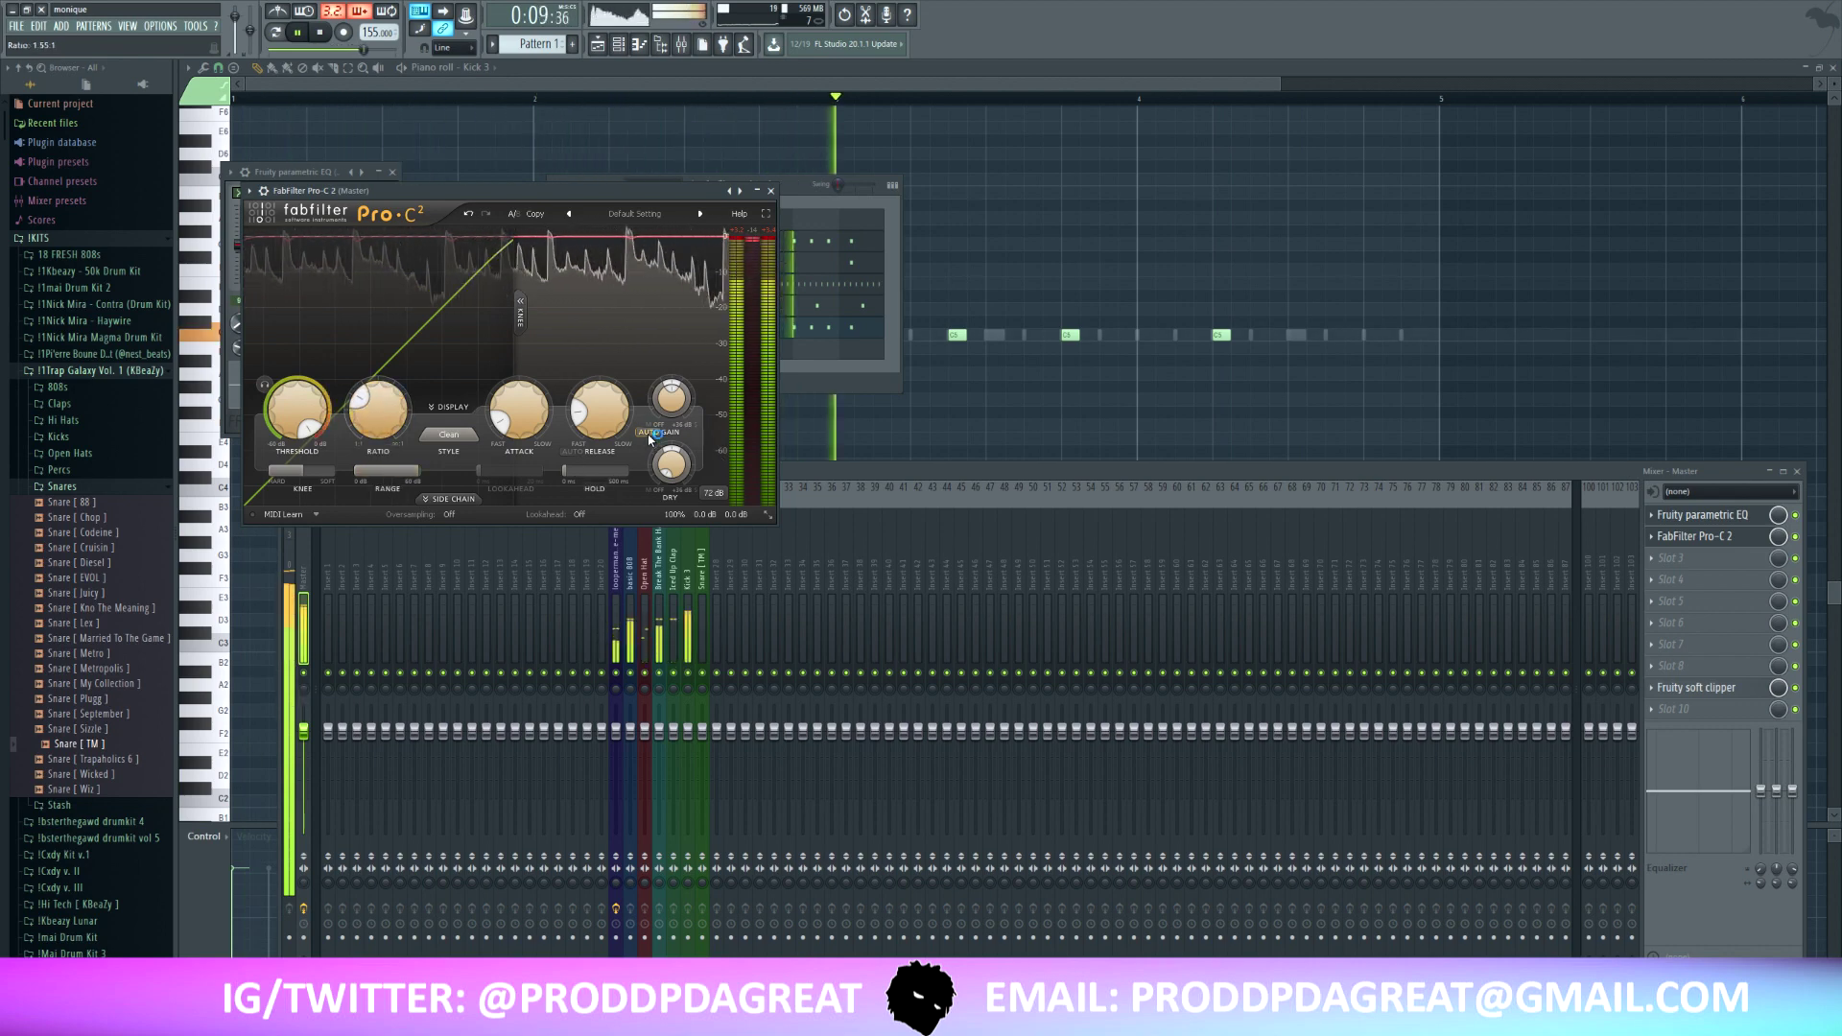
left_click_drag(671, 396, 670, 382)
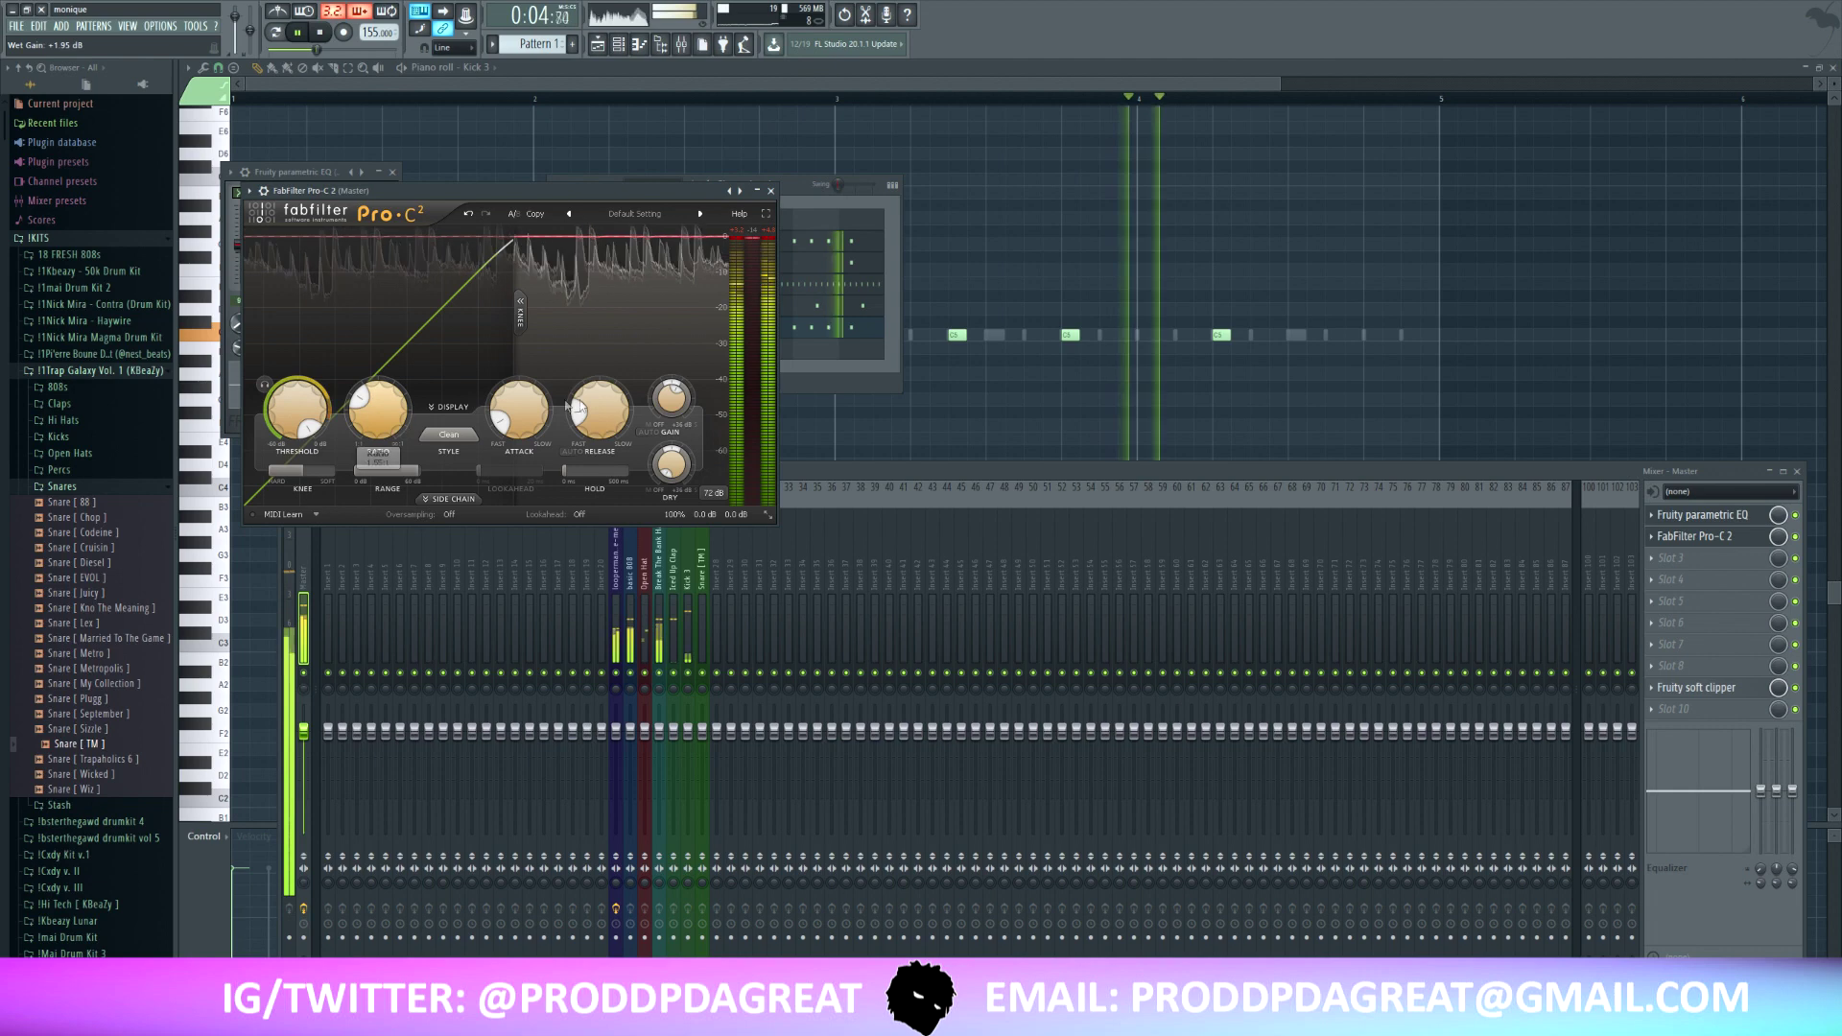
left_click(770, 191)
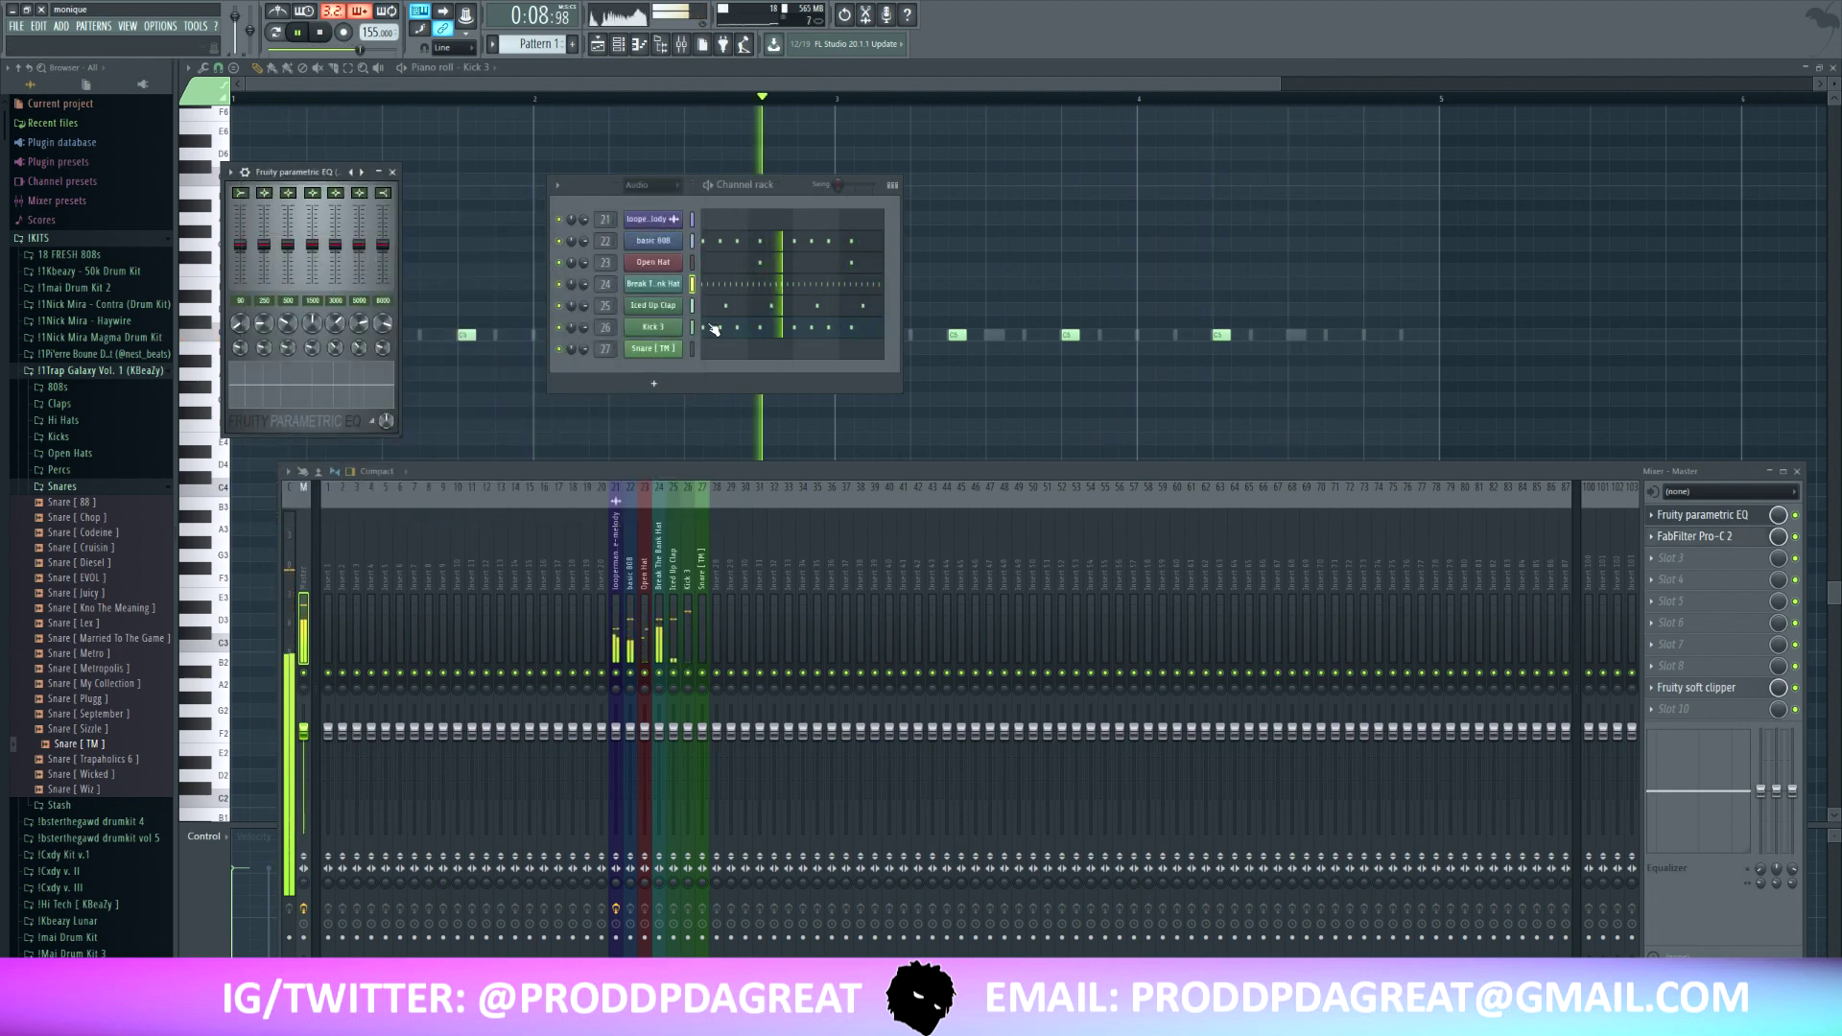
- Place a C5 note for Snare [ TM ] at step 15 of bar 1 in its piano roll
right_click(672, 347)
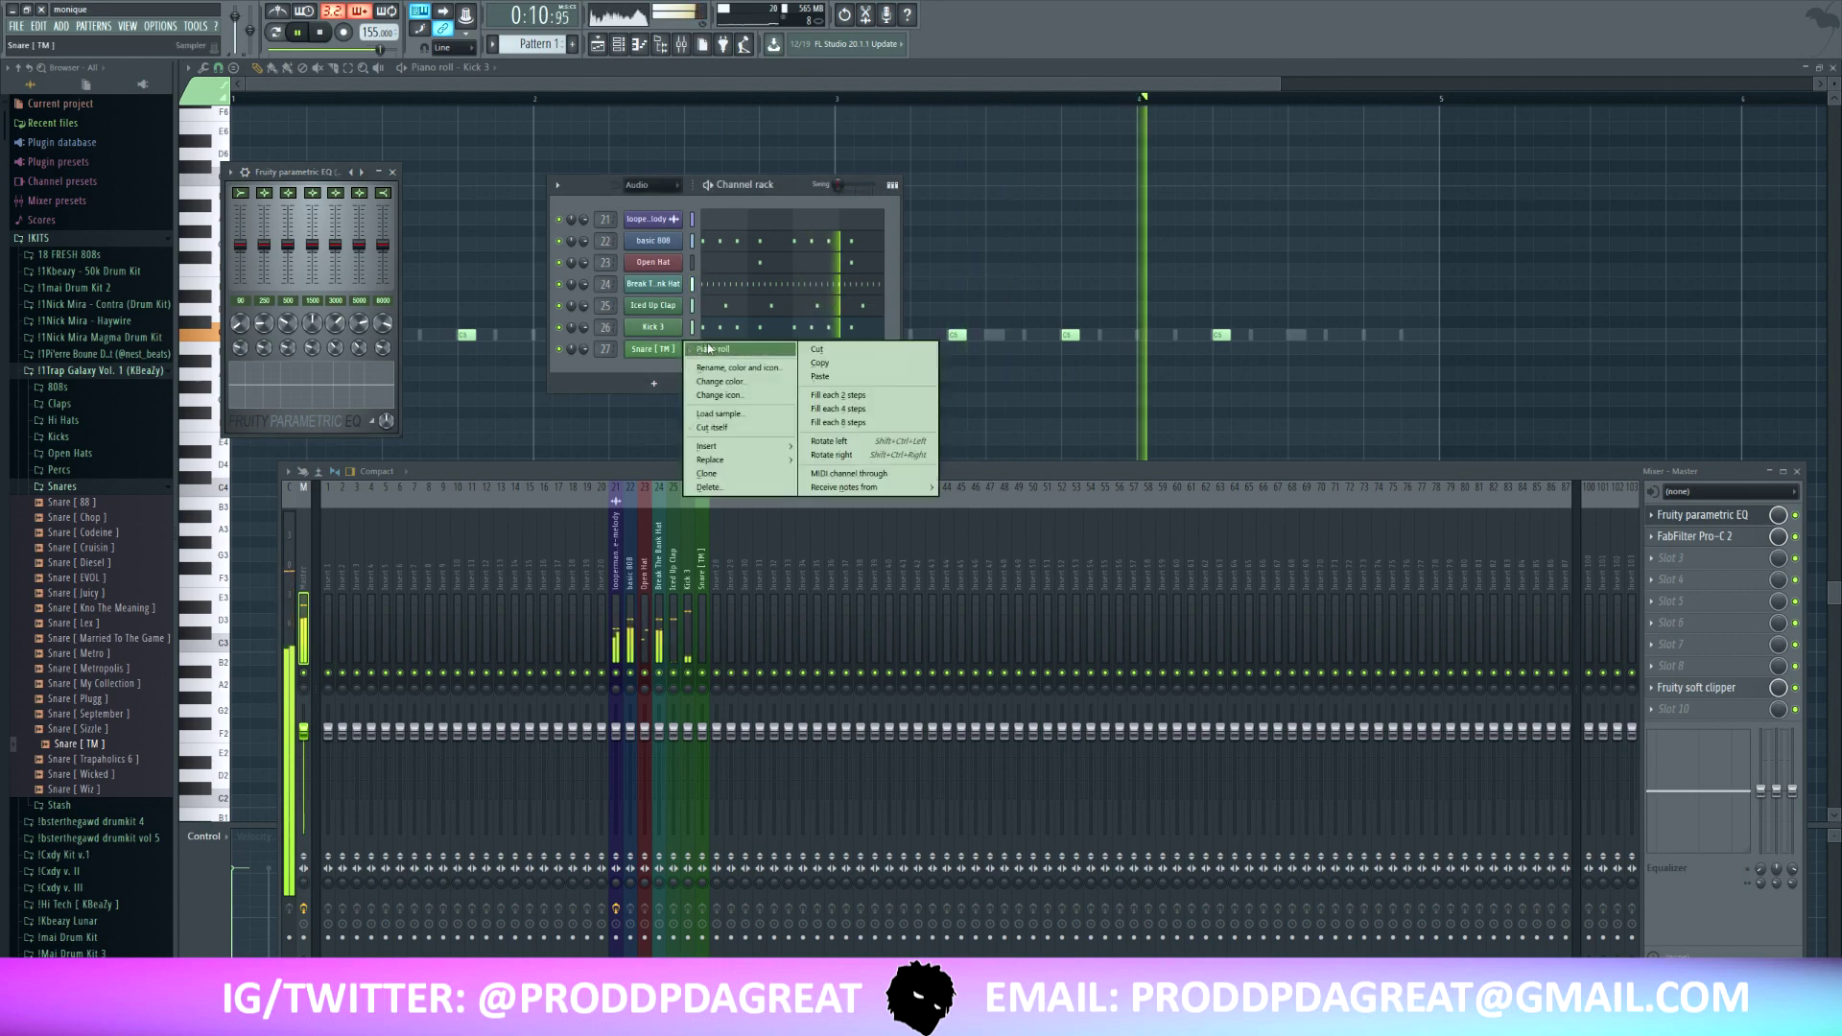
left_click(714, 353)
left_click(355, 334)
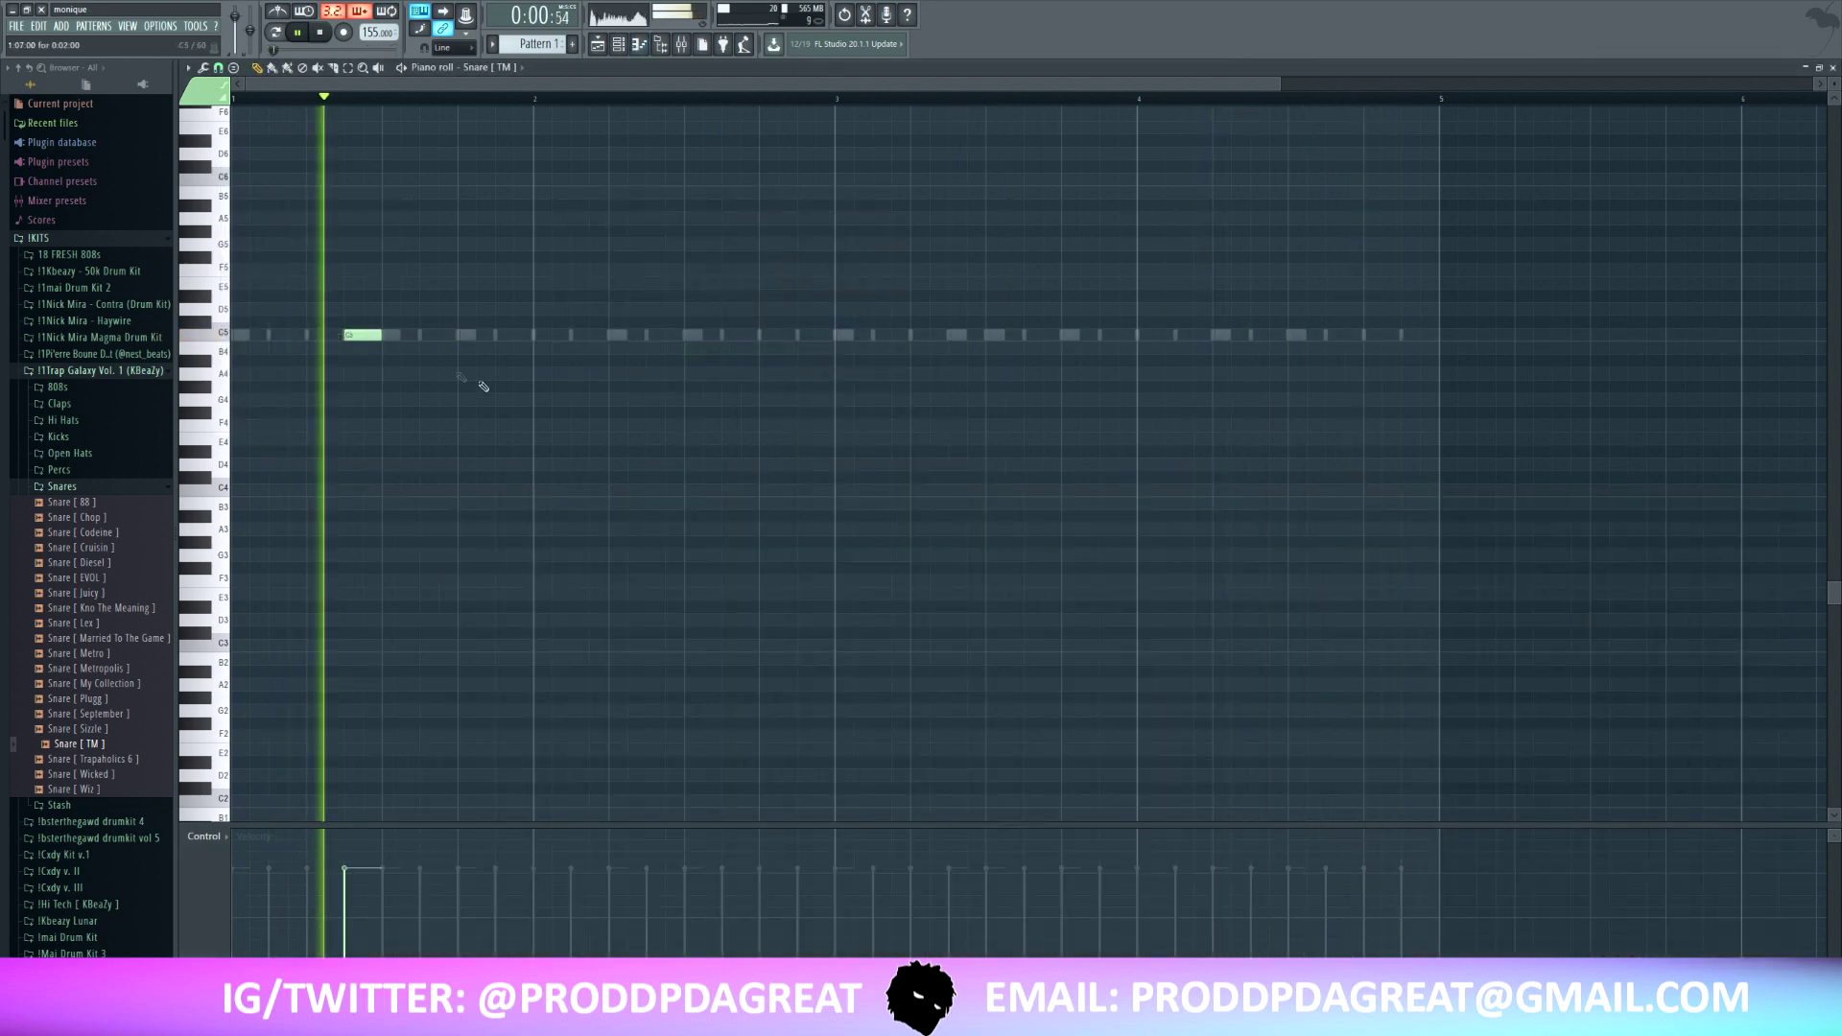
left_click_drag(365, 338, 492, 336)
left_click(511, 343)
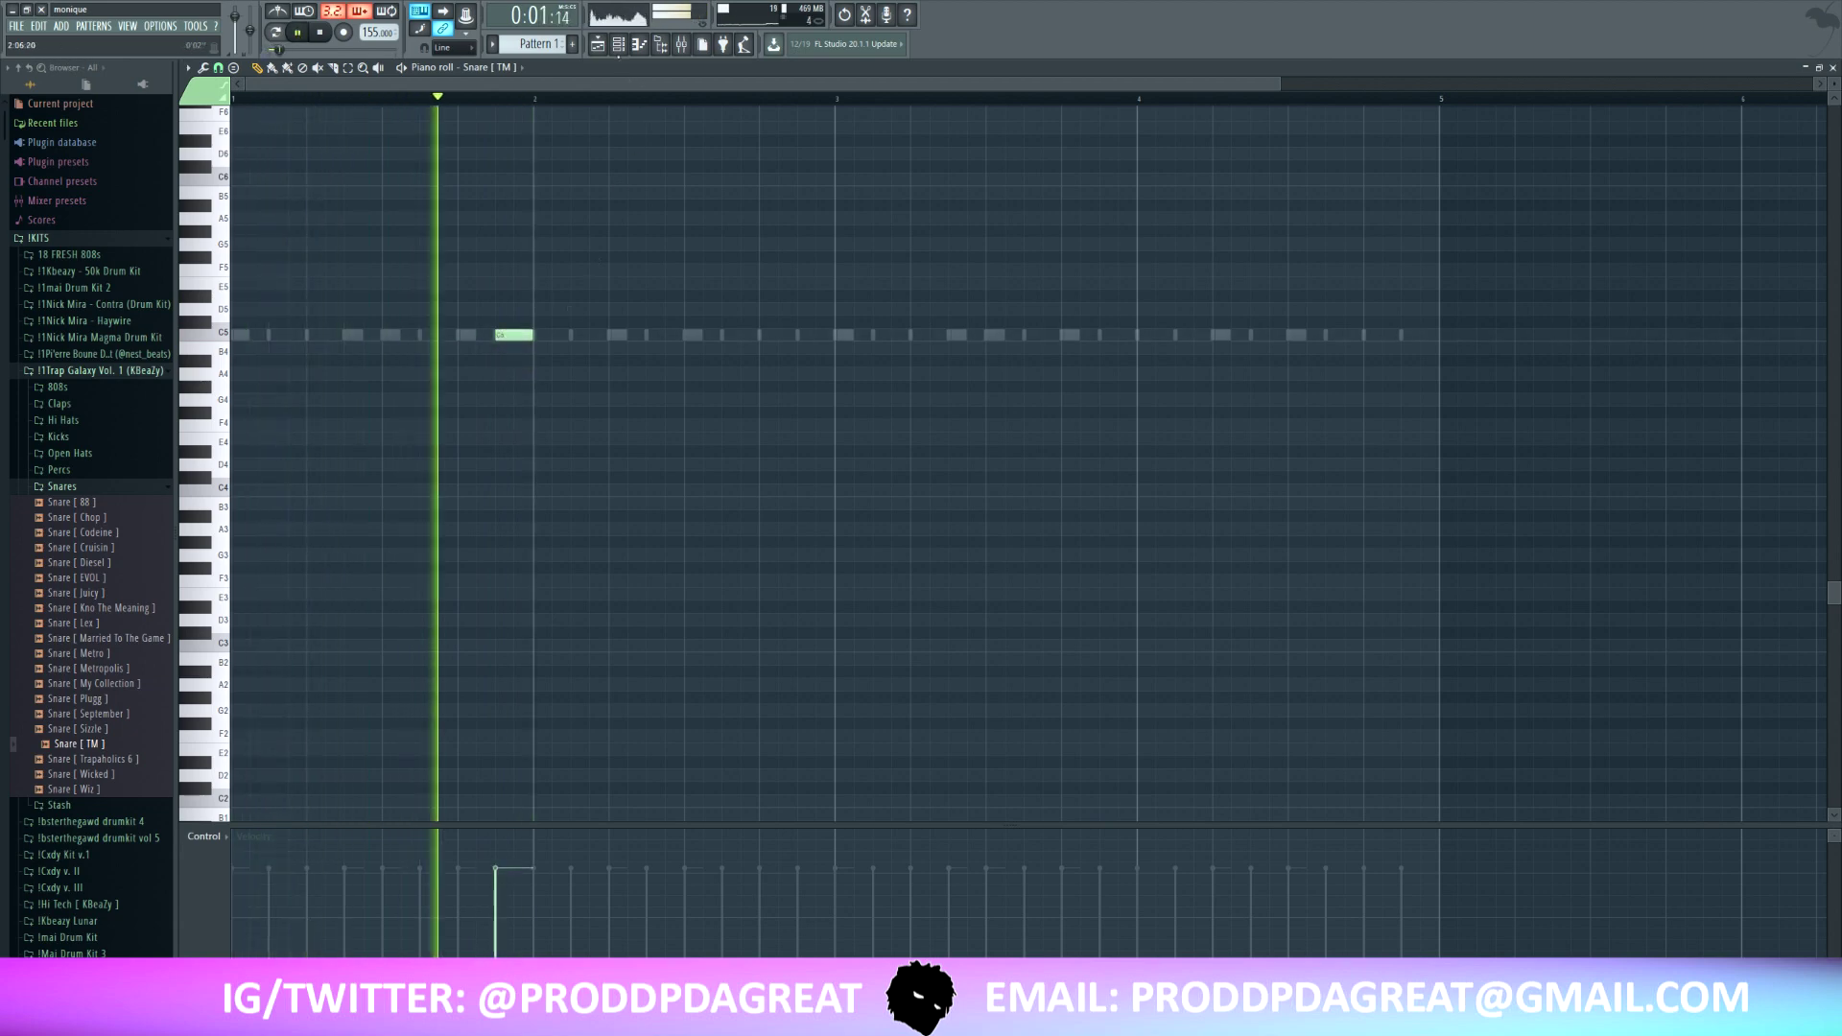
key("F6")
key("F6")
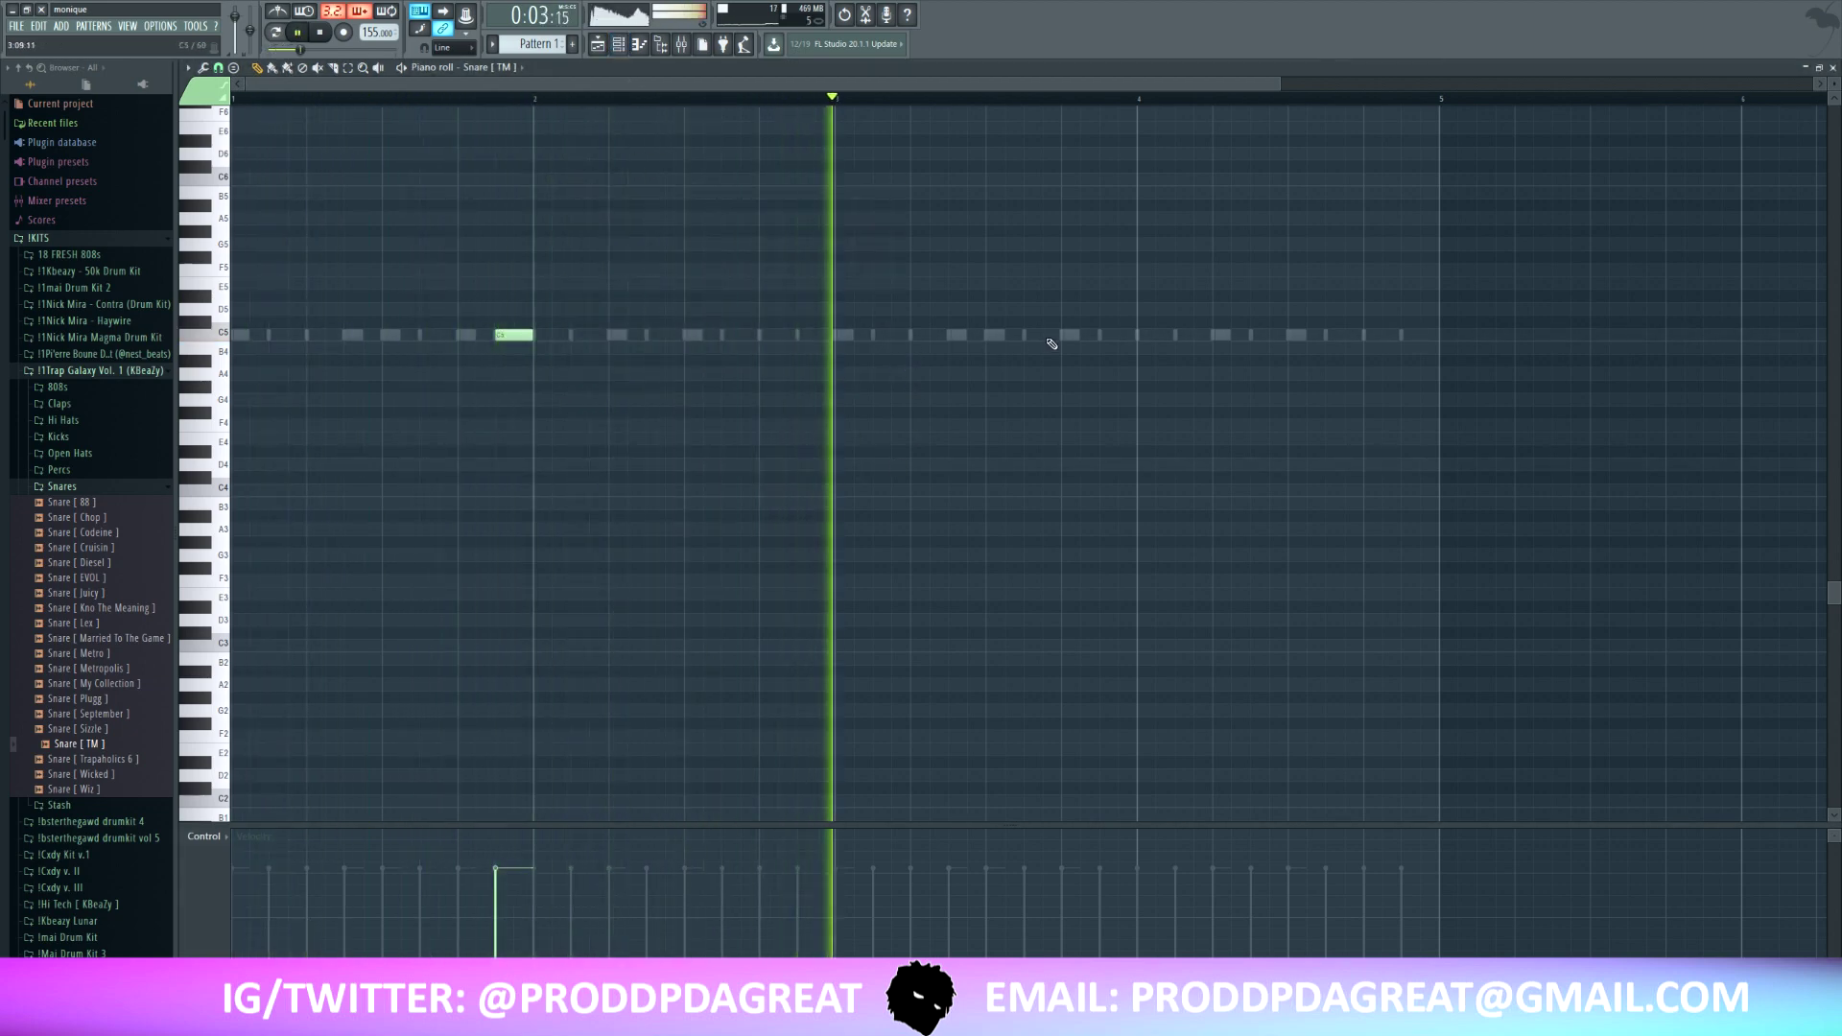
- Add C5 snare notes at step 15 of bar 3 and steps 3 and 15 of bar 4, and quantize them
left_click(1117, 335)
left_click_drag(1110, 334, 1092, 335)
left_click(1189, 335)
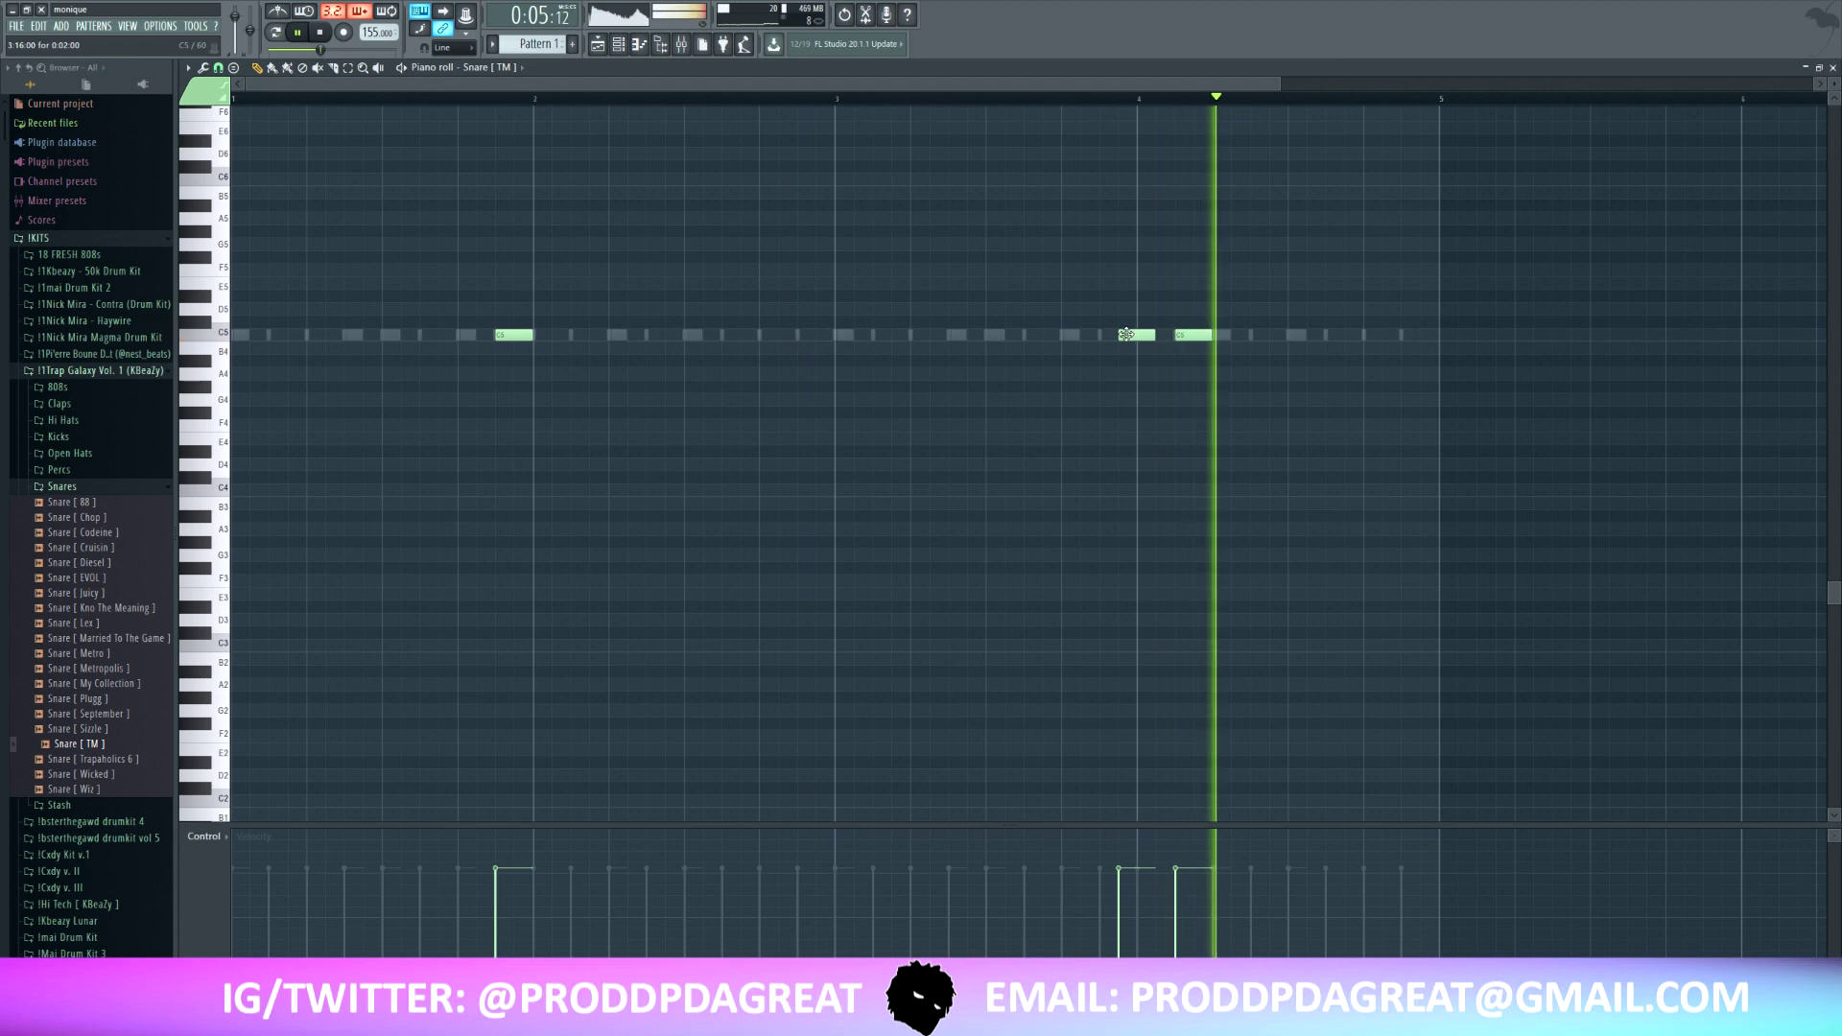
left_click(1418, 338)
key("ctrl+q")
- Add Sound (PewwPeww) from the !or sicko kit's Sounds folder as a new channel below the snare
key("F6")
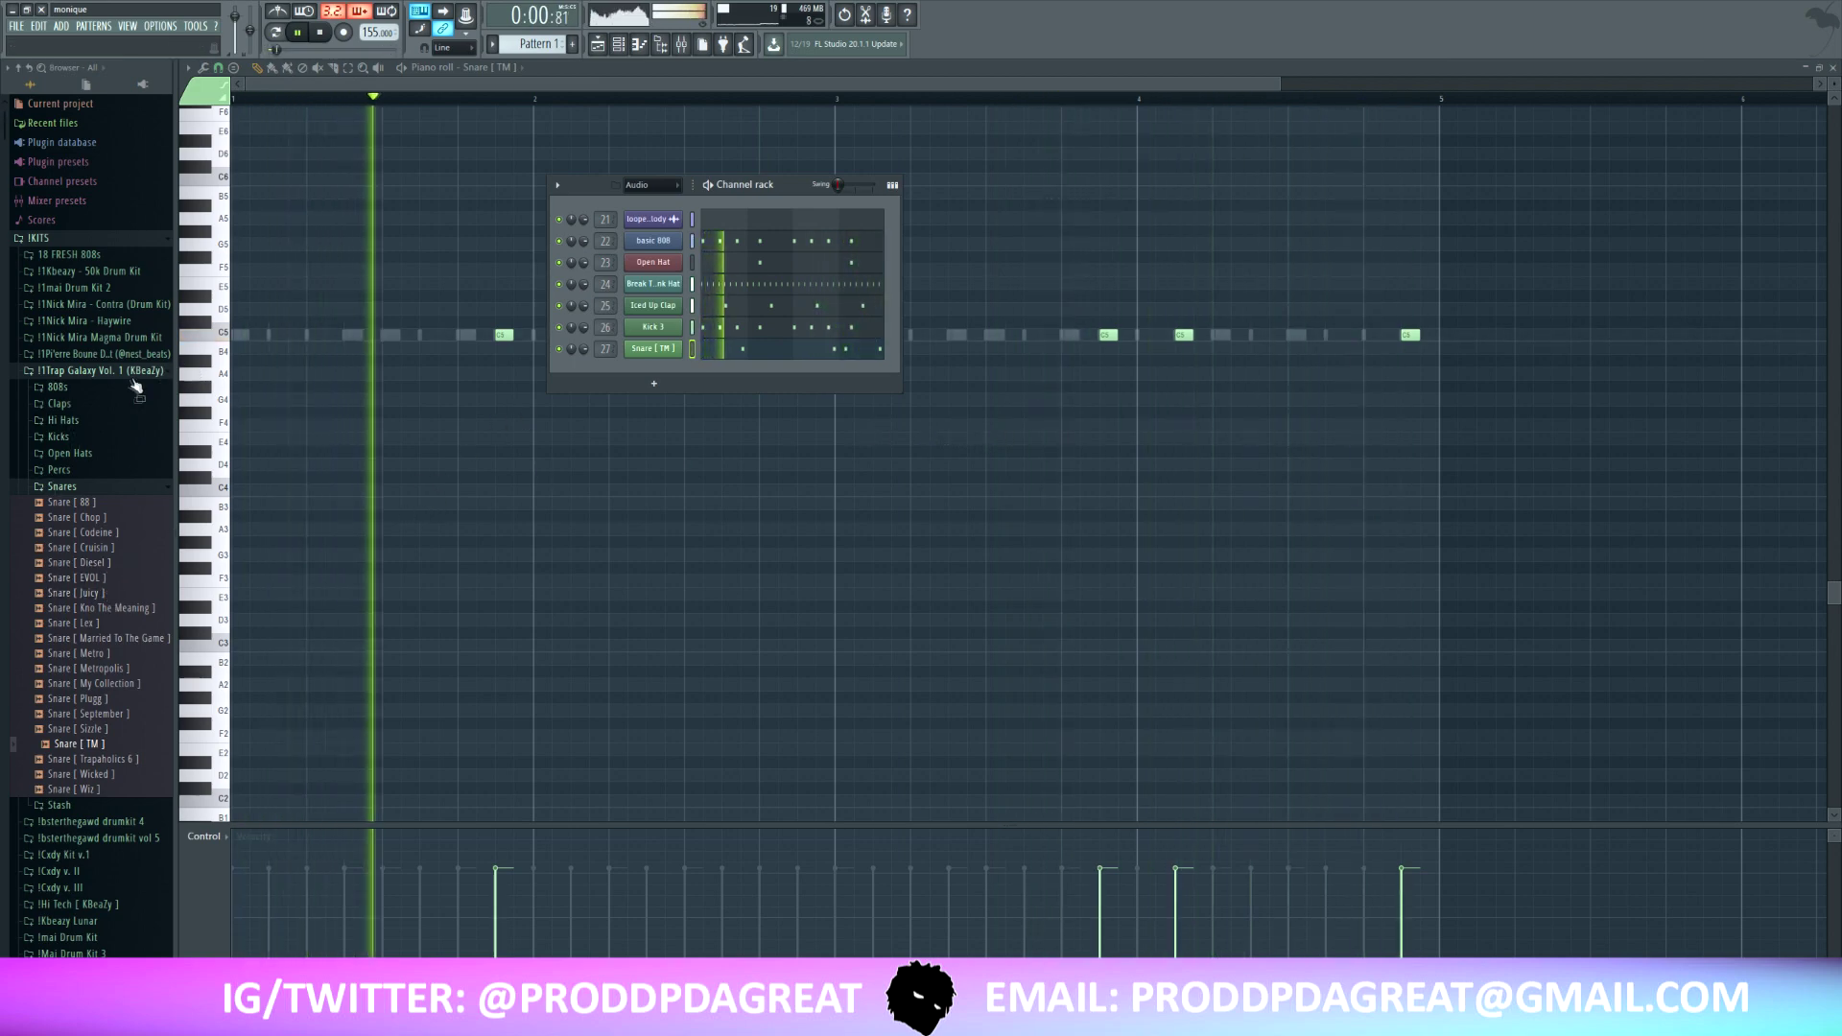
left_click(141, 372)
scroll(113, 671, "down", 6)
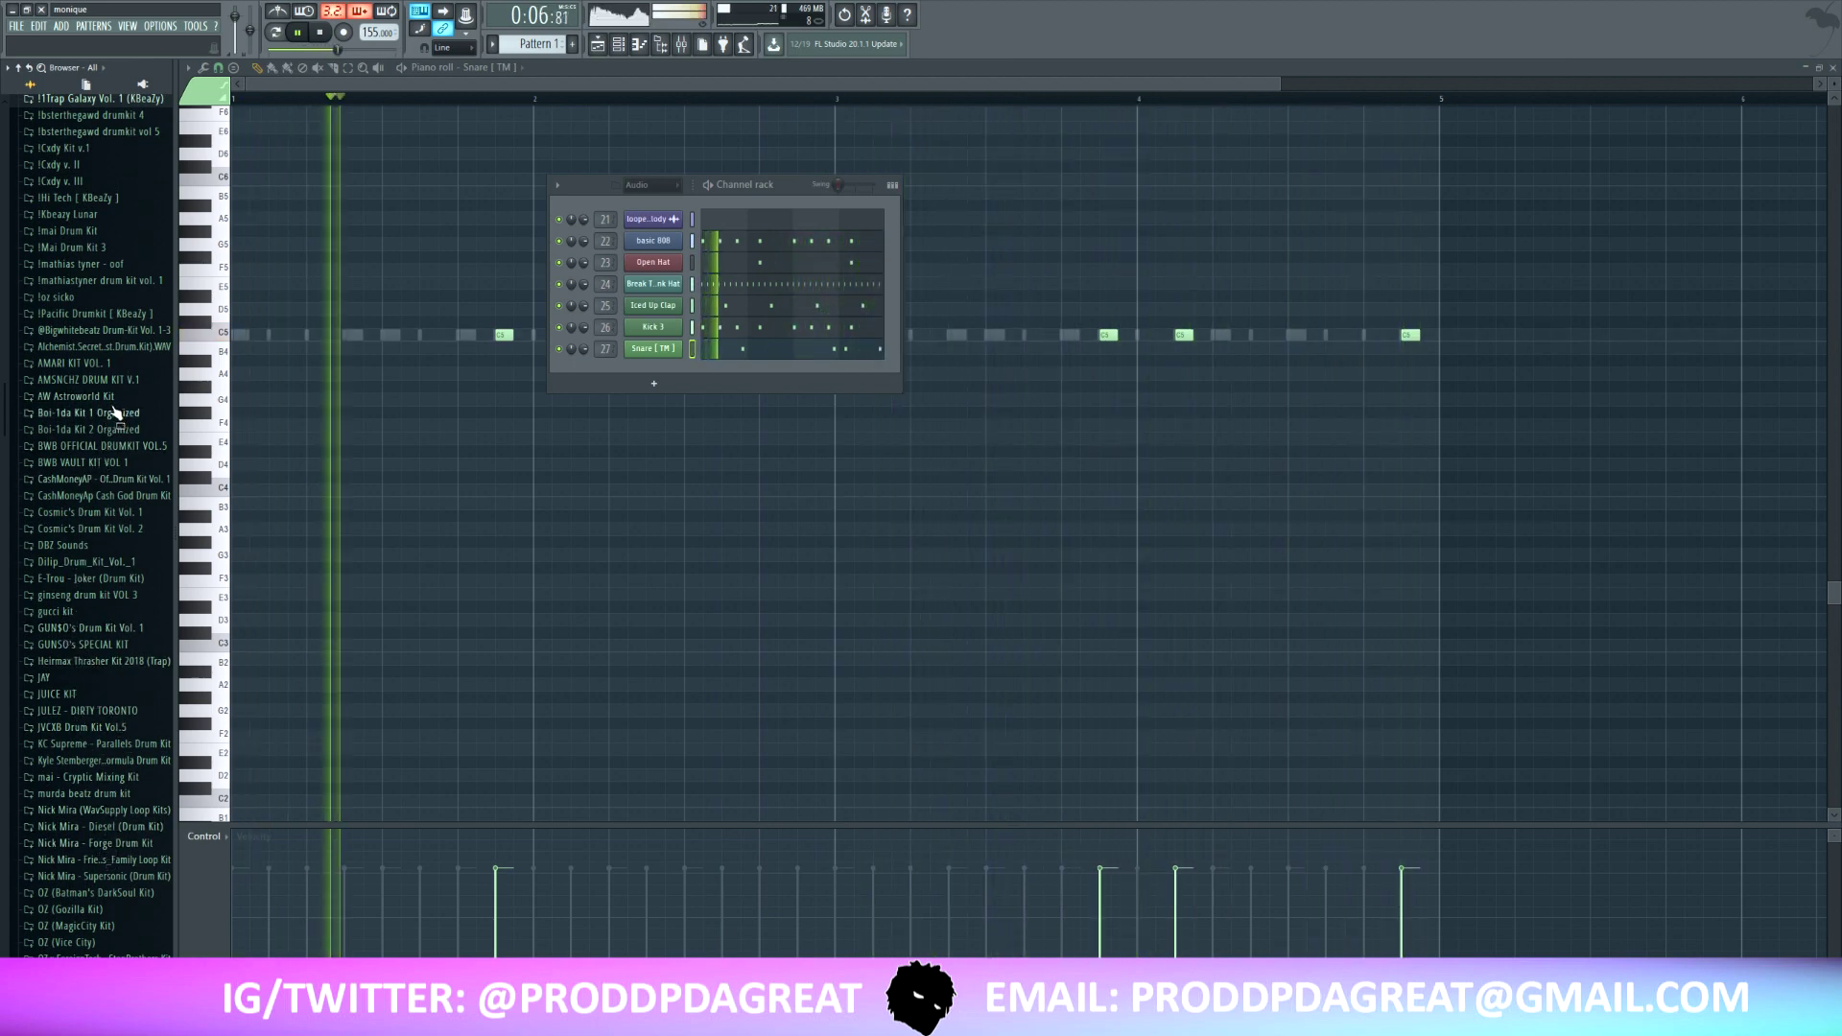
left_click(69, 297)
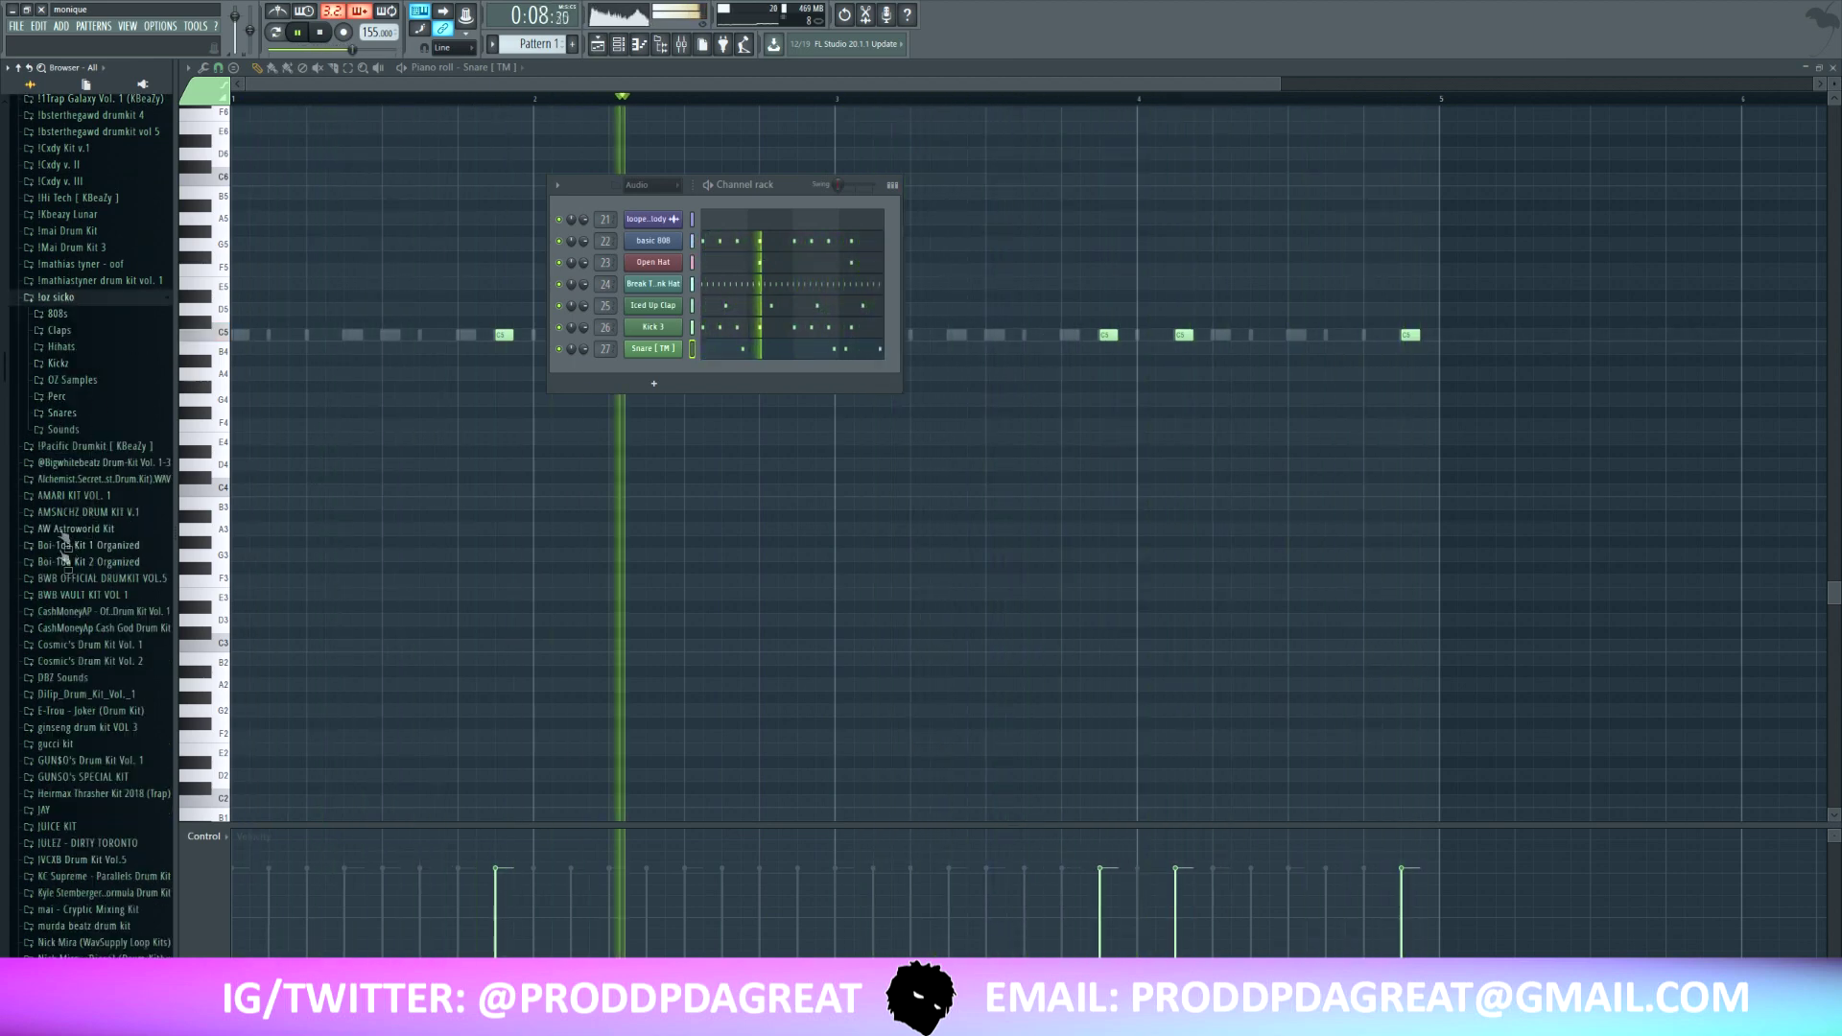
left_click(73, 430)
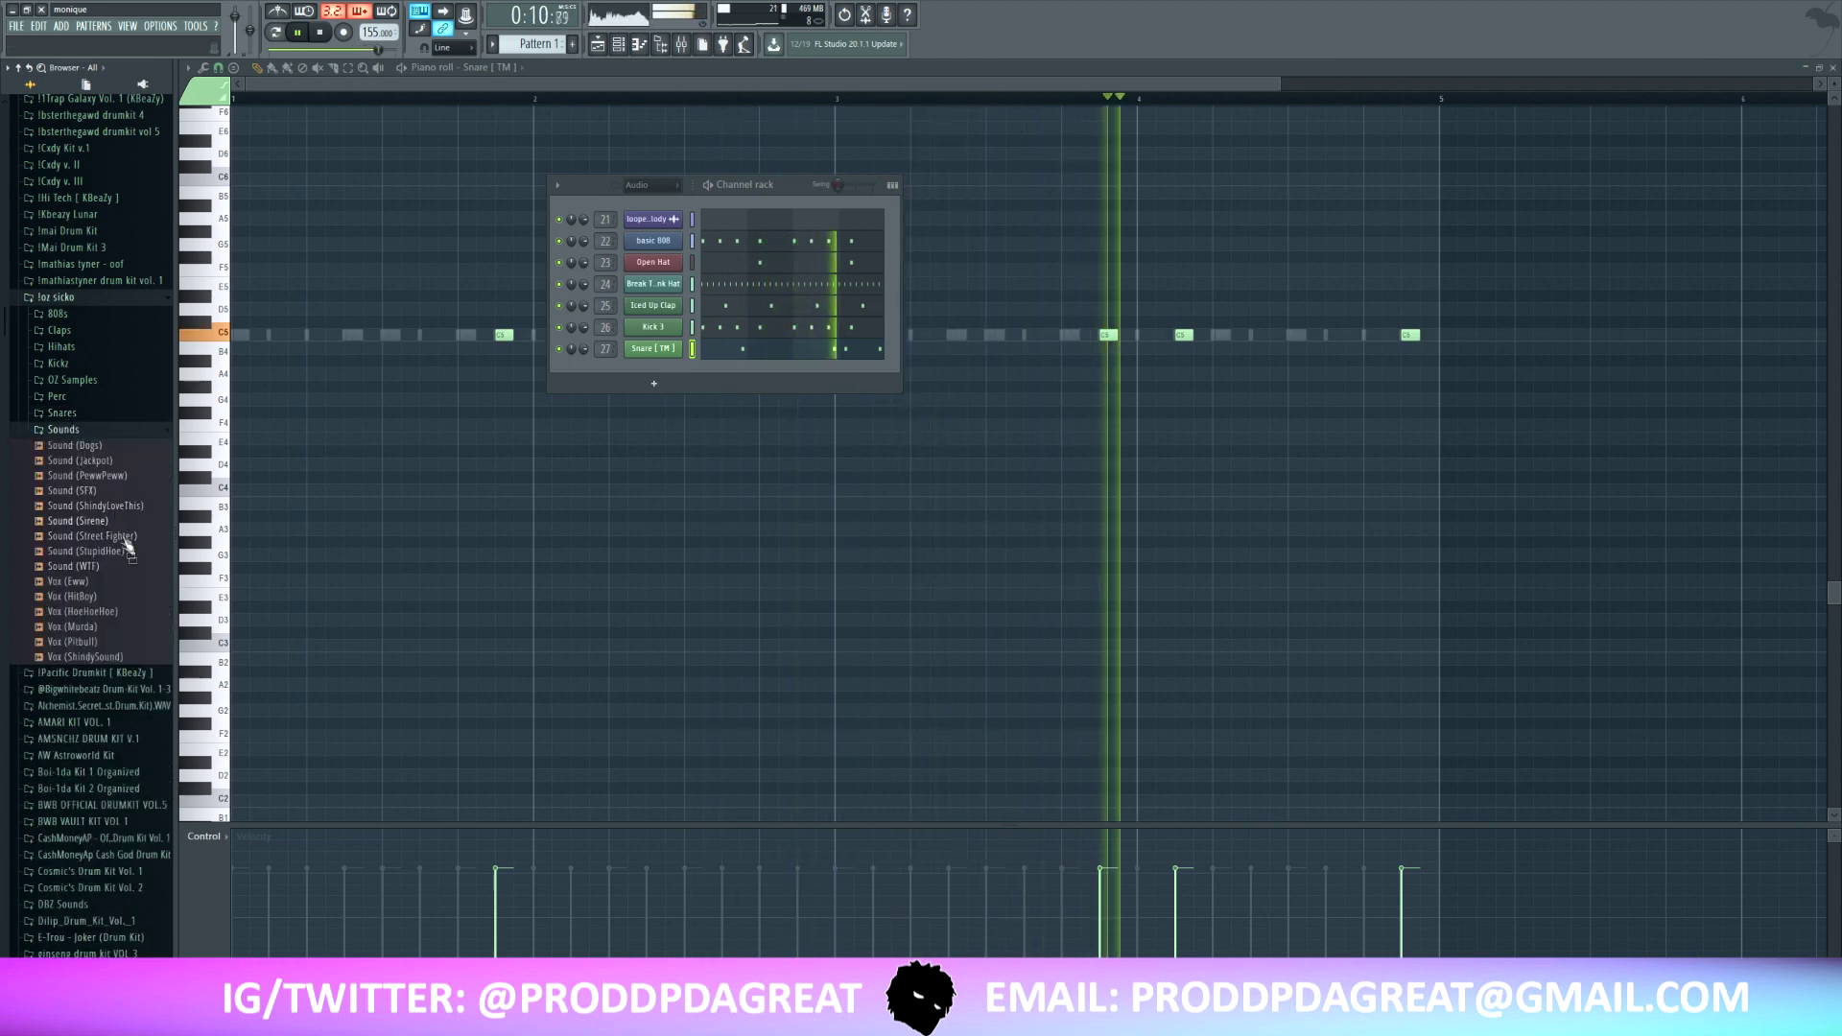
left_click_drag(120, 481, 647, 389)
- Place two back-to-back C8 notes for Sound (PewwPeww) at the start of bar 4, each two steps long
right_click(661, 369)
left_click(715, 370)
key("space")
scroll(464, 399, "up", 8)
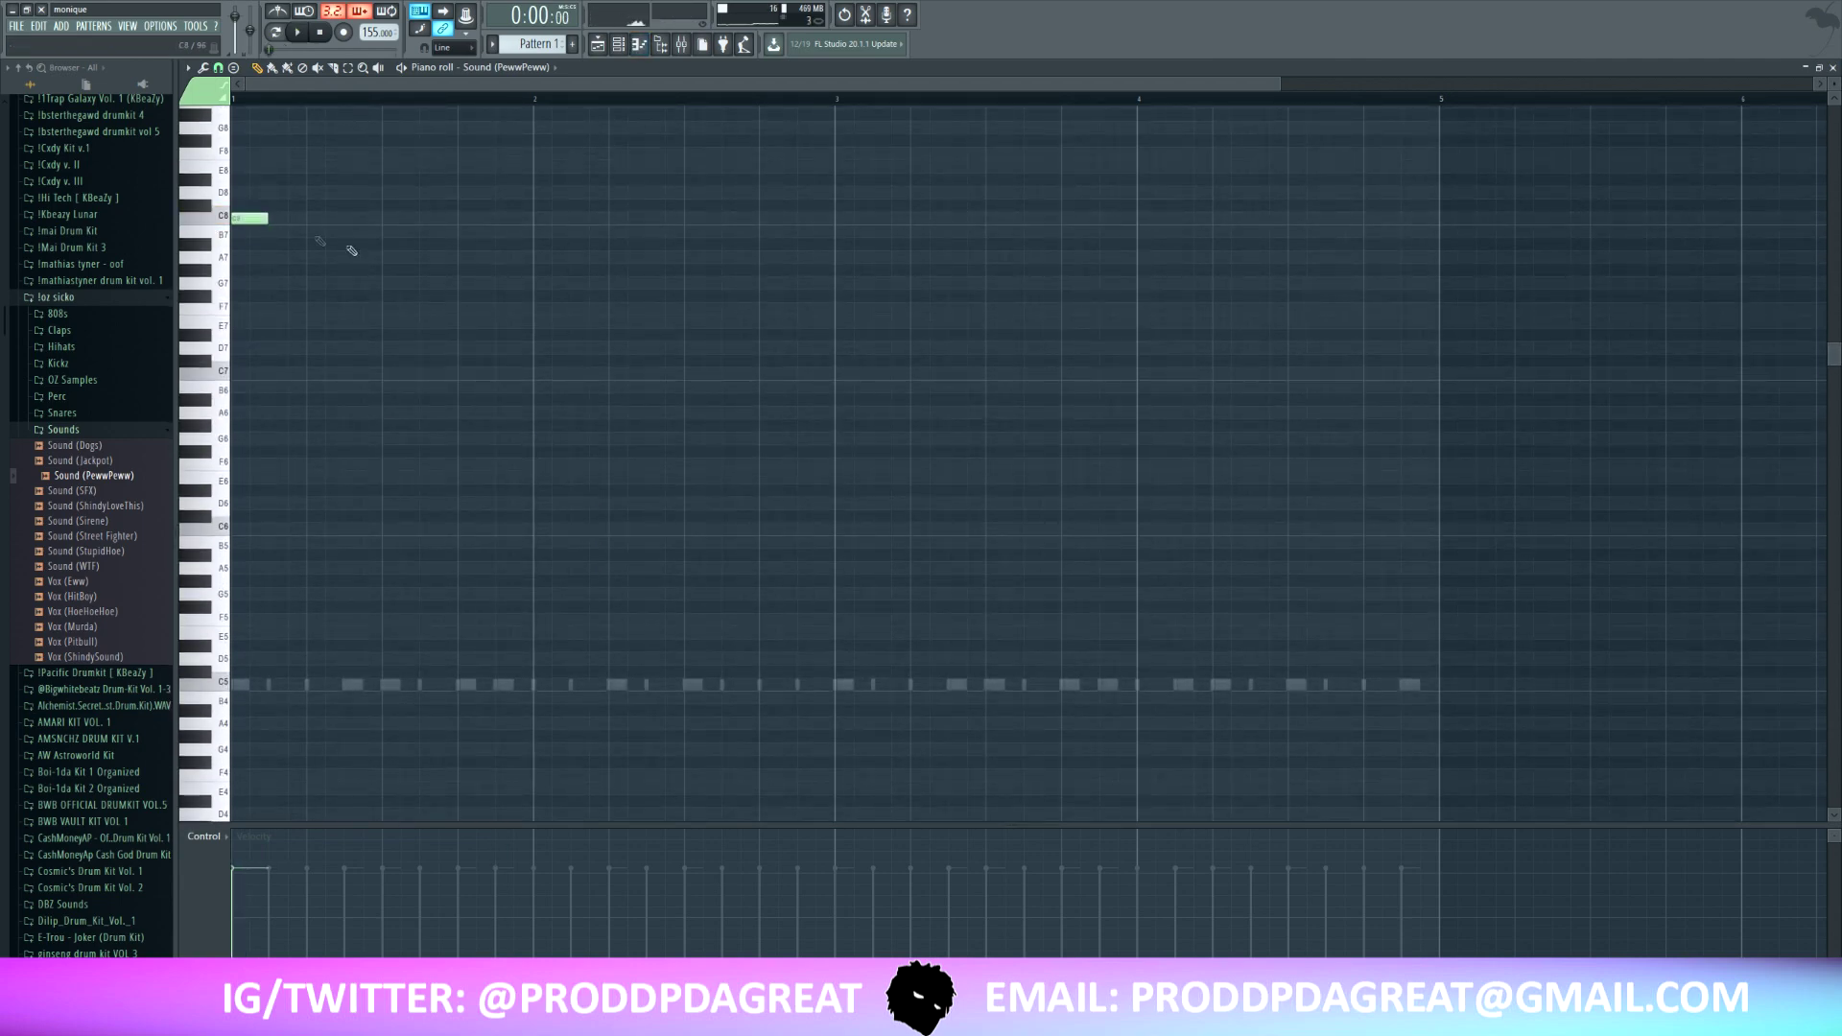
left_click(363, 218)
key("space")
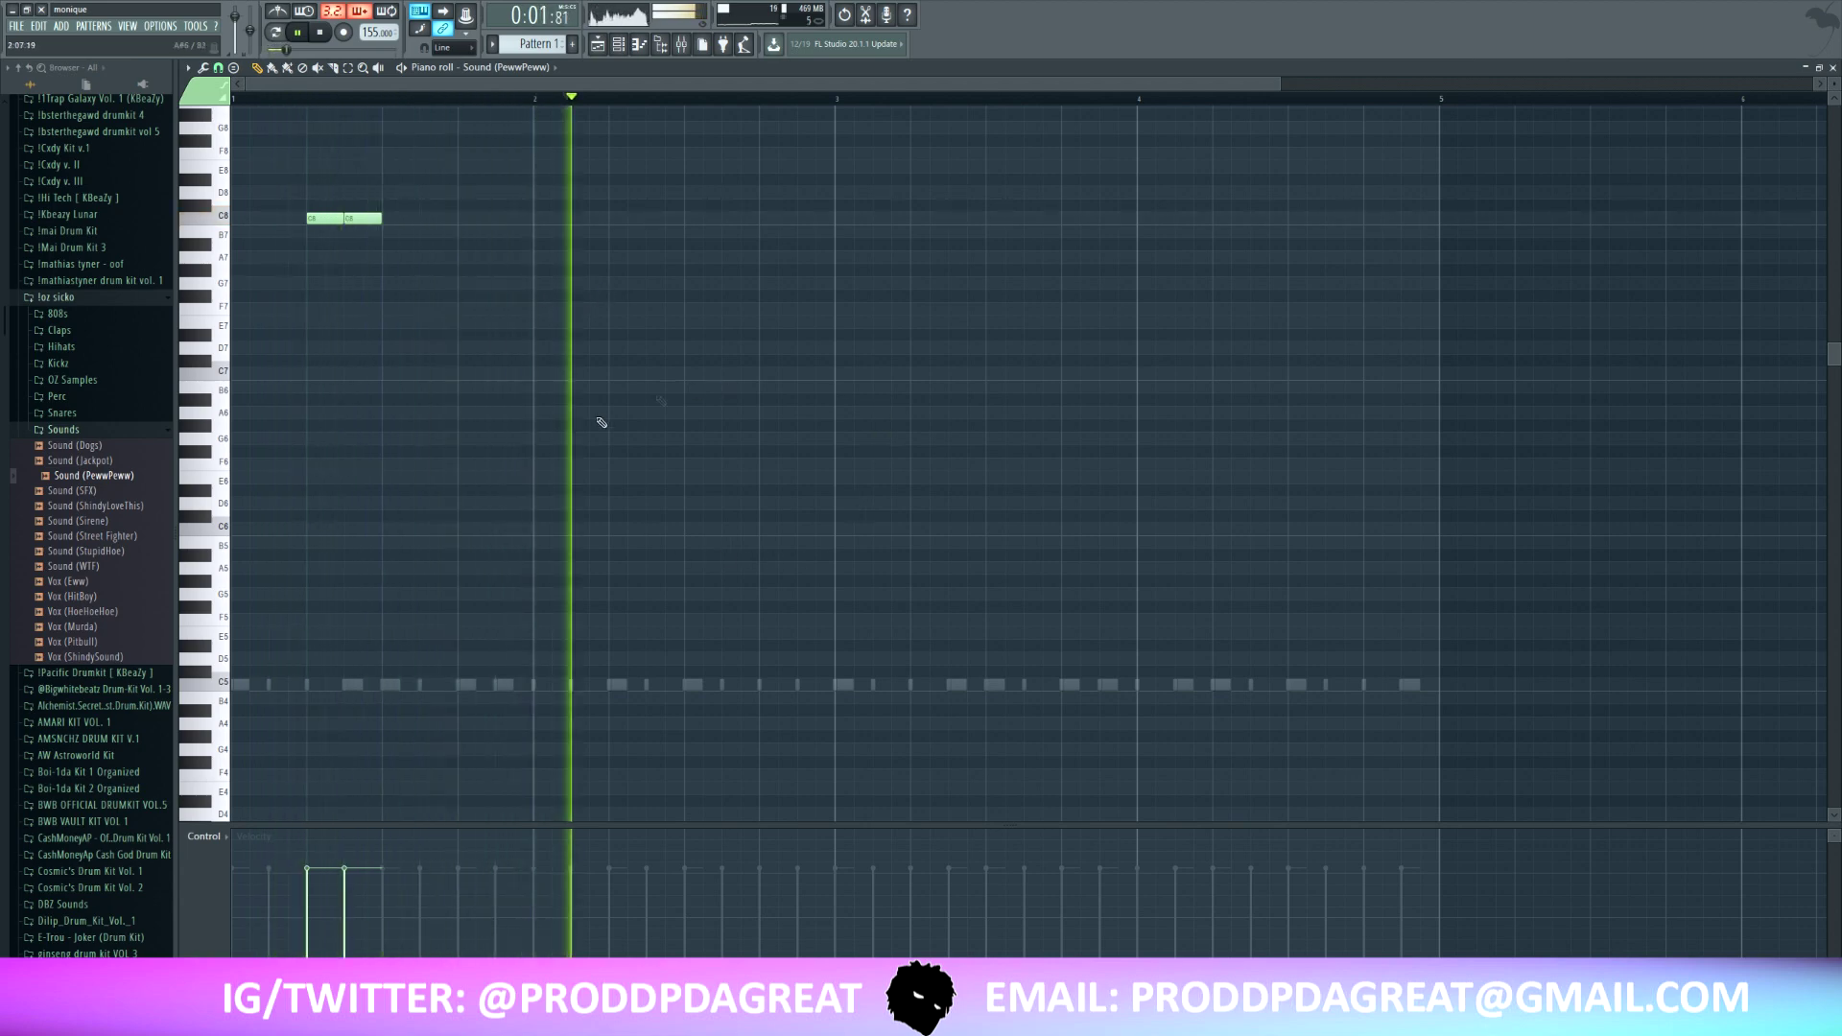
key("ctrl+a")
left_click_drag(338, 220, 1157, 218)
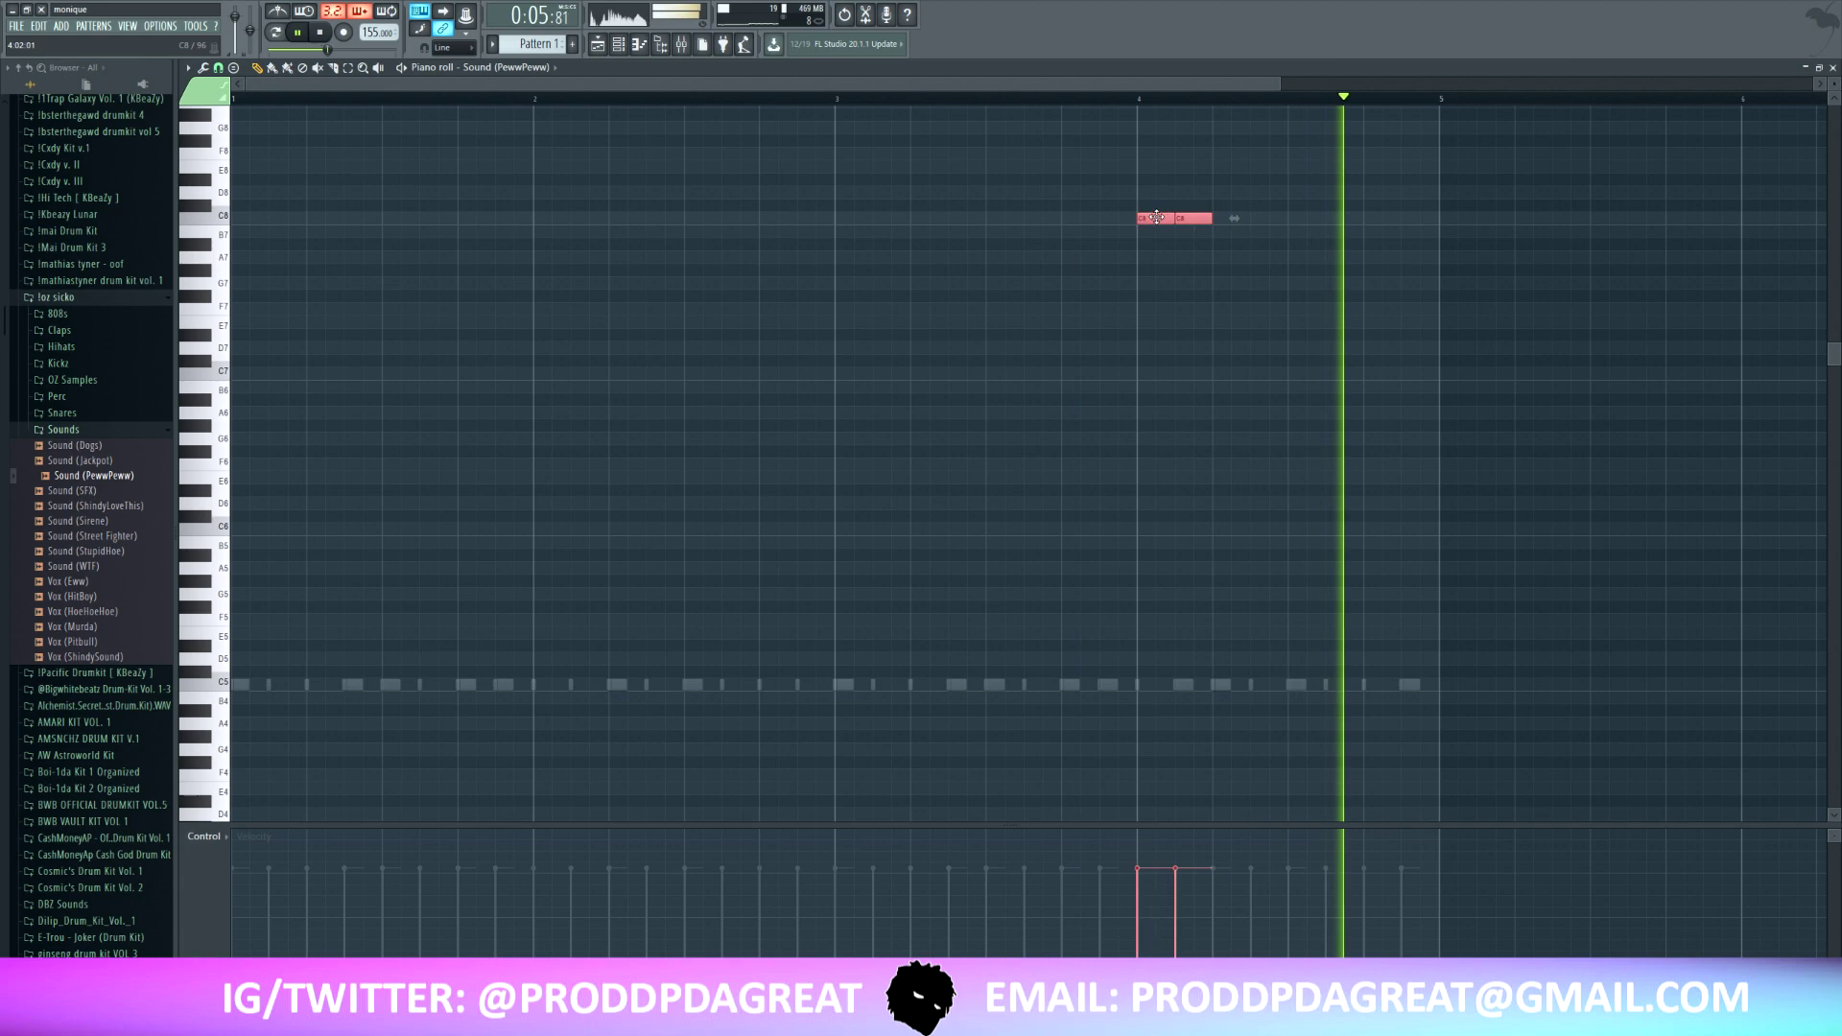
left_click(1234, 334)
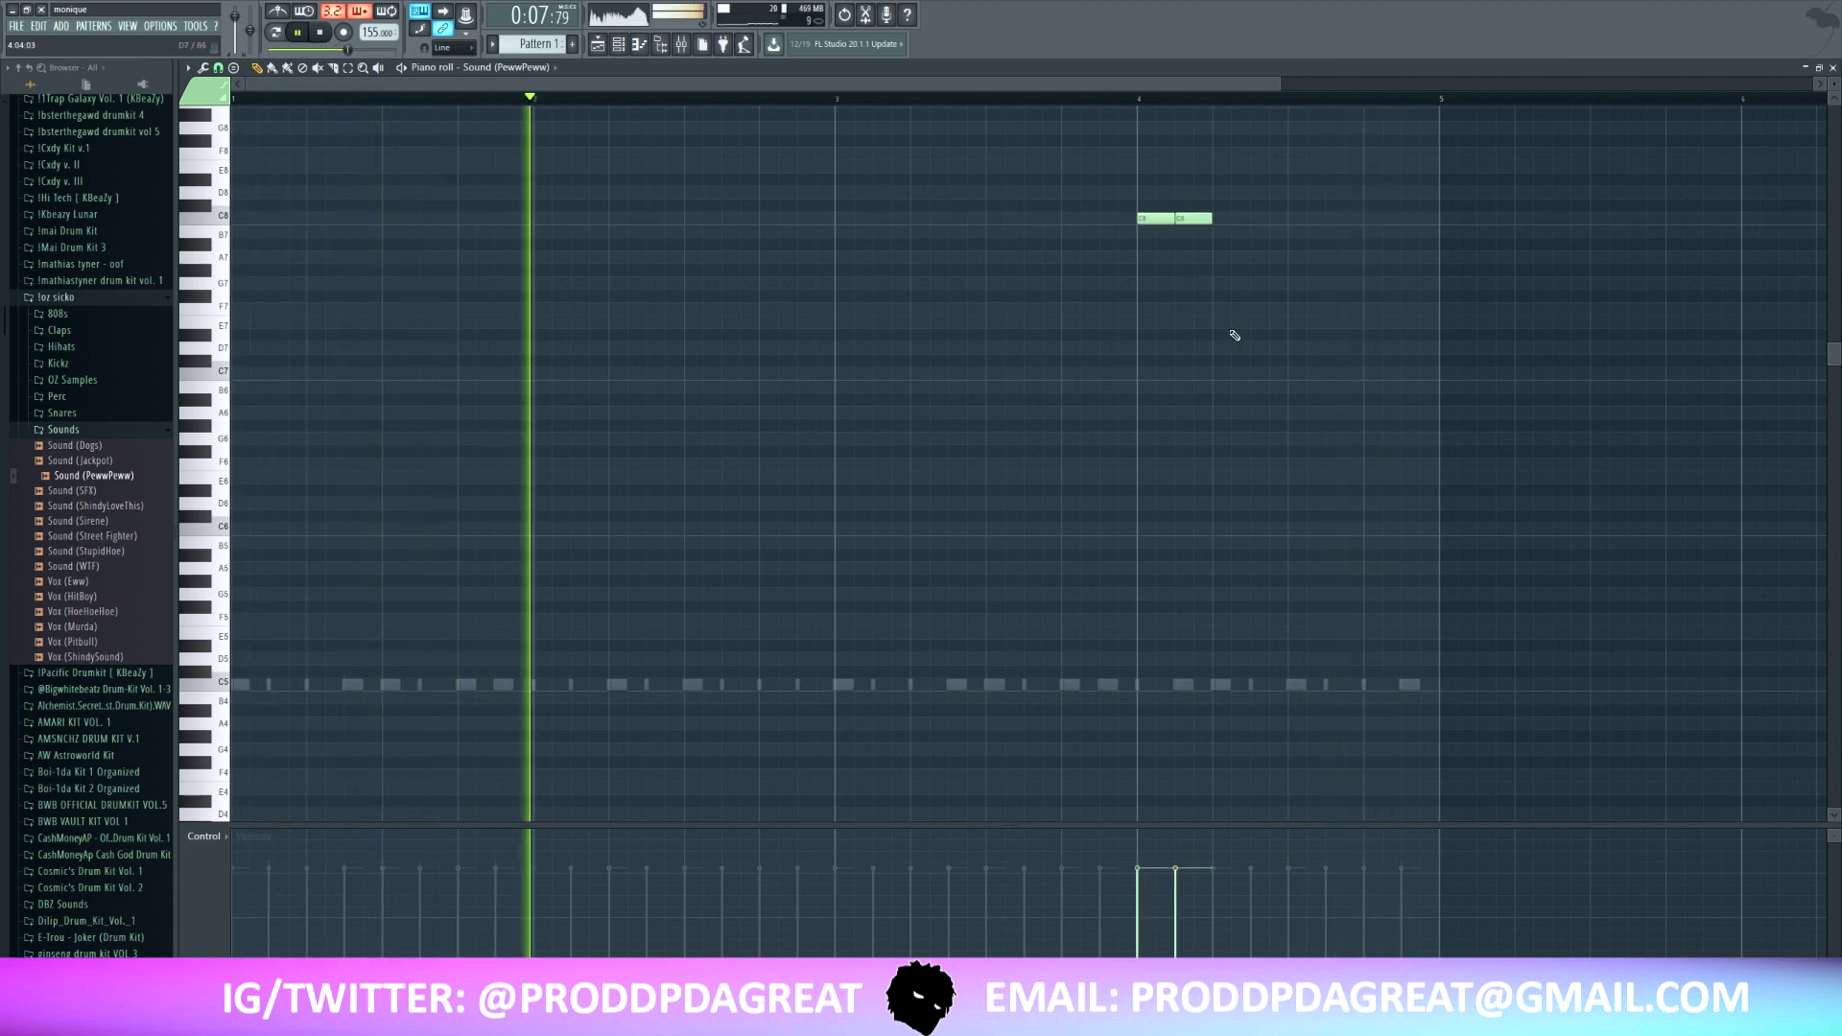
- Color the Sound (PewwPeww) channel purple, link it to mixer track 28 and open the Playlist
key("F9")
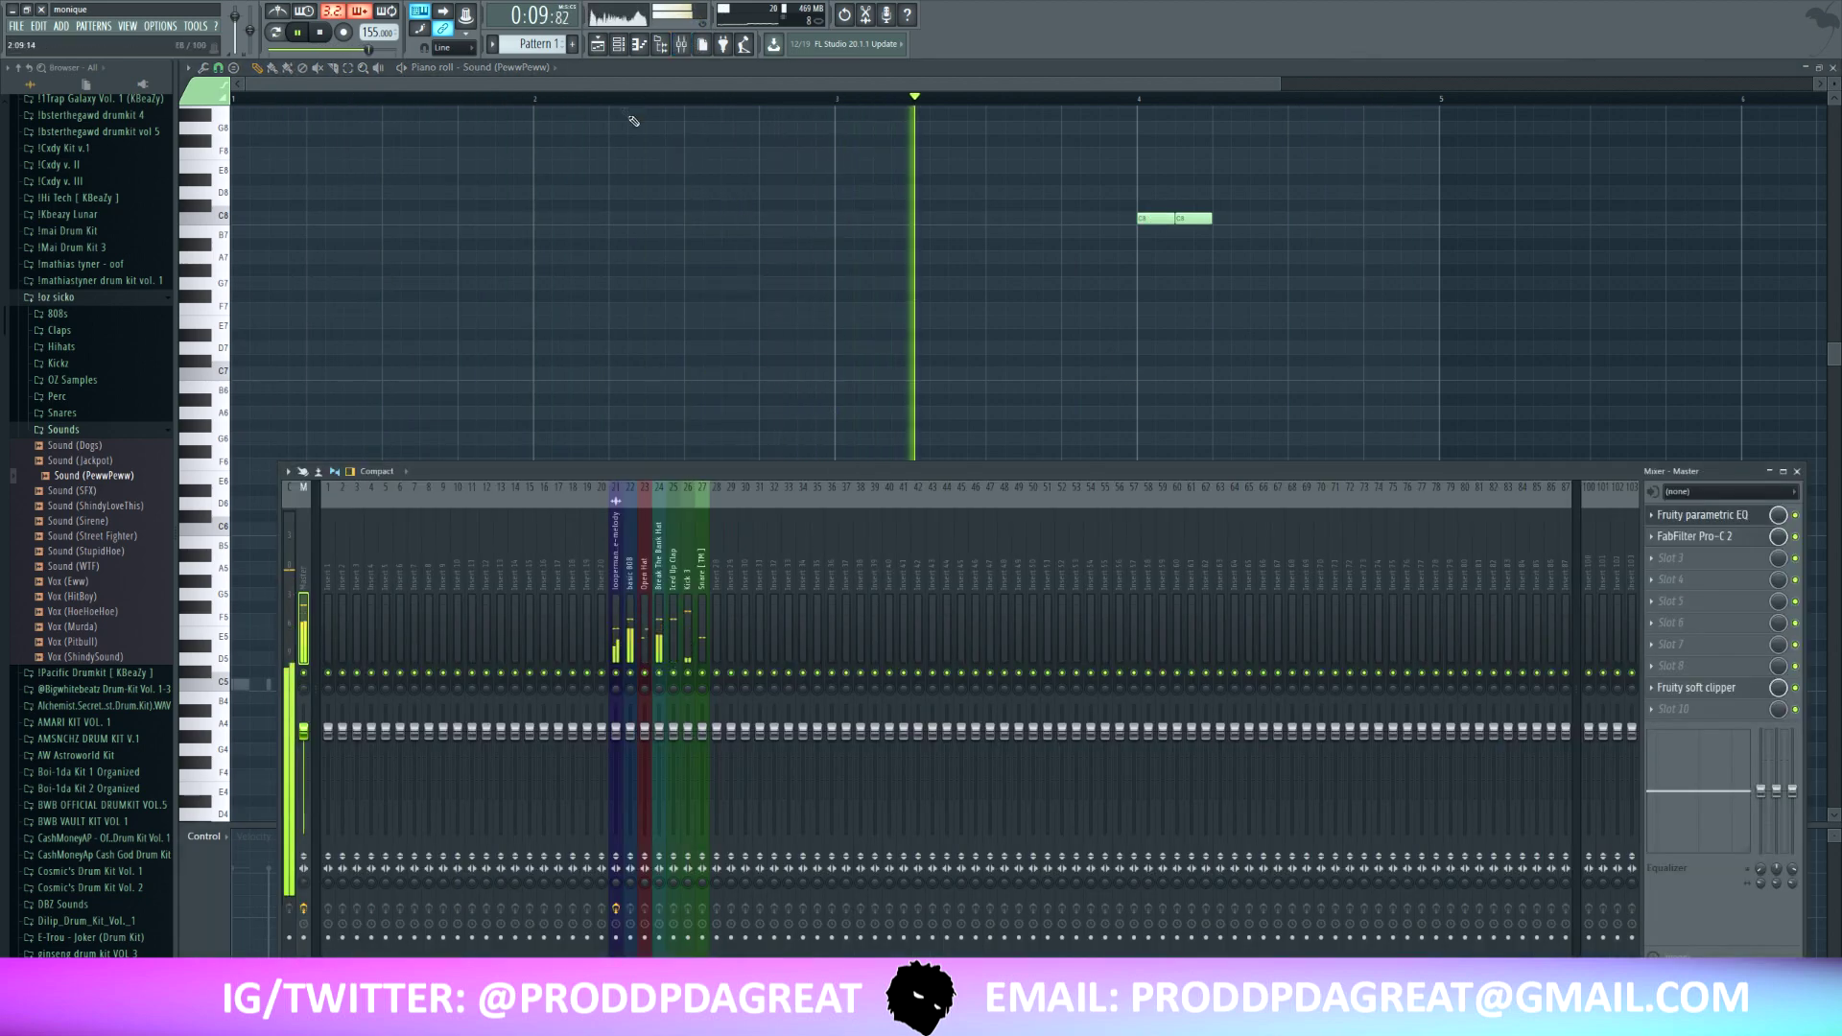
key("F6")
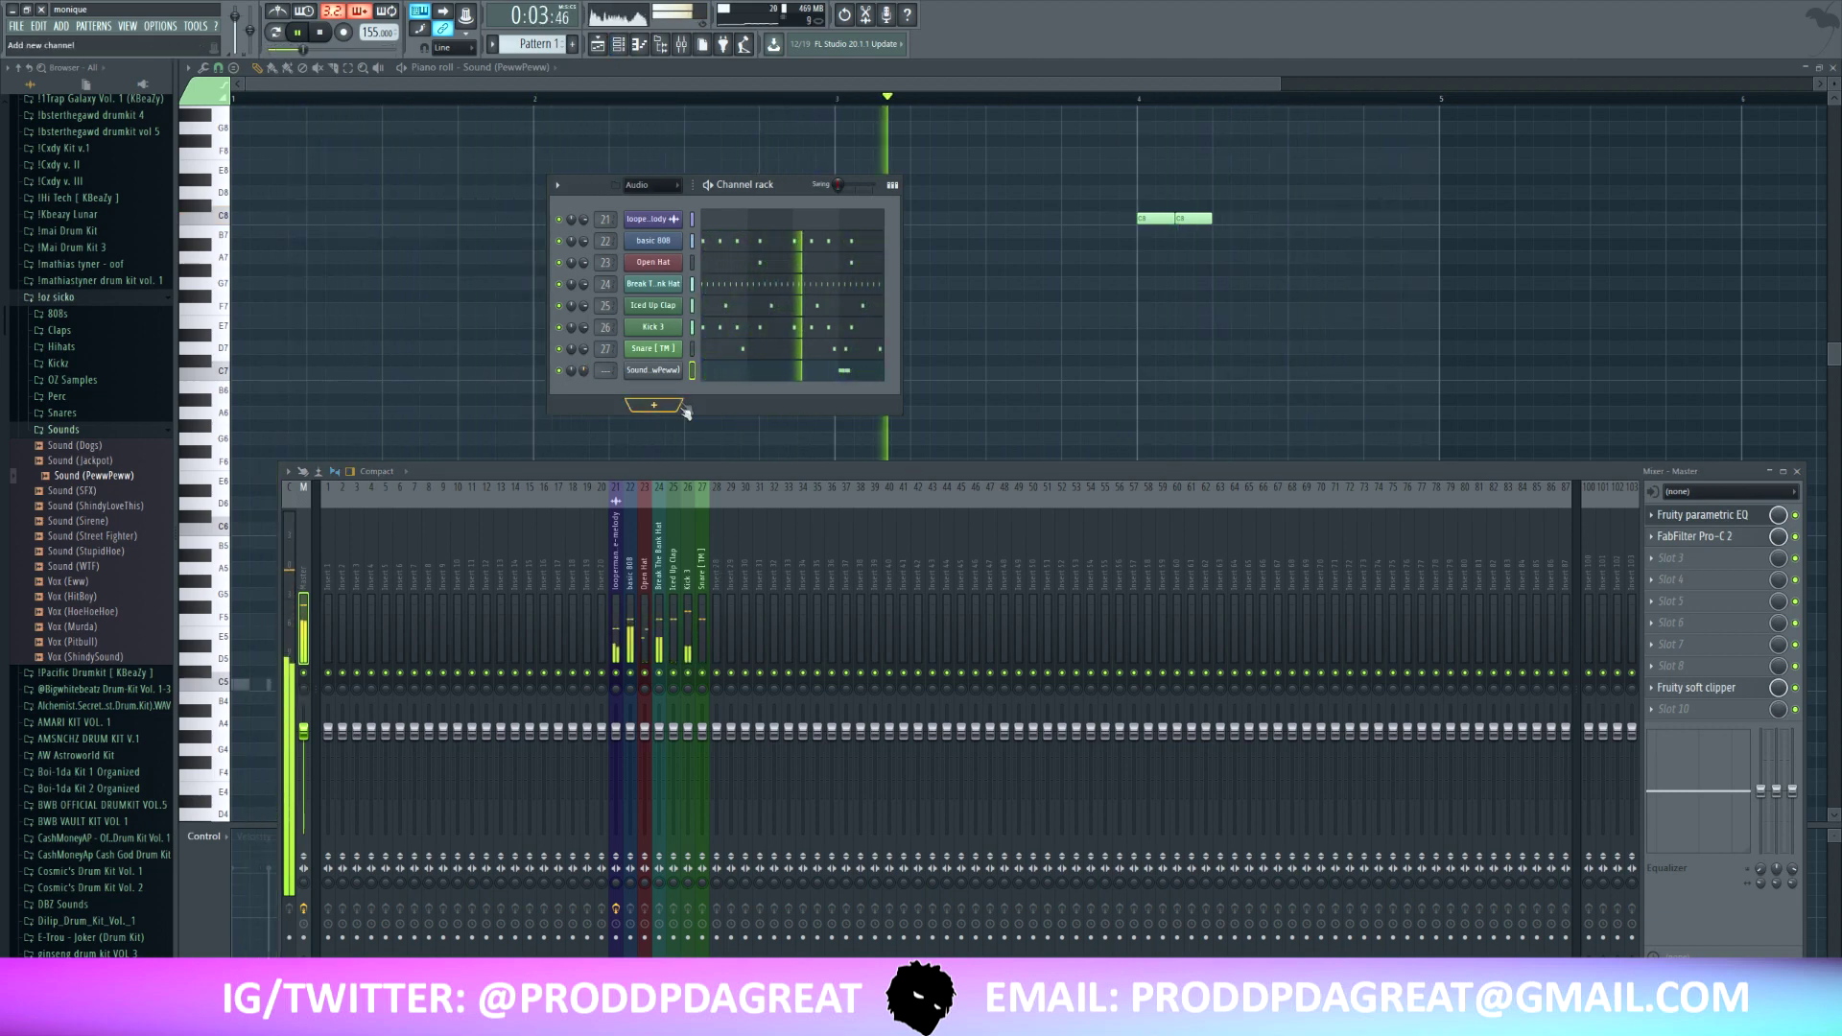
left_click(557, 184)
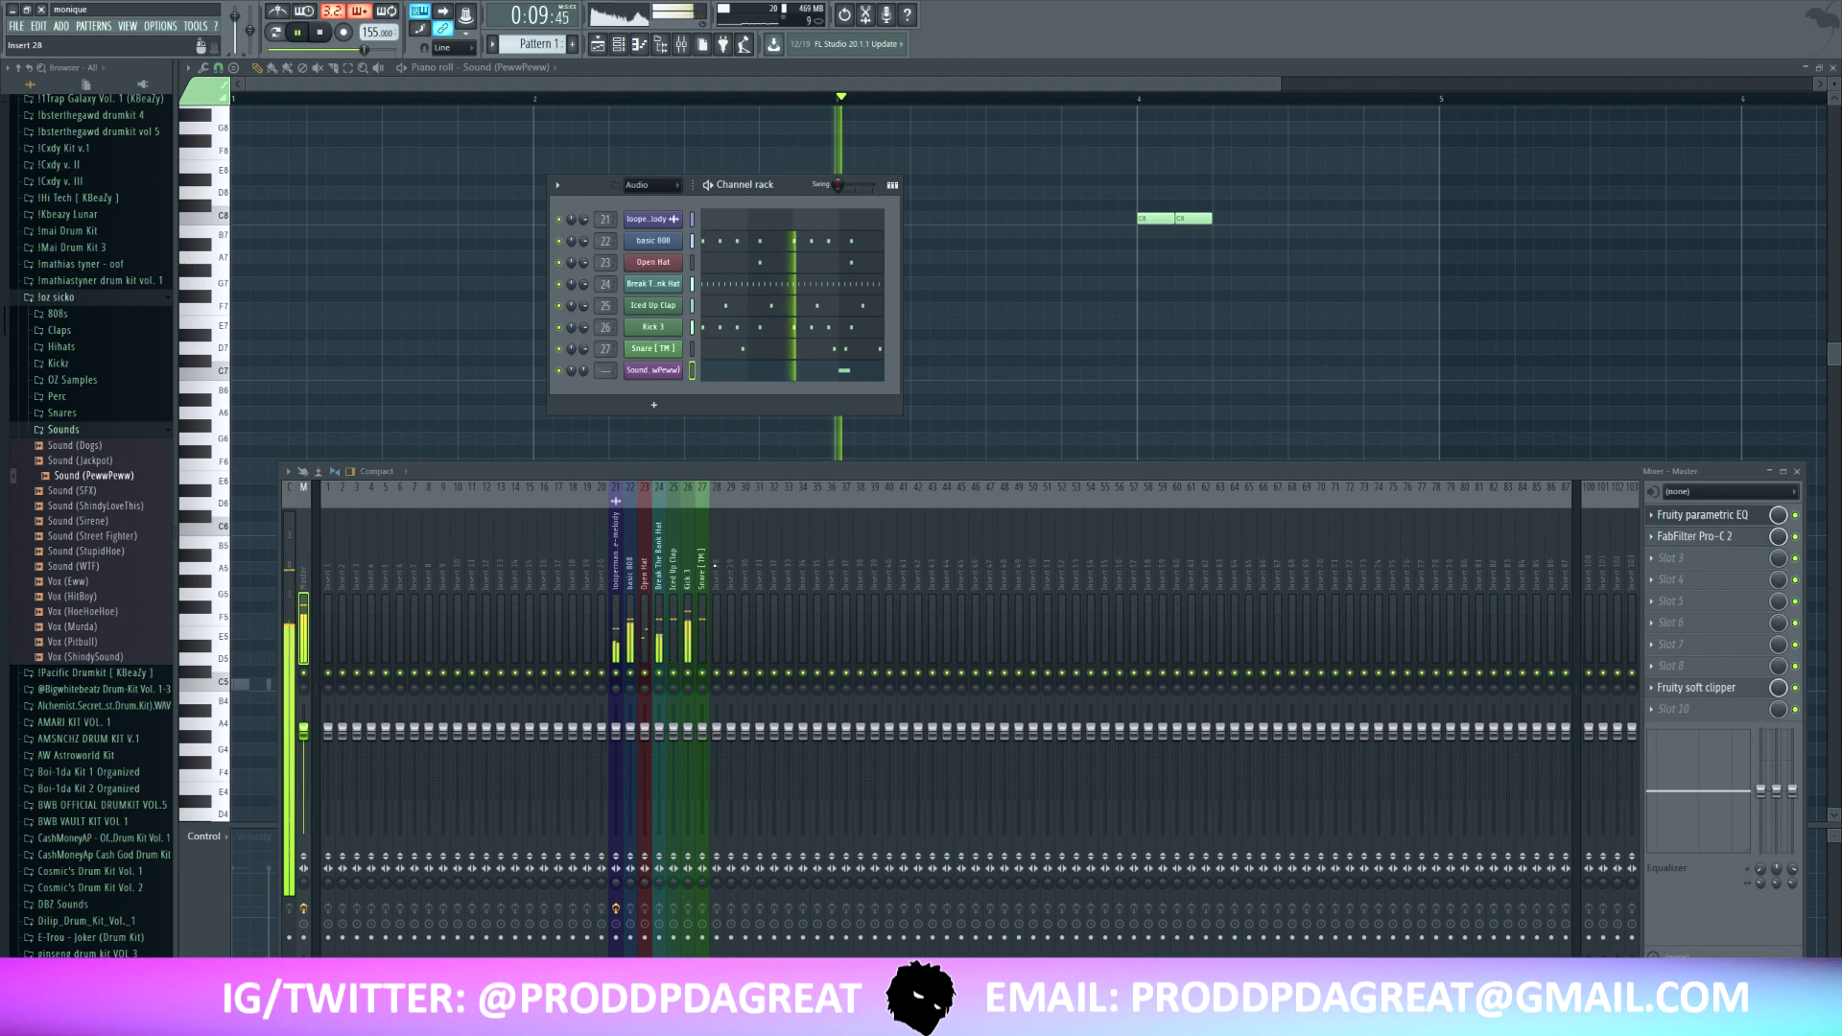
left_click(715, 566)
key("ctrl+l")
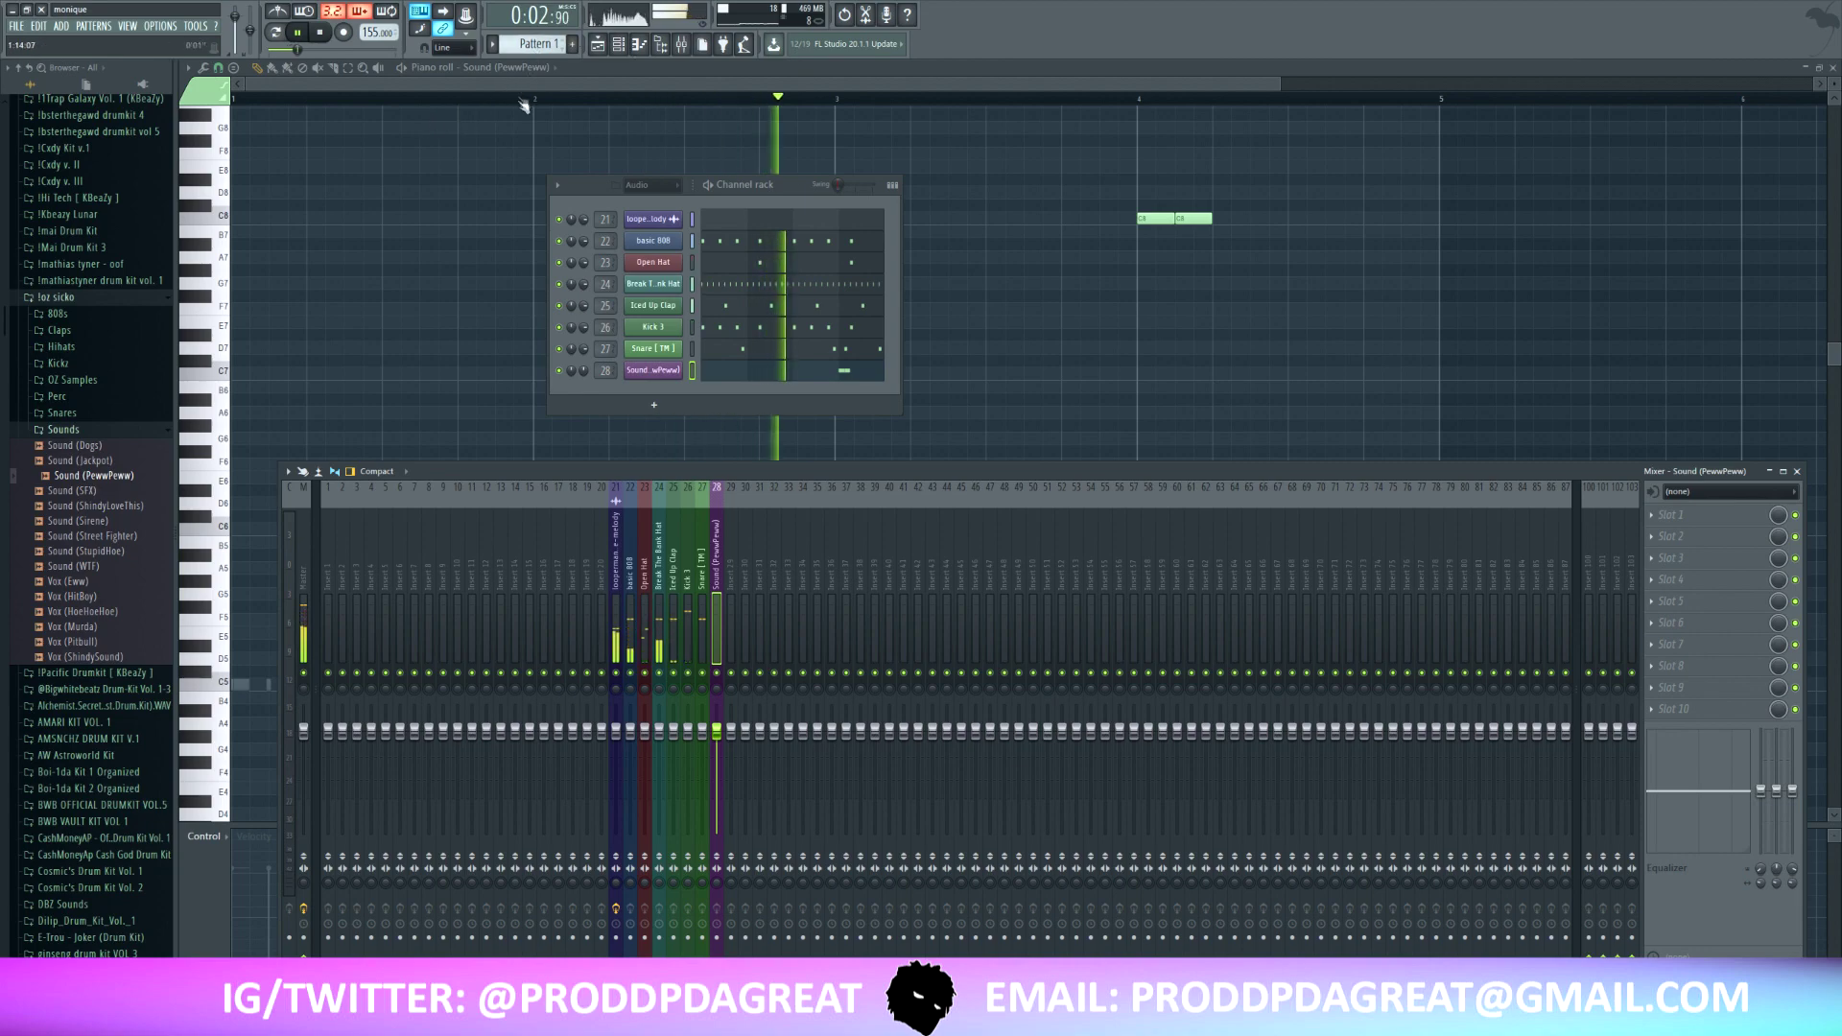
key("F5")
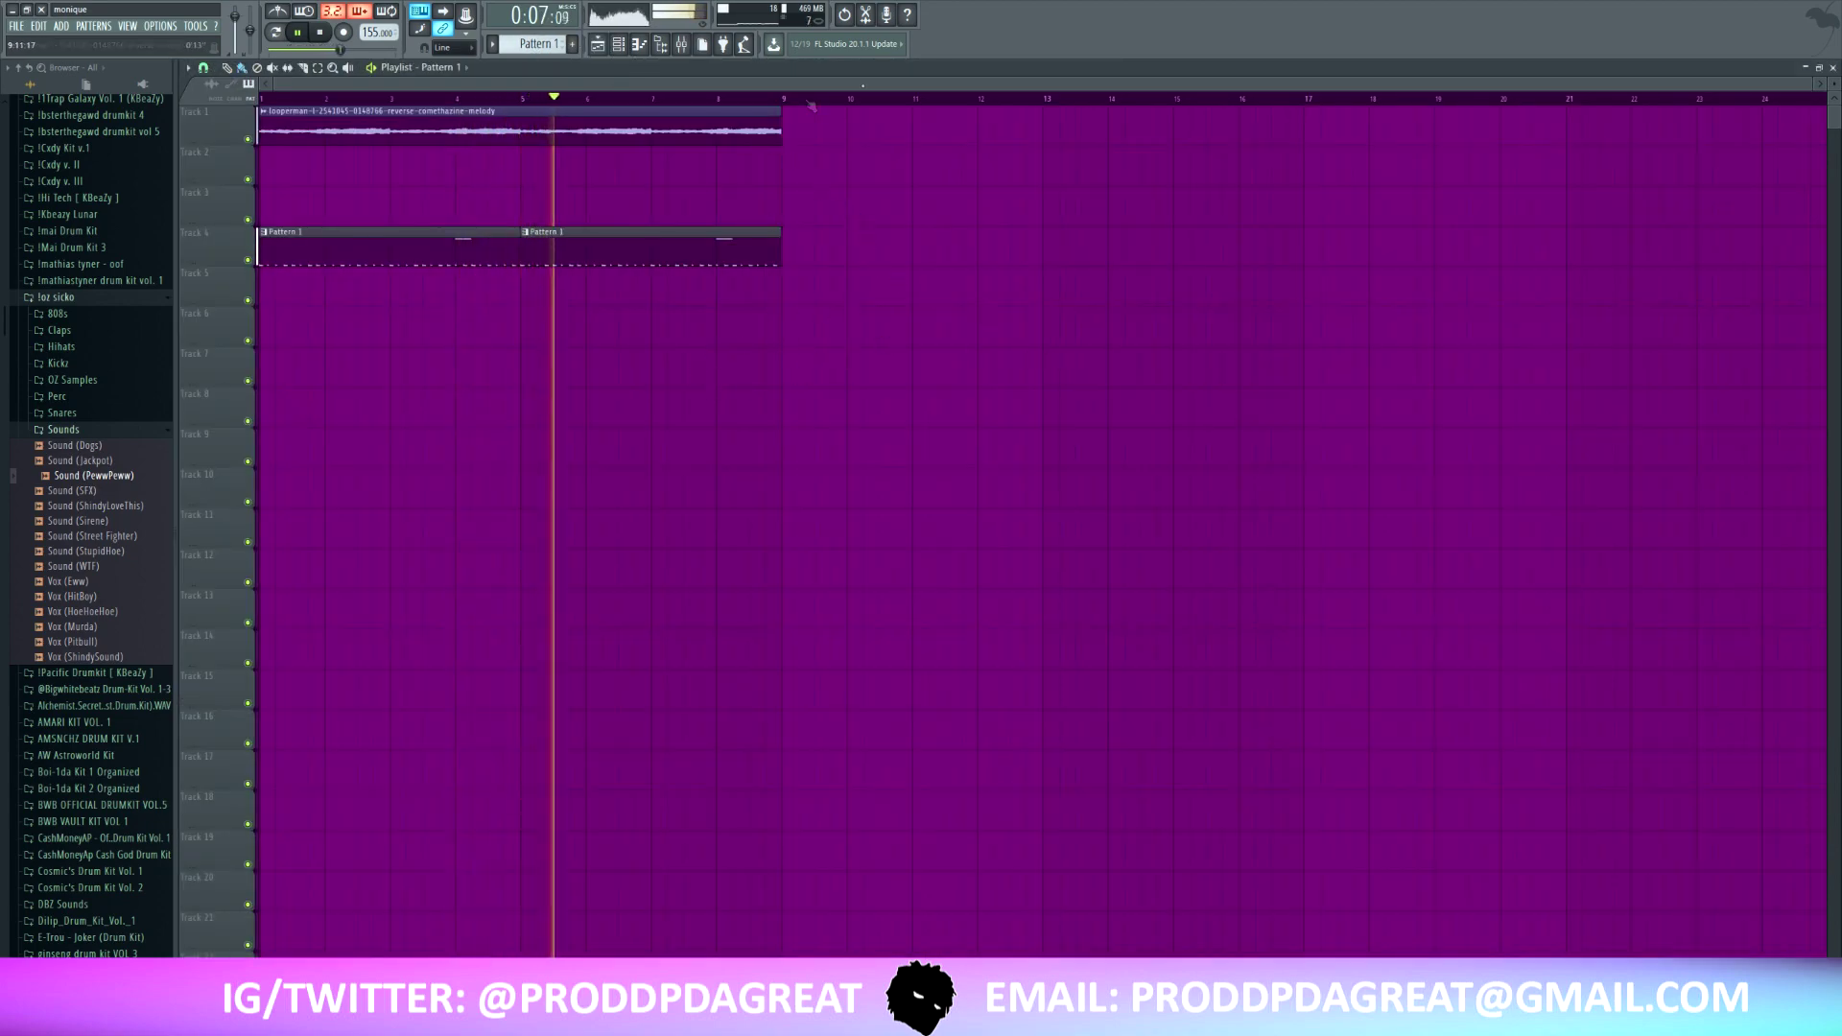
left_click(537, 43)
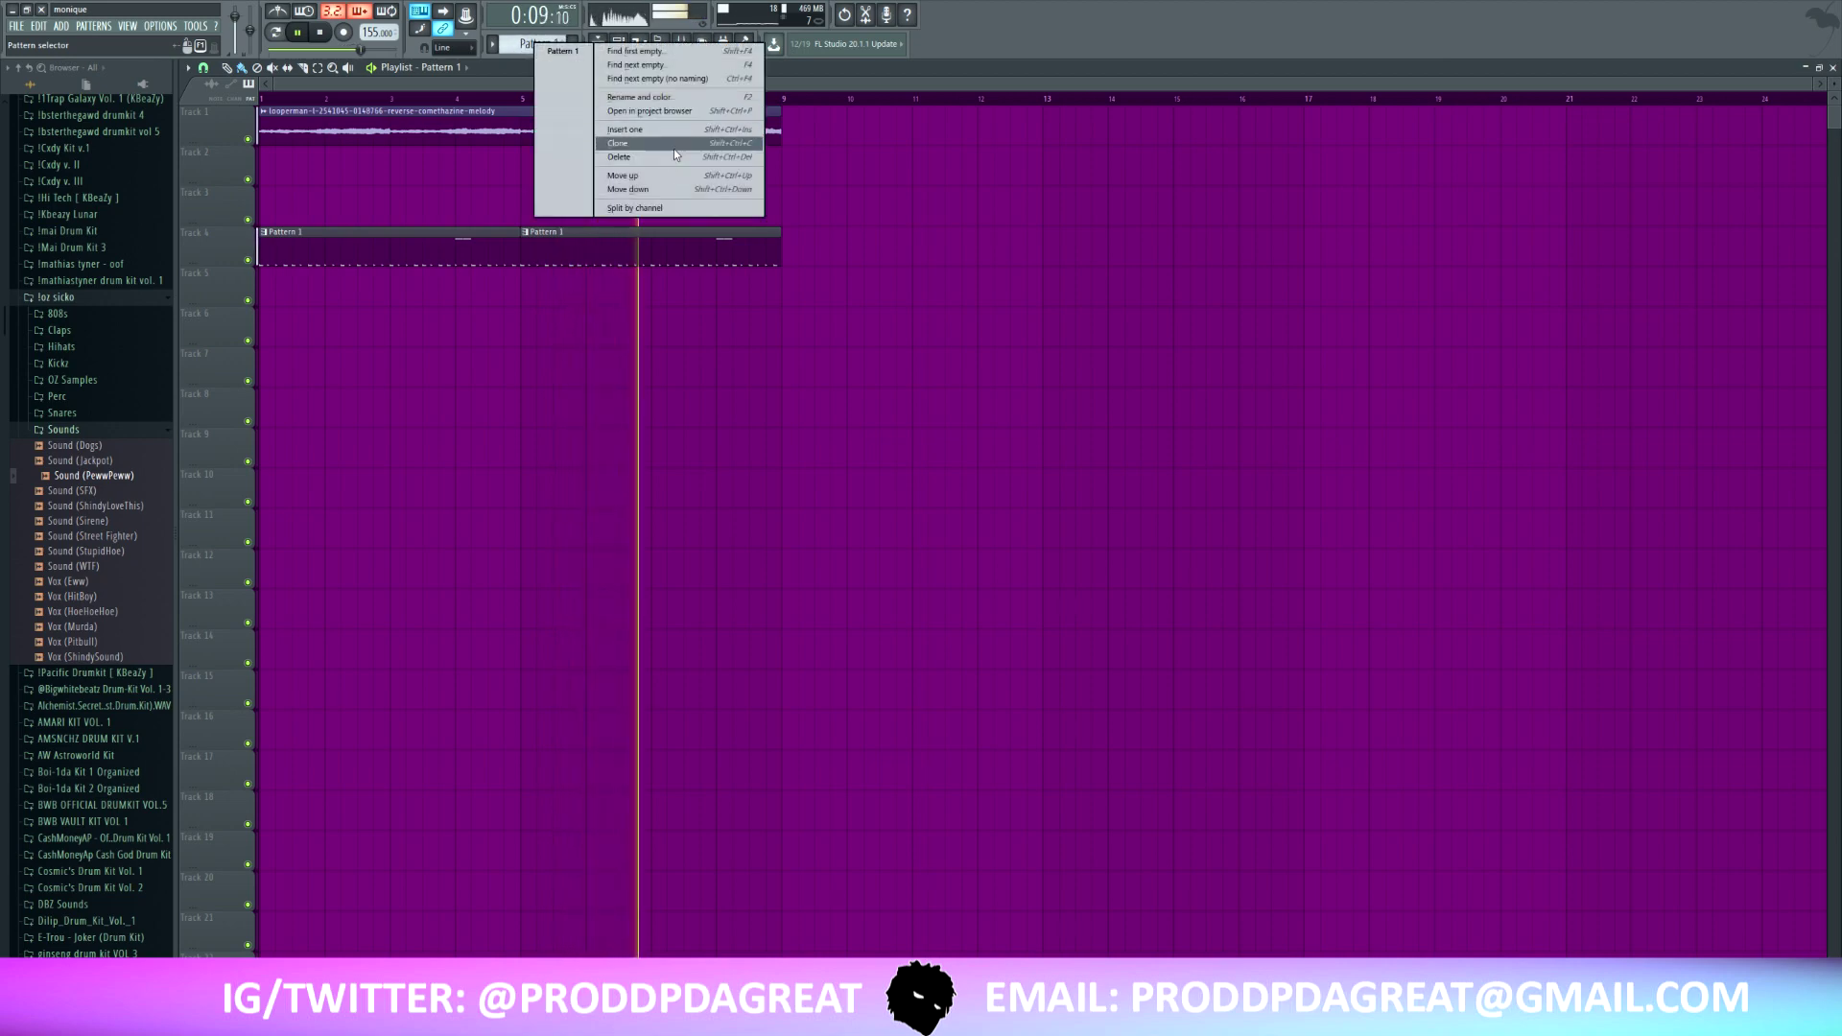
left_click(639, 96)
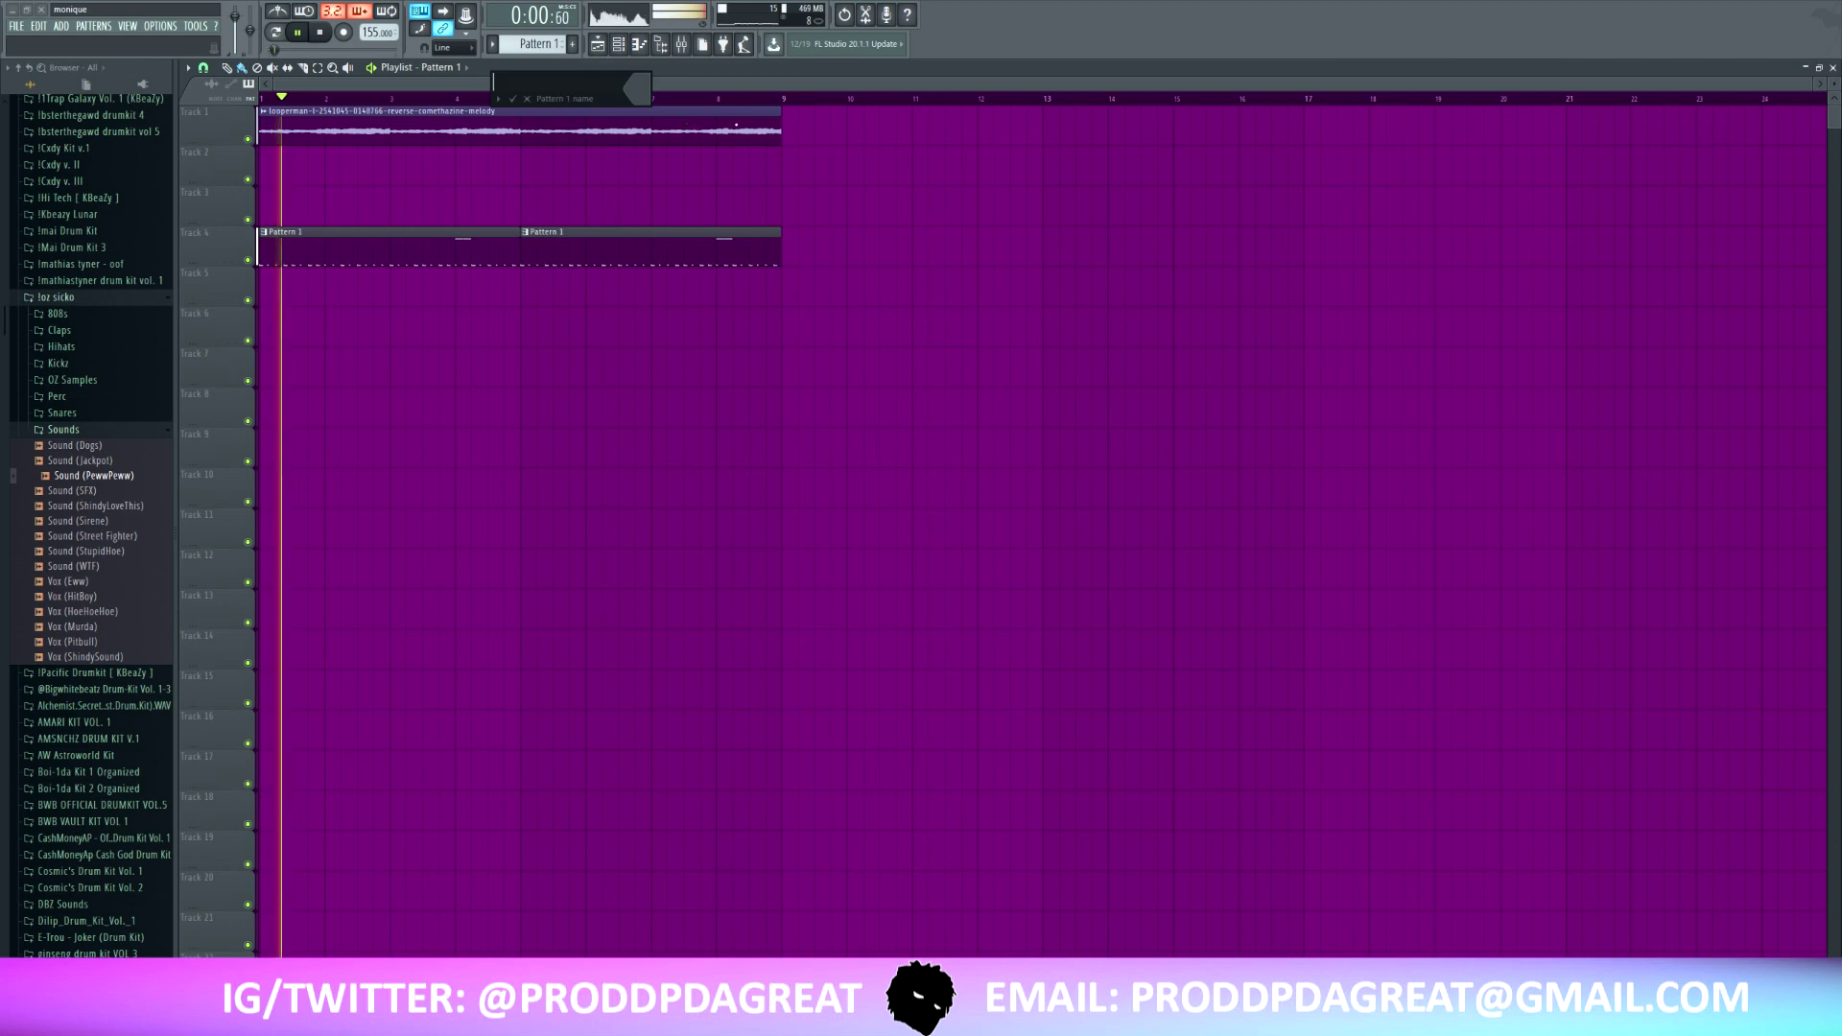
key("Escape")
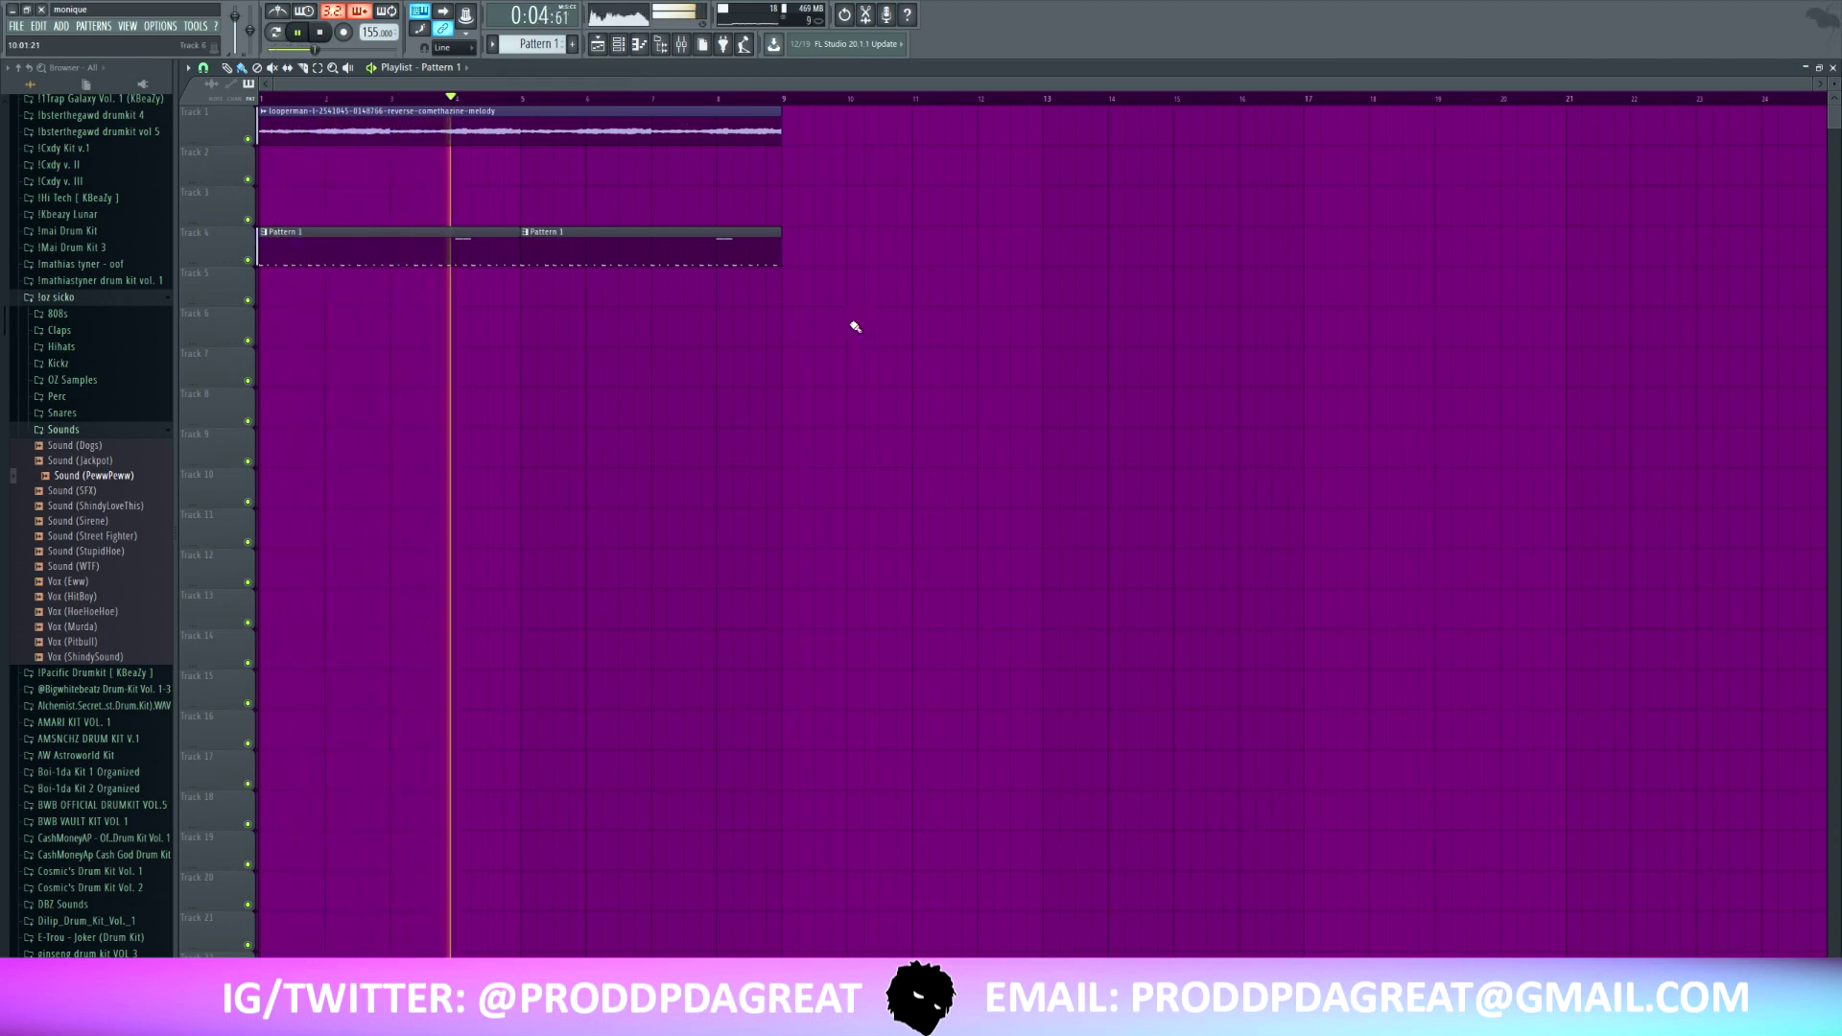
- Merge the two Pattern 1 clips on track 4 into one pattern and name it drums
left_click_drag(797, 345, 307, 185)
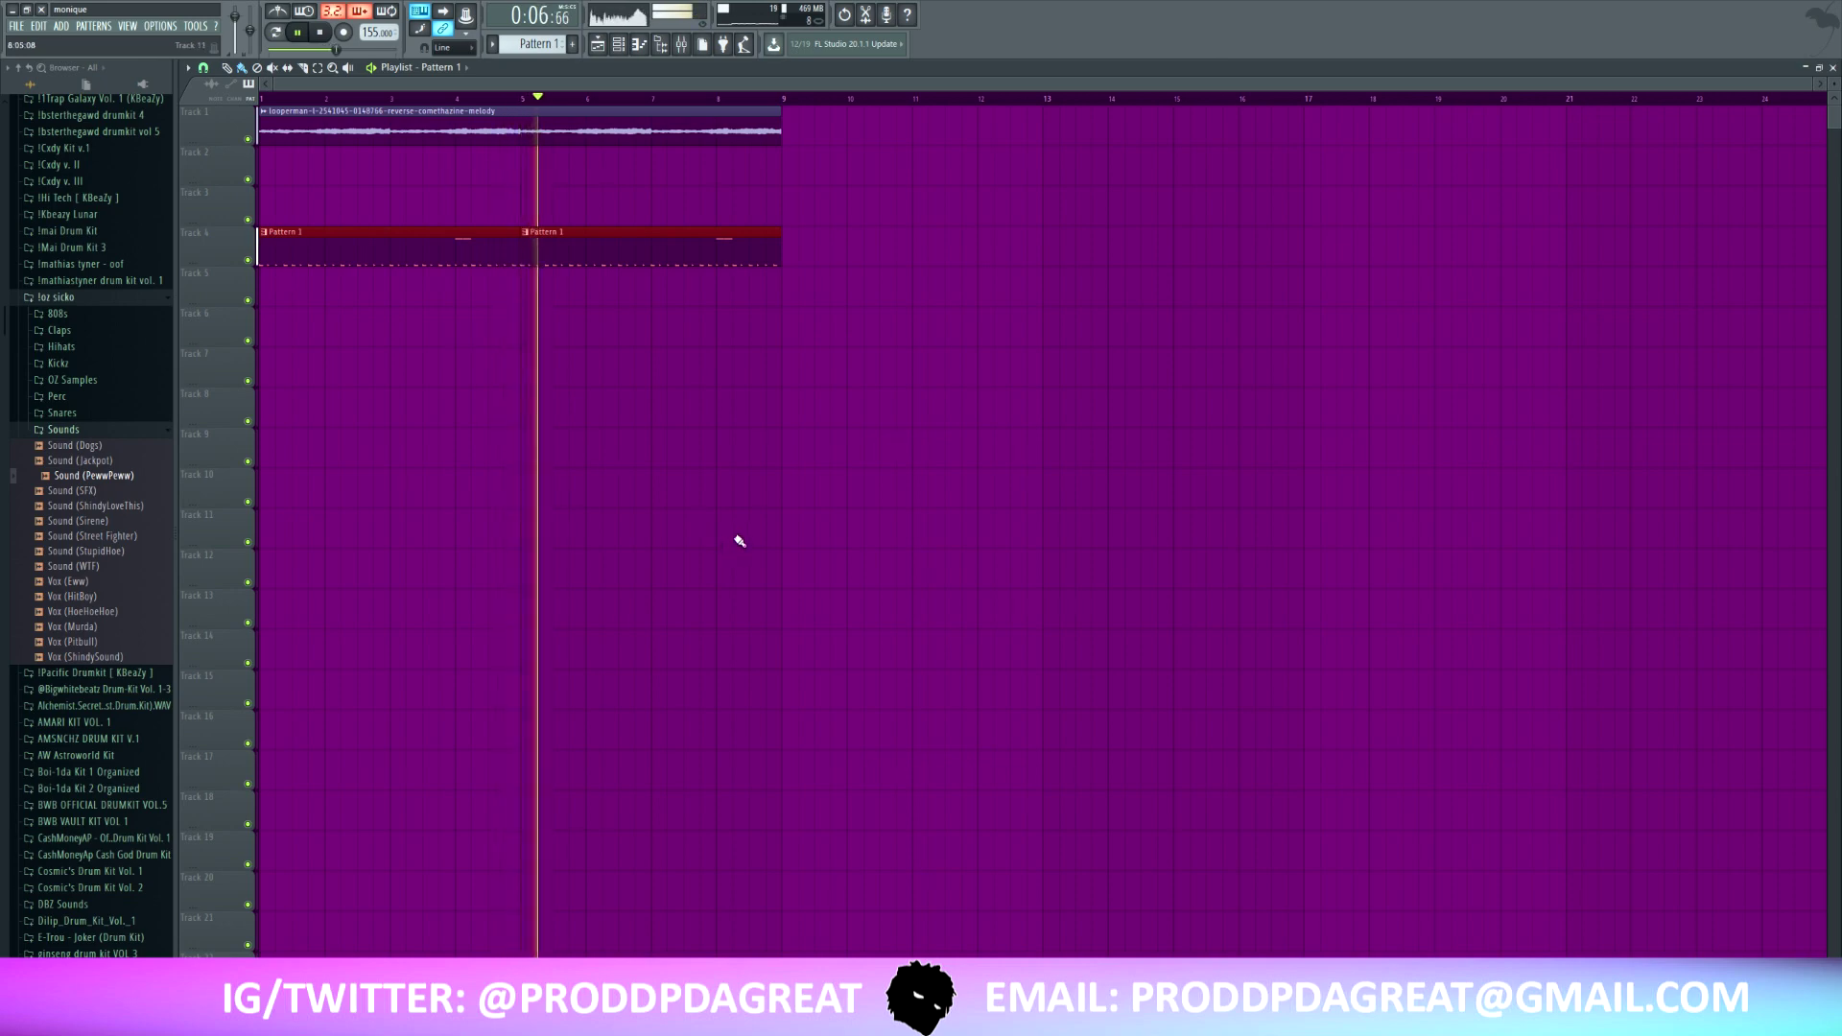
left_click(532, 43)
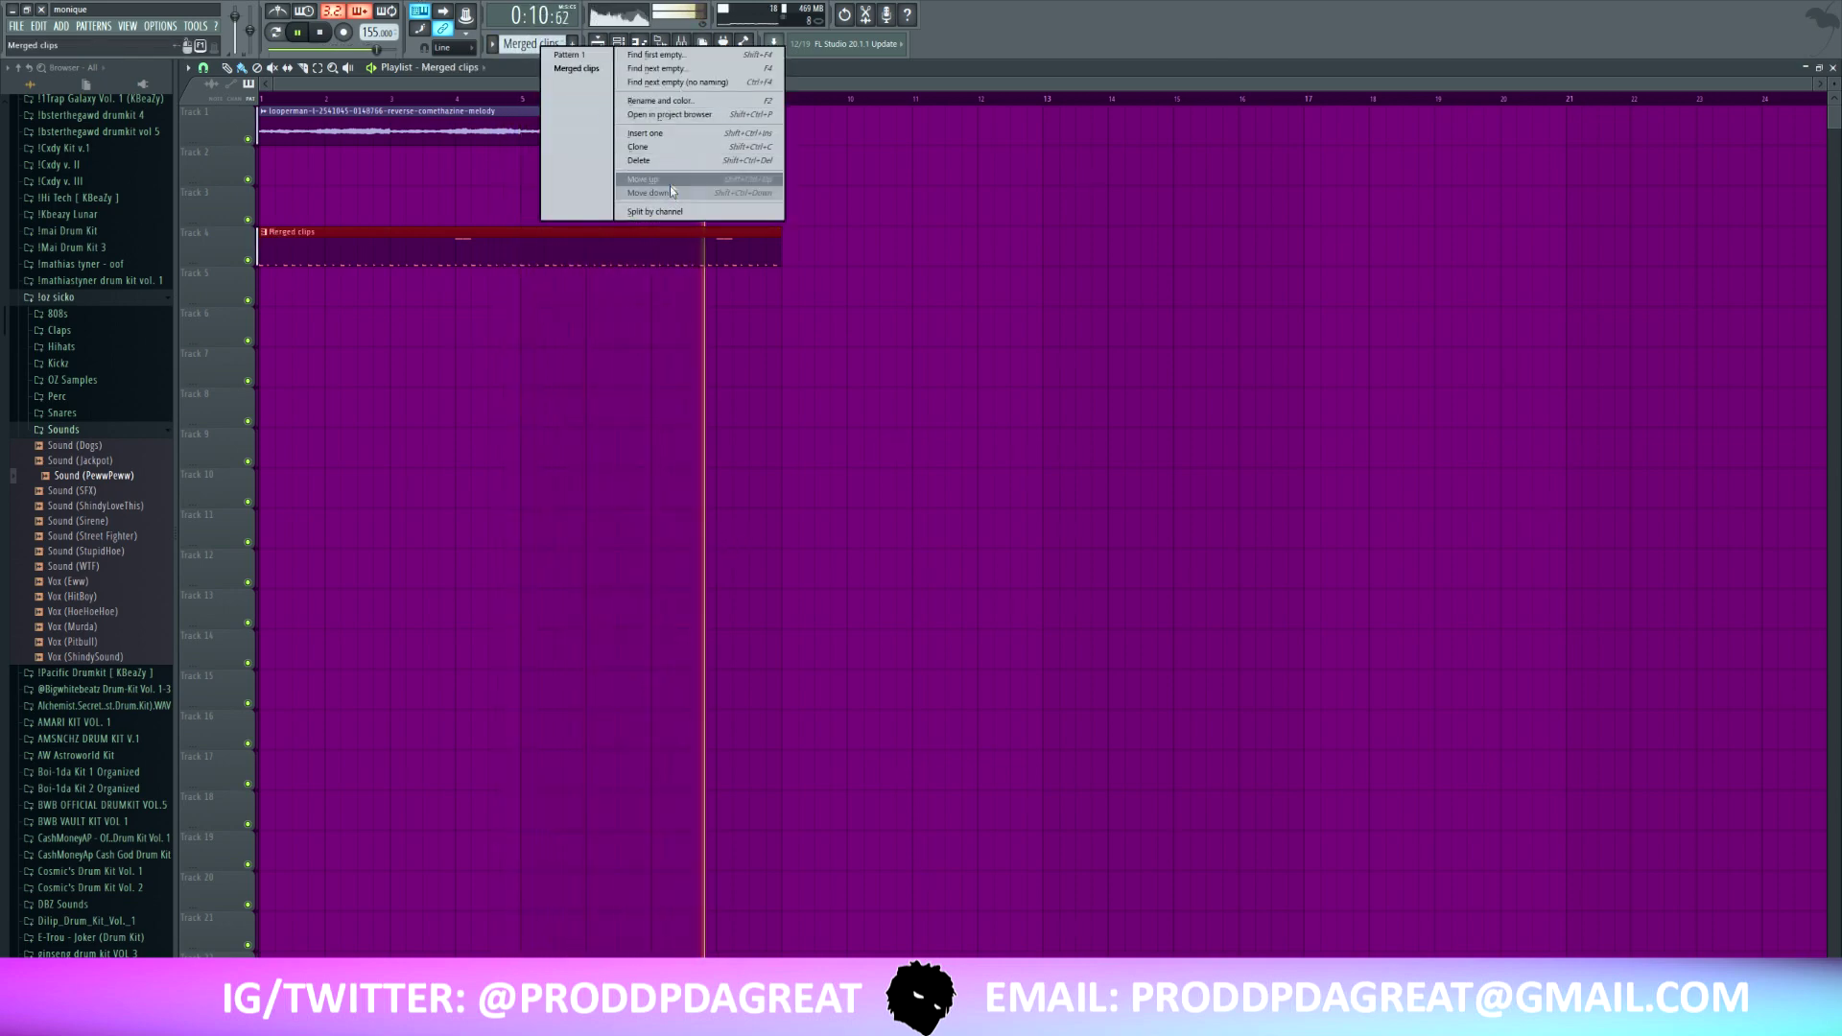
left_click(666, 99)
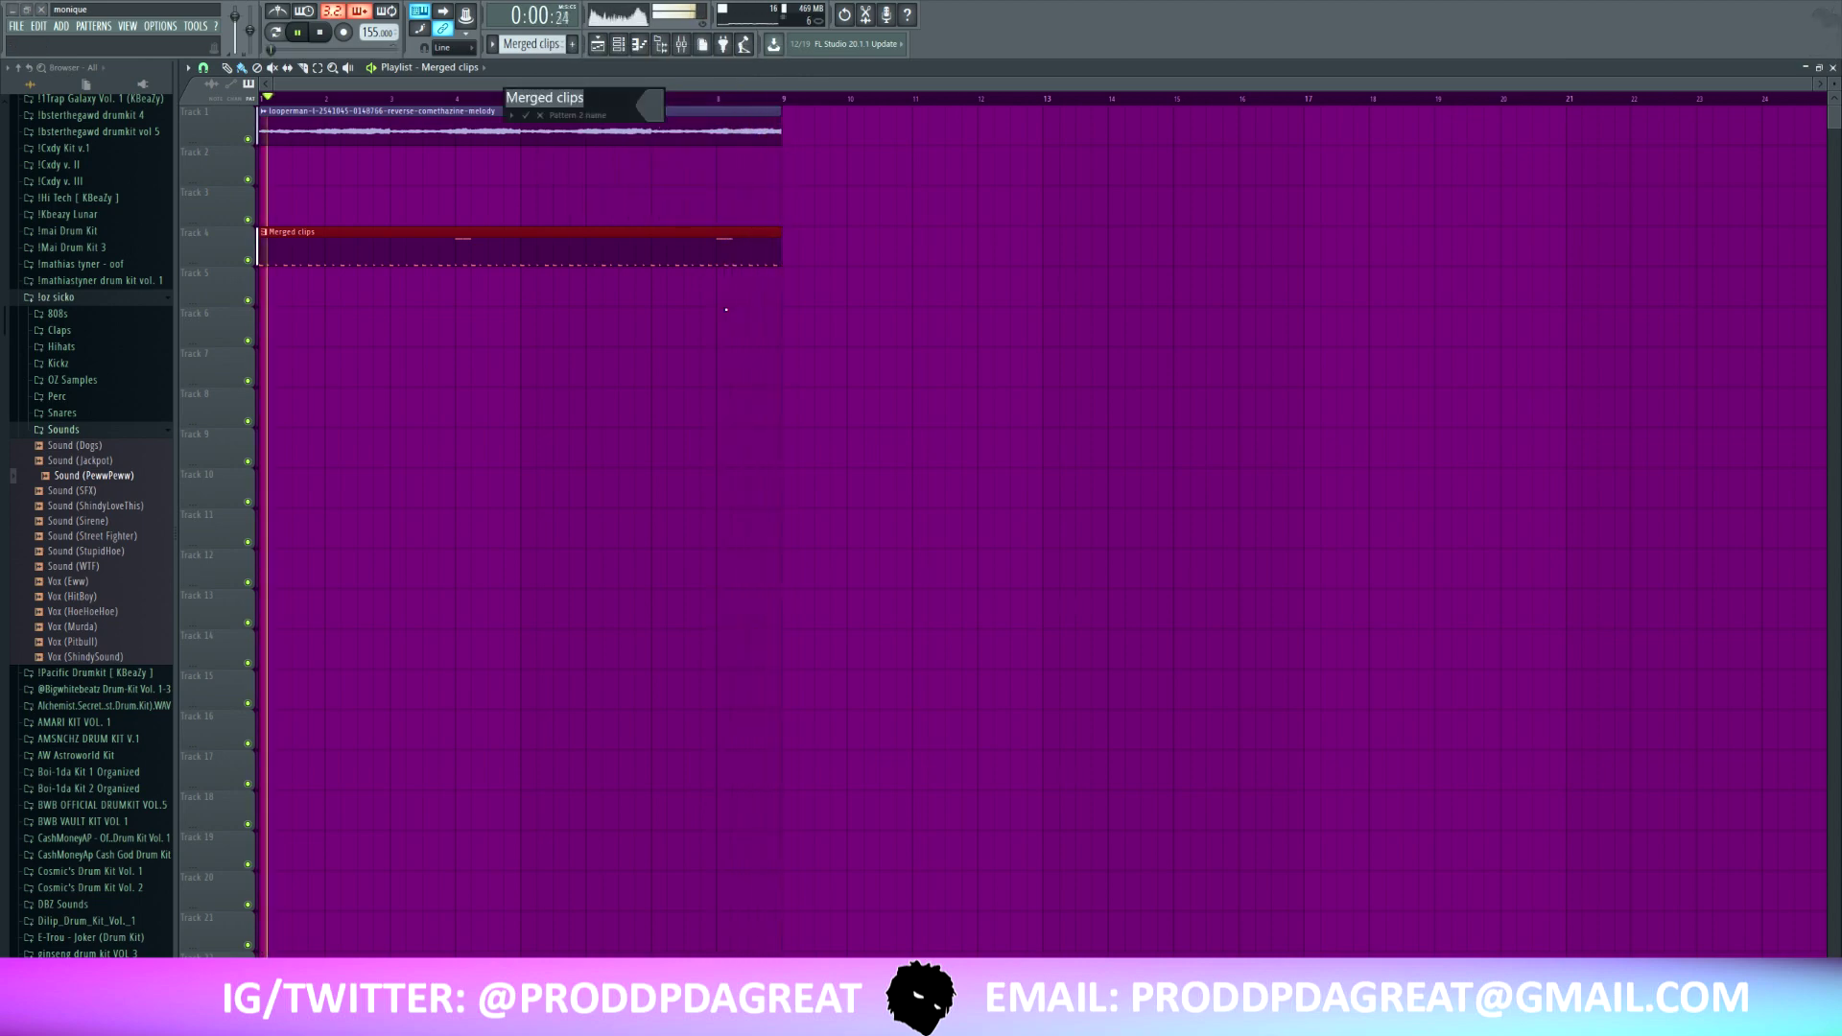
key("Return")
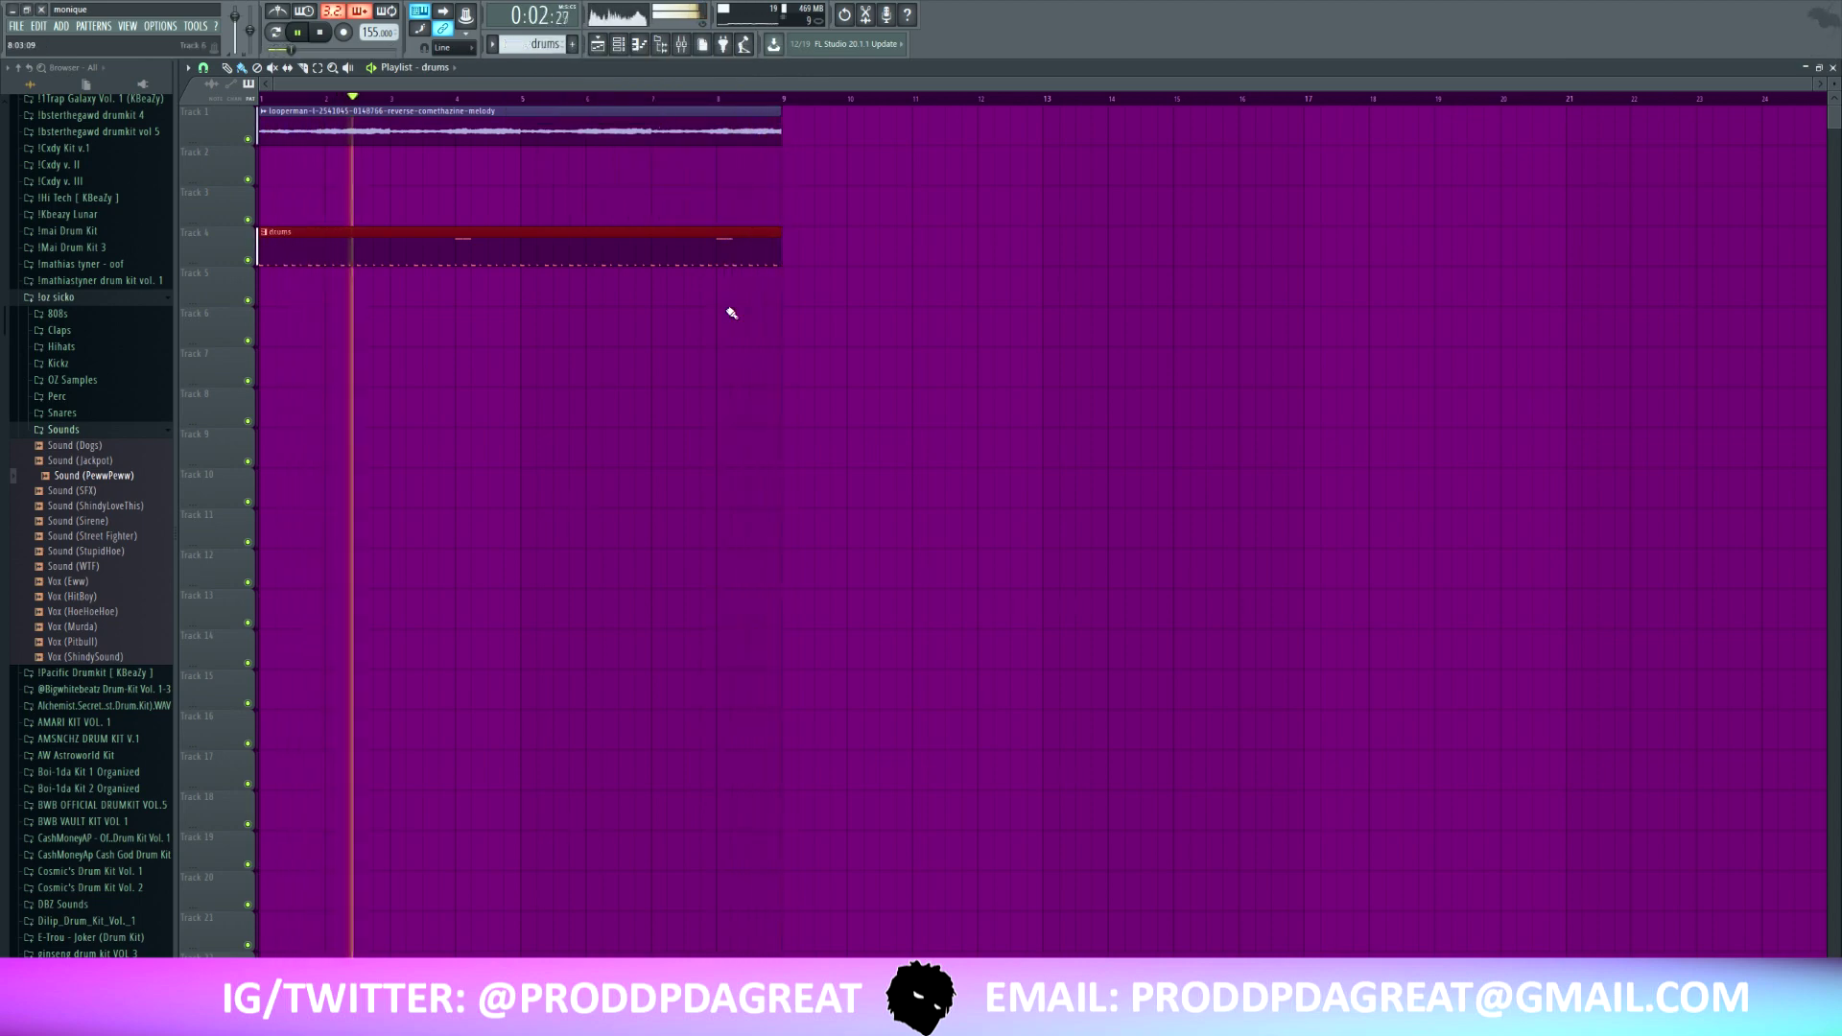
- Split the drums pattern by channel and stack the resulting clips on tracks 2 to 8, with basic 808 on track 3
left_click(545, 43)
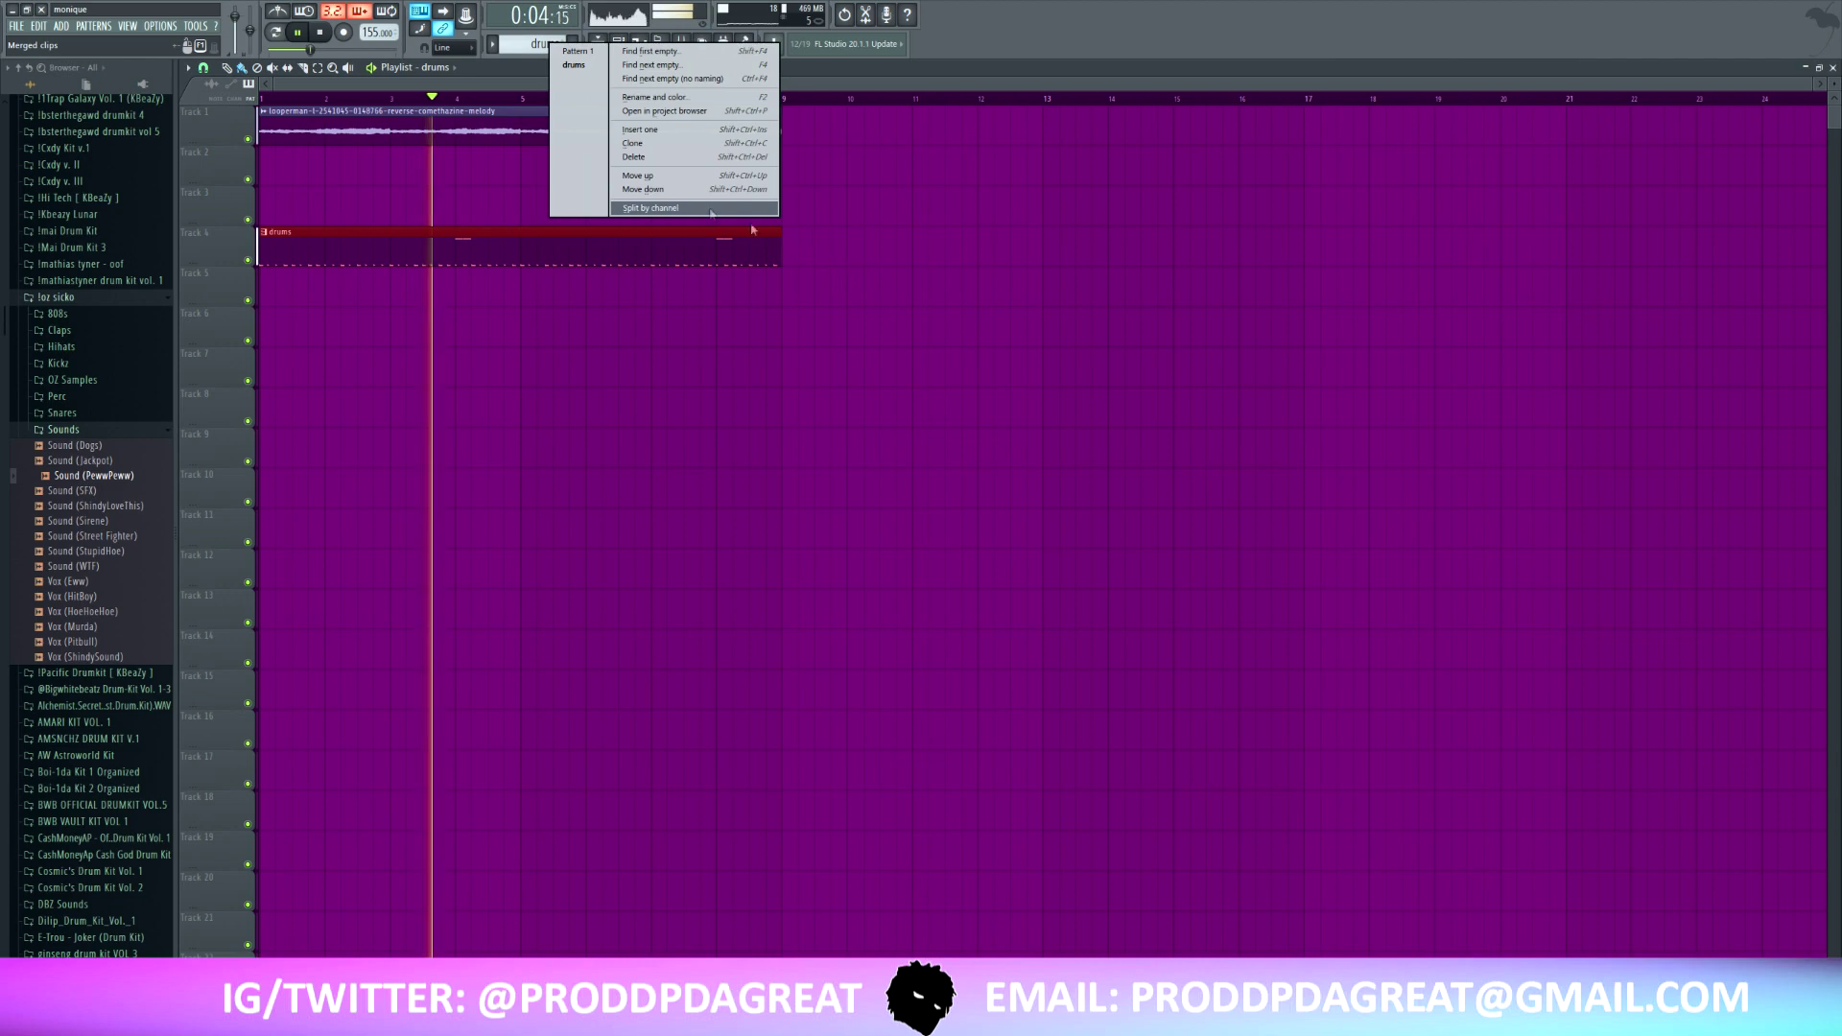
left_click(700, 210)
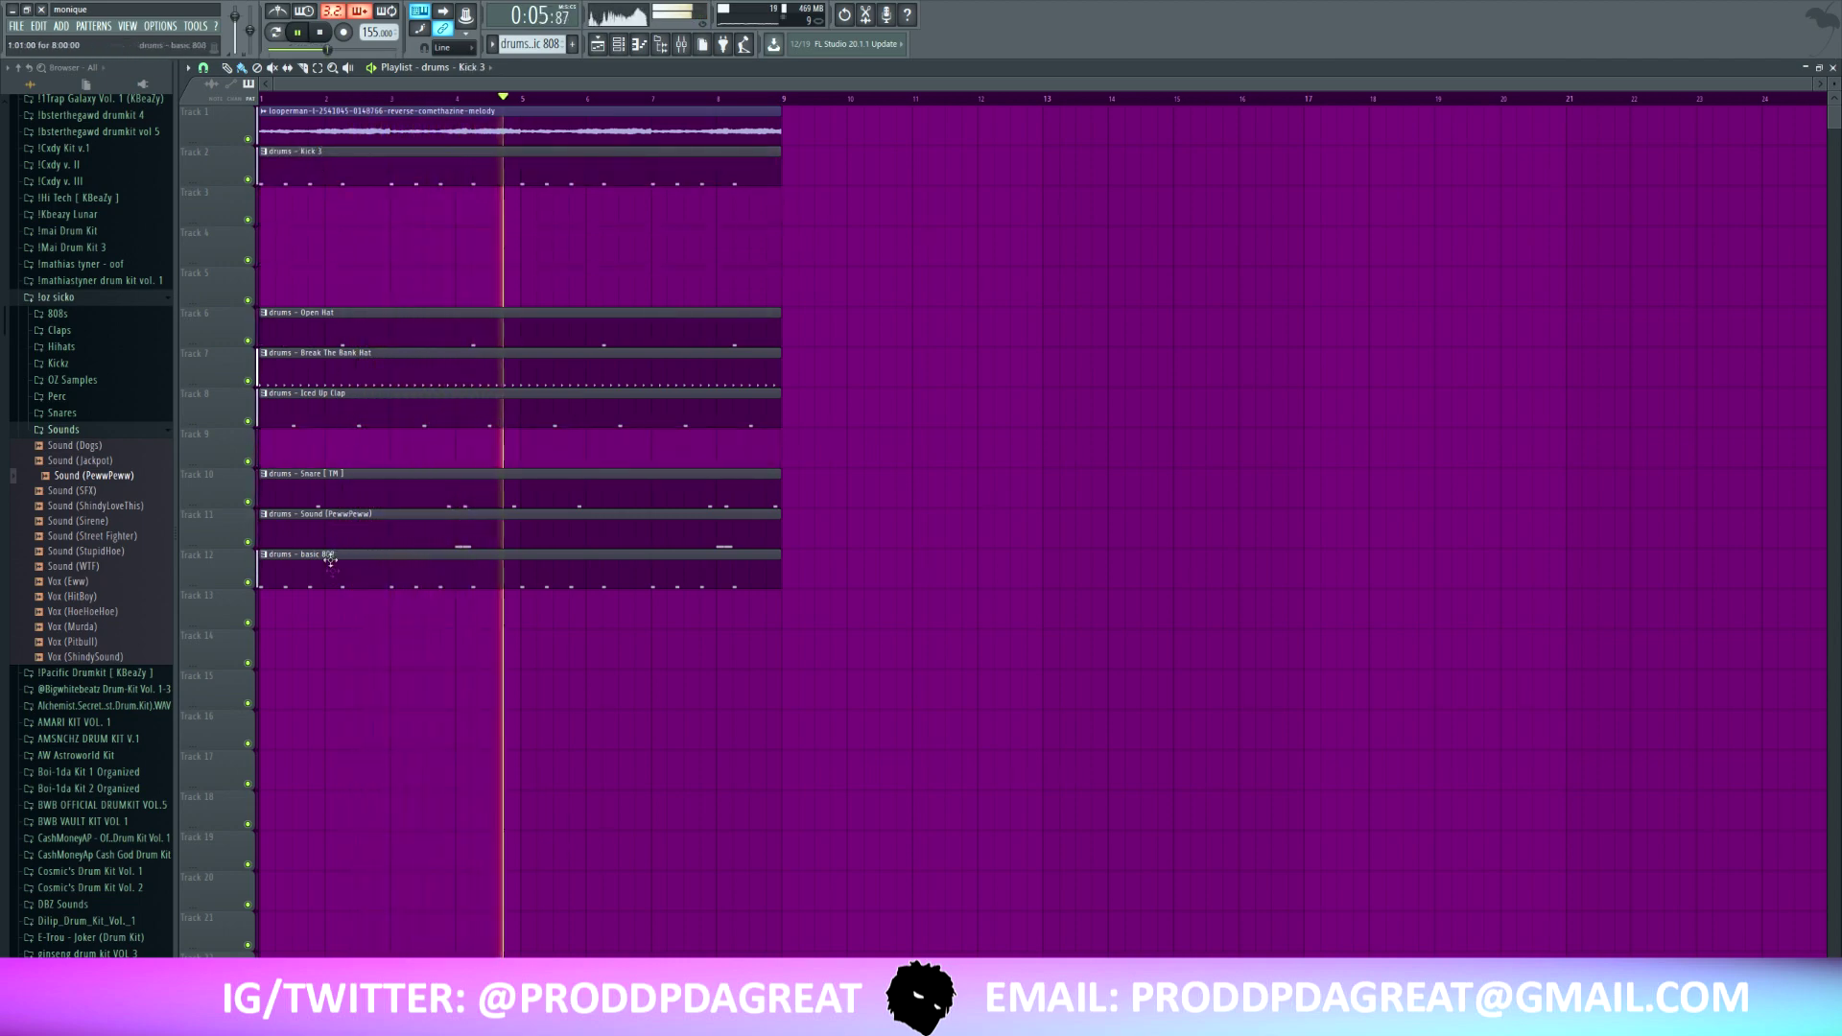
left_click_drag(330, 561, 330, 199)
left_click_drag(374, 427, 368, 243)
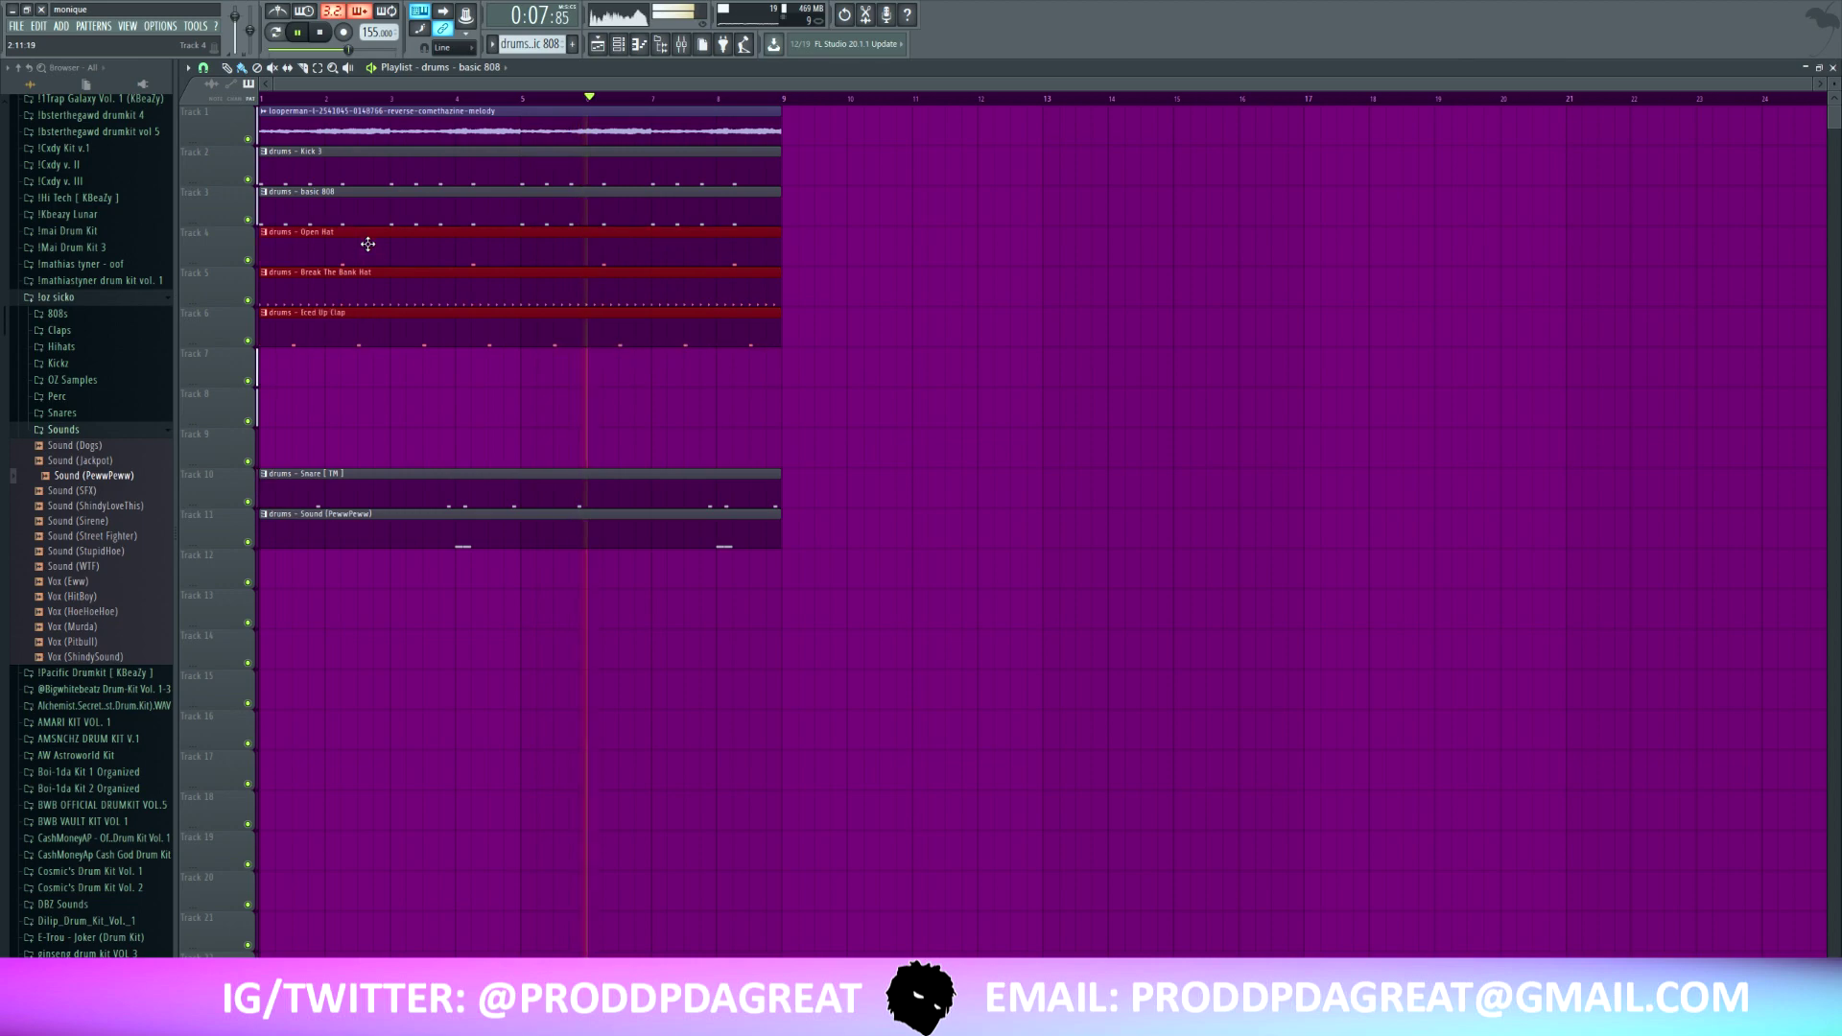
left_click_drag(378, 481, 371, 383)
left_click(844, 544)
- Duplicate the melody and all drum clips end to end until the arrangement fills bars 1 to 80
key("ctrl+a")
key("ctrl+b")
key("ctrl+b")
key("ctrl+b")
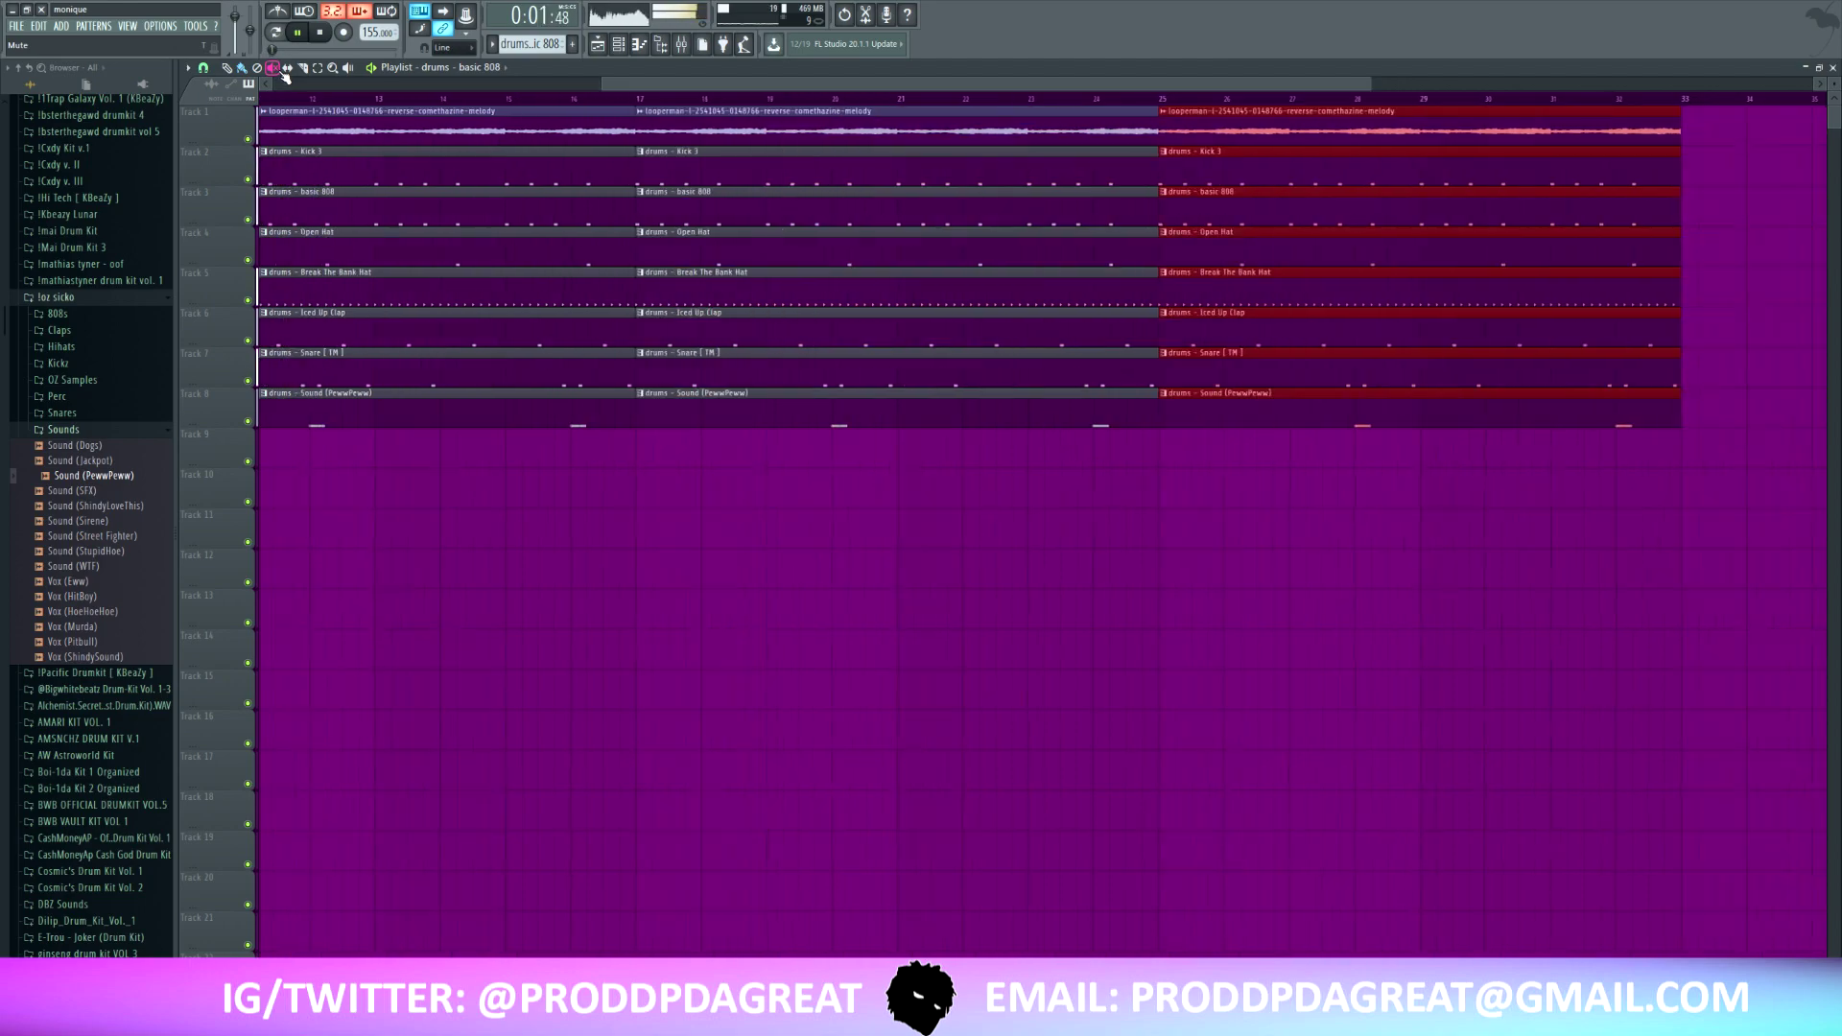
key("ctrl+b")
key("ctrl+b")
key("ctrl+b")
key("ctrl+b")
key("ctrl+b")
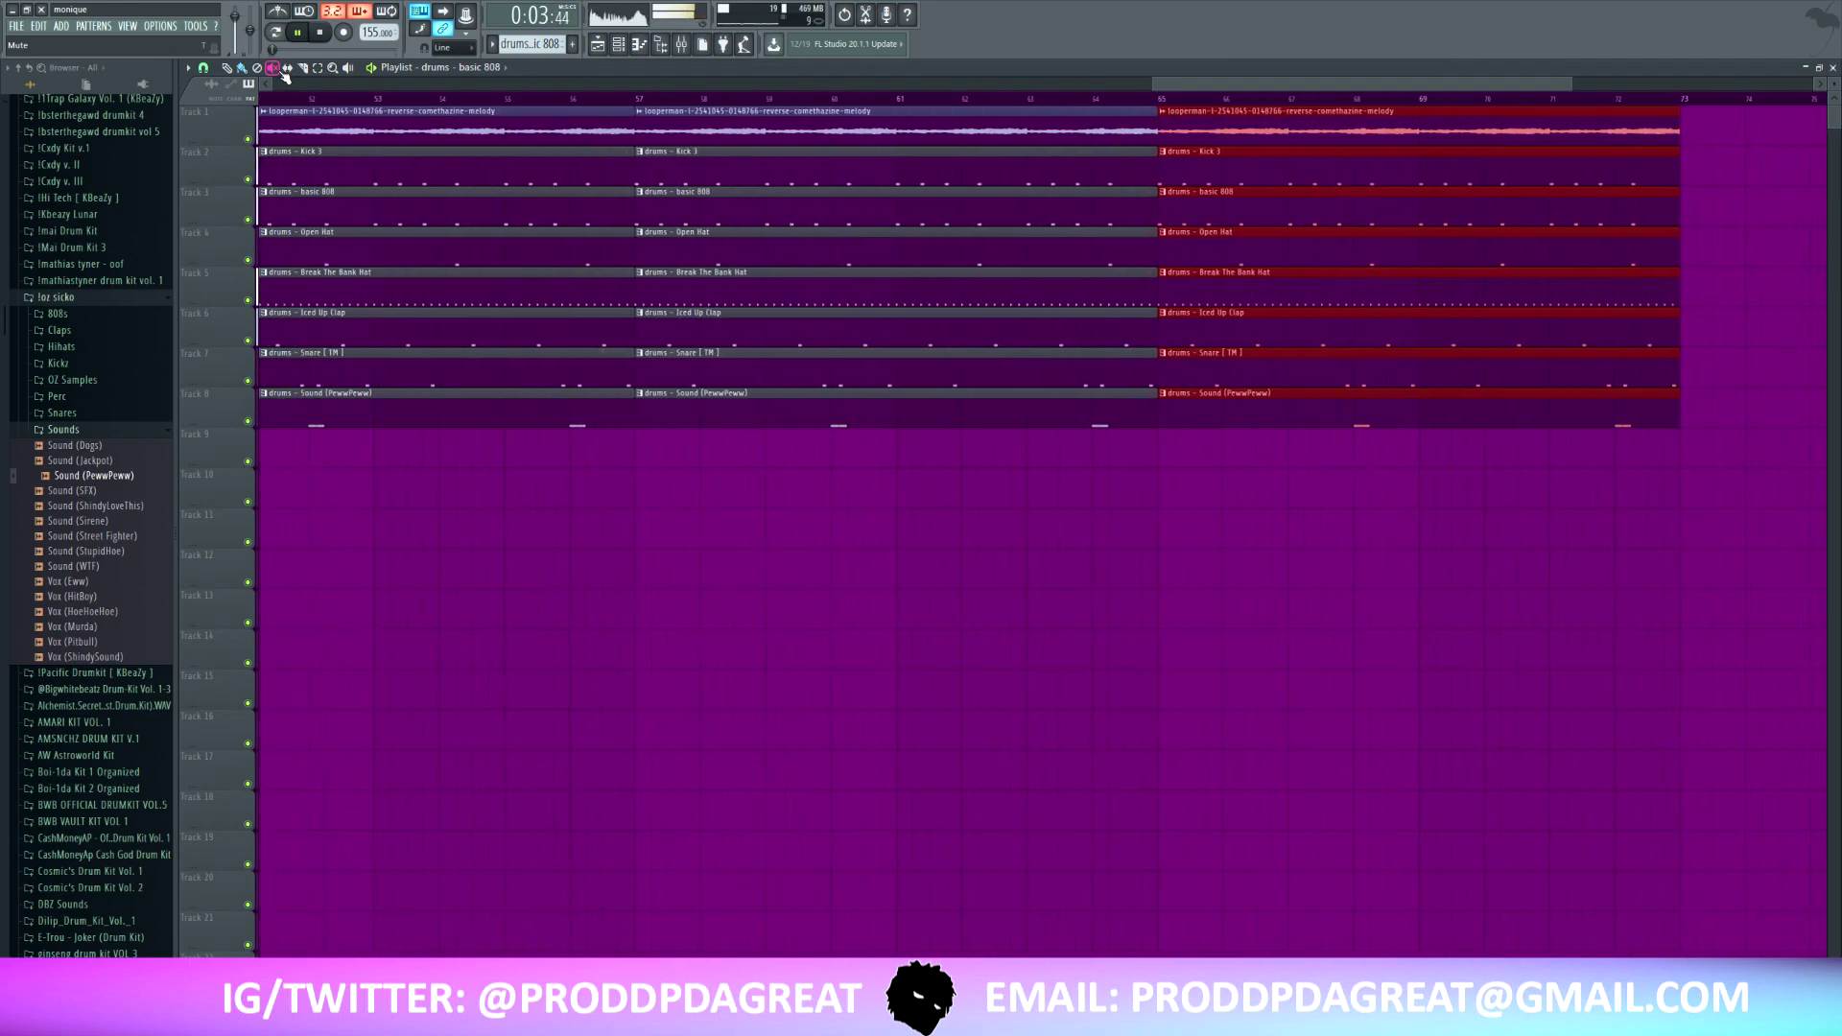
key("ctrl+d")
- Delete all drum clips in bars 1 to 8 and the Kick 3 clip in bars 9 to 16
left_click_drag(1207, 86, 273, 86)
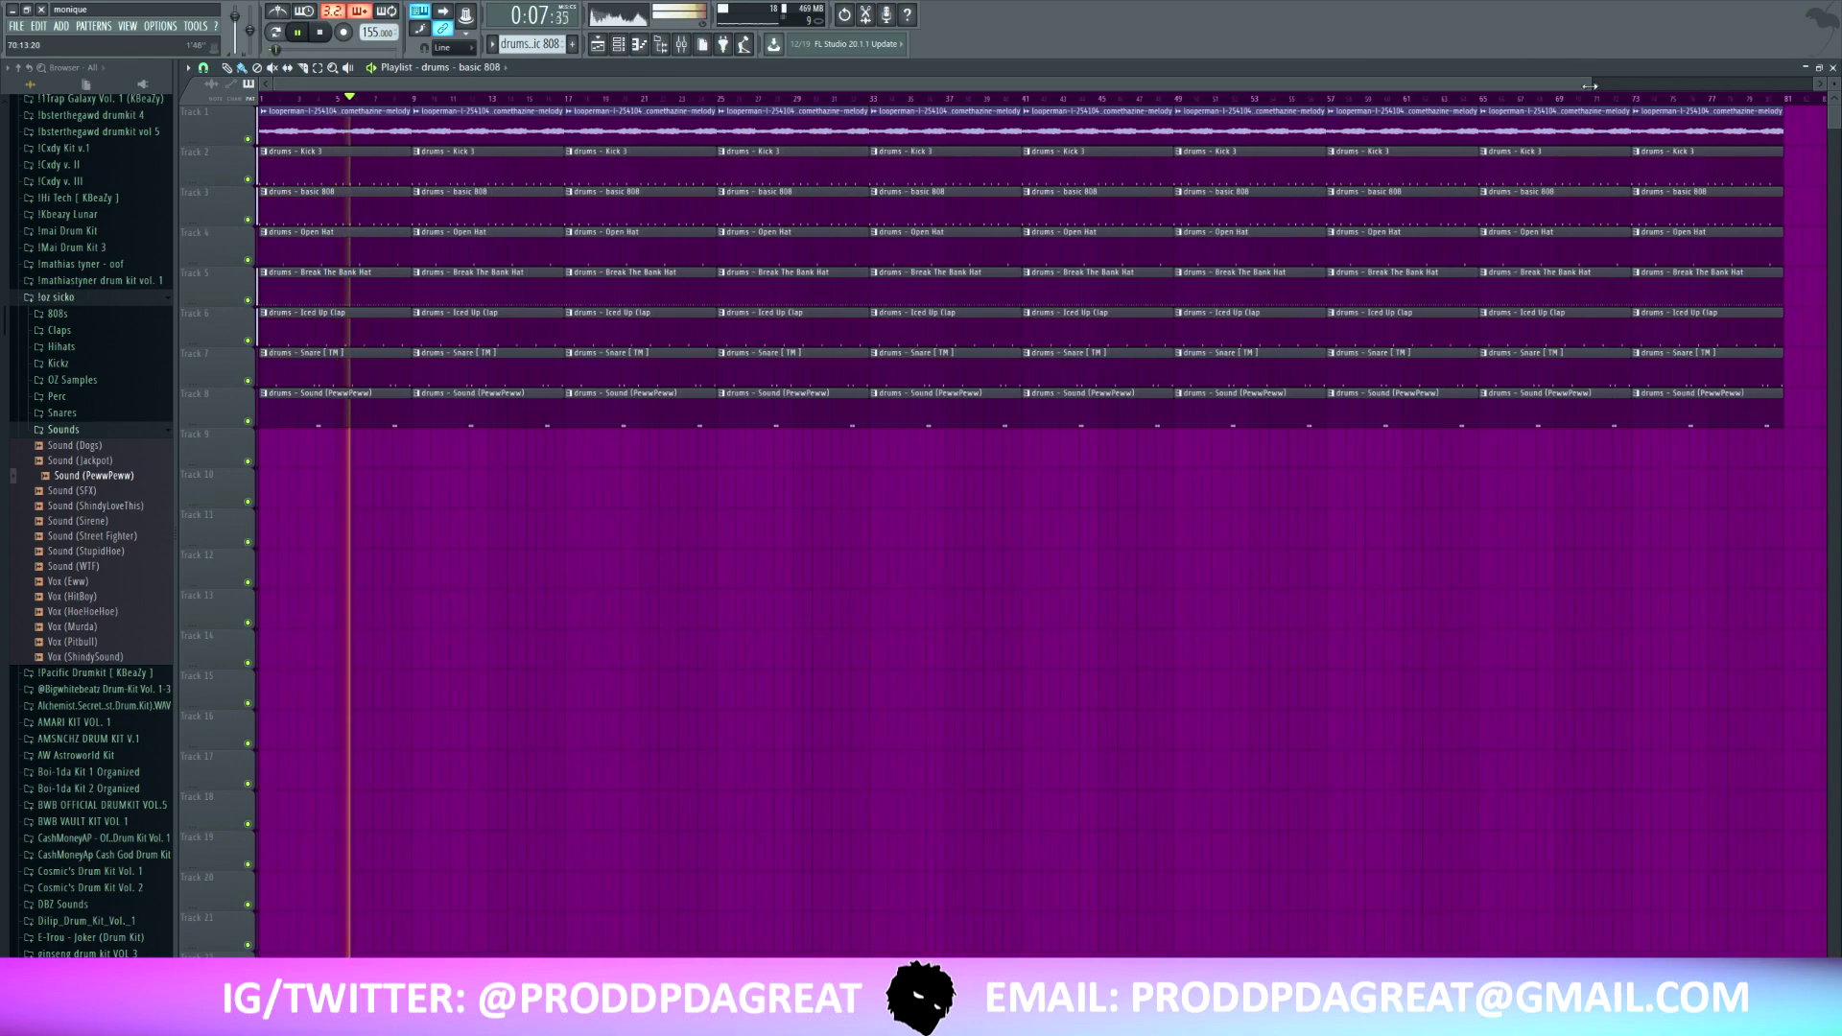
left_click_drag(1589, 86, 1621, 86)
left_click_drag(316, 218, 376, 394)
key("Delete")
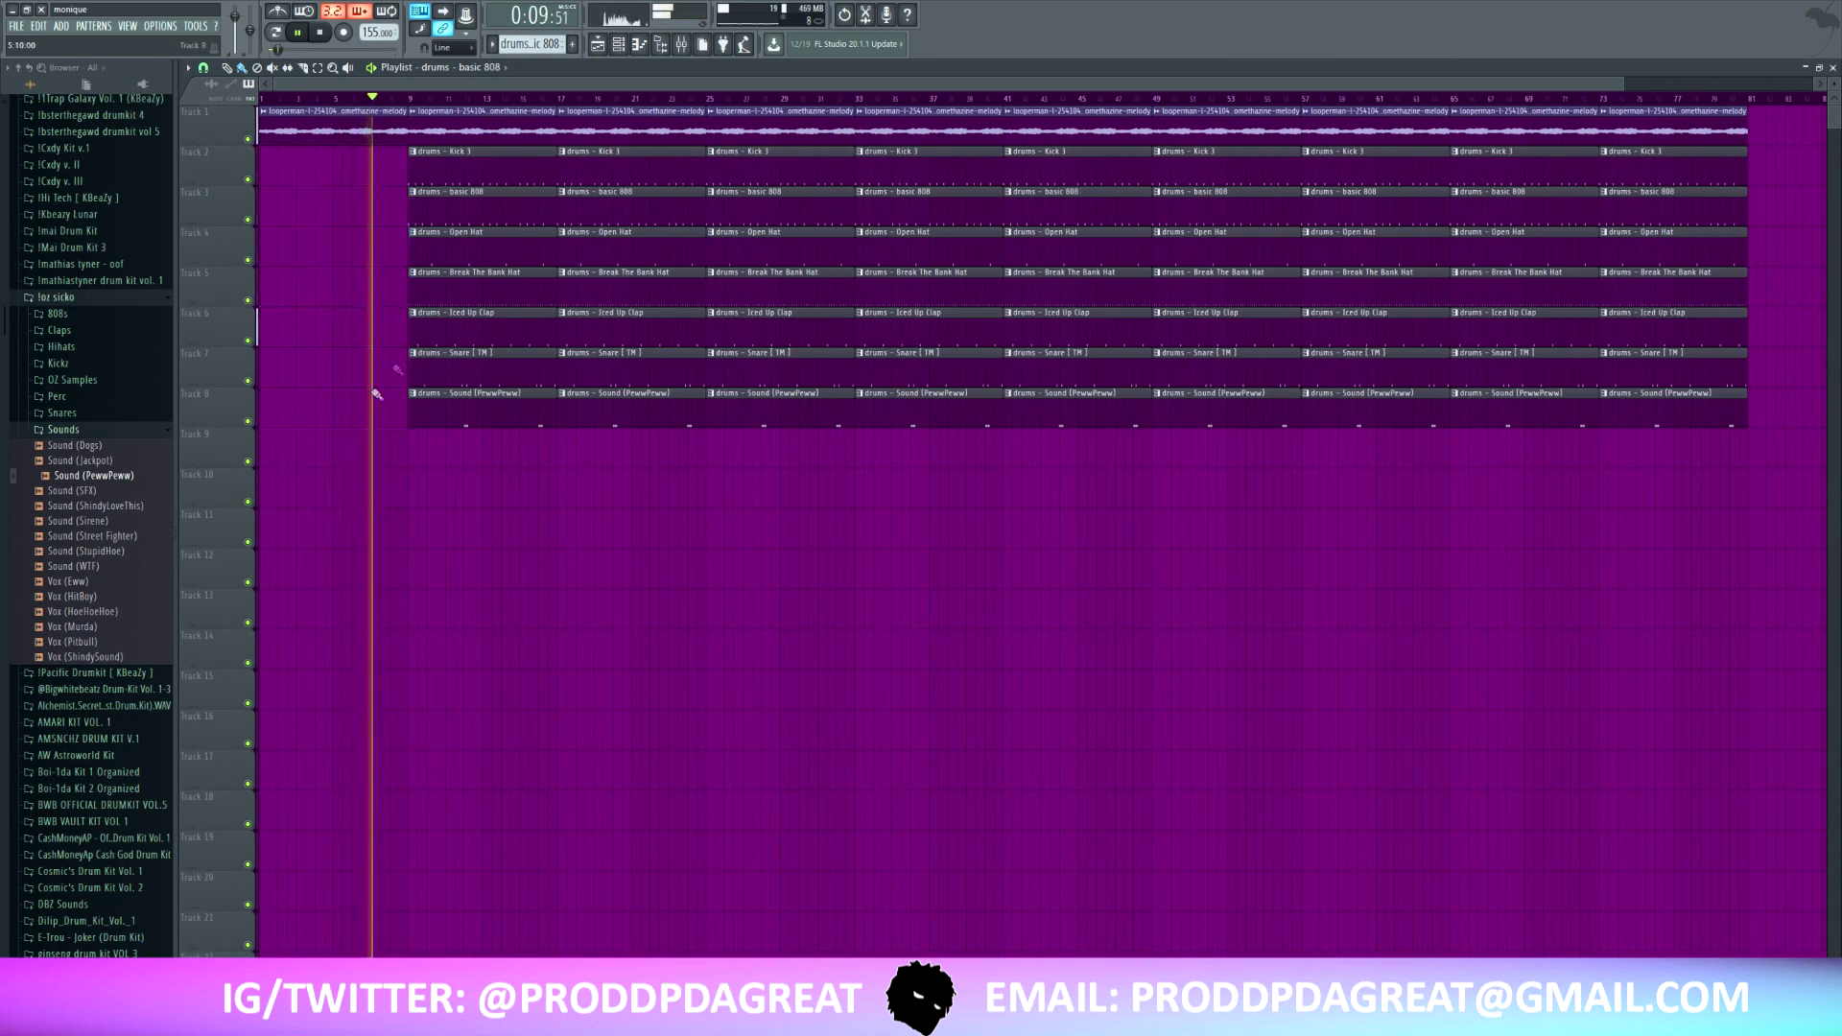
left_click(484, 165)
key("Delete")
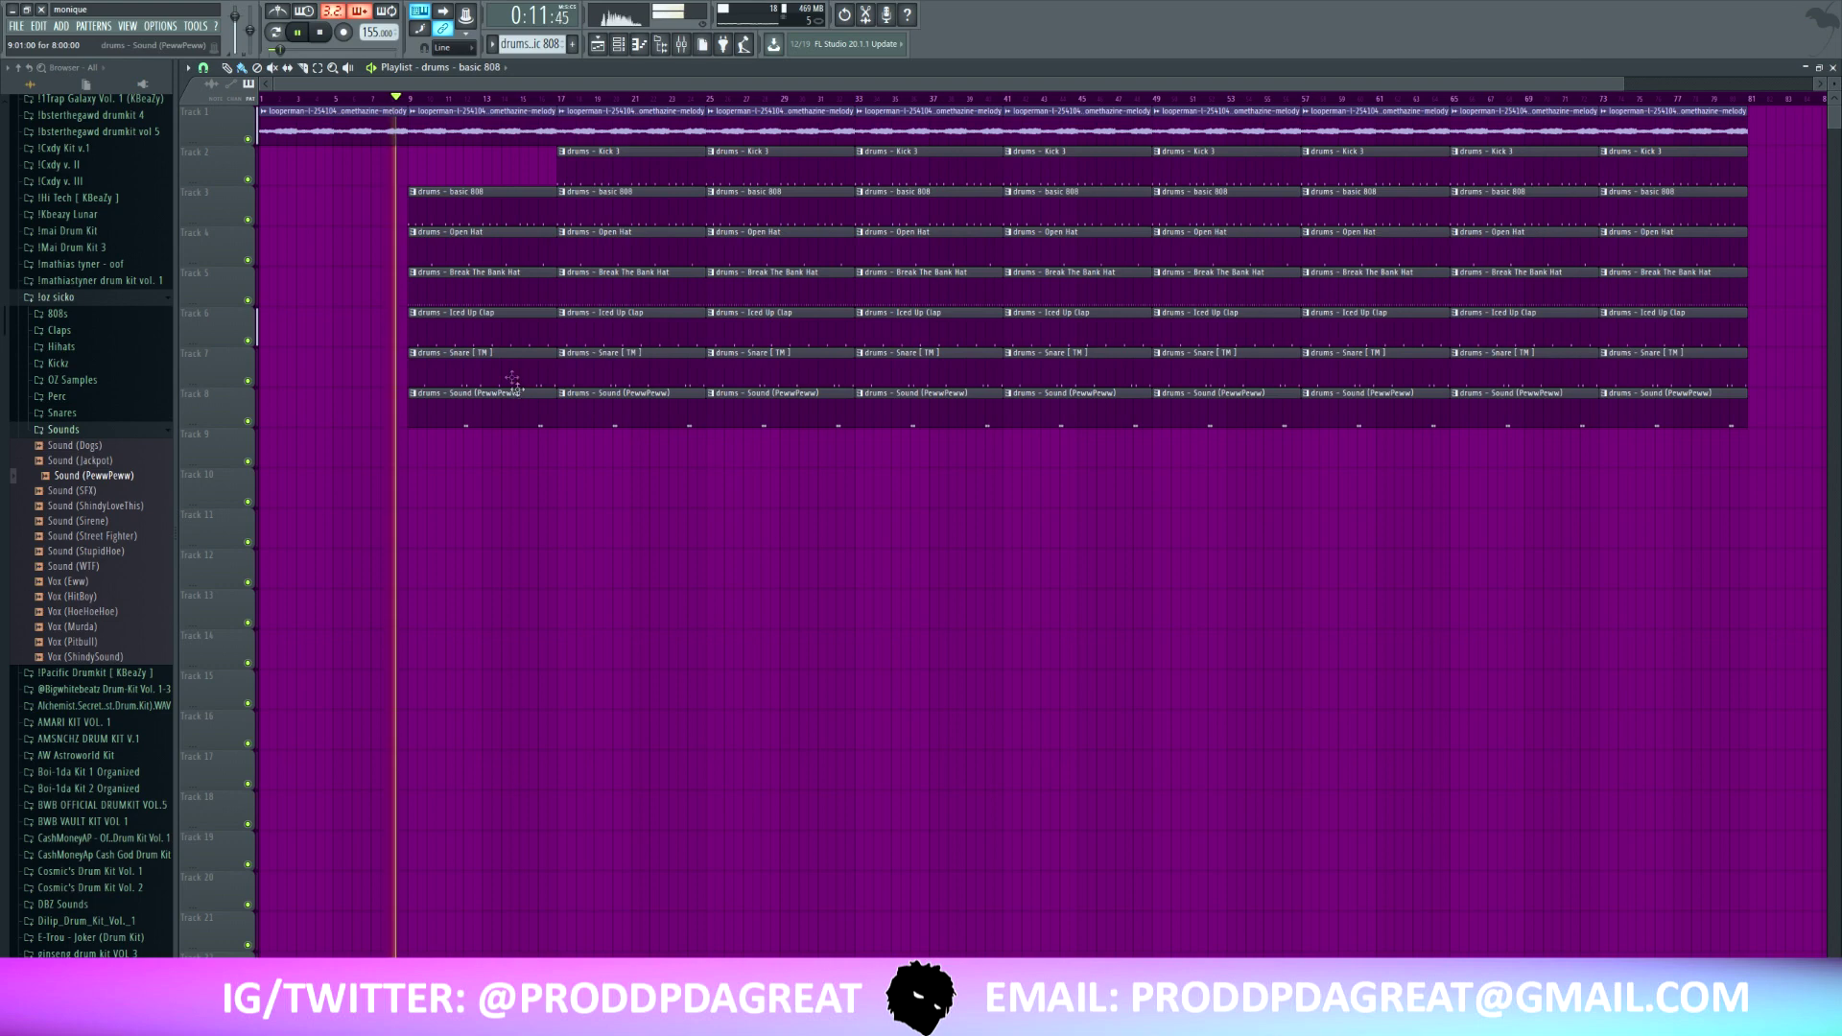
- Try removing the Open Hat, Break The Bank Hat, Iced Up Clap, Snare and PewwPeww clips from bars 9 to 16, and undo it
left_click_drag(500, 259, 518, 439)
key("Delete")
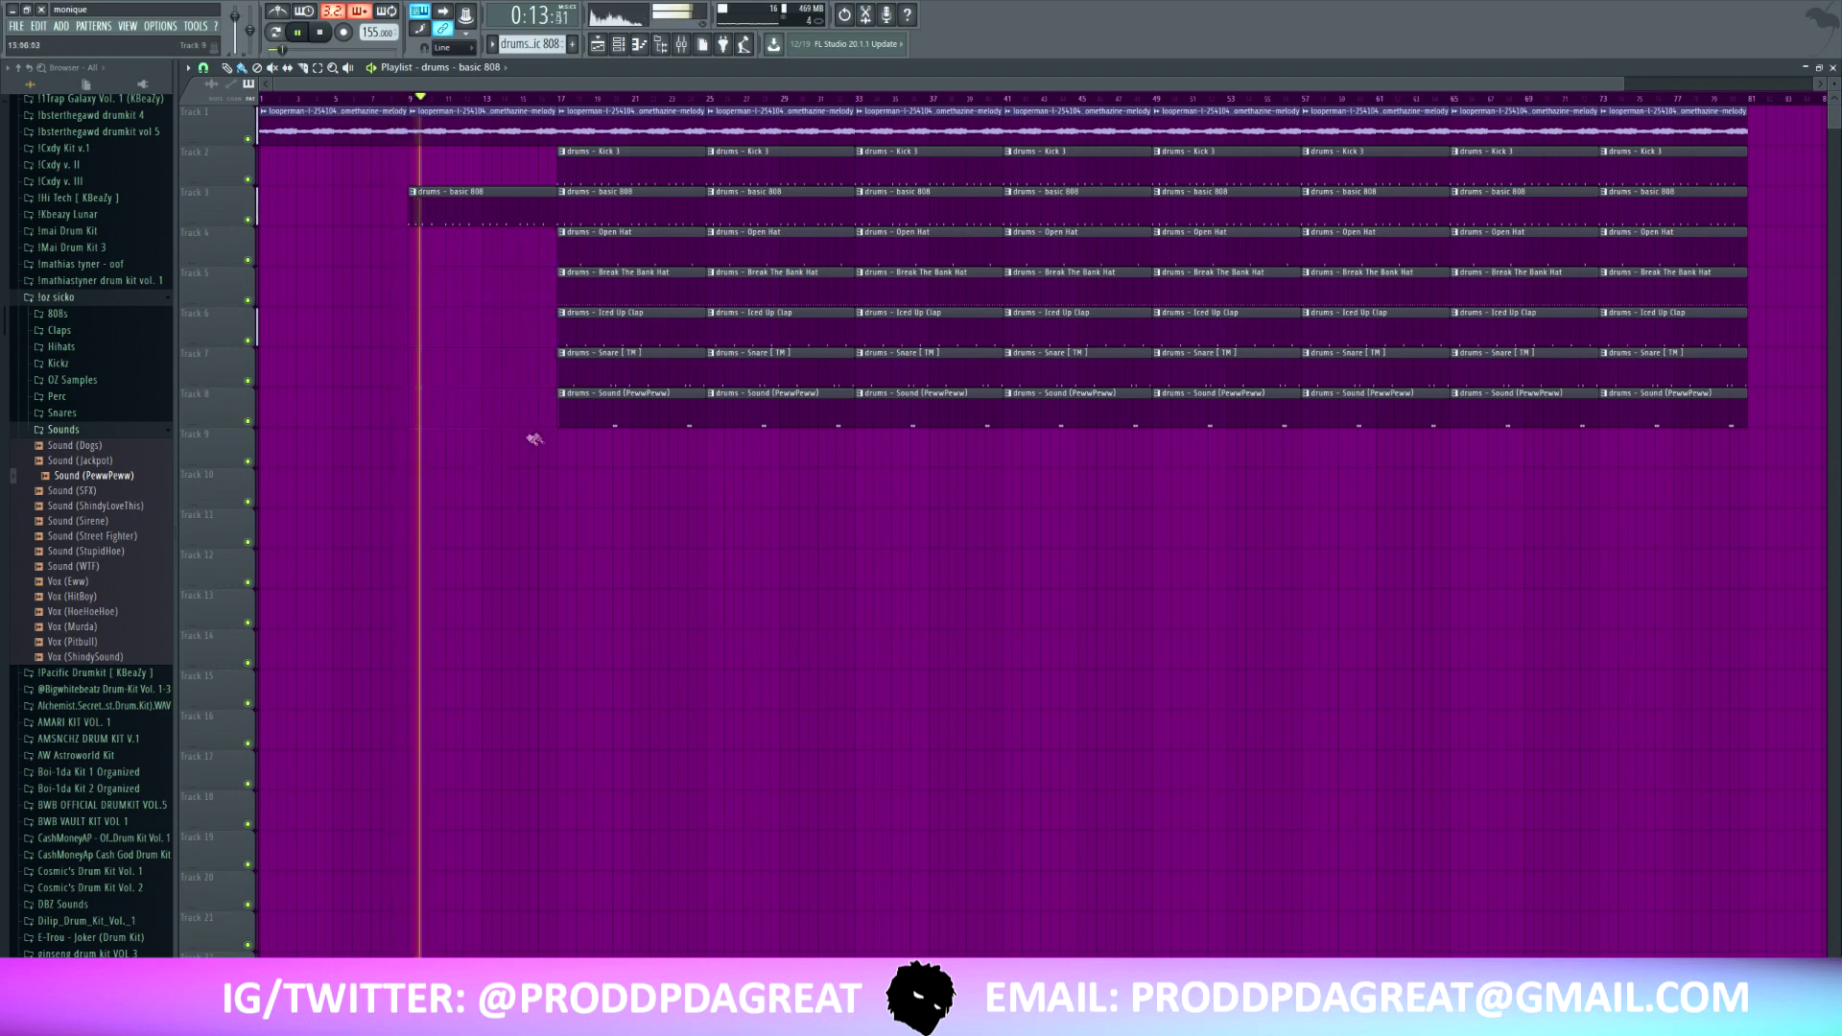
key("ctrl+z")
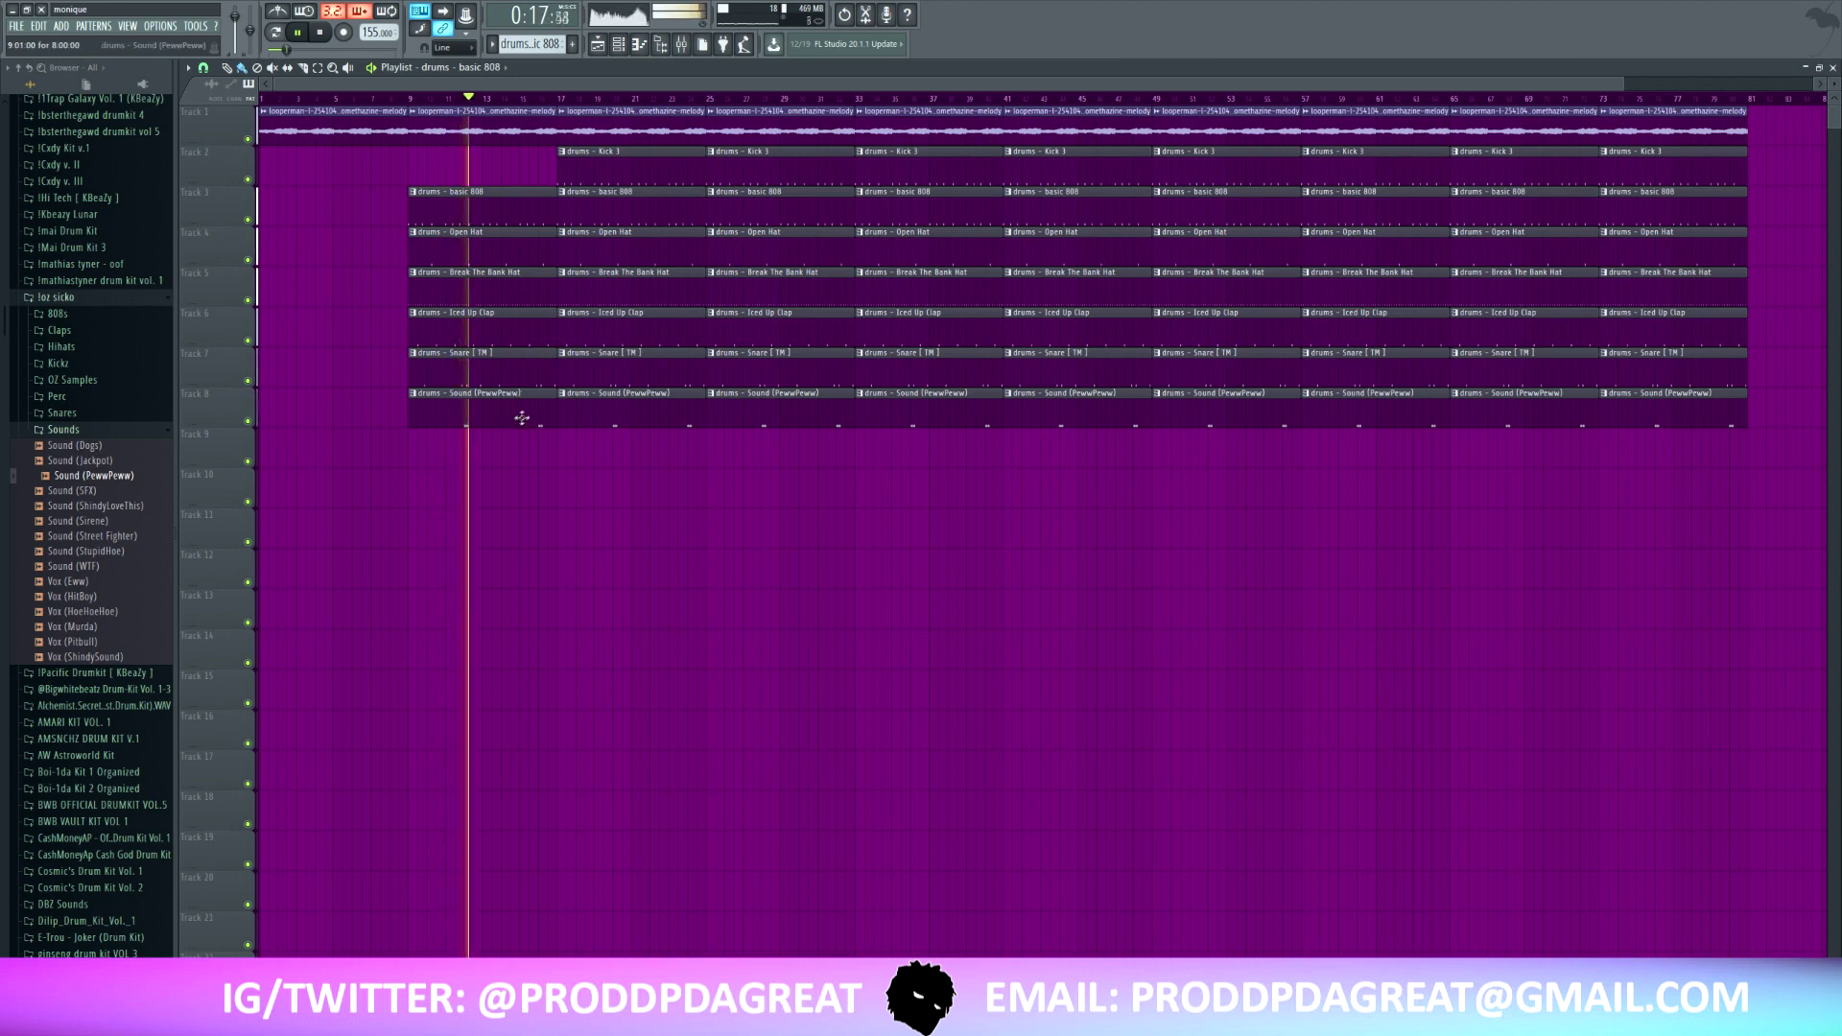
- Delete the Iced Up Clap, Snare and PewwPeww clips from bars 9 to 16
right_click(520, 337)
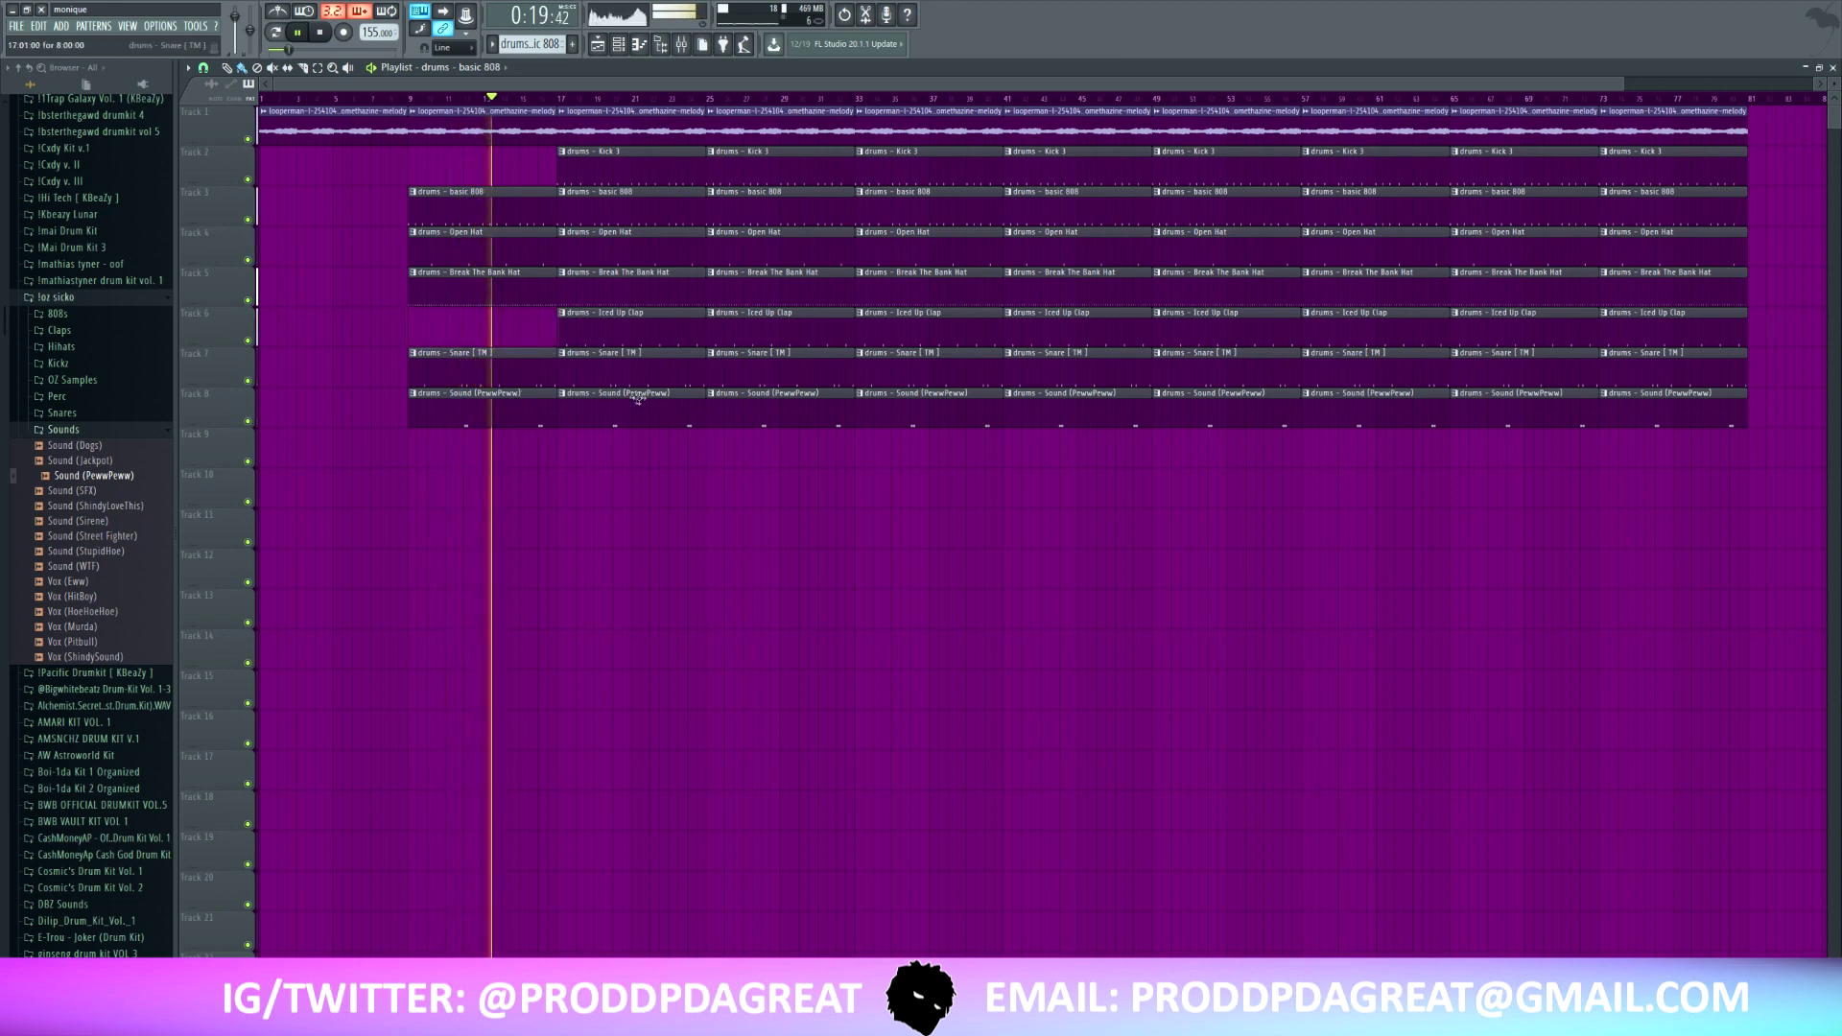
right_click(537, 374)
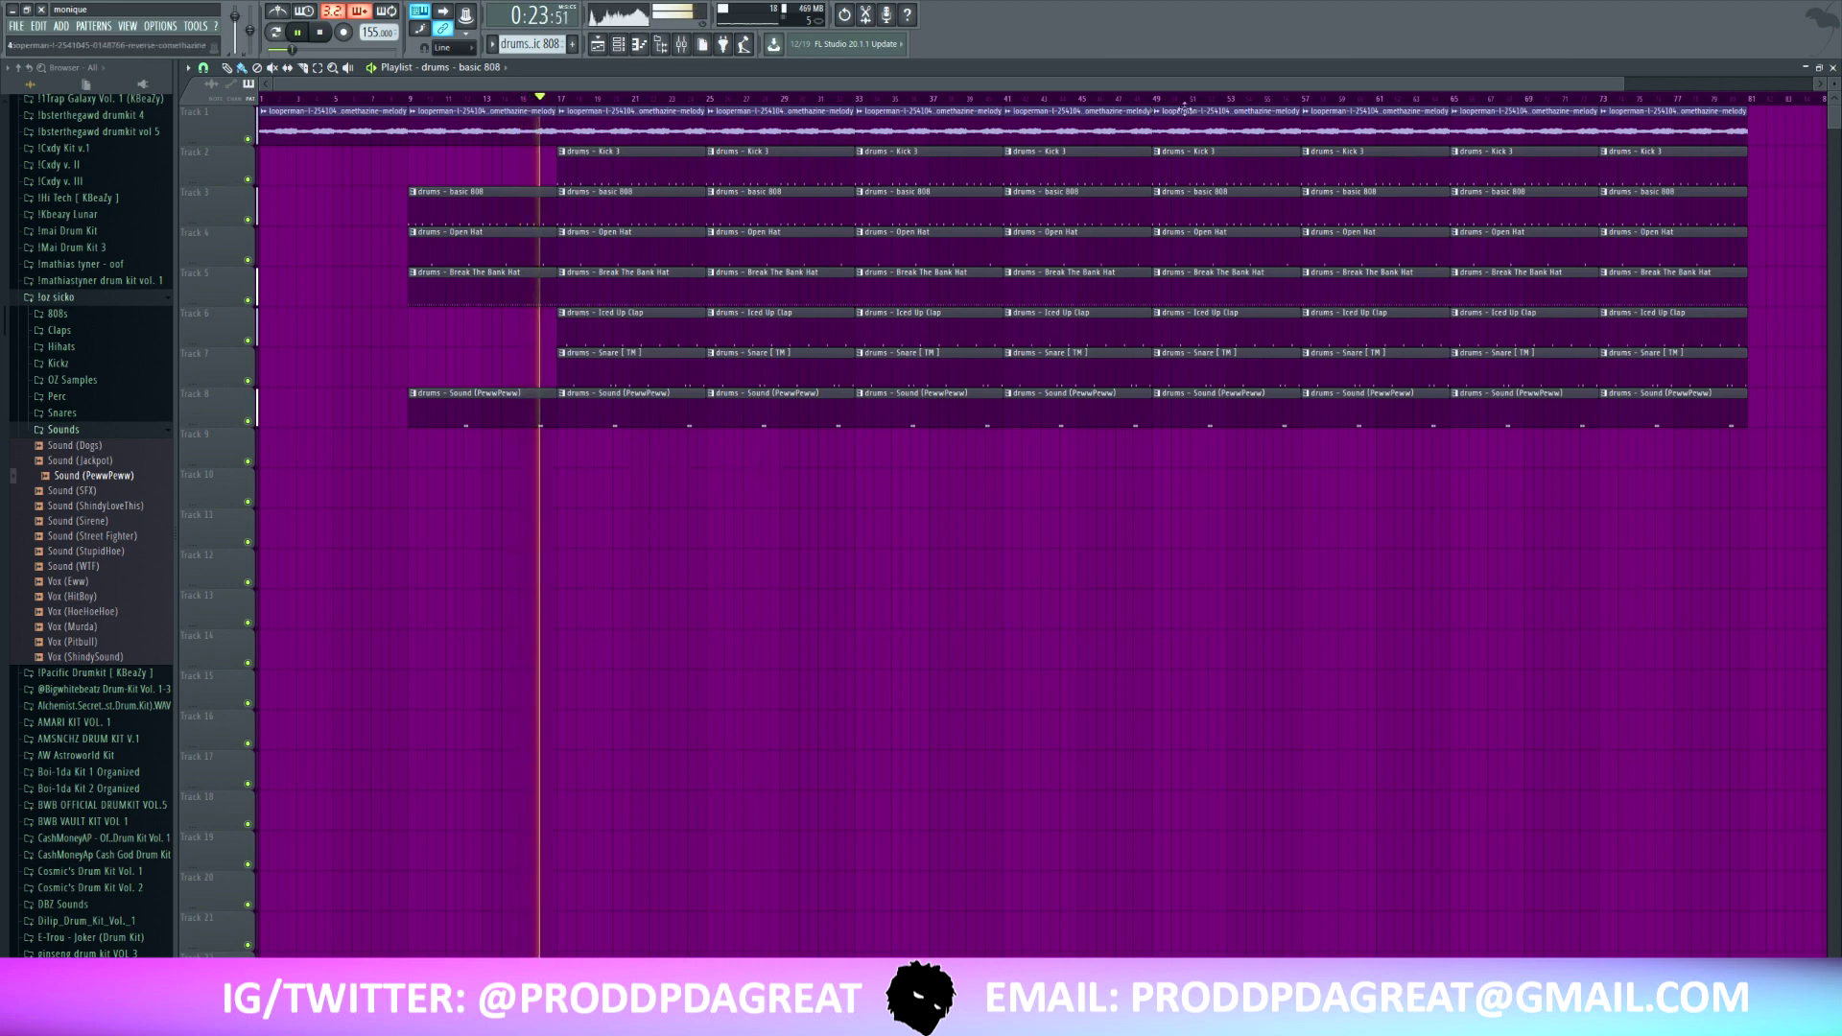
right_click(451, 423)
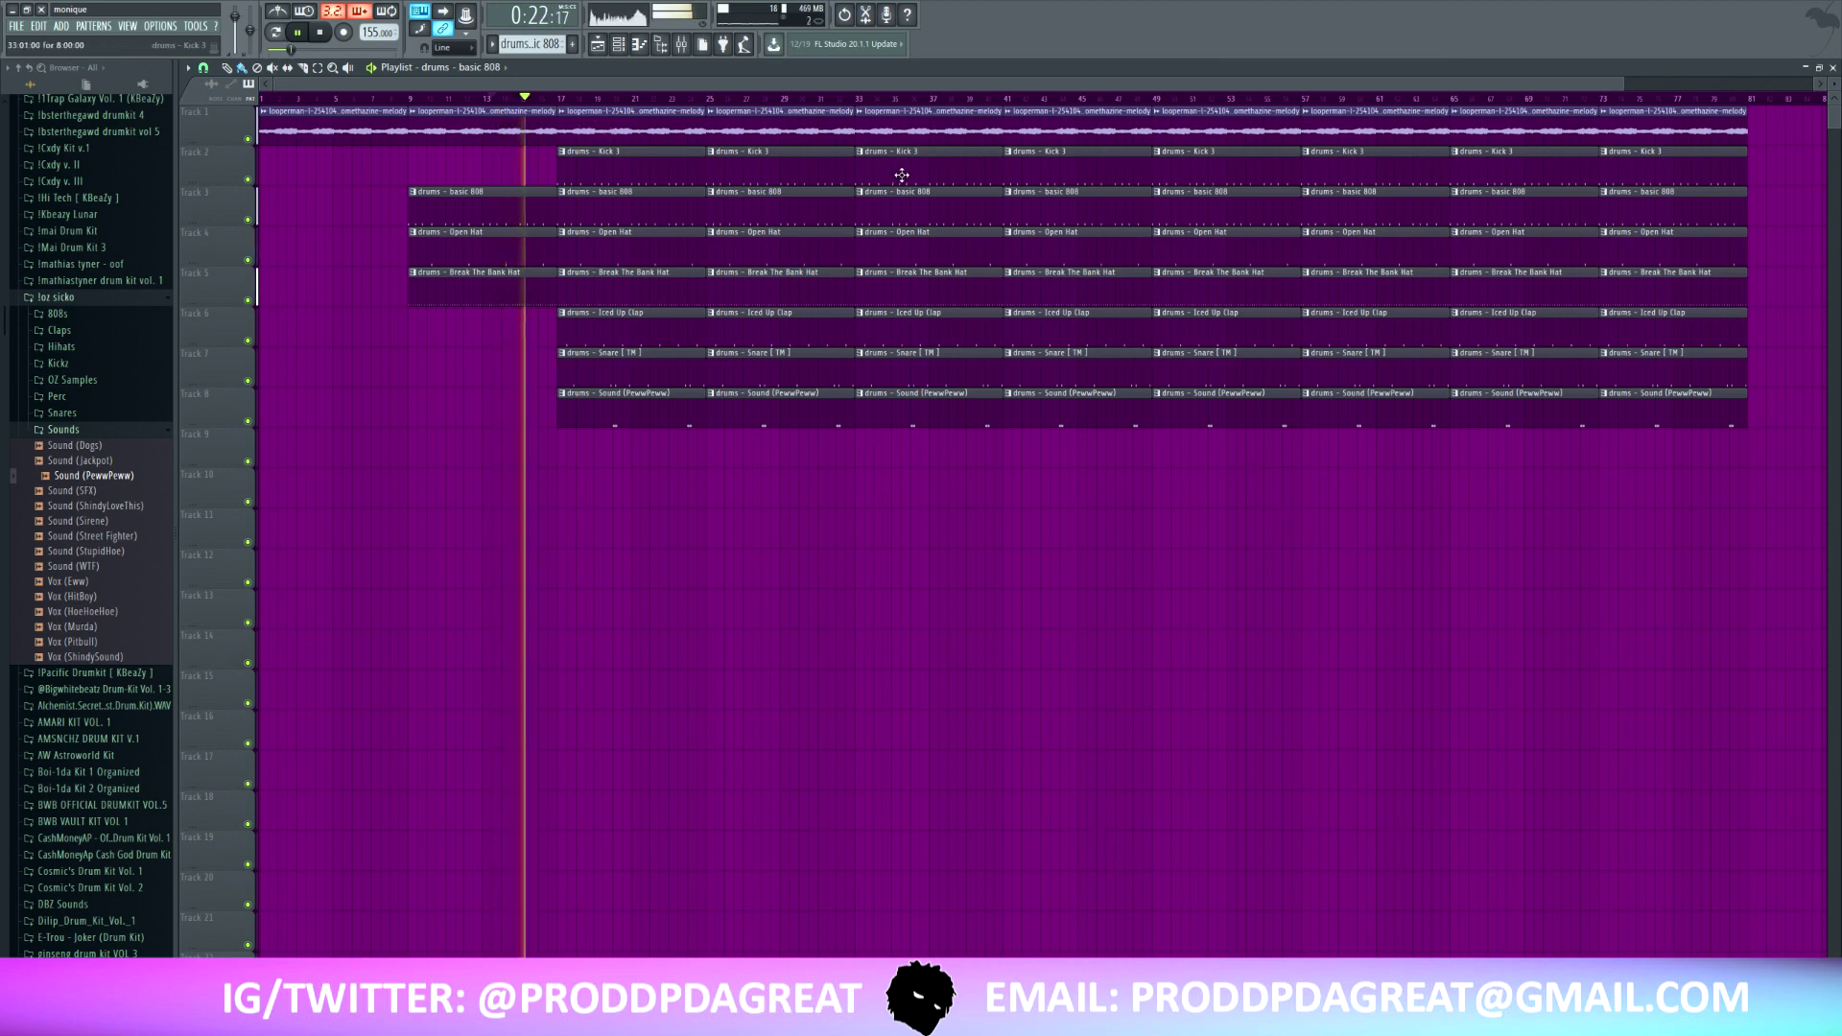
- Delete the Kick 3 clip in bars 33 to 40 and the Kick 3 and basic 808 clips in bars 57 to 64
right_click(957, 173)
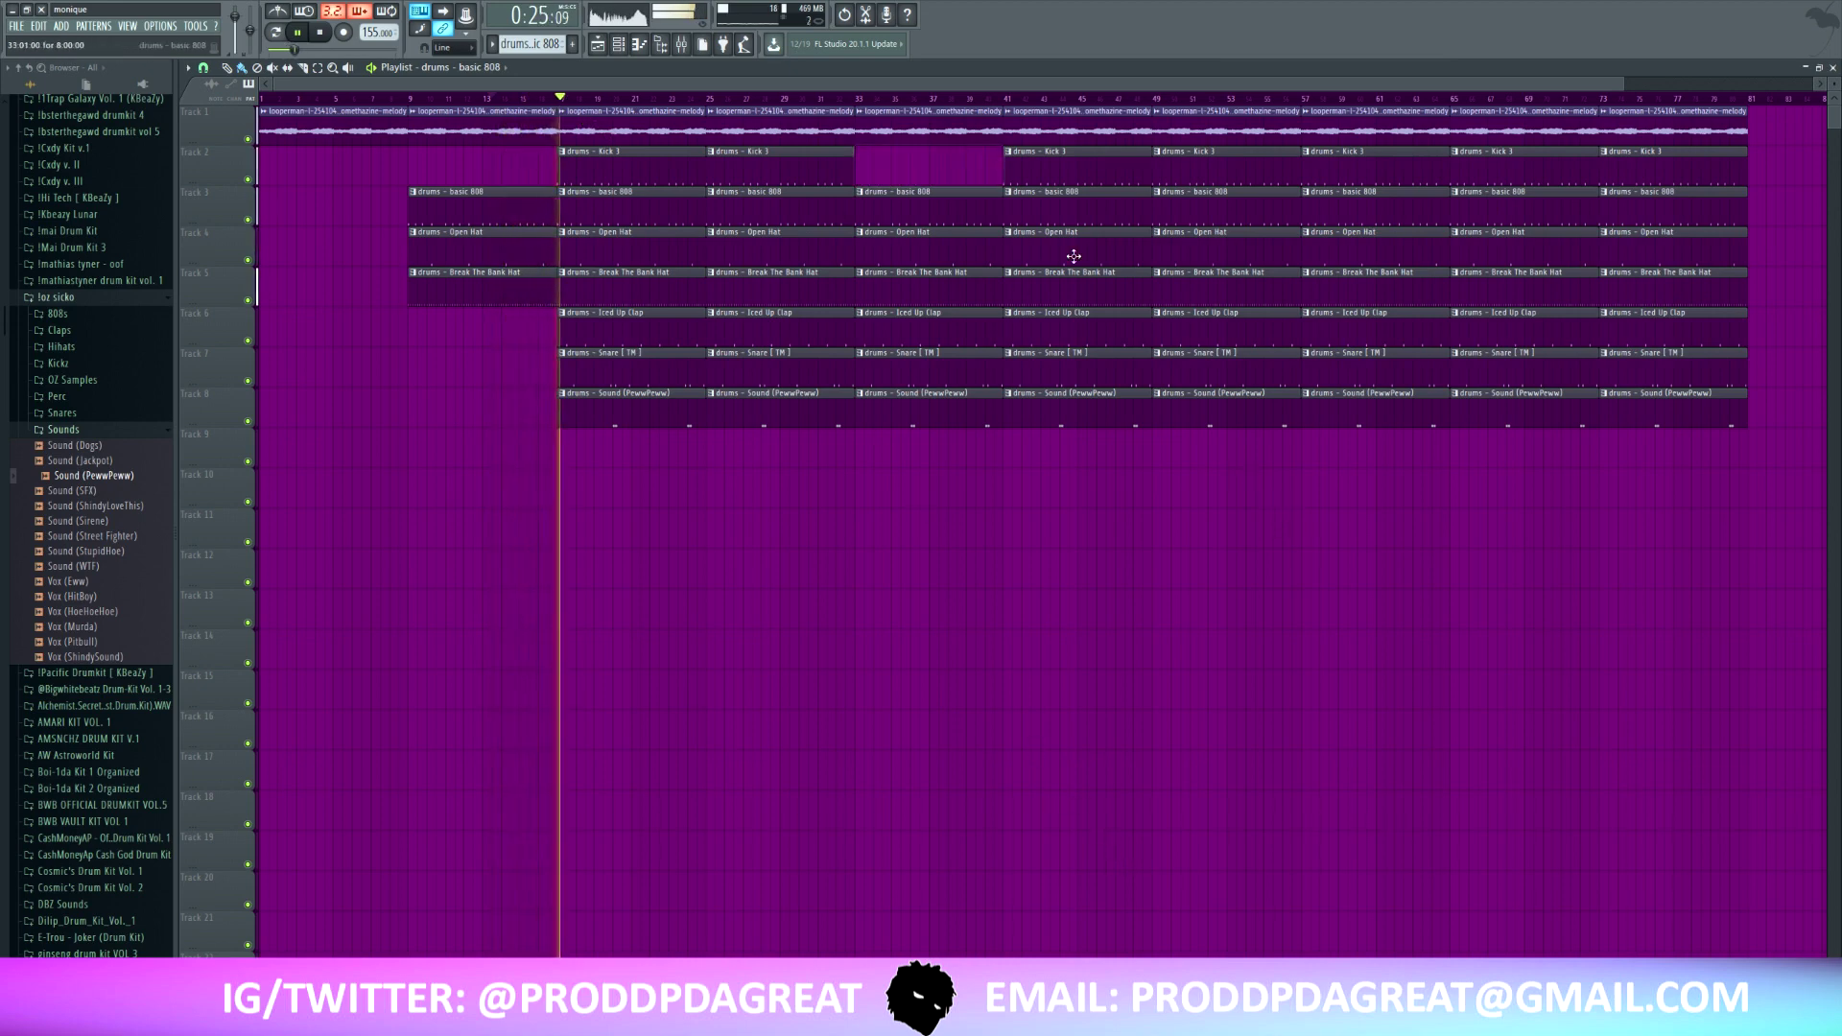
right_click(1379, 177)
right_click(1389, 200)
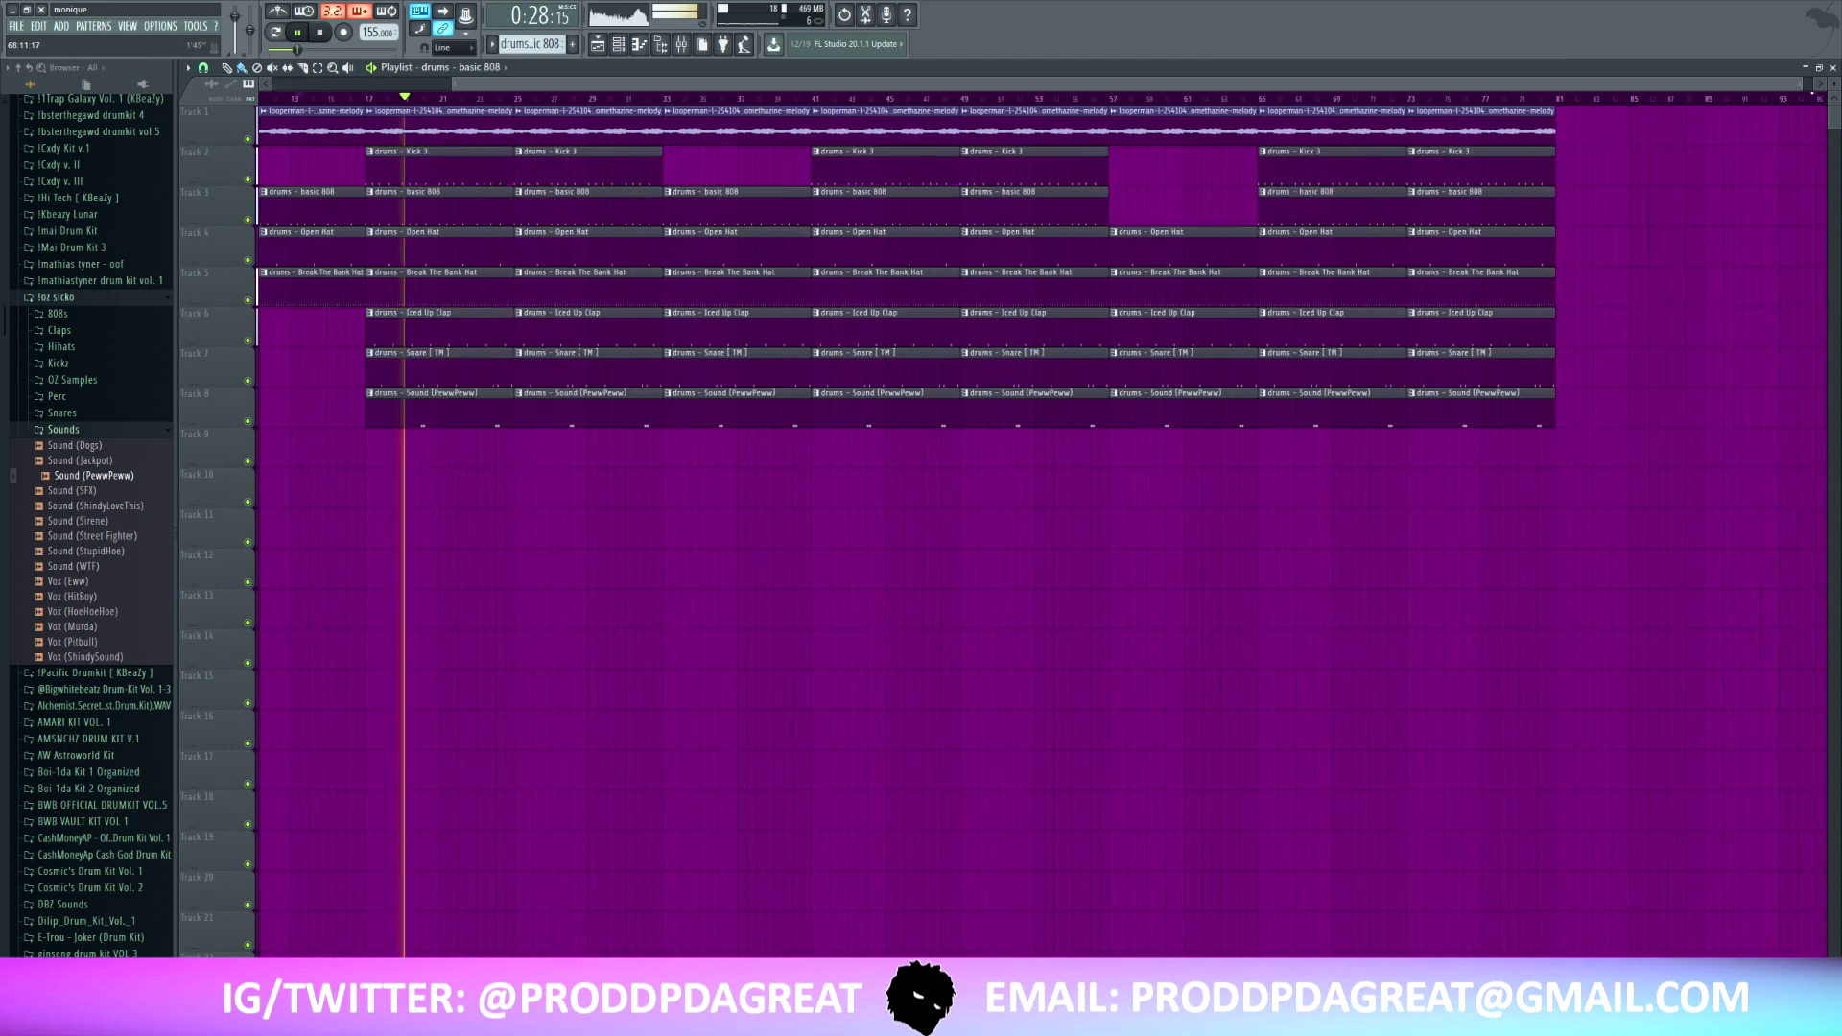
- Extend the melody with copies through bar 96 and place a basic 808 clip in bars 89 to 96
scroll(1336, 150, "right", 3)
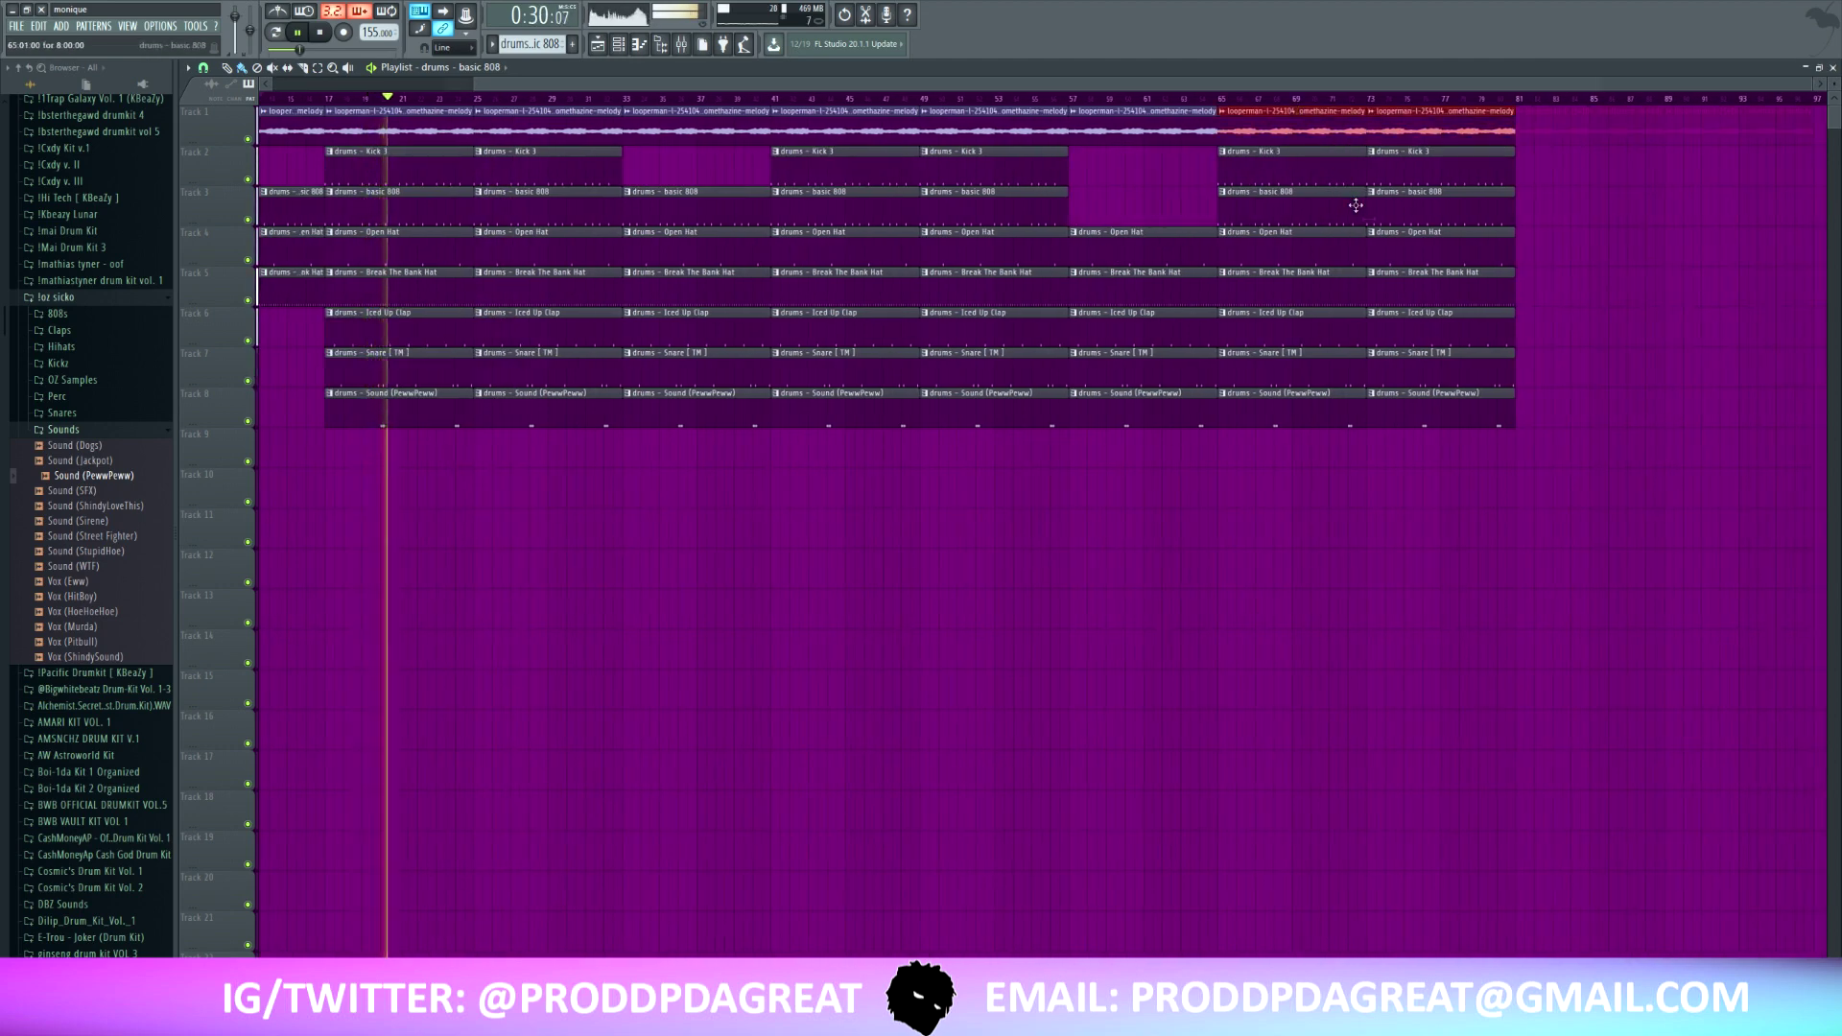
key("ctrl+b")
left_click_drag(1294, 192, 1350, 239)
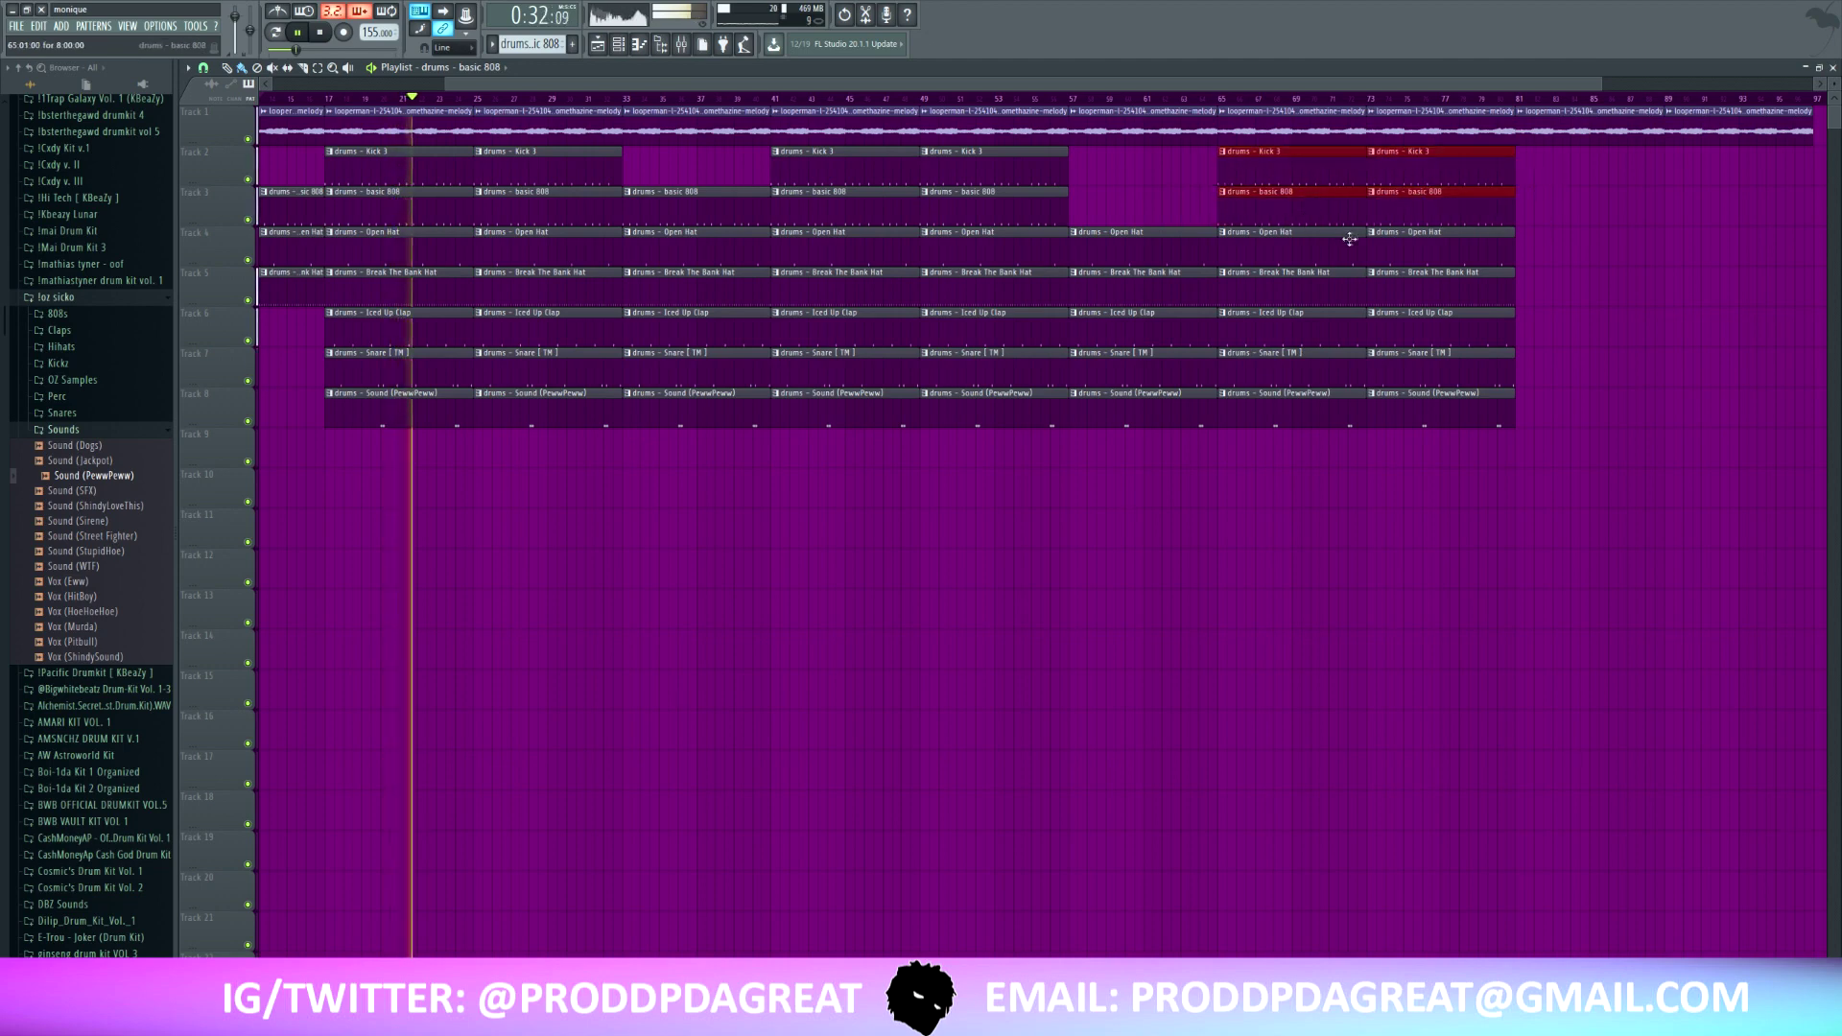
left_click_drag(1500, 217, 1578, 216)
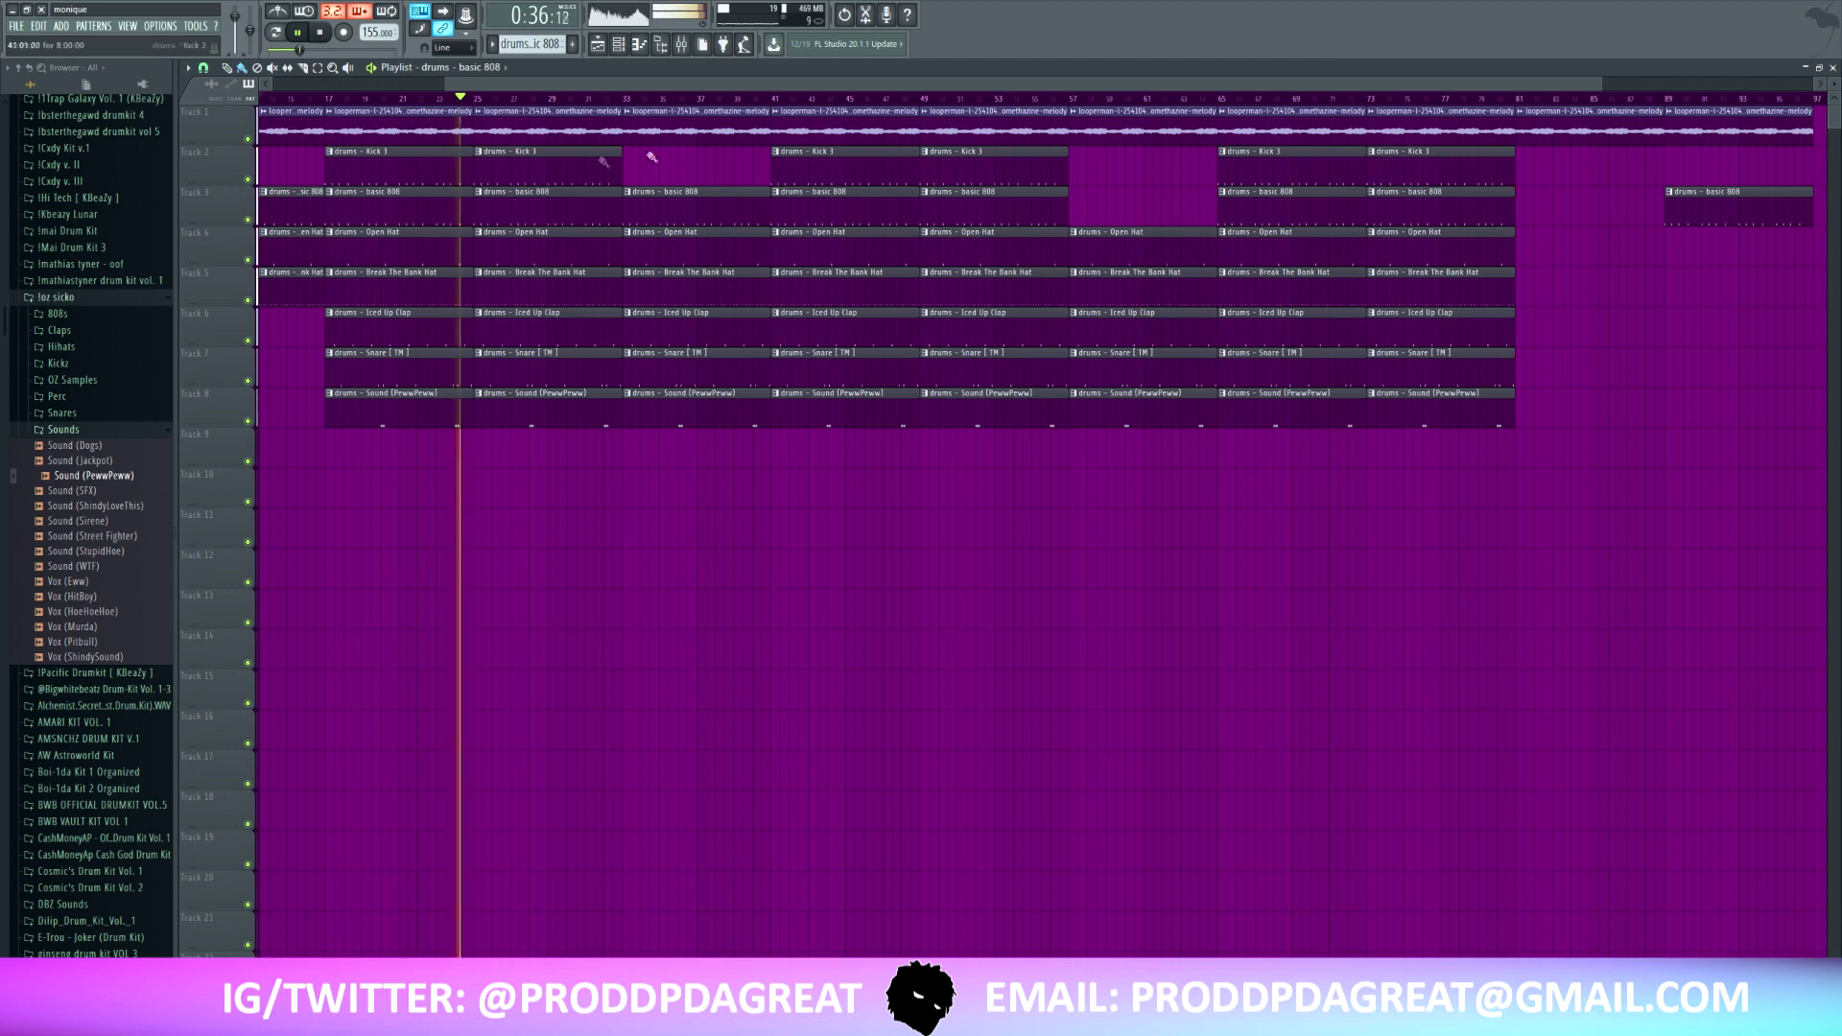
- Try an extra C5 snare note in the first bar of the Snare pattern, and remove it
left_click_drag(448, 85, 268, 85)
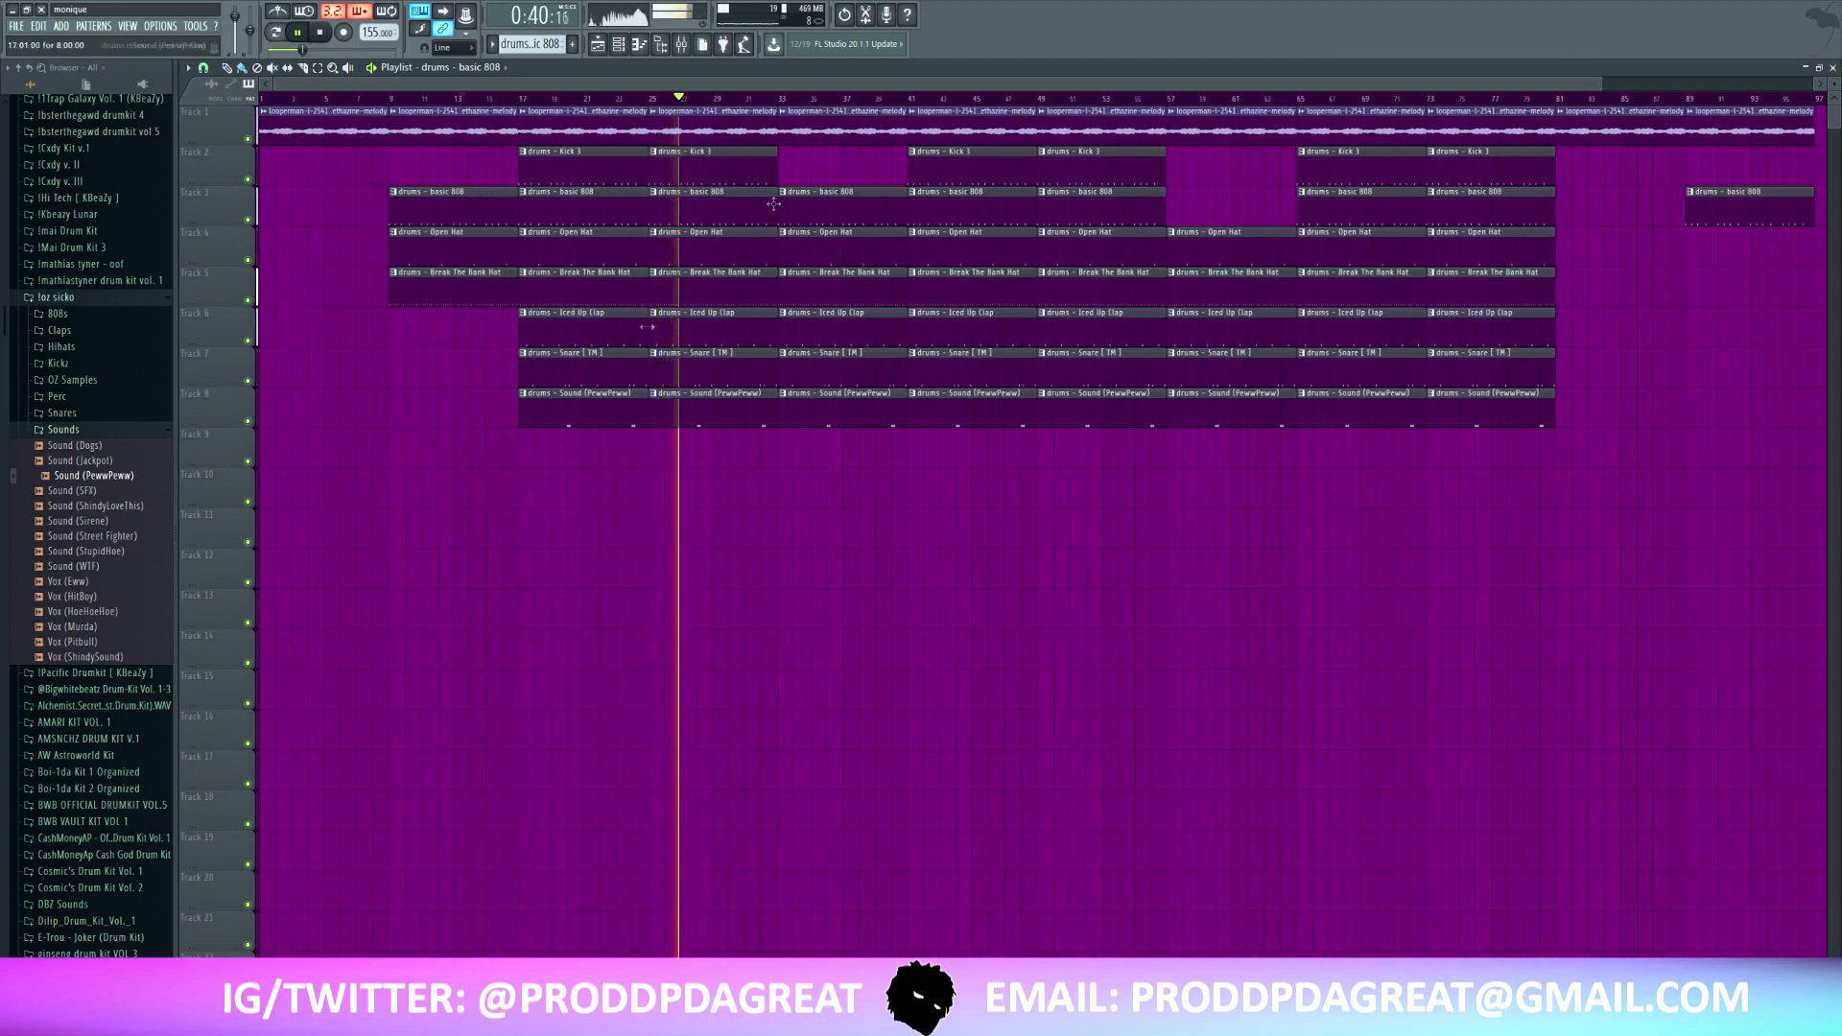
double_click(608, 368)
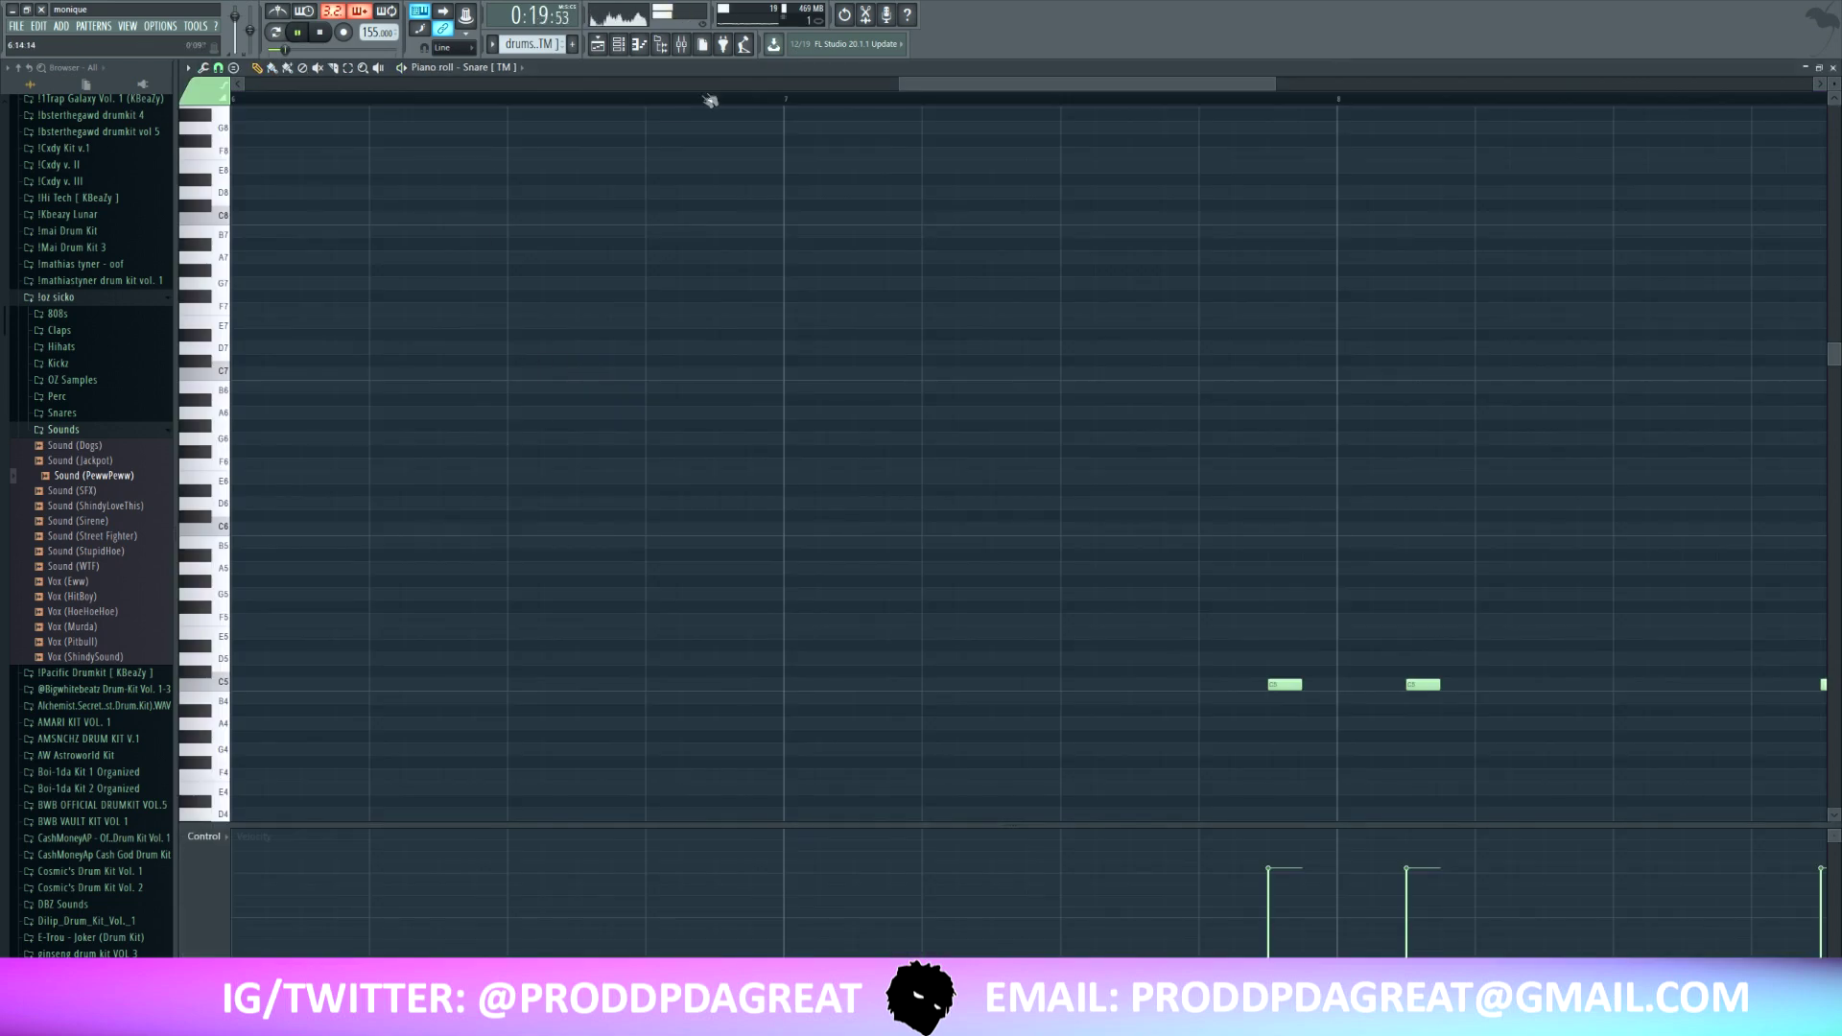
left_click_drag(896, 88, 236, 83)
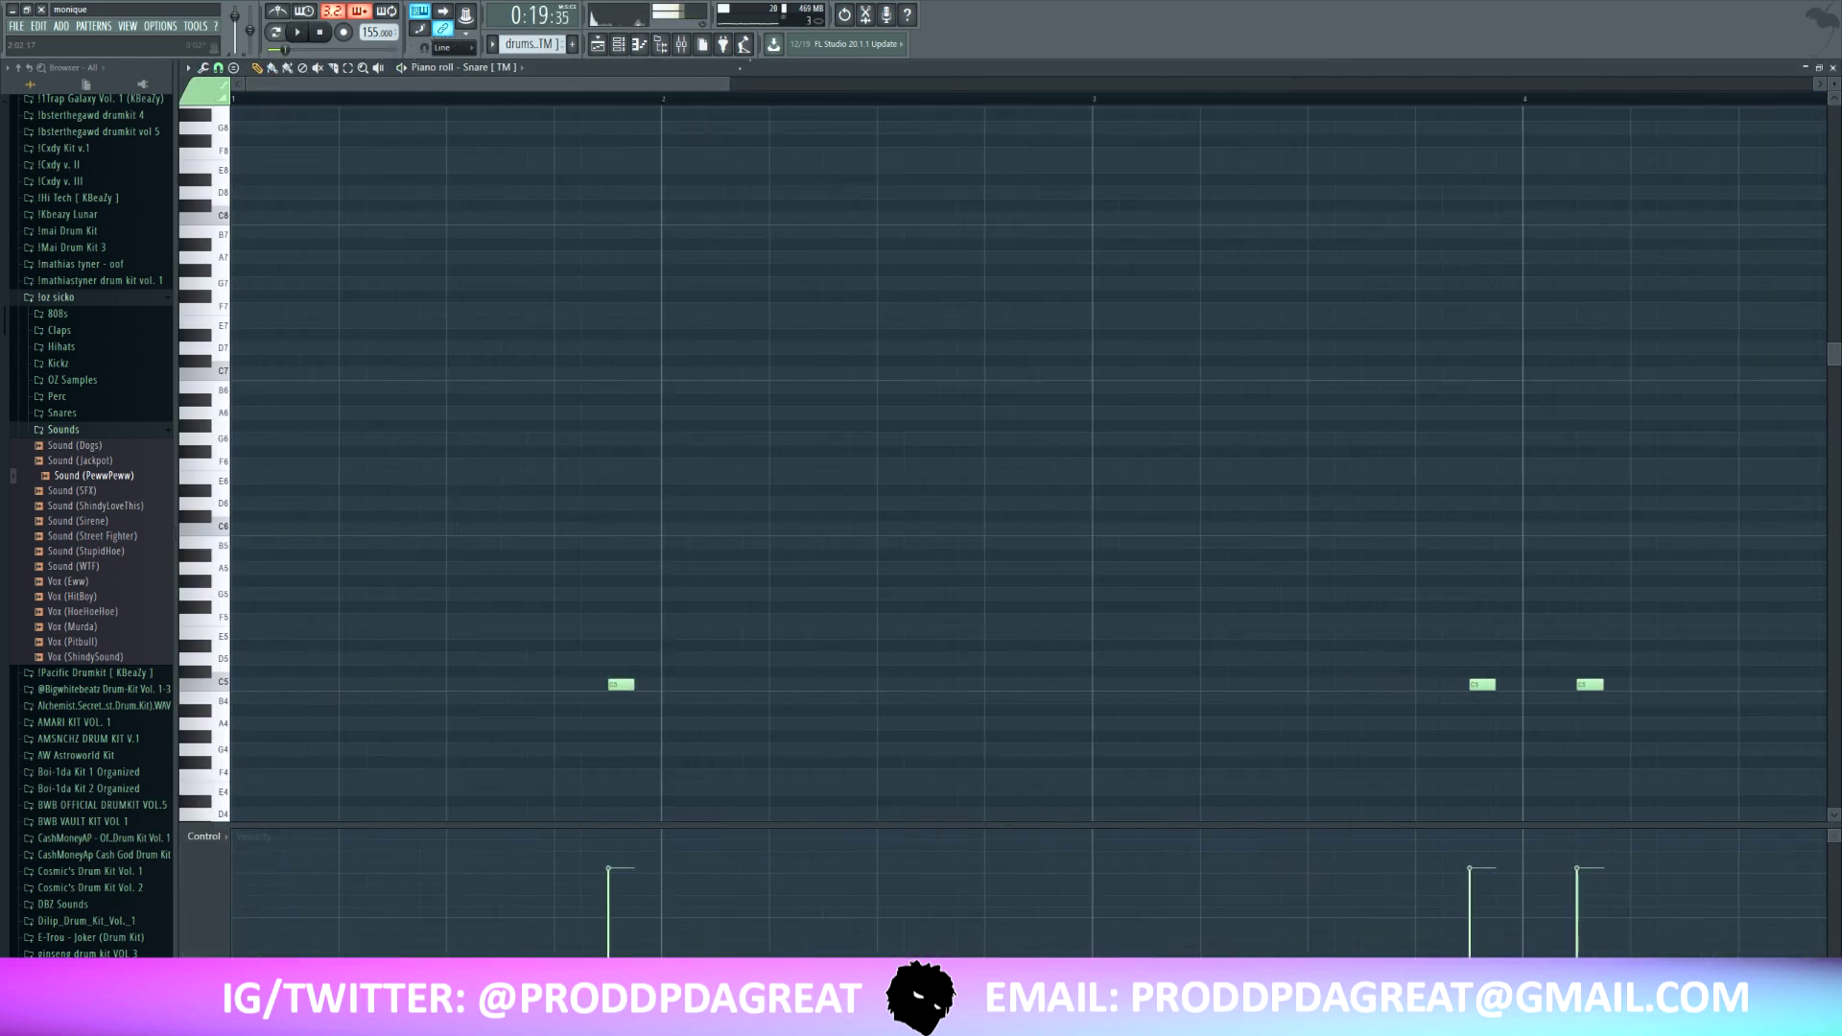
left_click_drag(726, 85, 1402, 86)
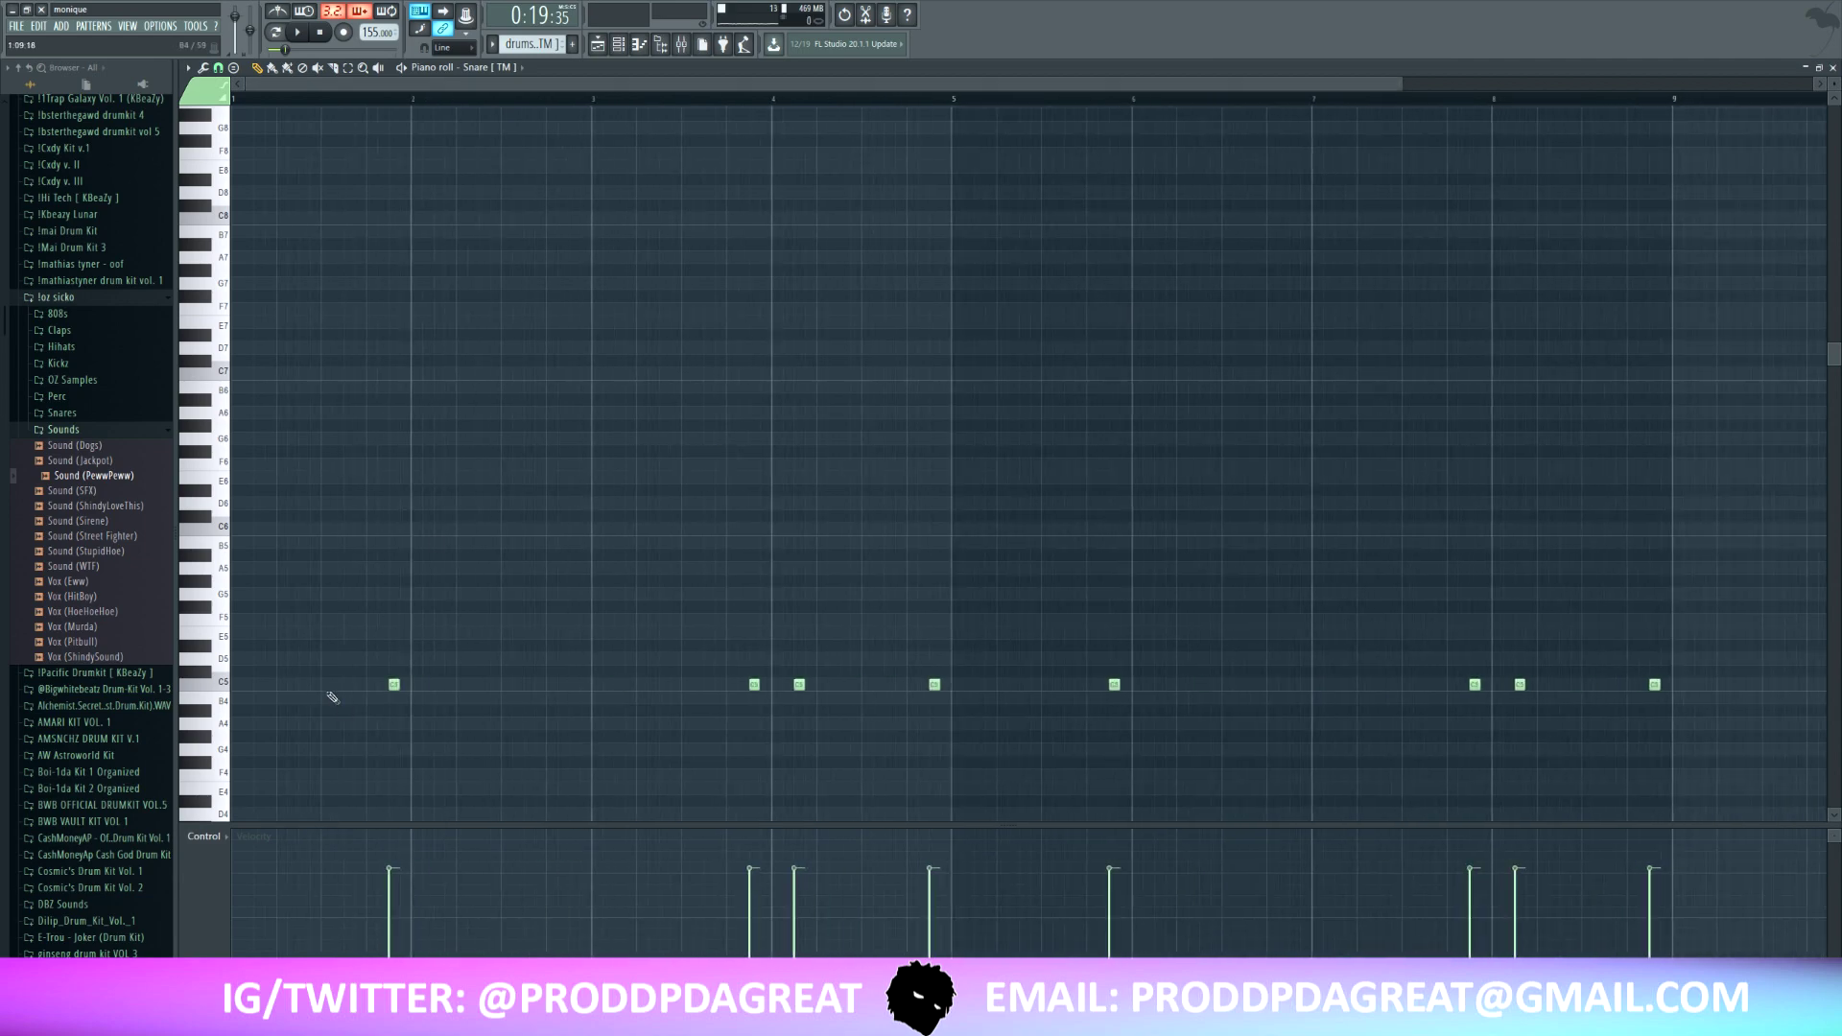
key("space")
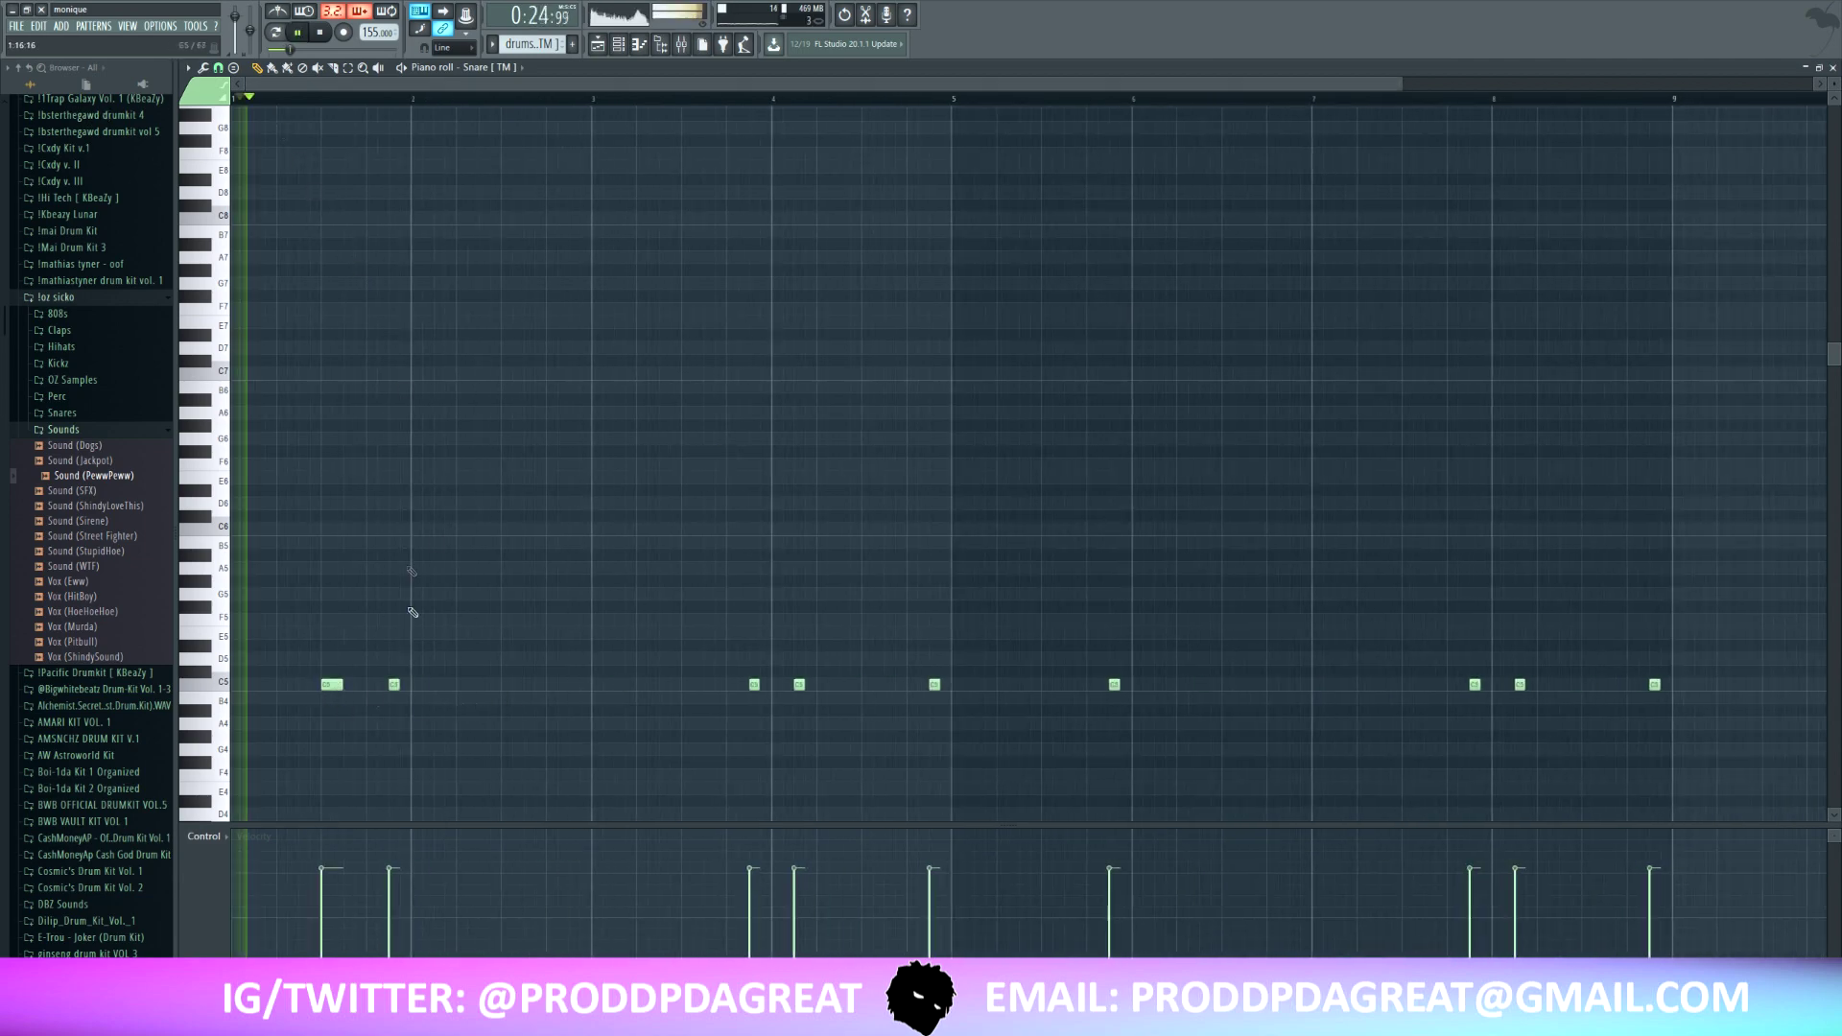
right_click(333, 685)
- Balance the drum levels in the mixer by raising basic 808, Kick 3 and Iced Up Clap and lowering Break The Bank Hat
key("F9")
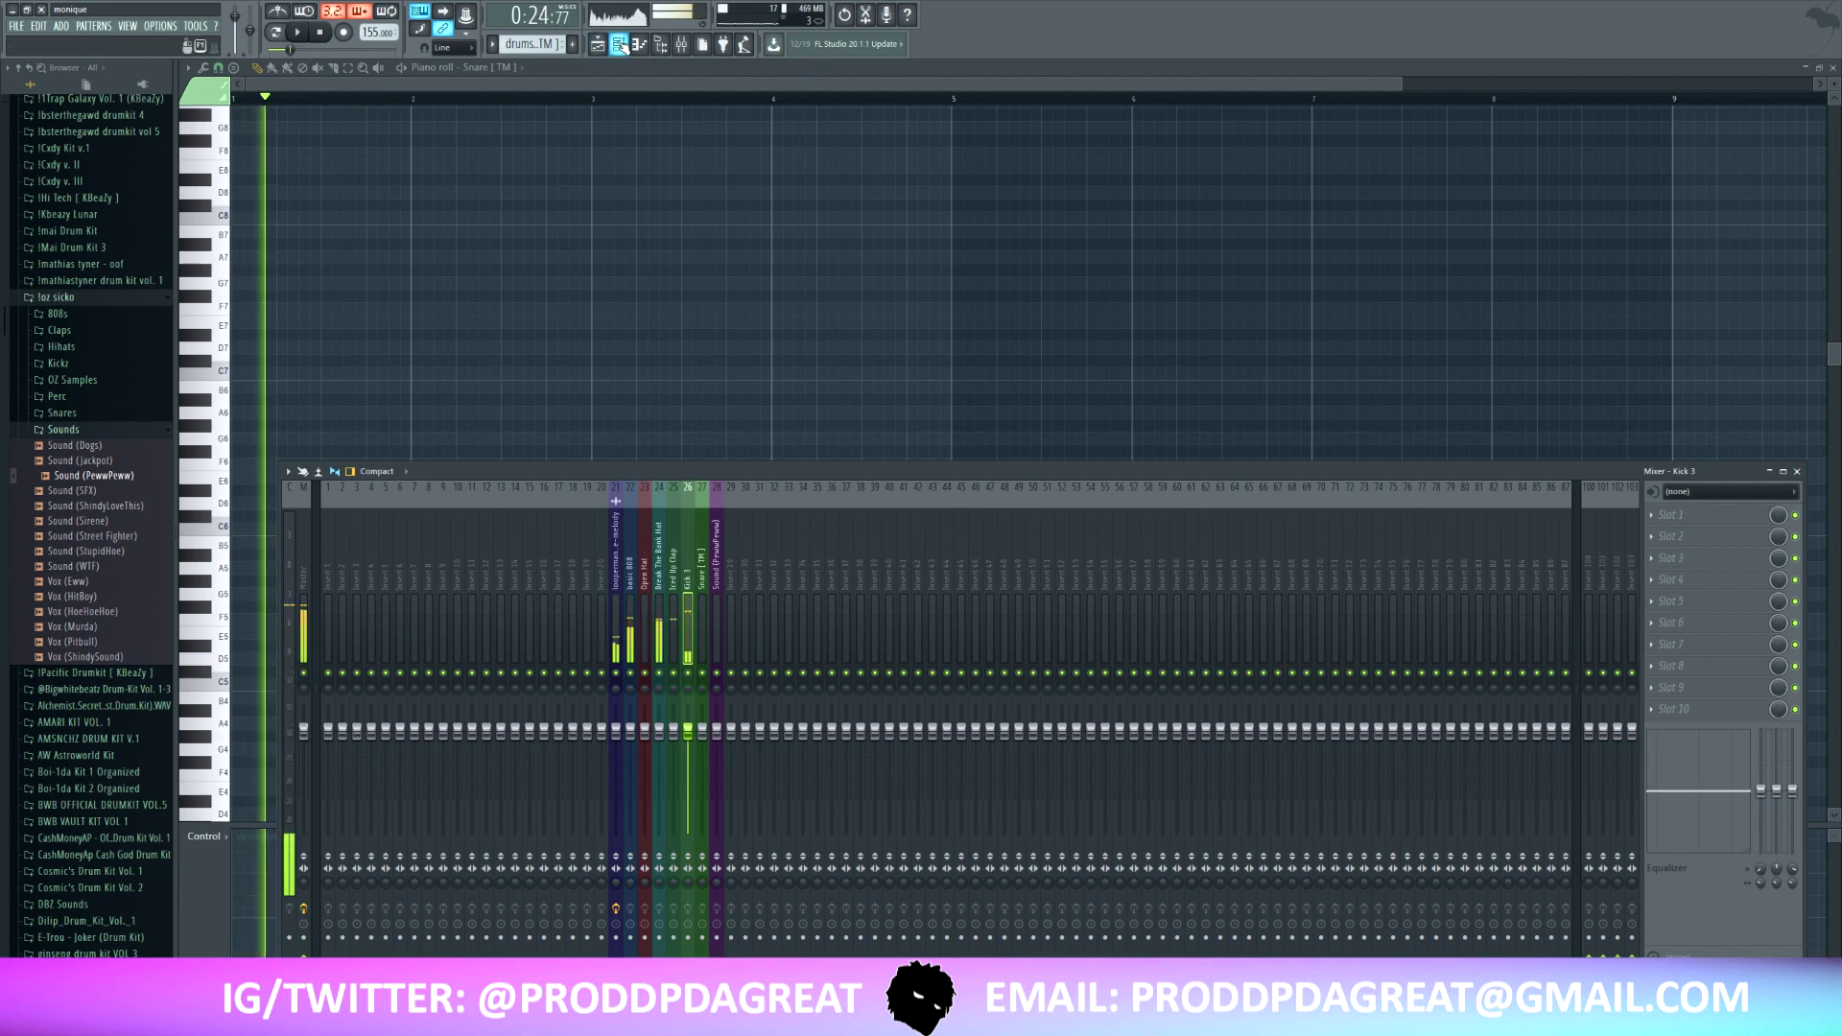
key("space")
key("F6")
left_click(672, 327)
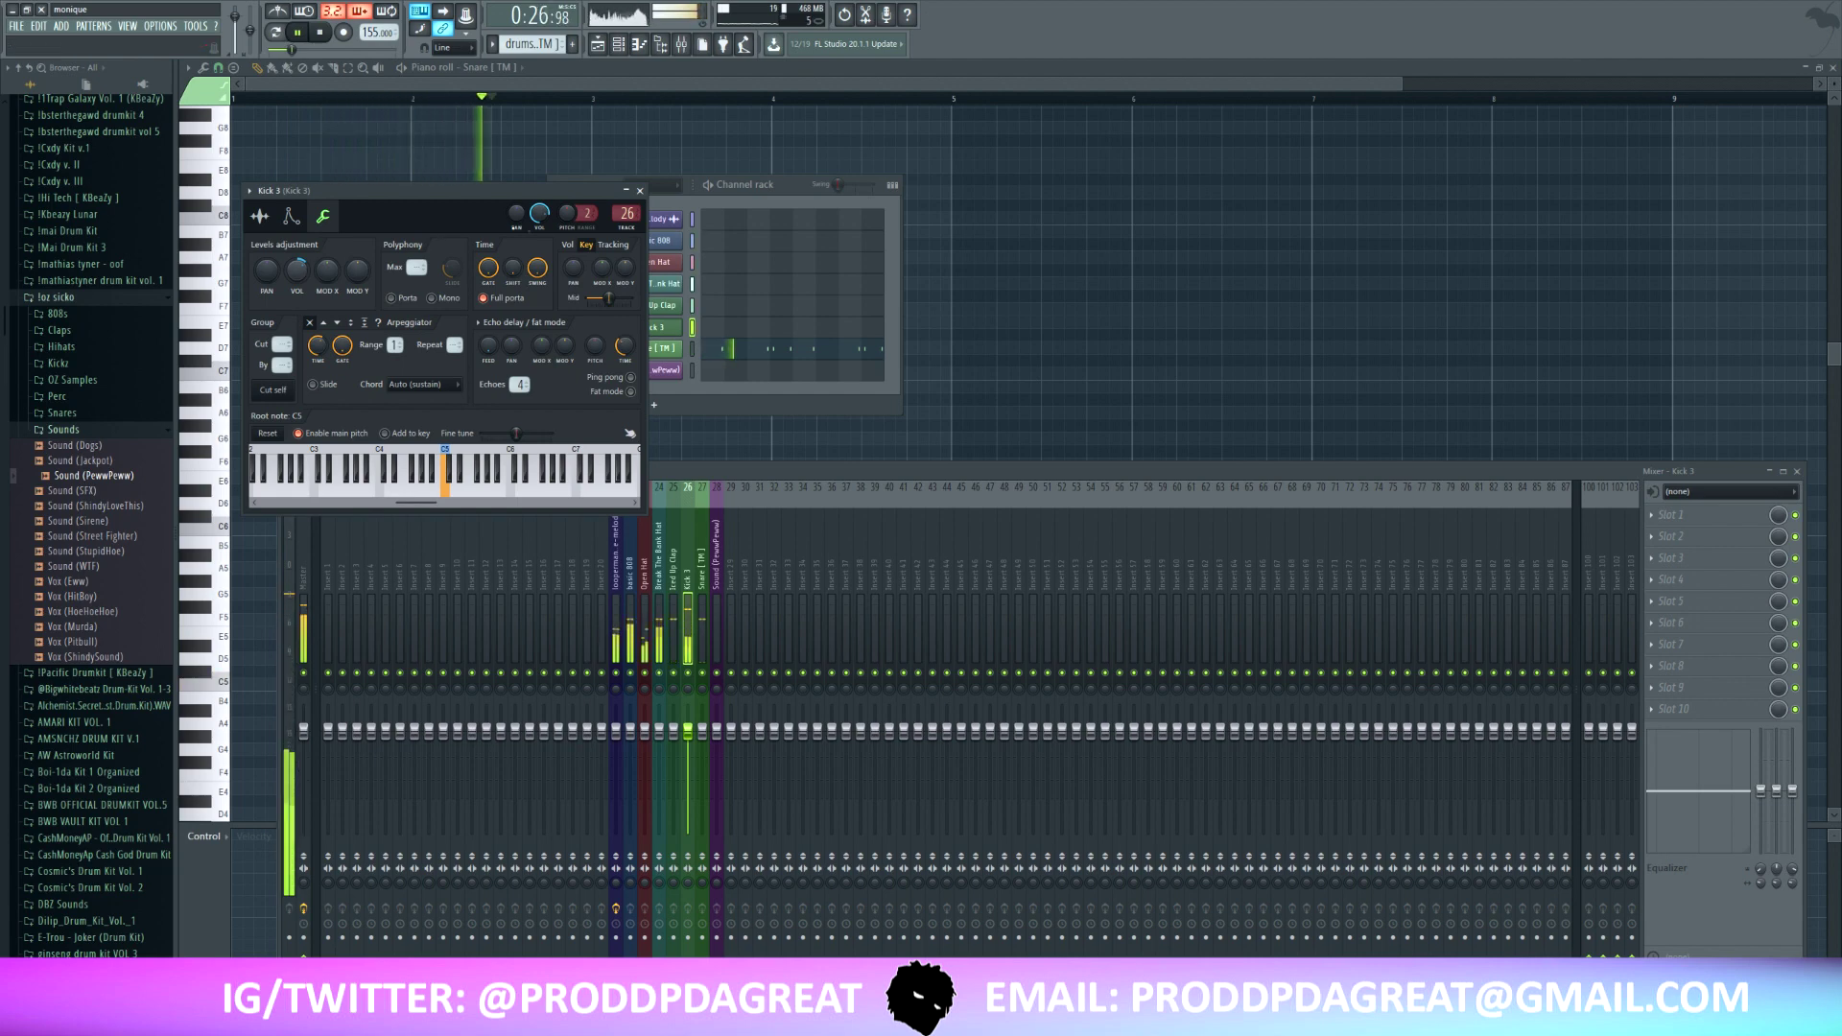
left_click(640, 191)
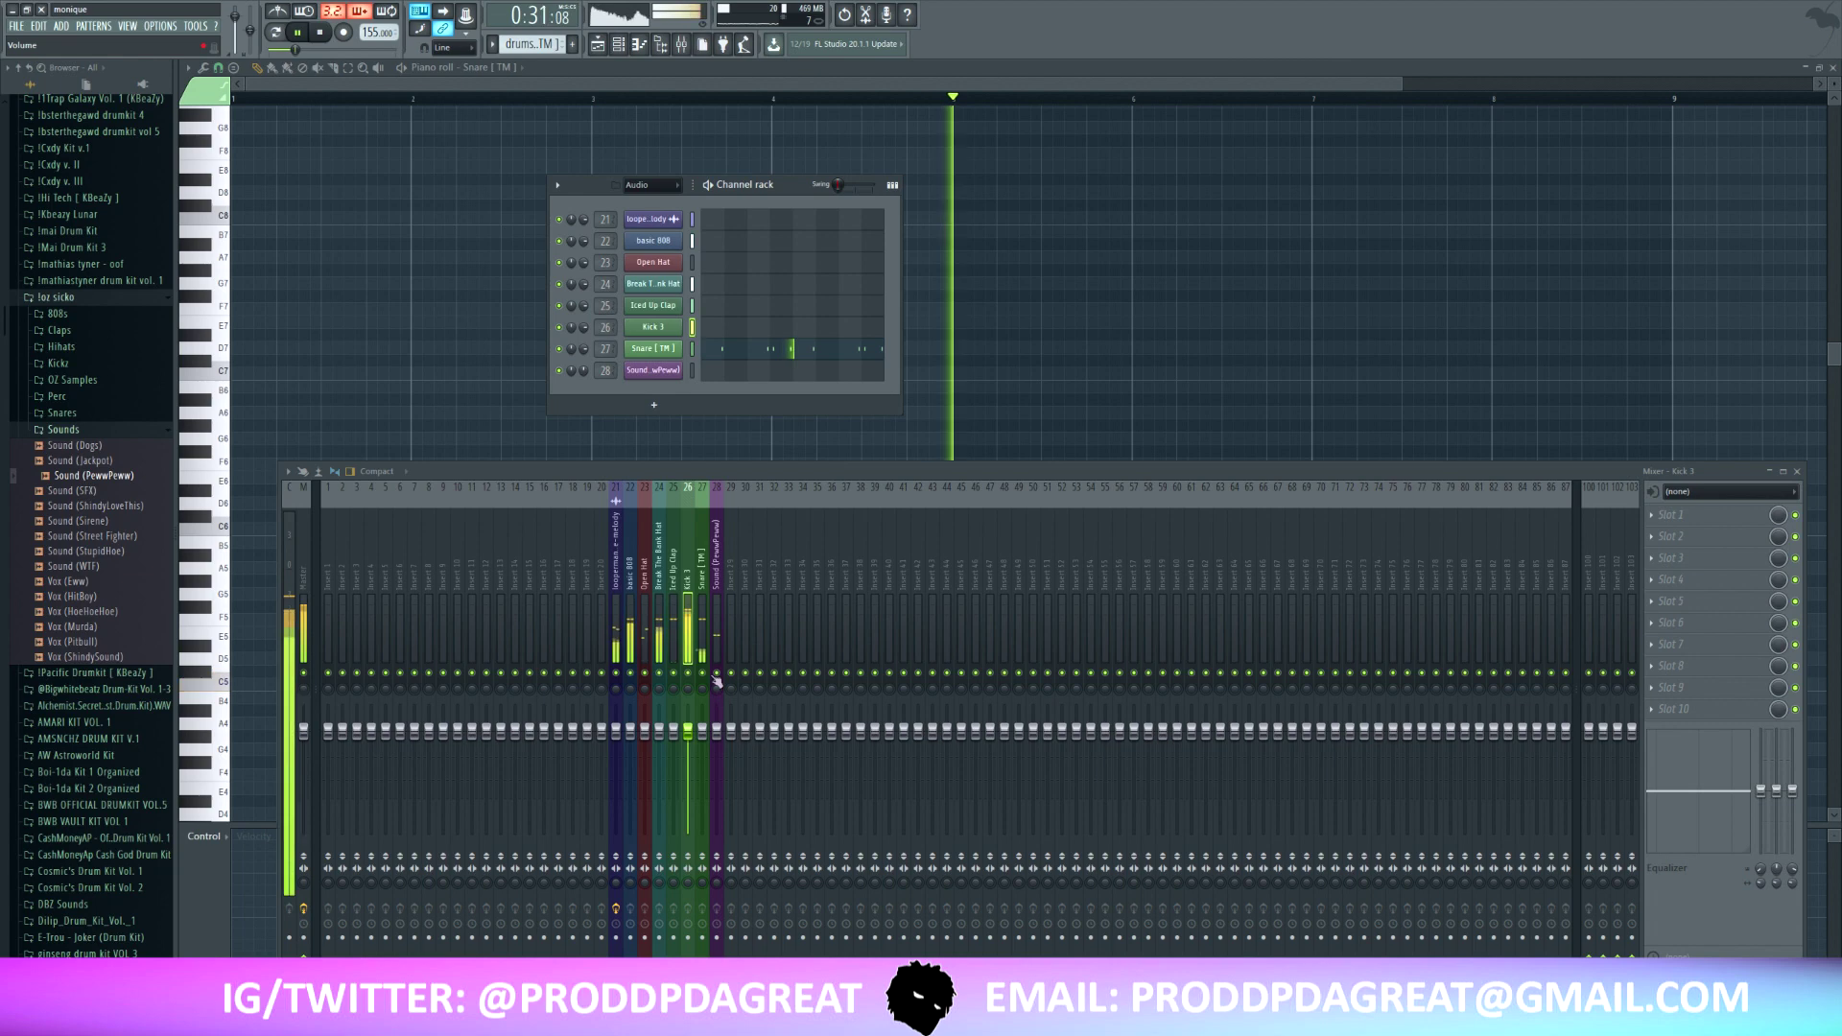
left_click_drag(630, 729, 630, 725)
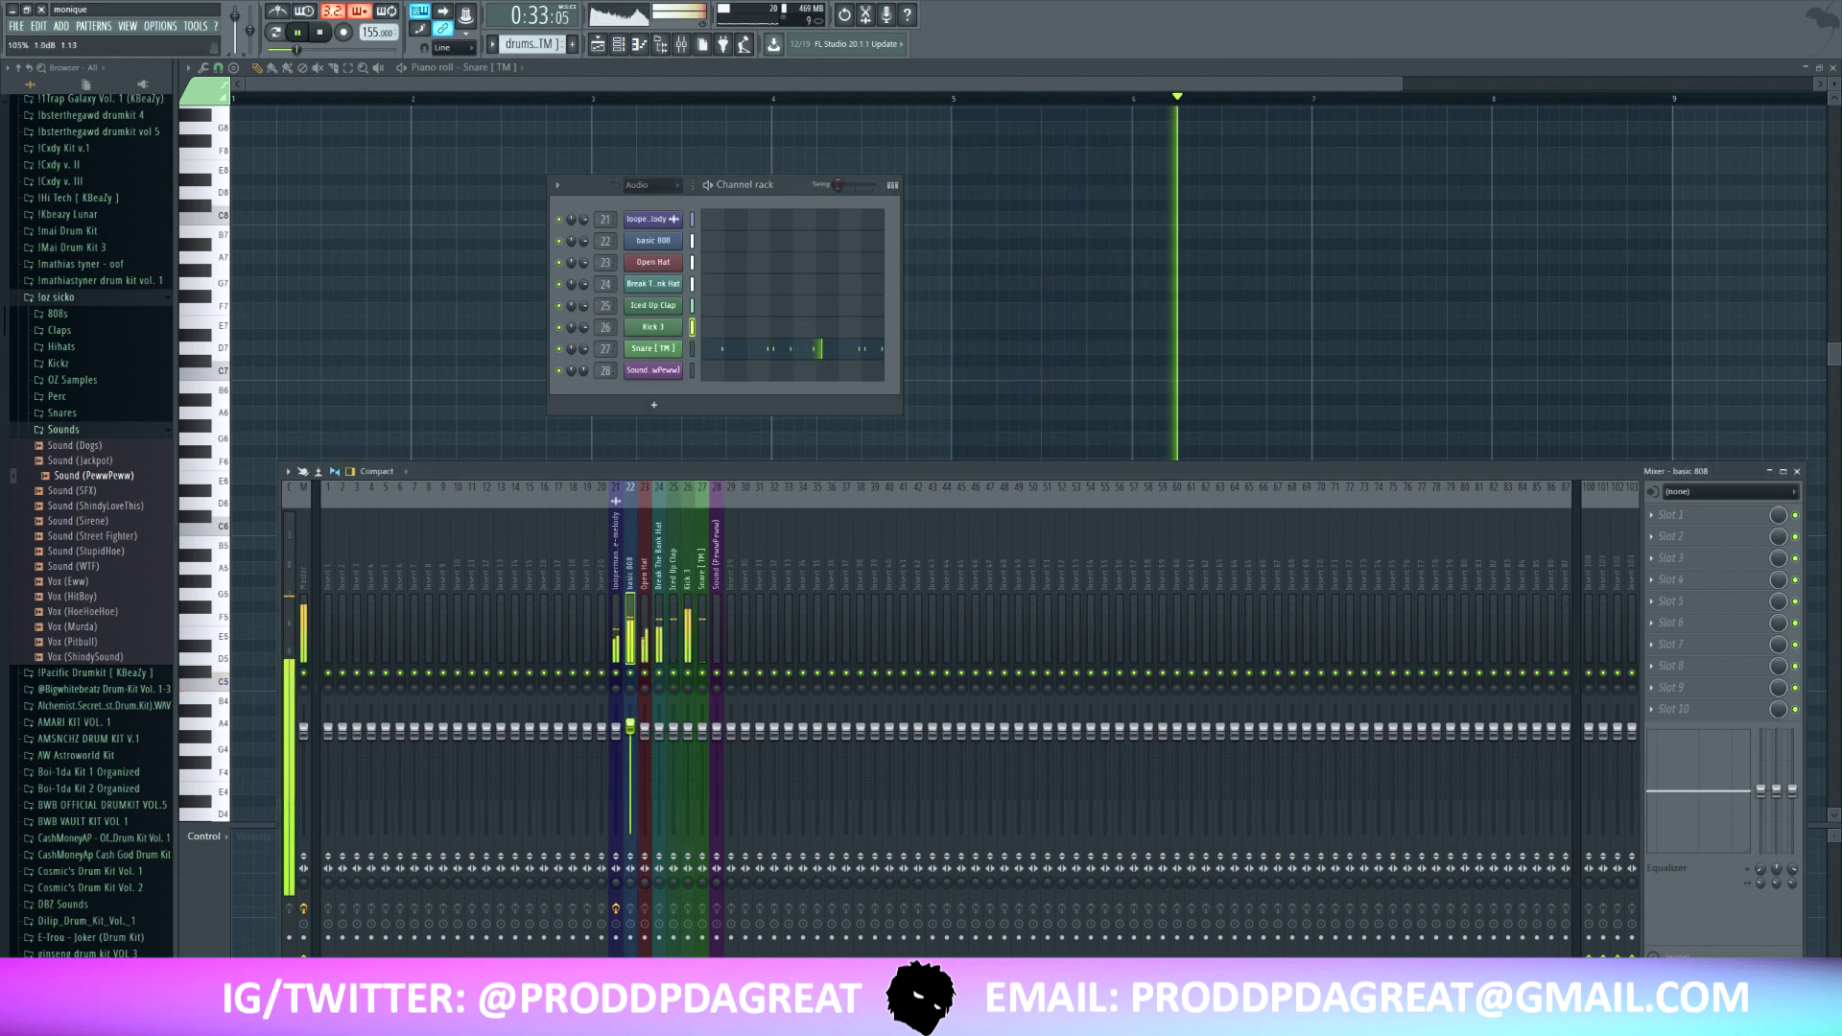
left_click(688, 728)
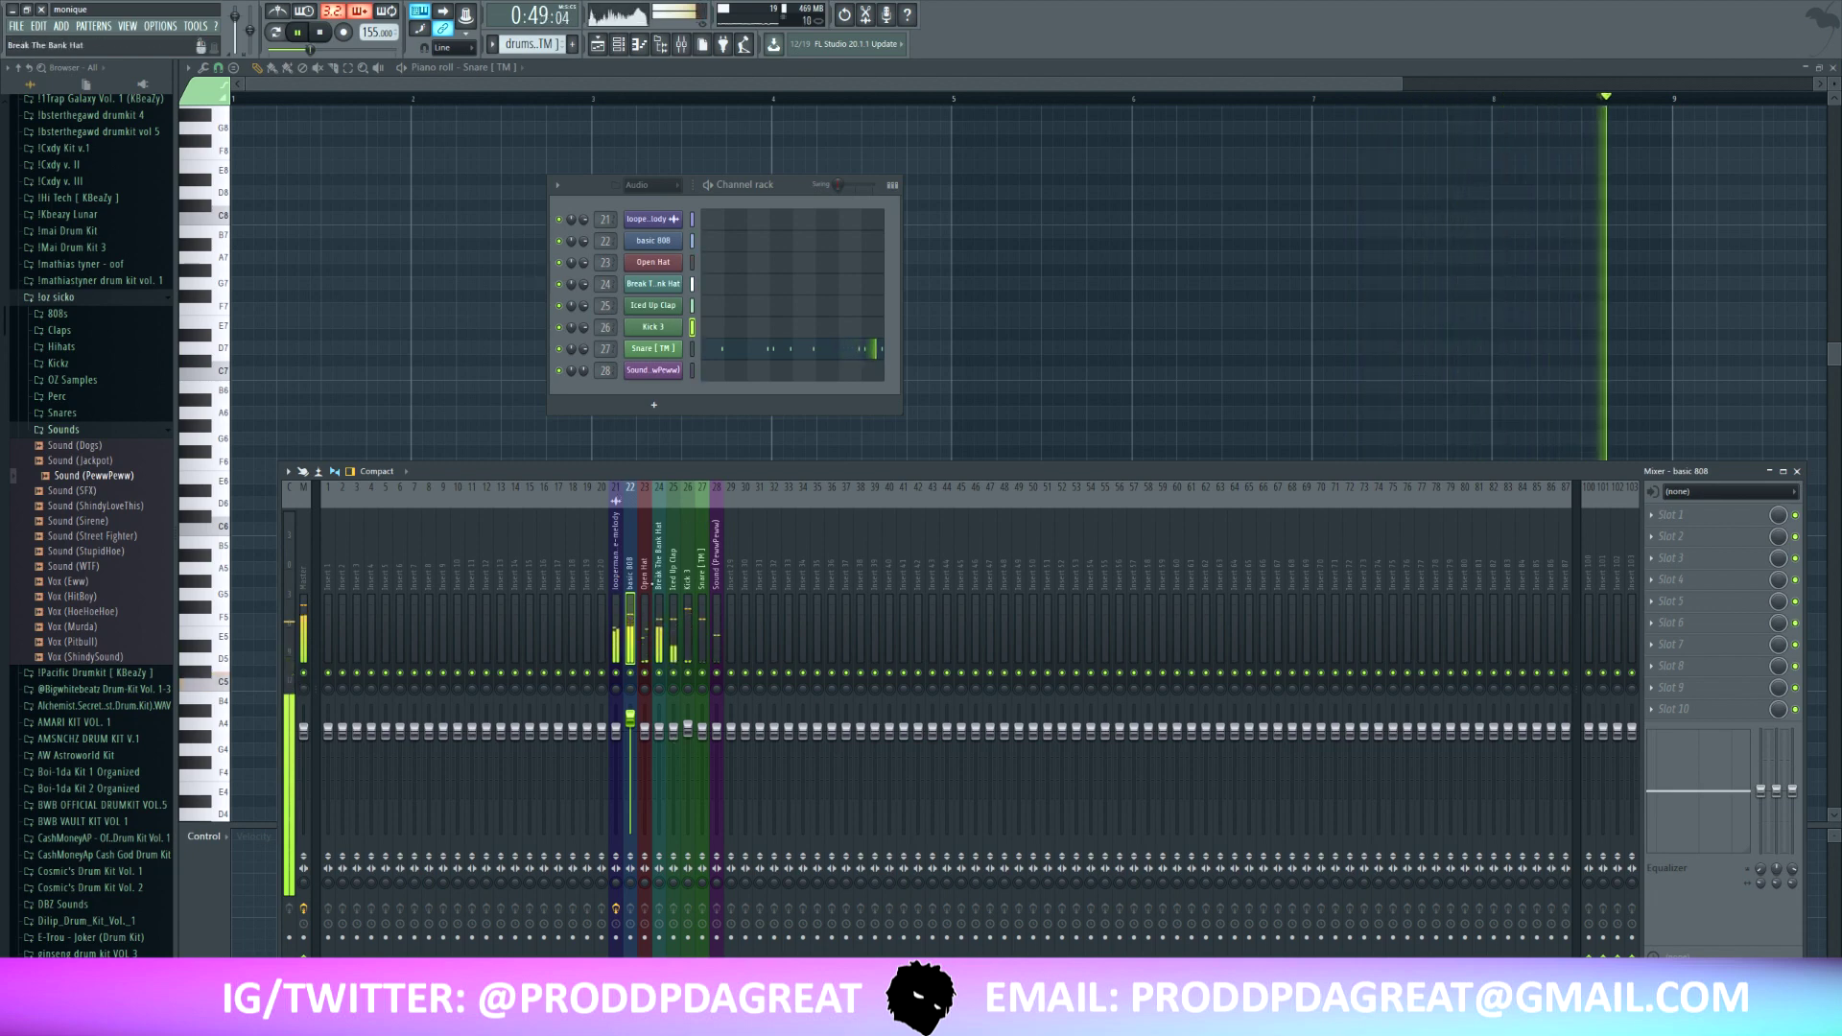
left_click(658, 775)
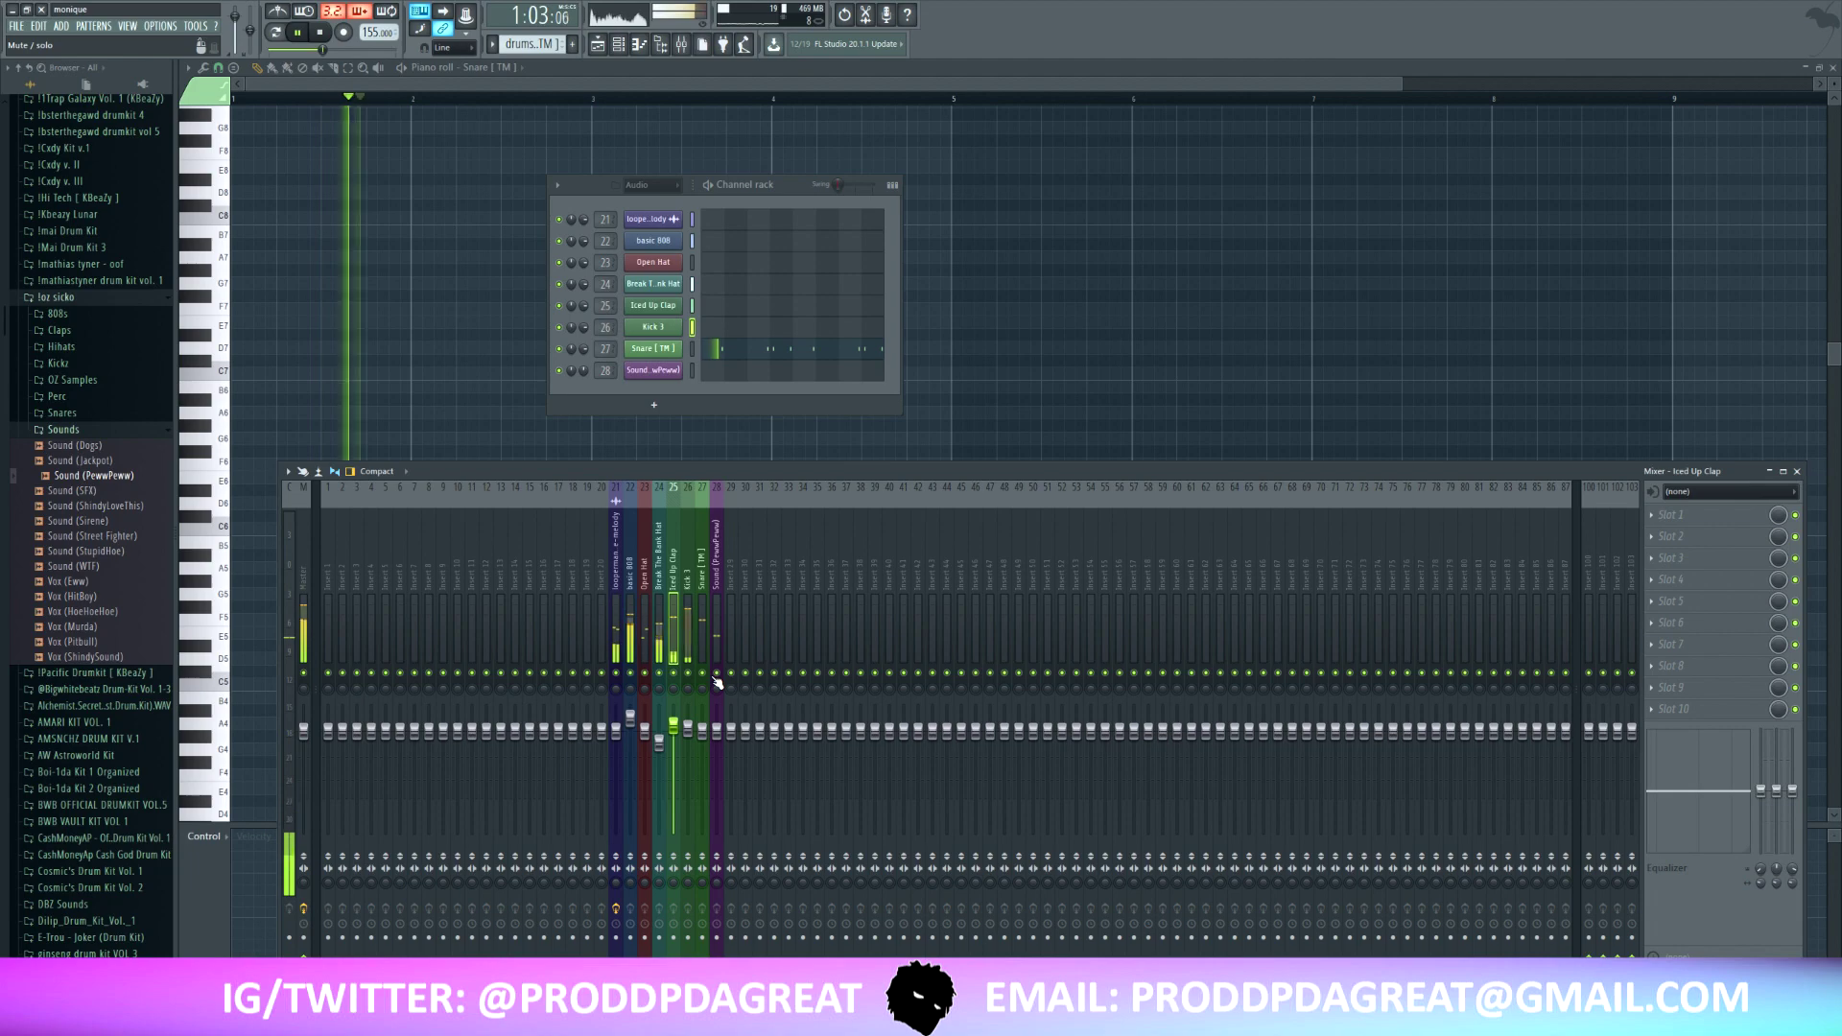
- Shorten all drum clips starting at bar 17 so they end halfway through bar 24, leaving a gap before bar 25
key("F5")
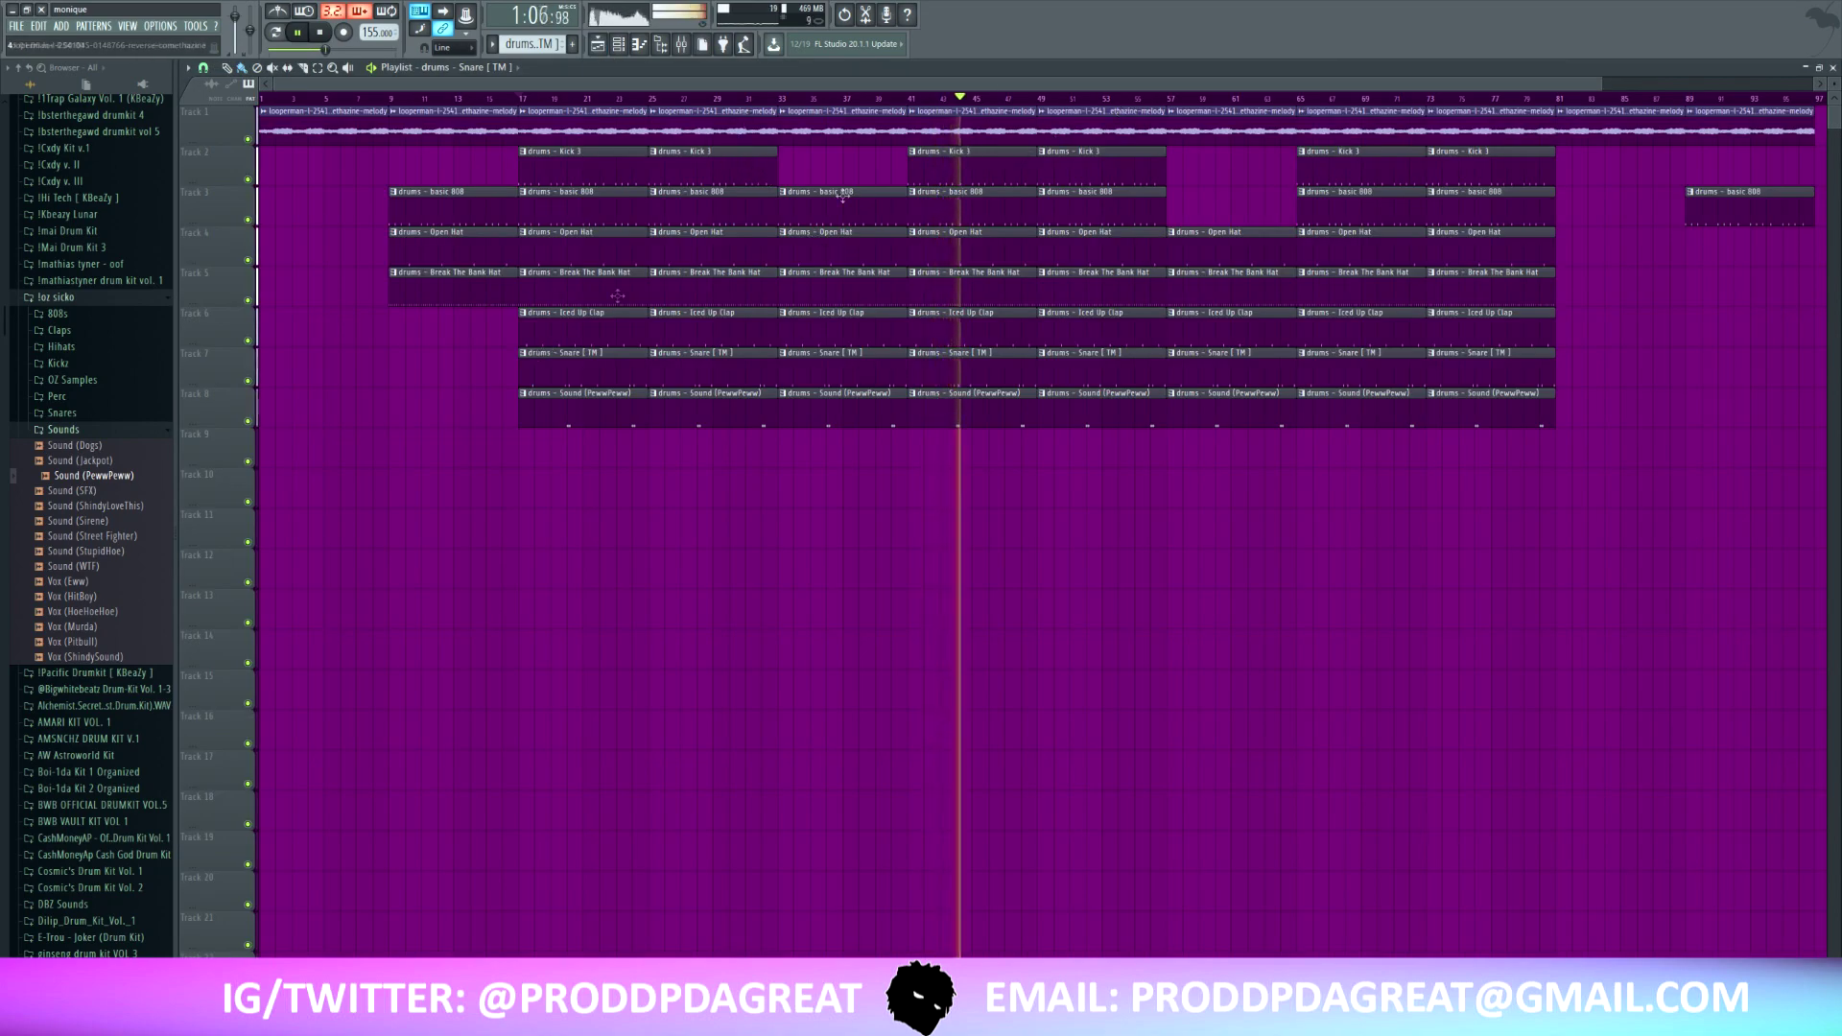
left_click_drag(615, 480, 629, 149)
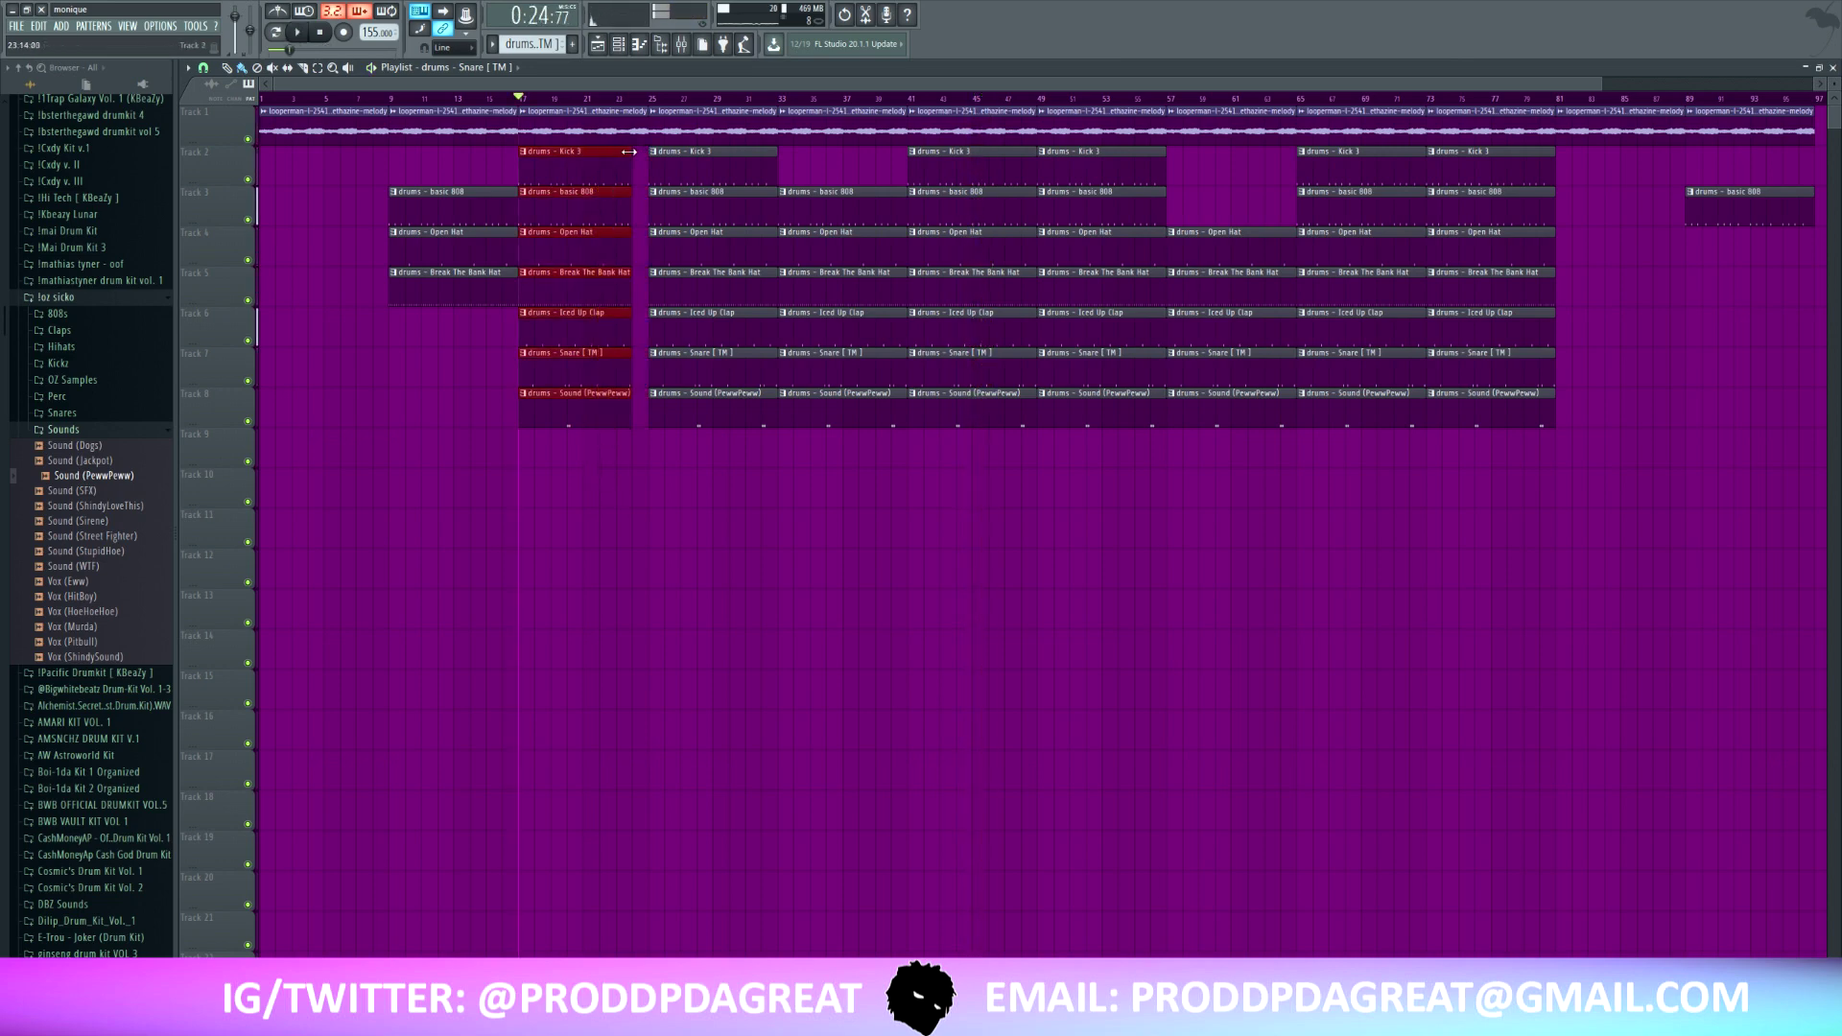
scroll(641, 108, "up", 4)
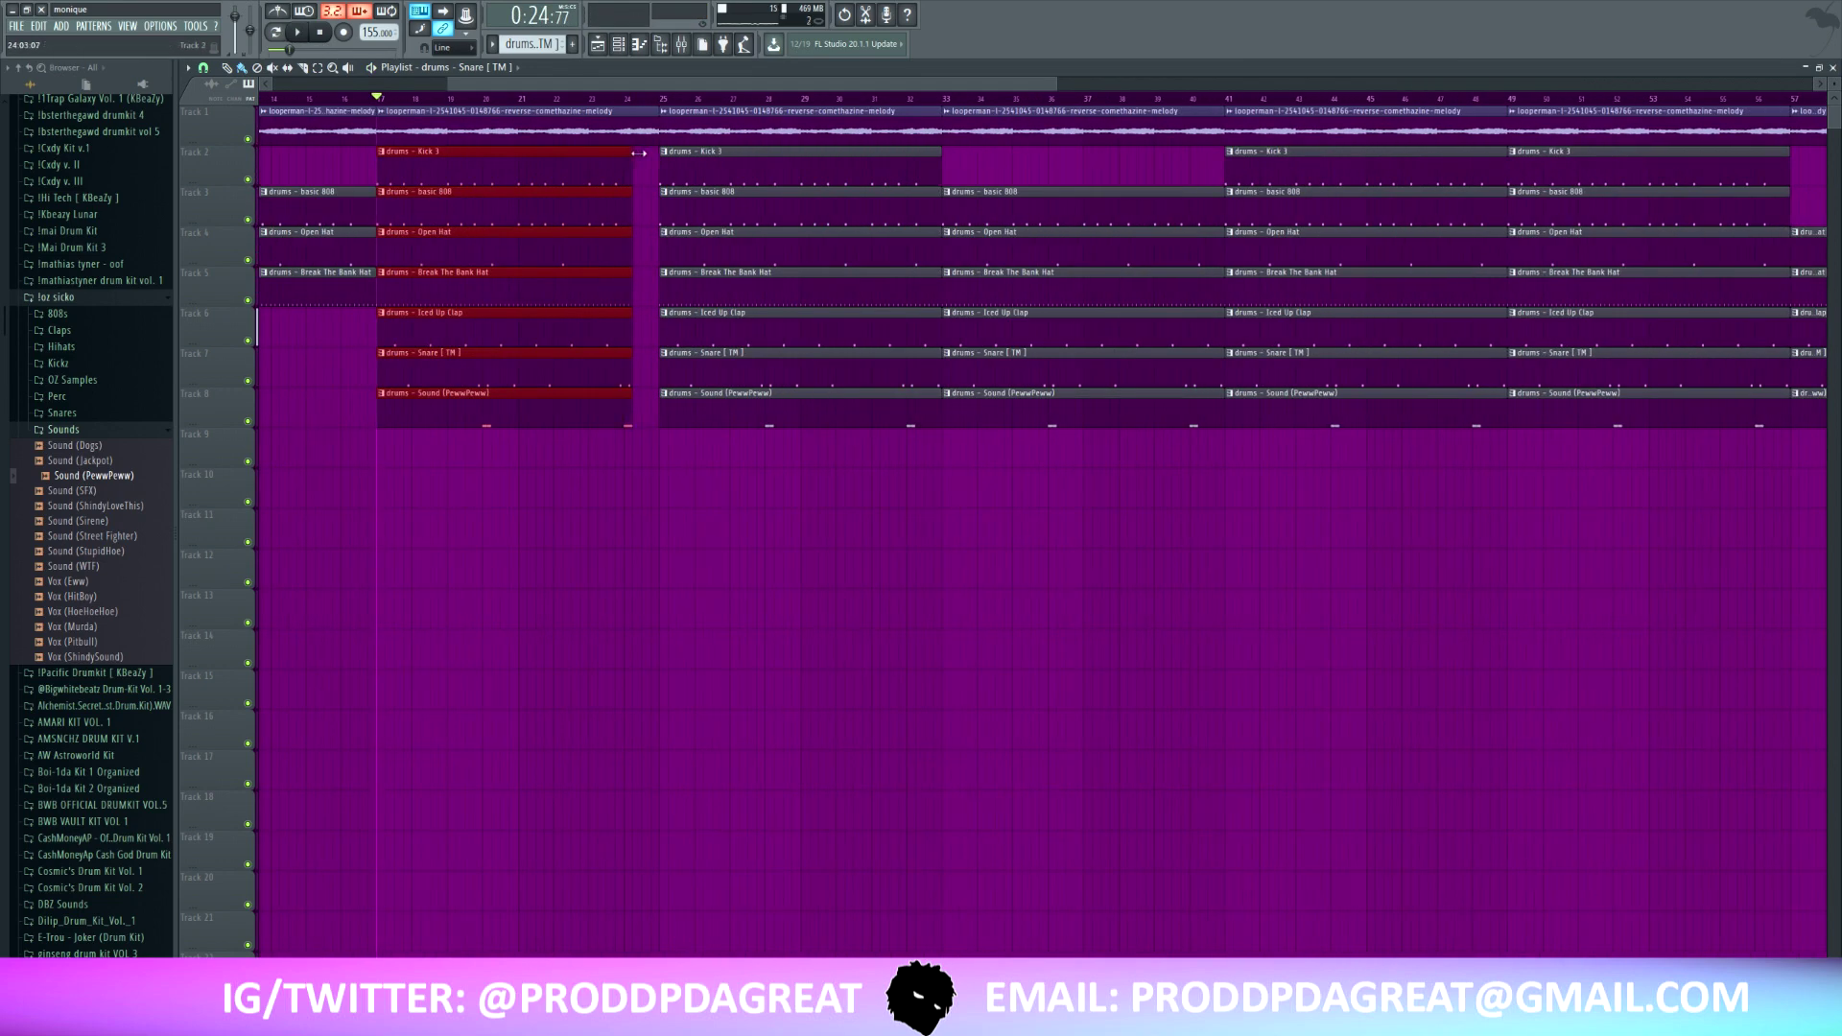
- Make the basic 808 clip at bar 25 unique and open its notes in the piano roll
right_click(669, 200)
left_click(714, 288)
double_click(719, 203)
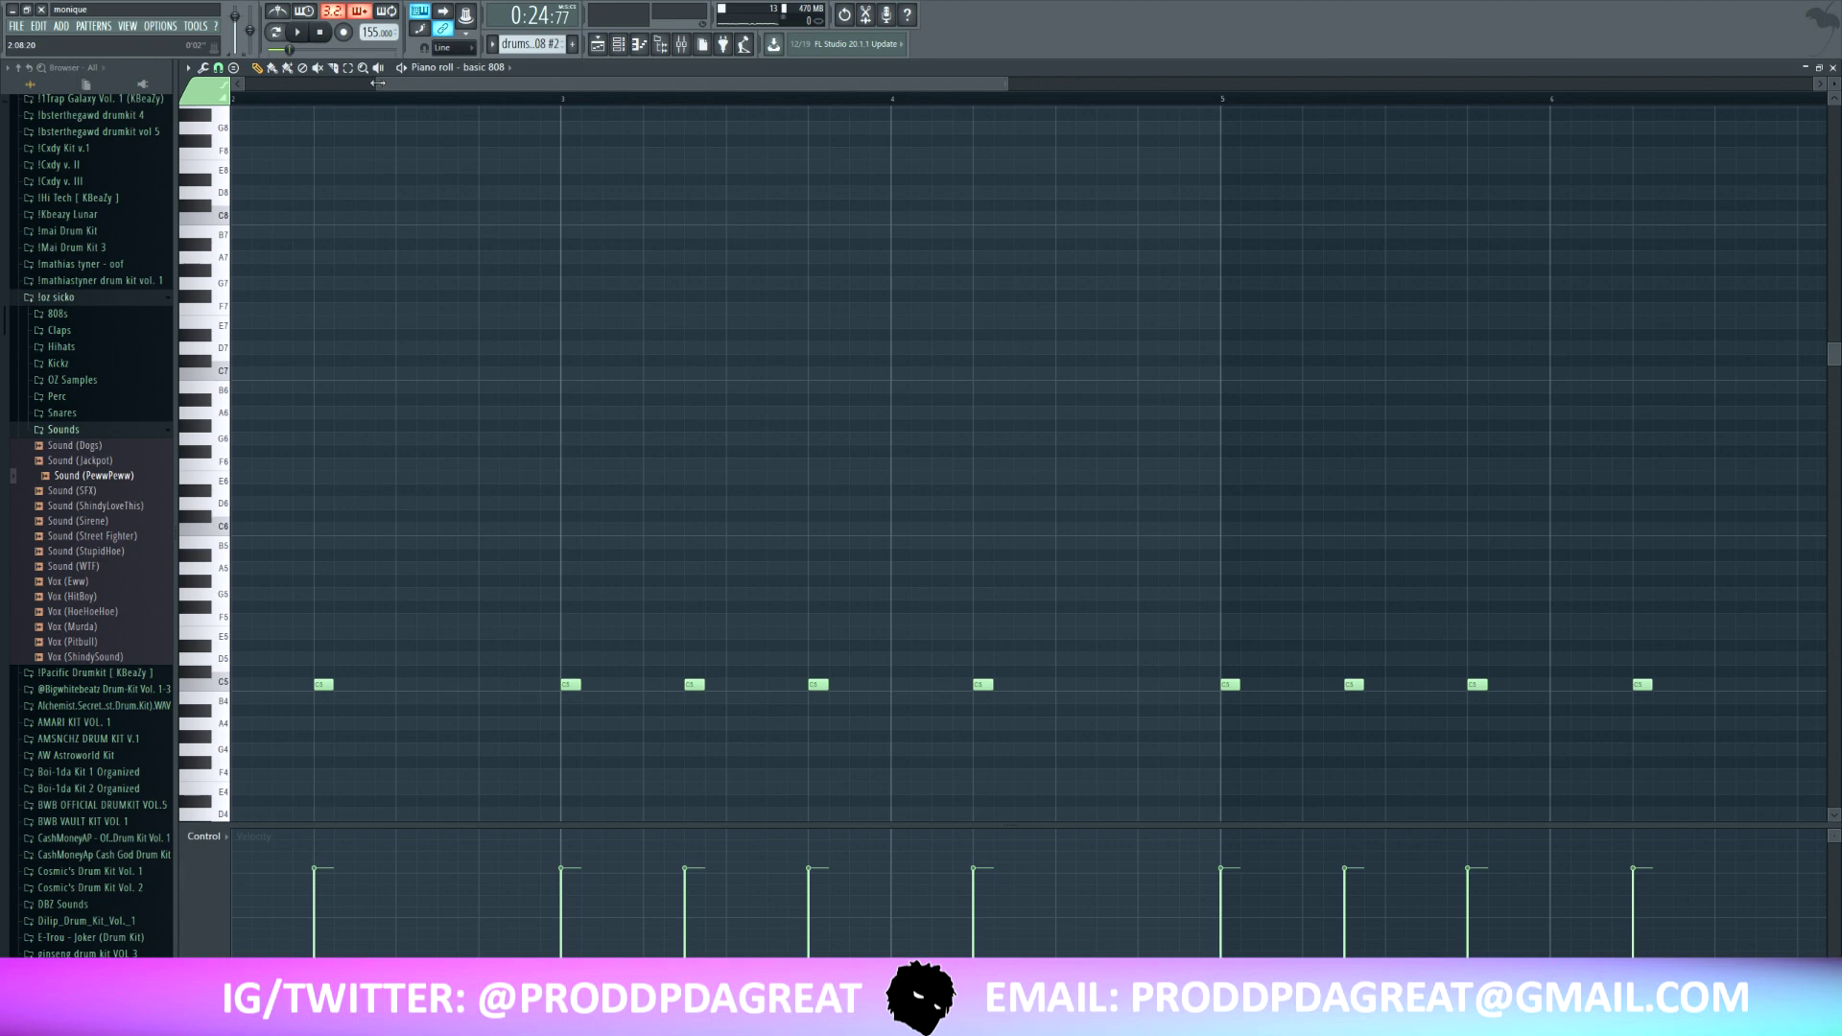
left_click_drag(381, 83, 245, 83)
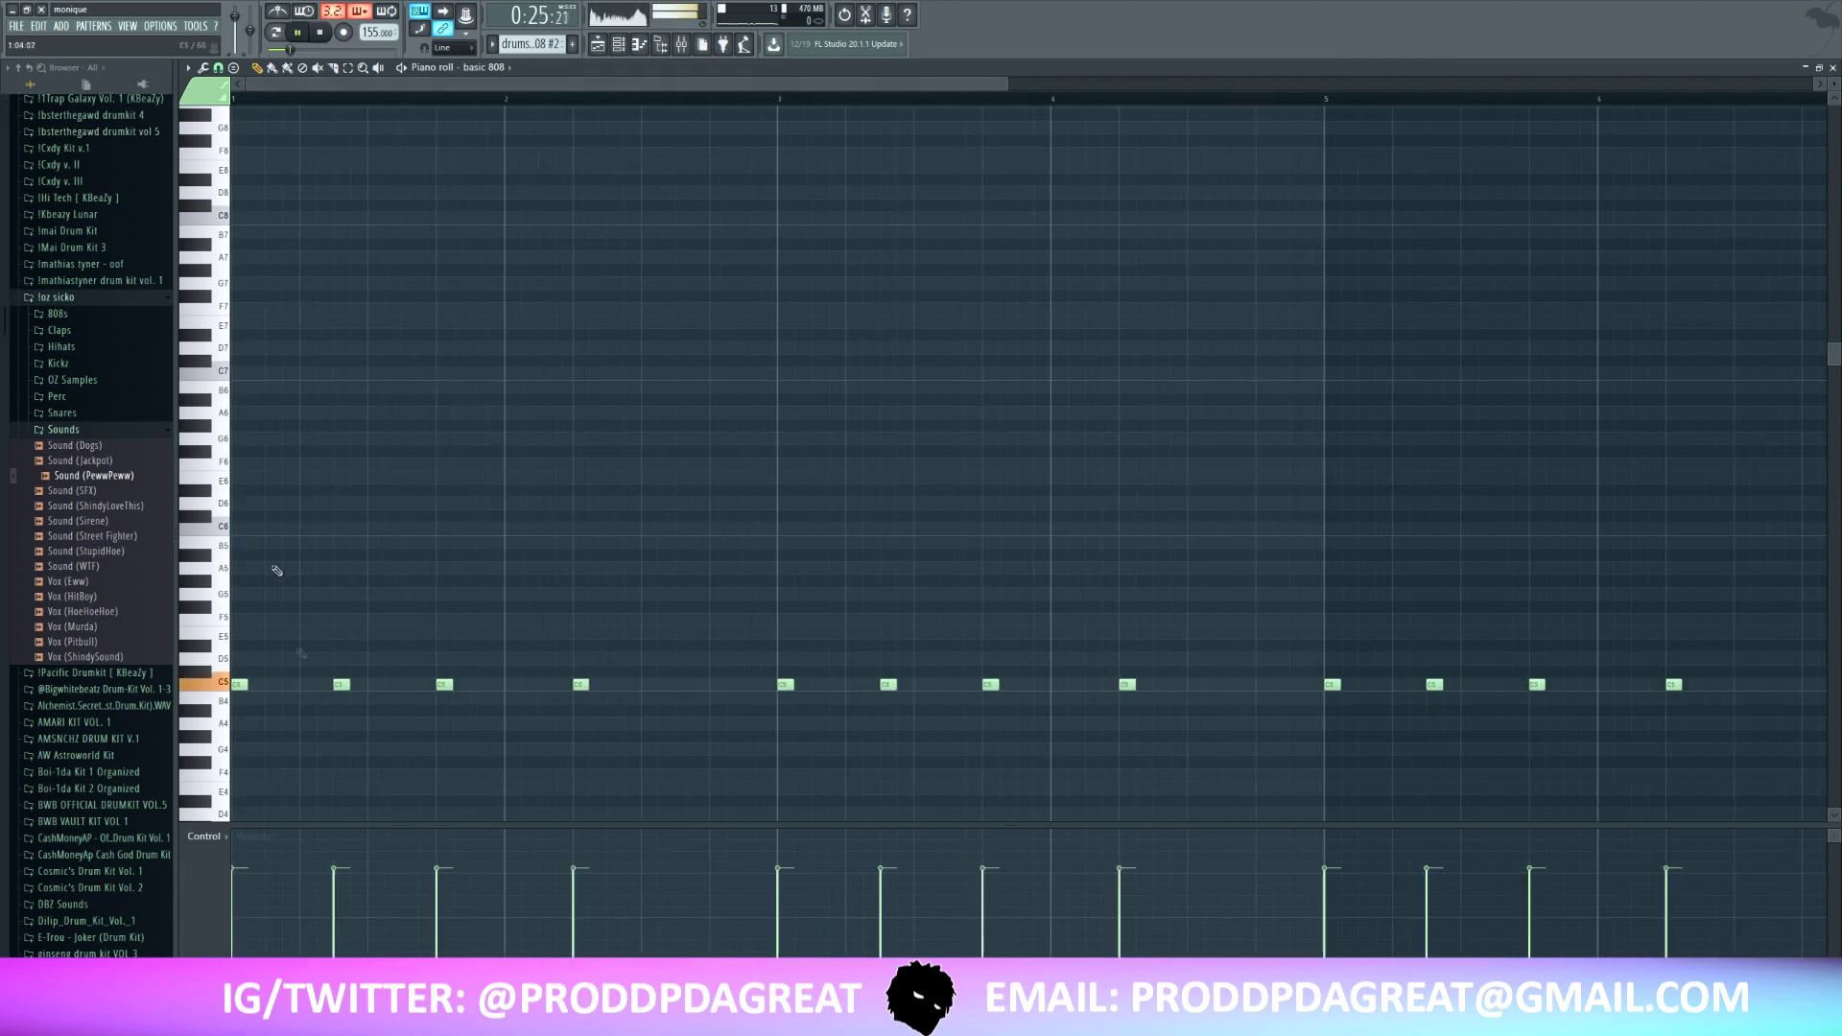
- Add a C6 808 note on beat 2 of bar 1 and two separated A#4 notes in the second half of bar 2
key("space")
left_click_drag(277, 529, 294, 525)
key("space")
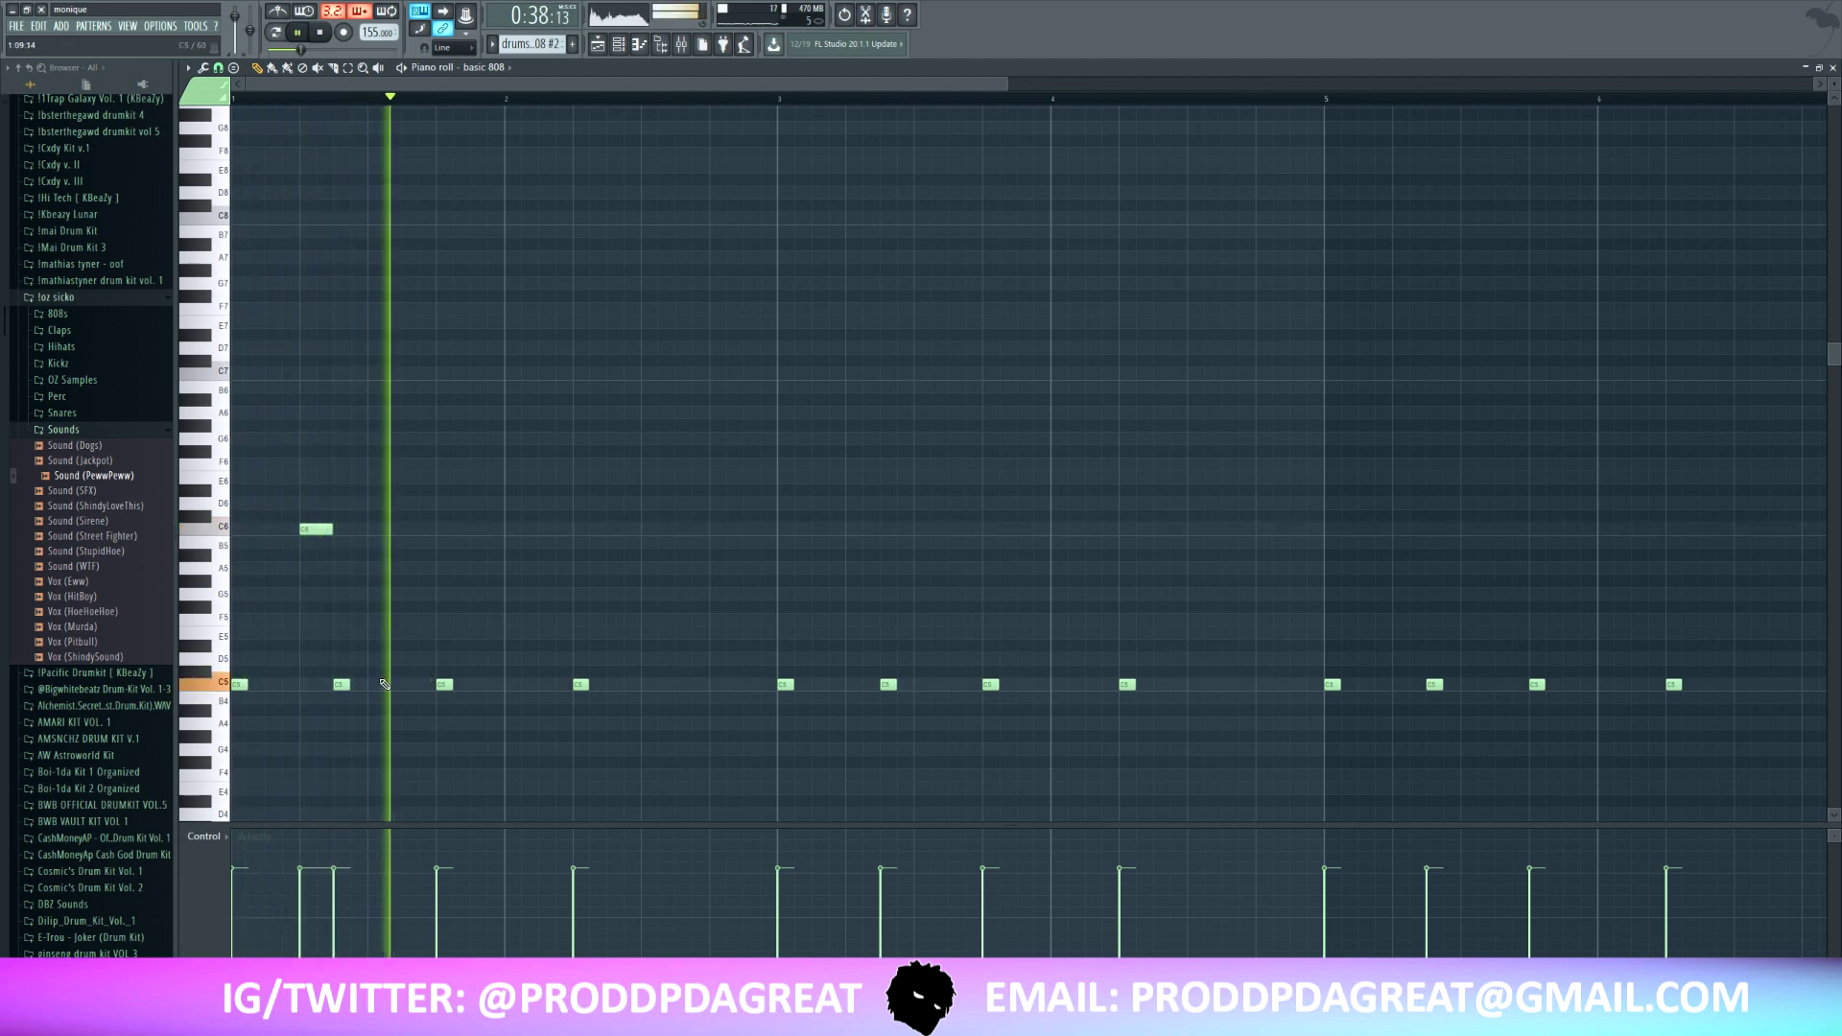
key("space")
left_click(752, 717)
key("space")
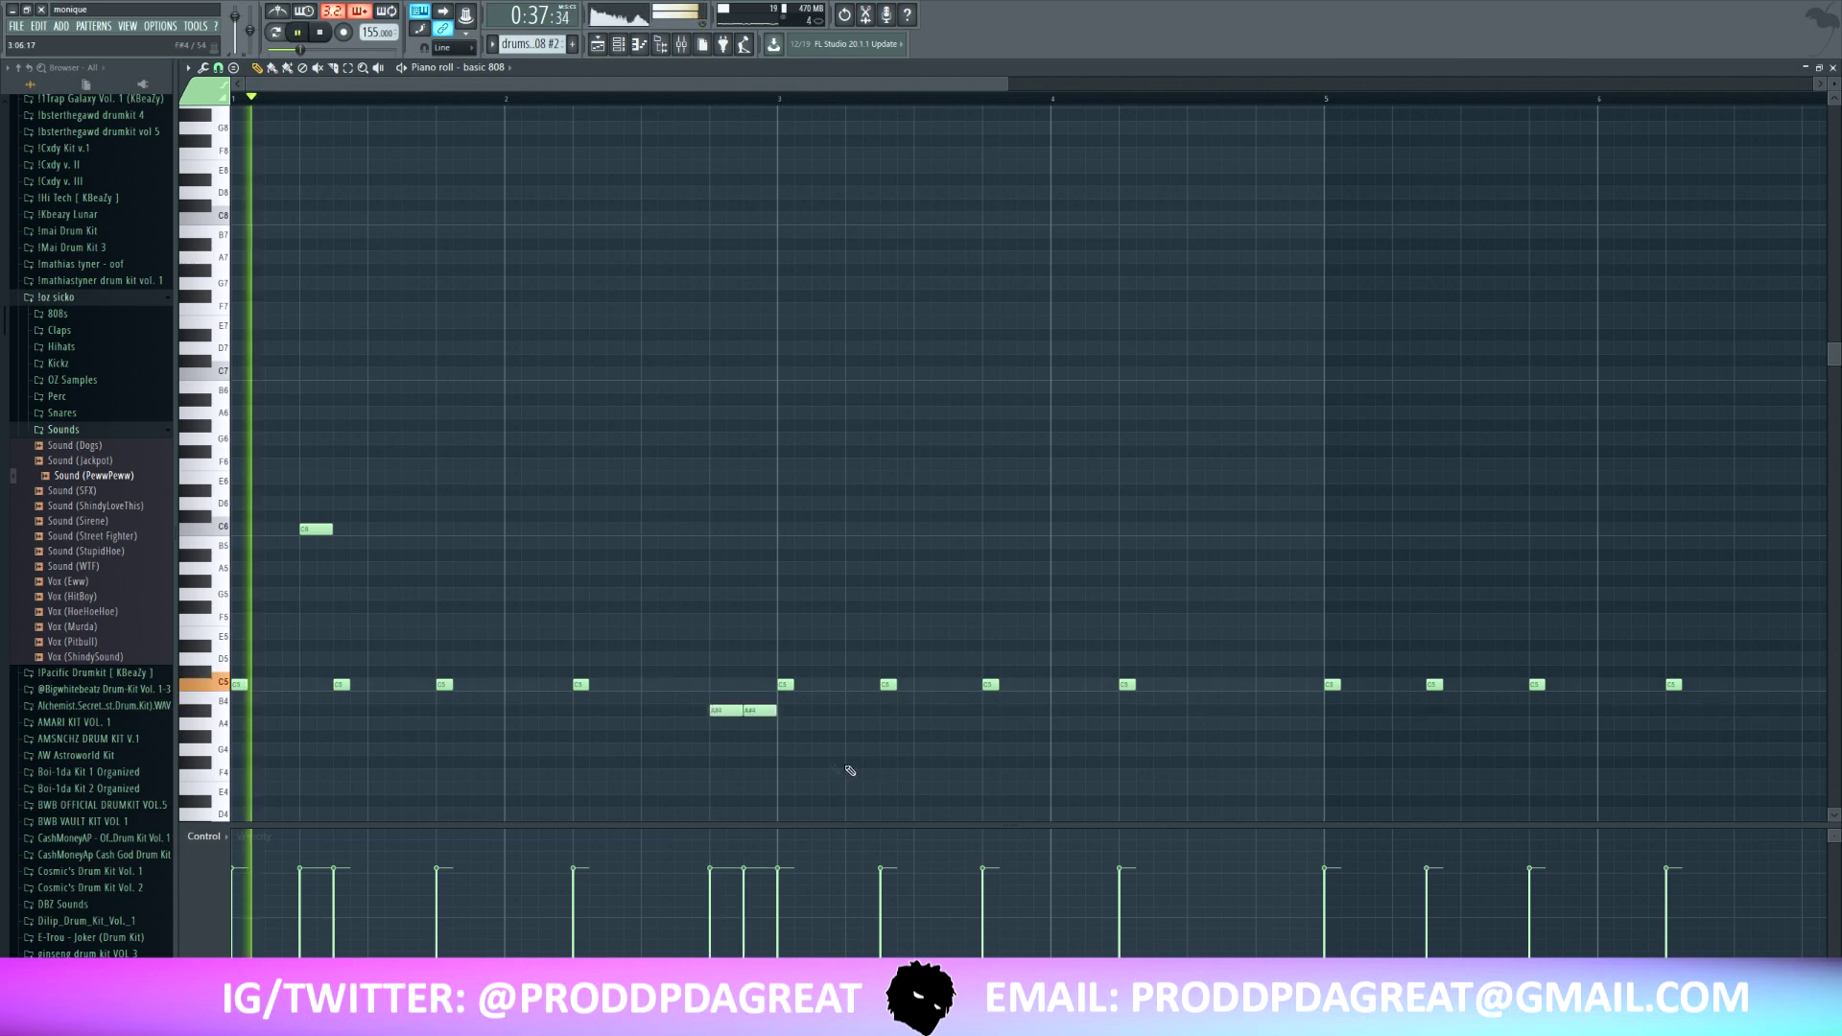
left_click_drag(721, 712, 683, 712)
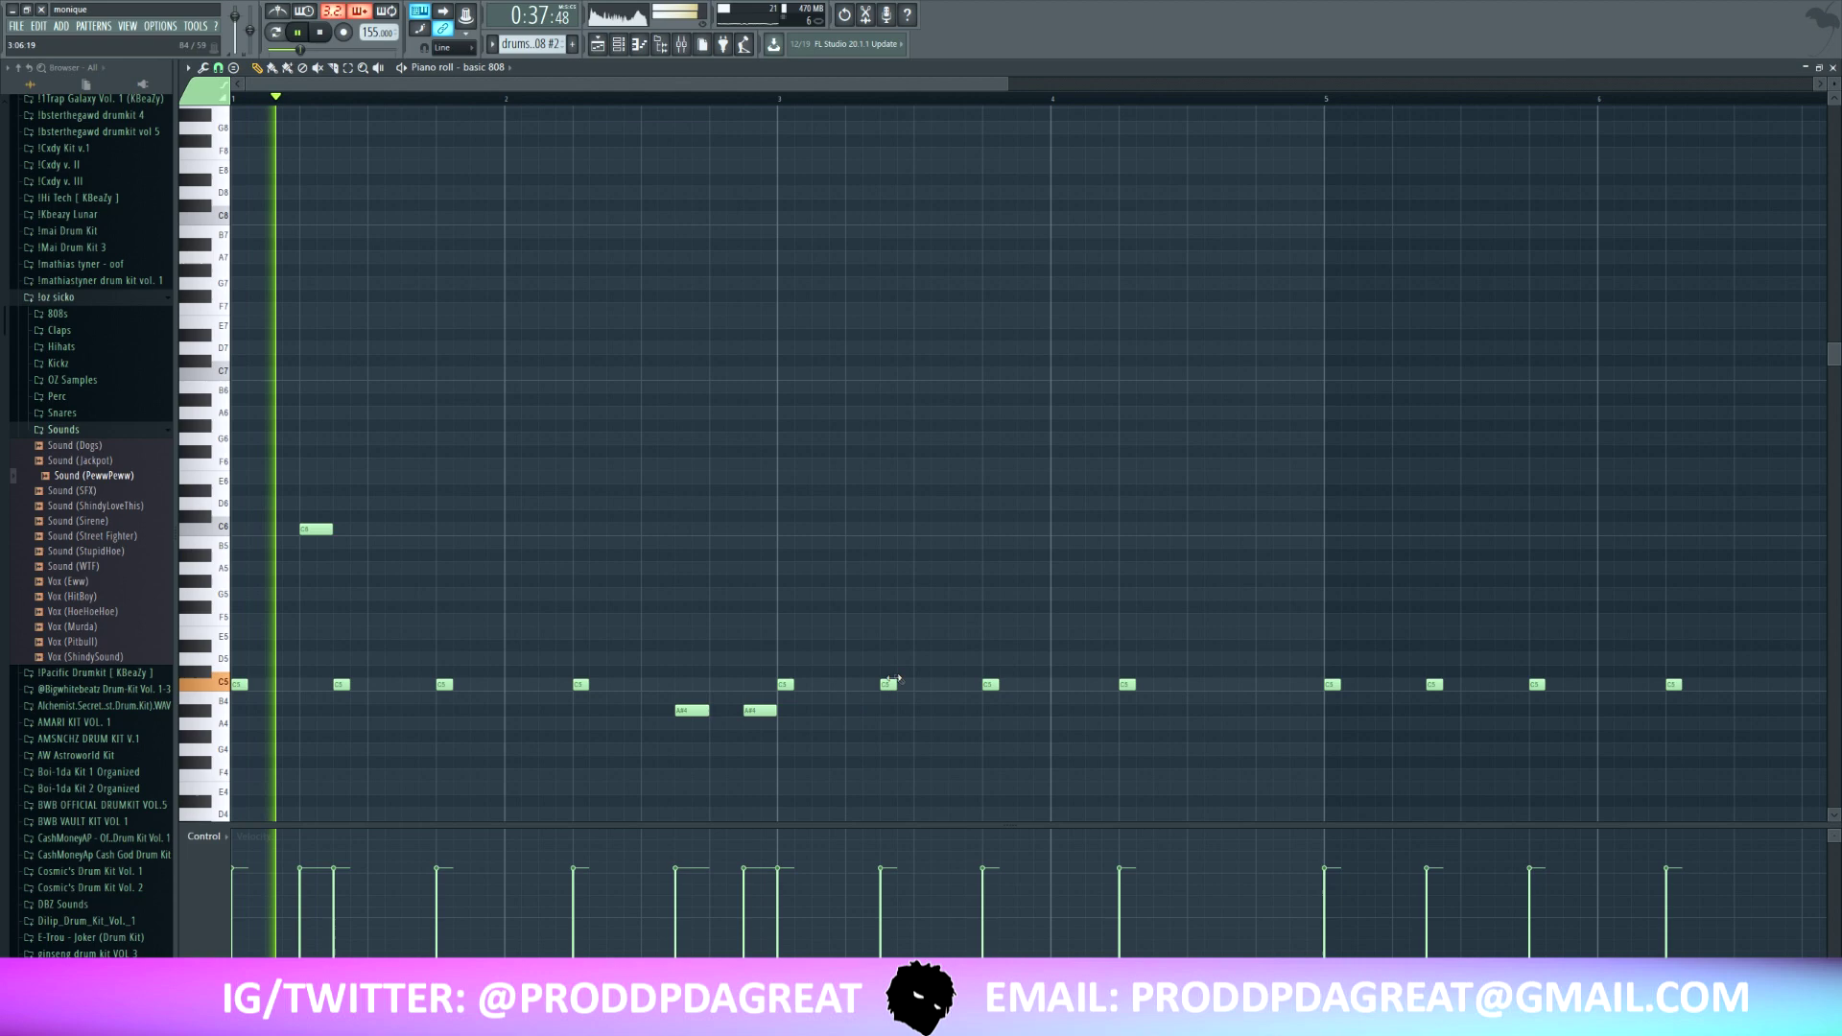
- Add D#5, C5 and F5 808 notes in bar 4 and C5 notes at the start and end of bar 8
left_click_drag(1007, 84, 1295, 146)
left_click(831, 645)
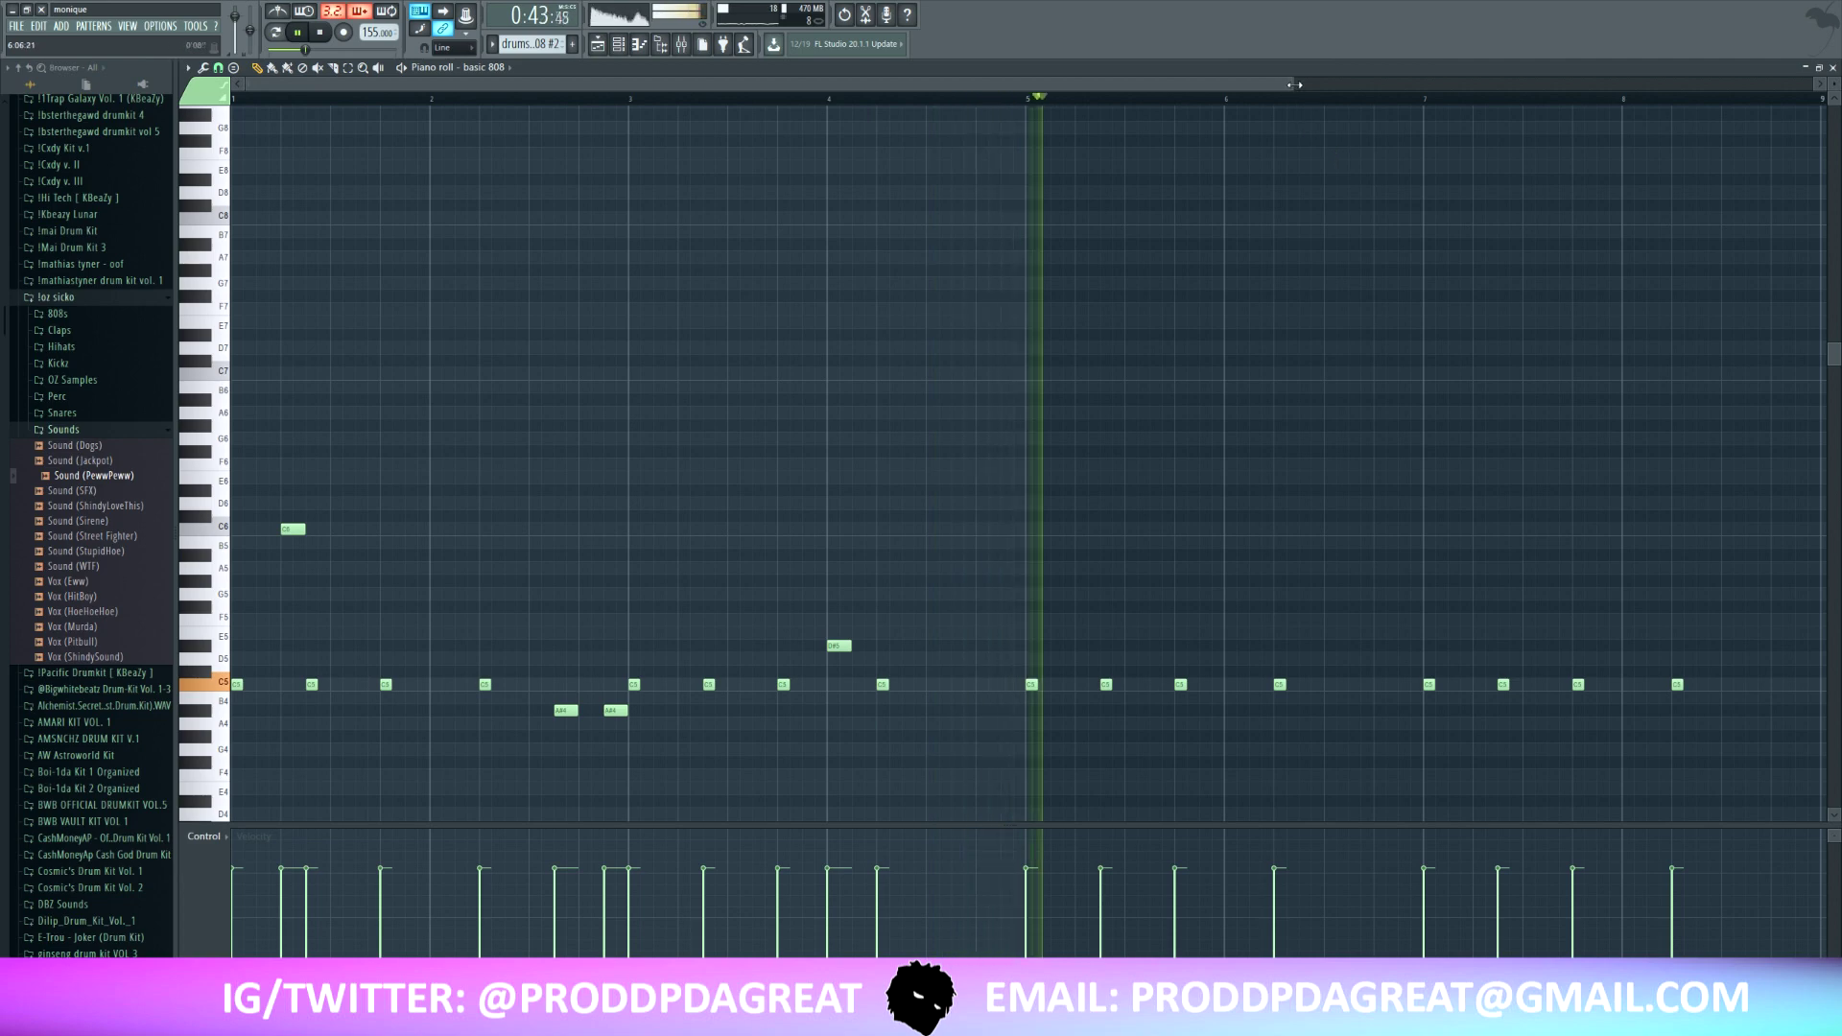
left_click_drag(1295, 84, 1368, 96)
left_click(908, 684)
left_click(955, 620)
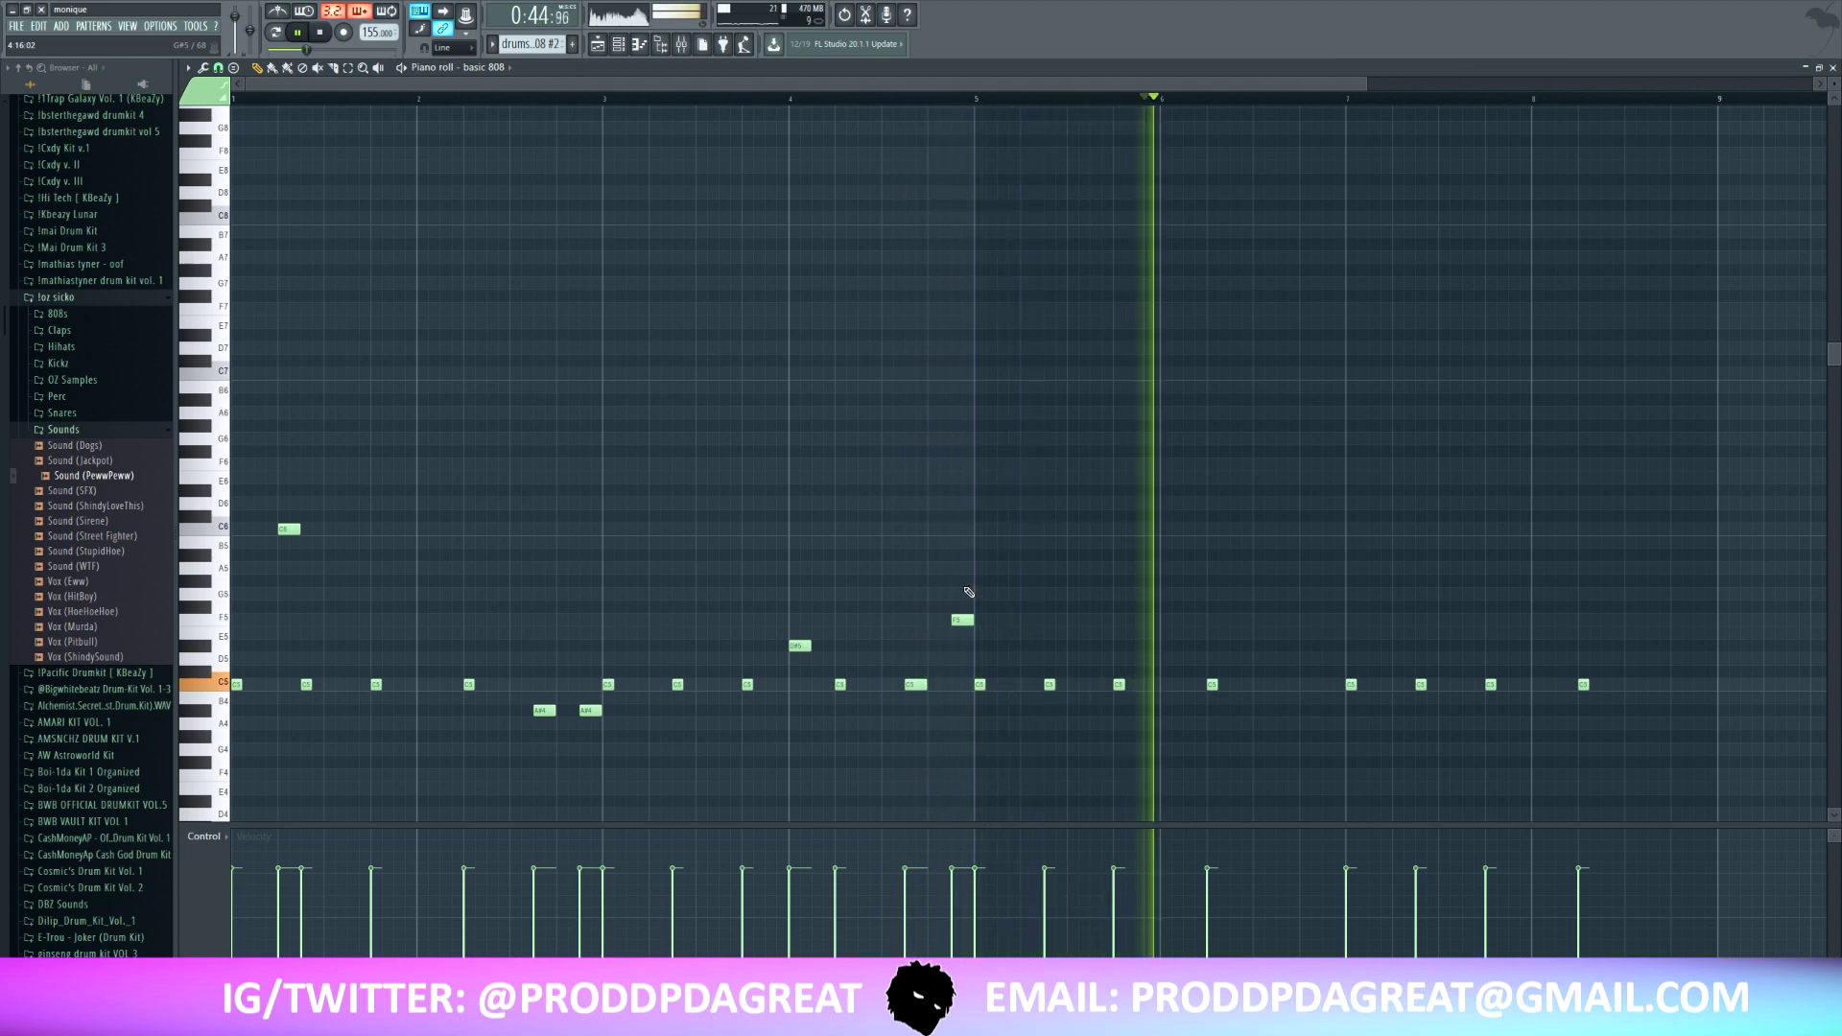
left_click(1532, 684)
left_click(1704, 685)
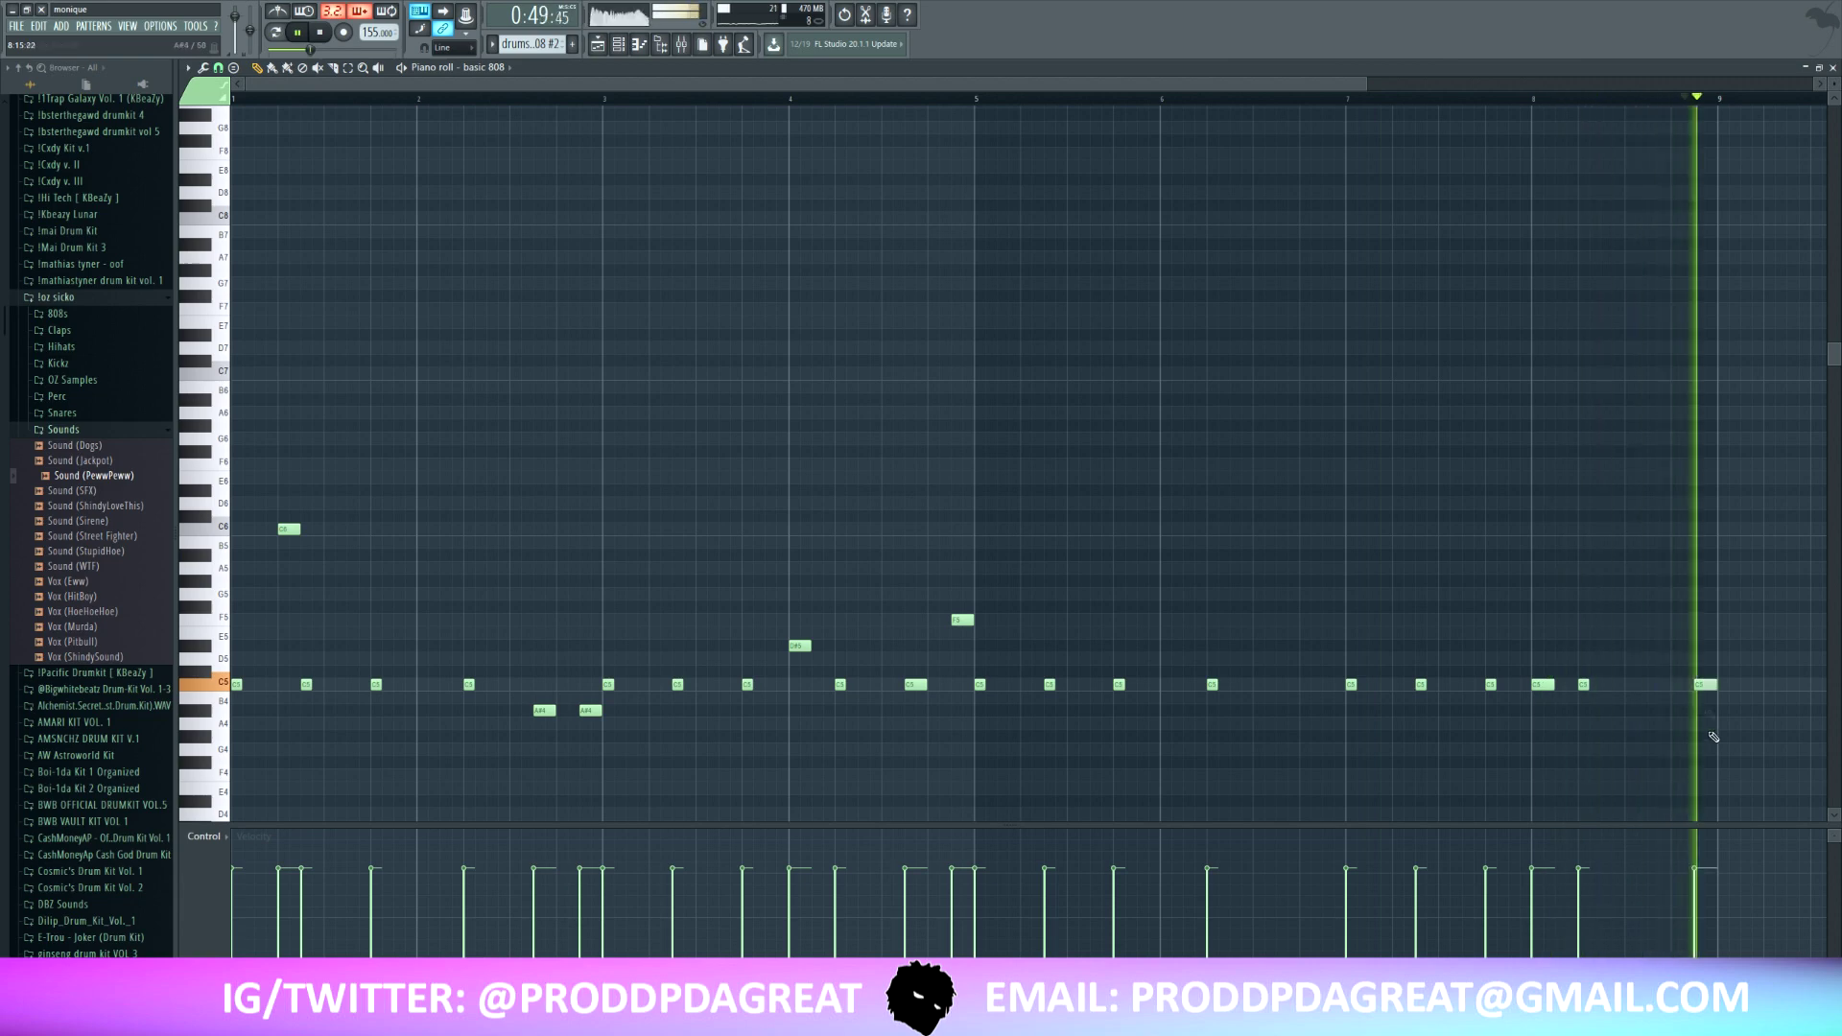
- Move the basic 808 #2 clip at bar 25 down to track 9 in the playlist
left_click(599, 48)
left_click(720, 207)
key("shift+Down")
key("shift+Down")
key("shift+Down")
key("shift+Down")
key("shift+Down")
key("shift+Down")
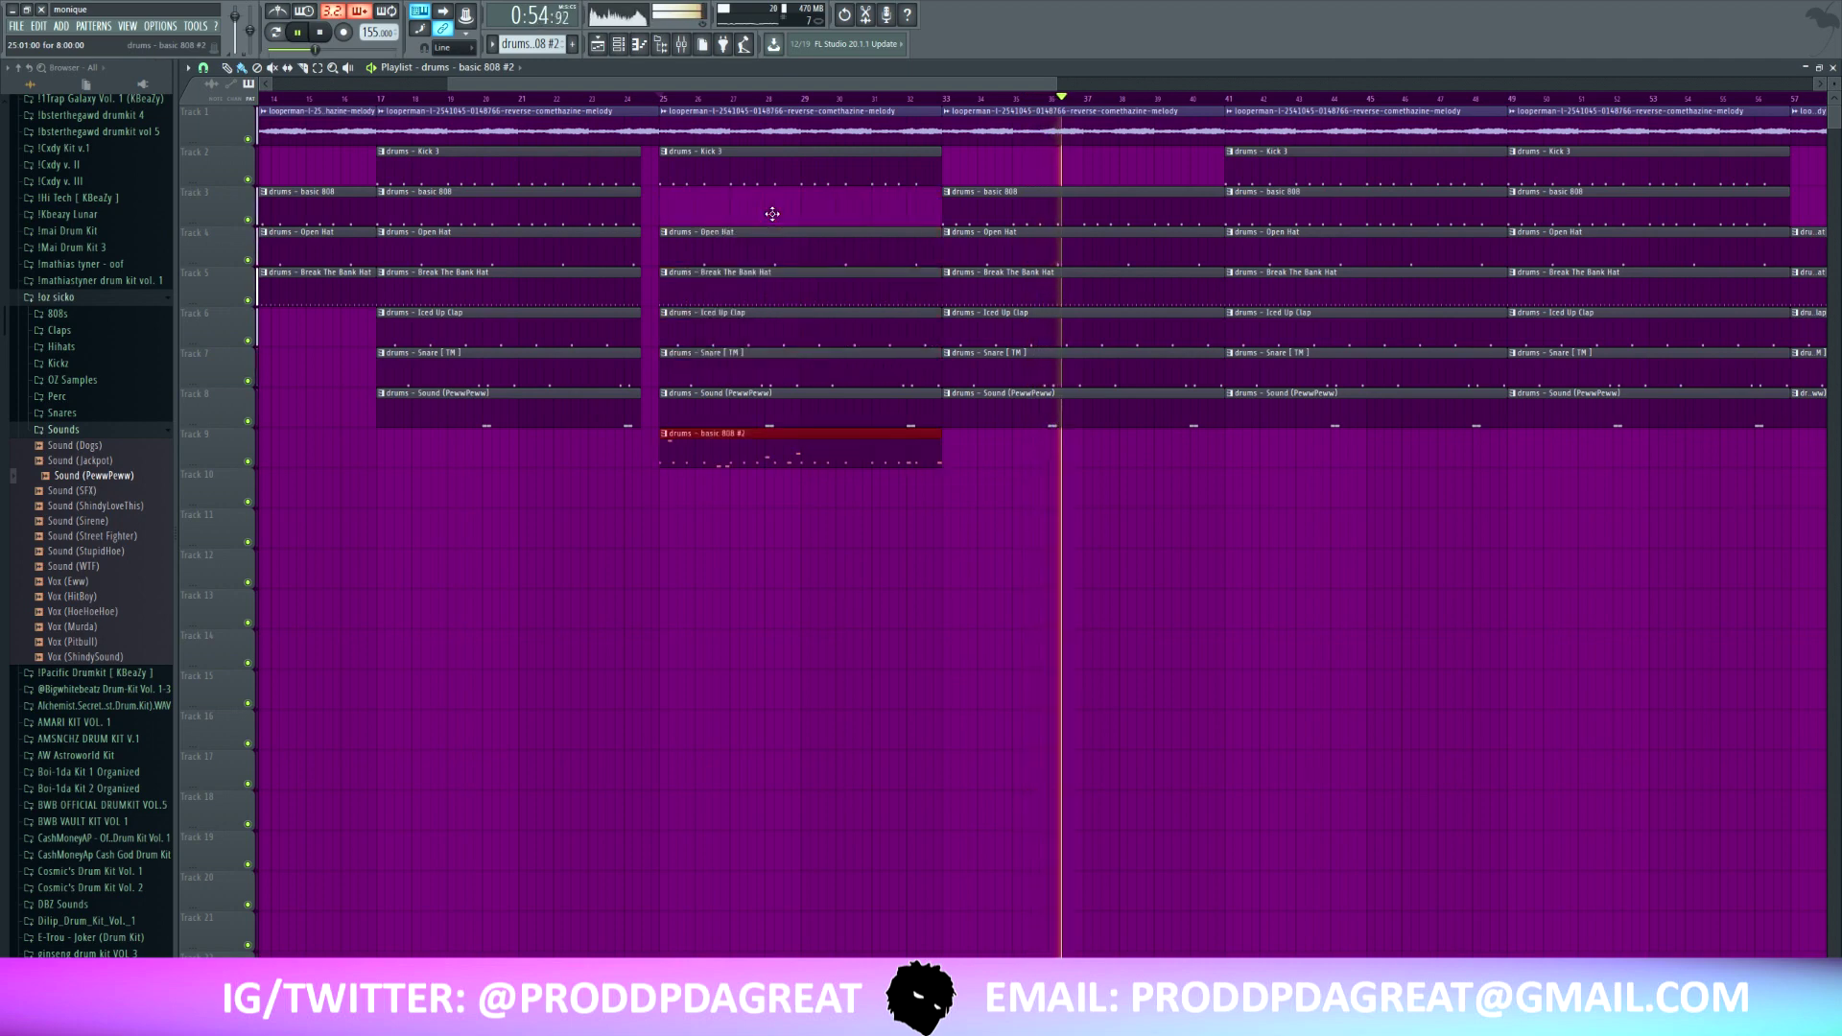
key("shift+Down")
key("shift+Down")
key("shift+Up")
left_click(1148, 334)
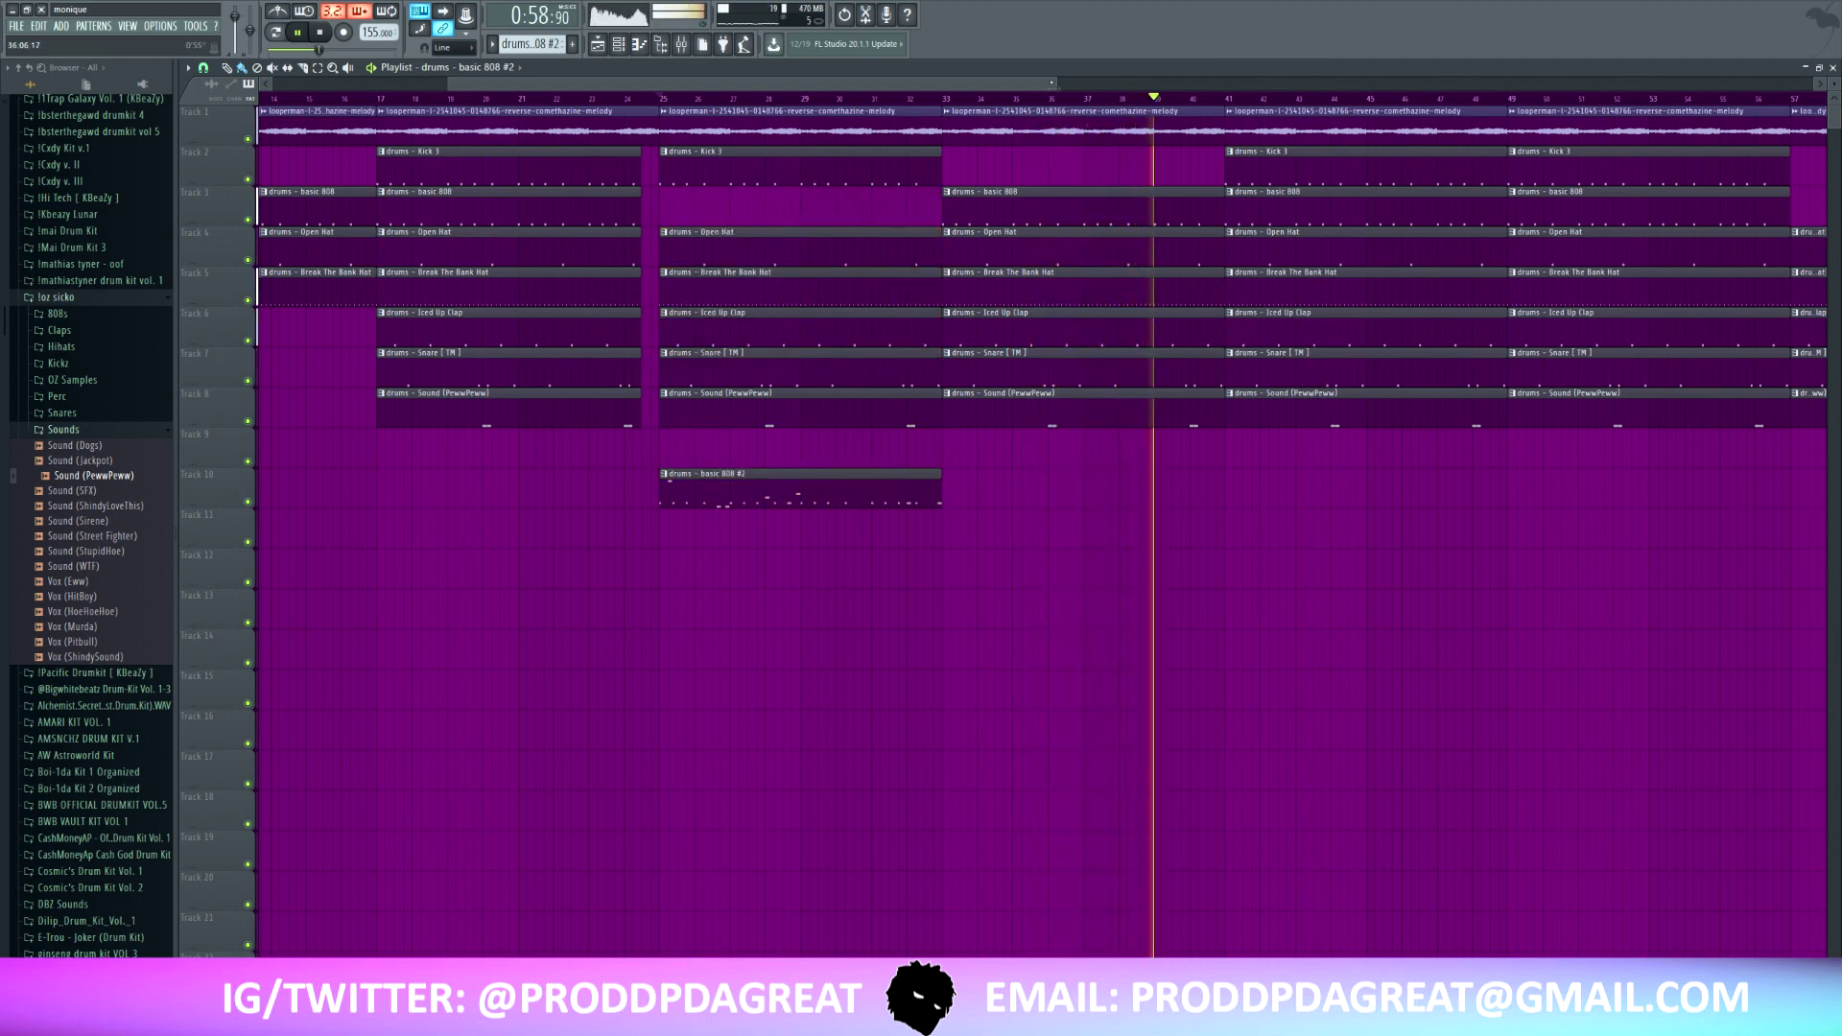
left_click_drag(1055, 83, 1292, 83)
left_click_drag(1373, 132, 1439, 84)
left_click_drag(720, 543, 625, 473)
key("shift+Up")
left_click(968, 345)
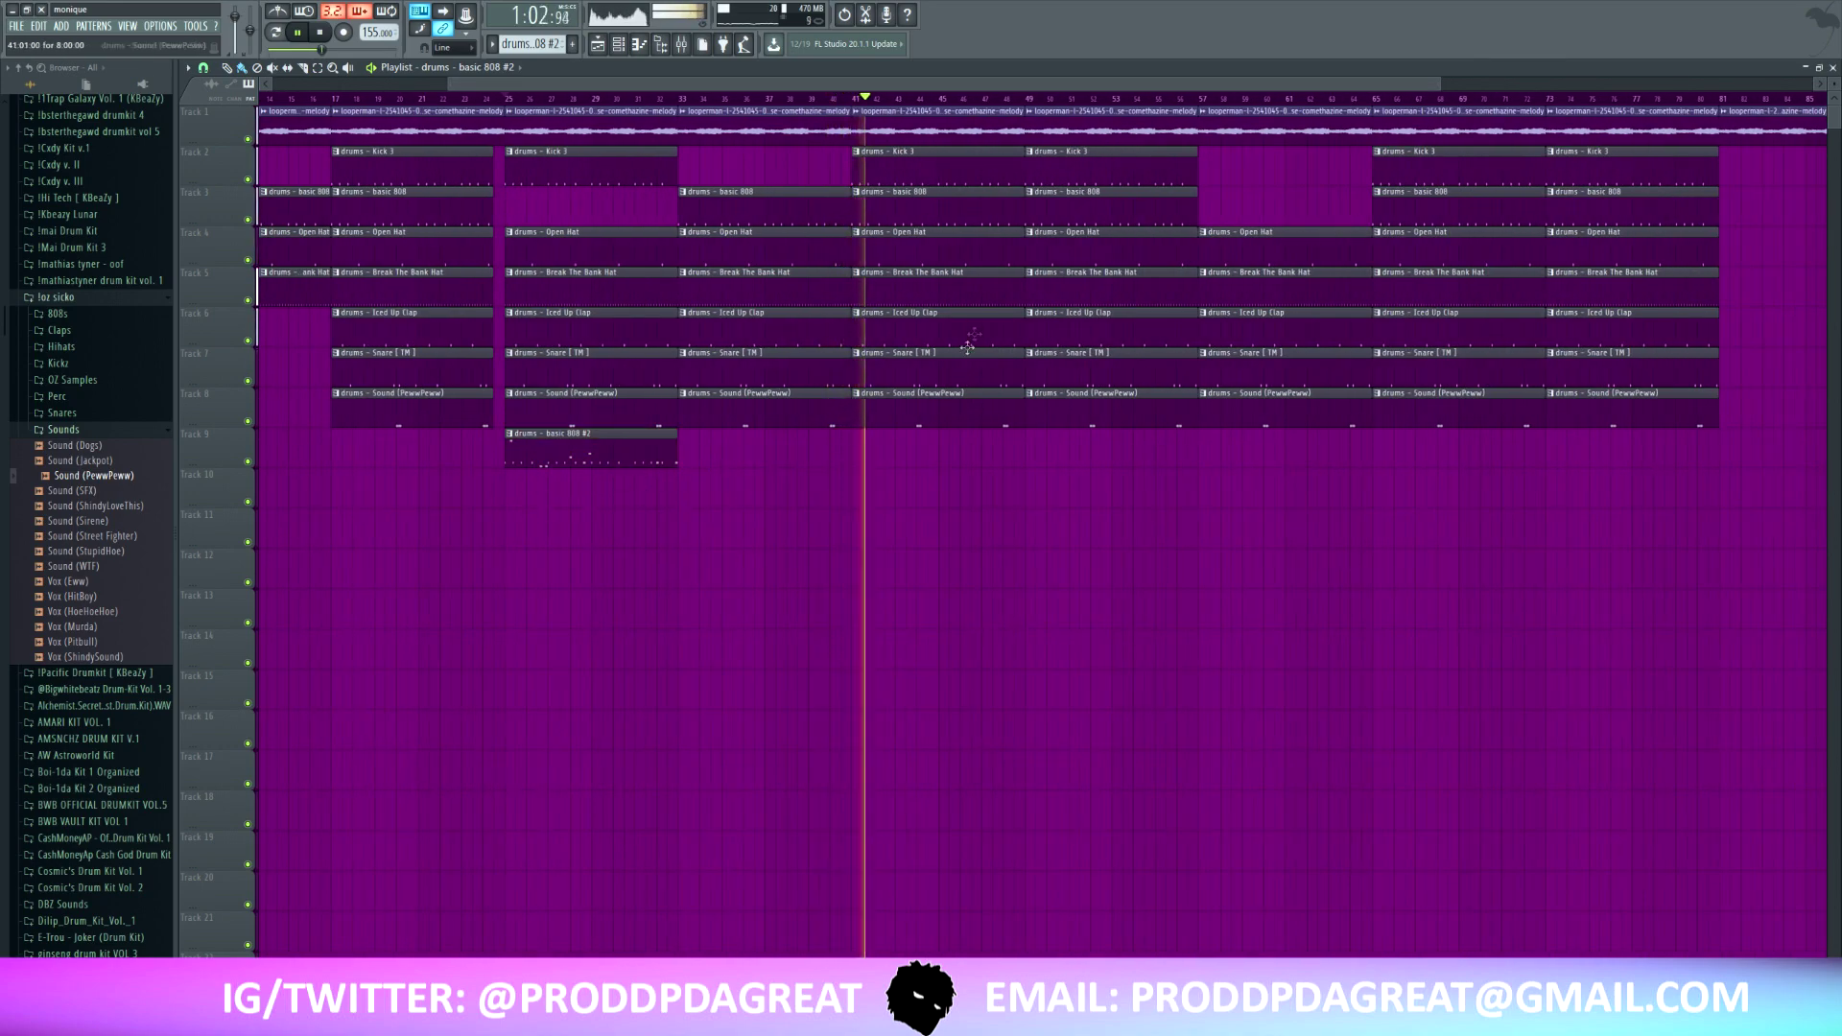
- Stop playback, make the Break The Bank Hat clip in bars 41 to 48 unique, and place it on track 9
key("space")
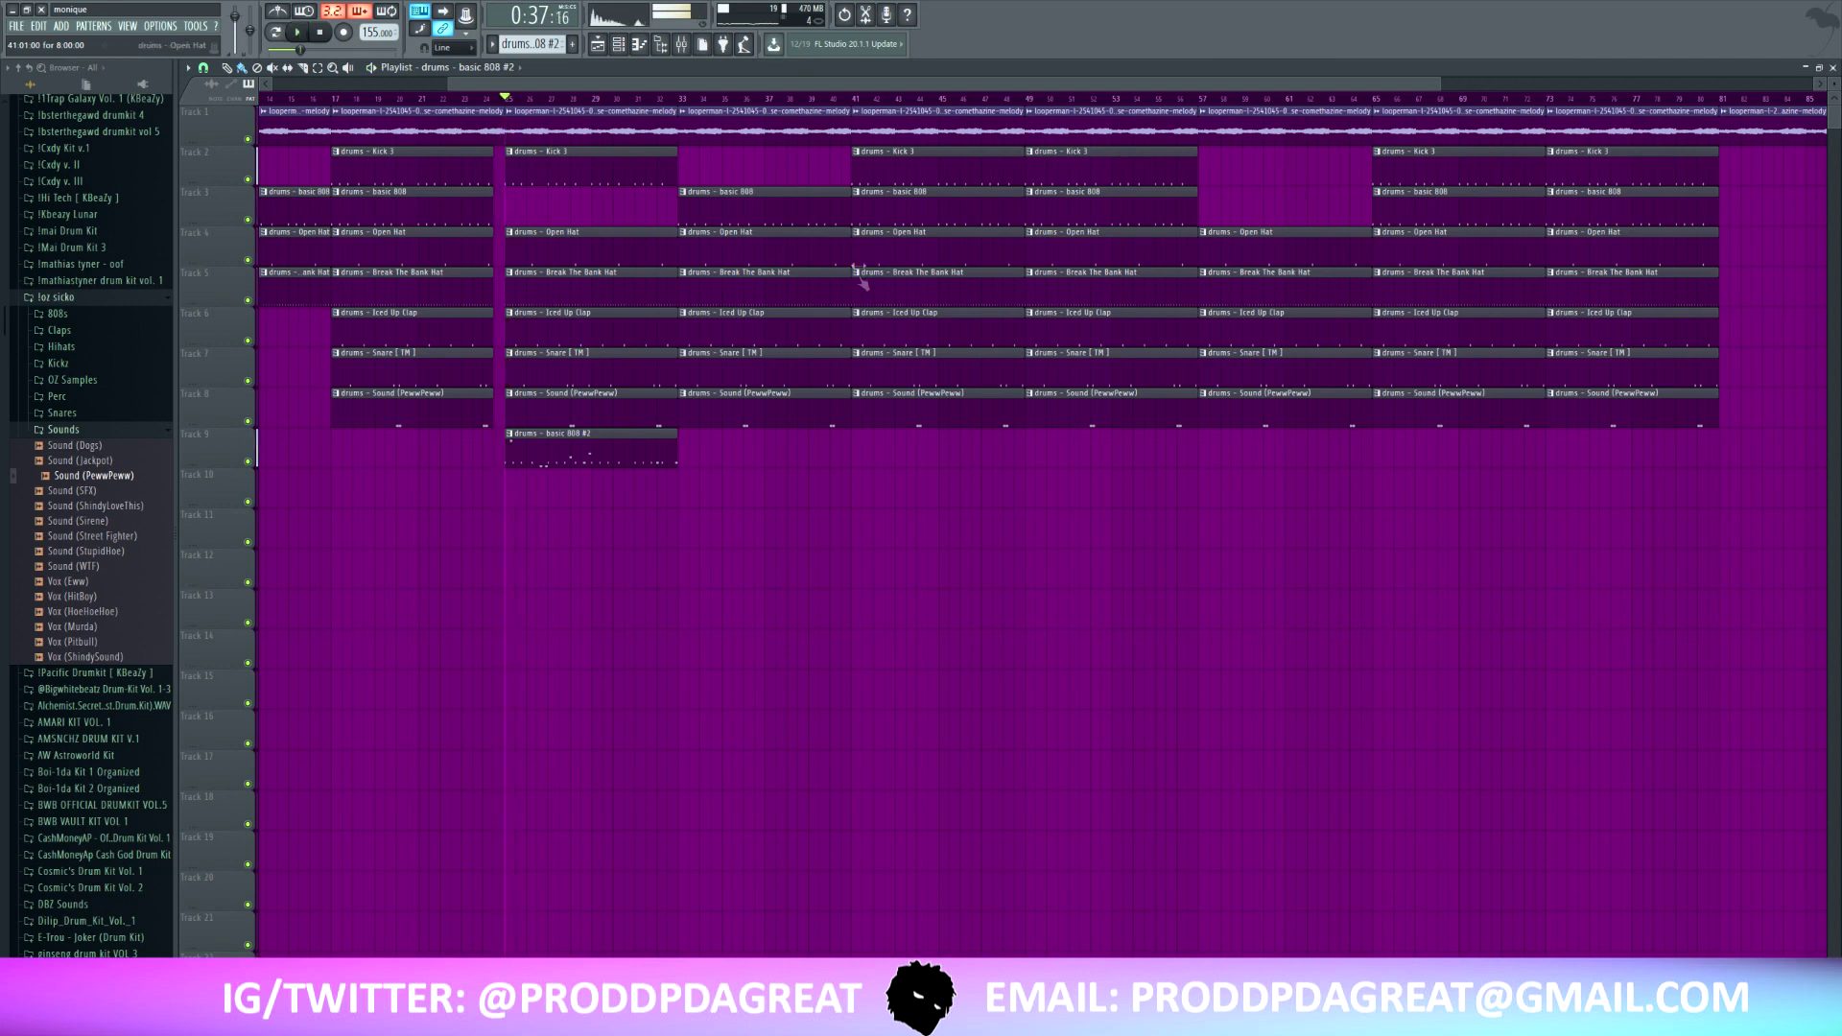
left_click(860, 273)
left_click(907, 377)
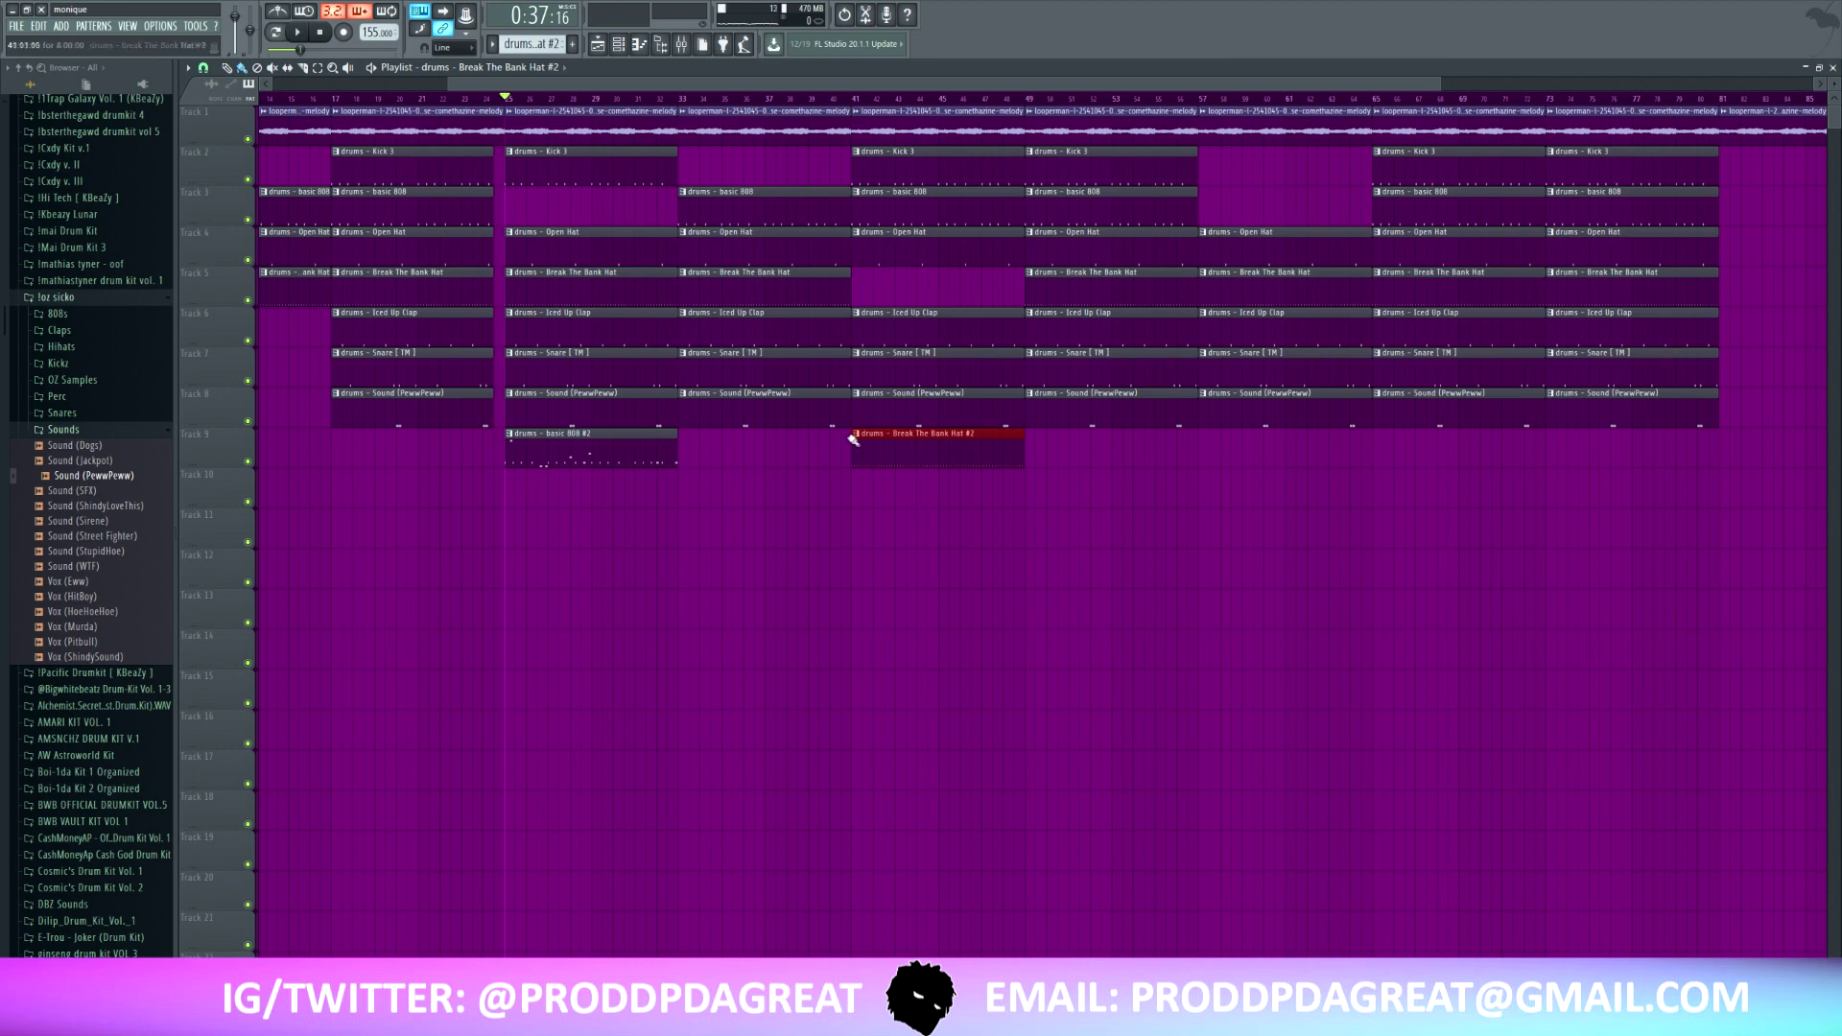
- Open the Break The Bank Hat #2 pattern in the piano roll and set its snap to 1/3 step
left_click(853, 436)
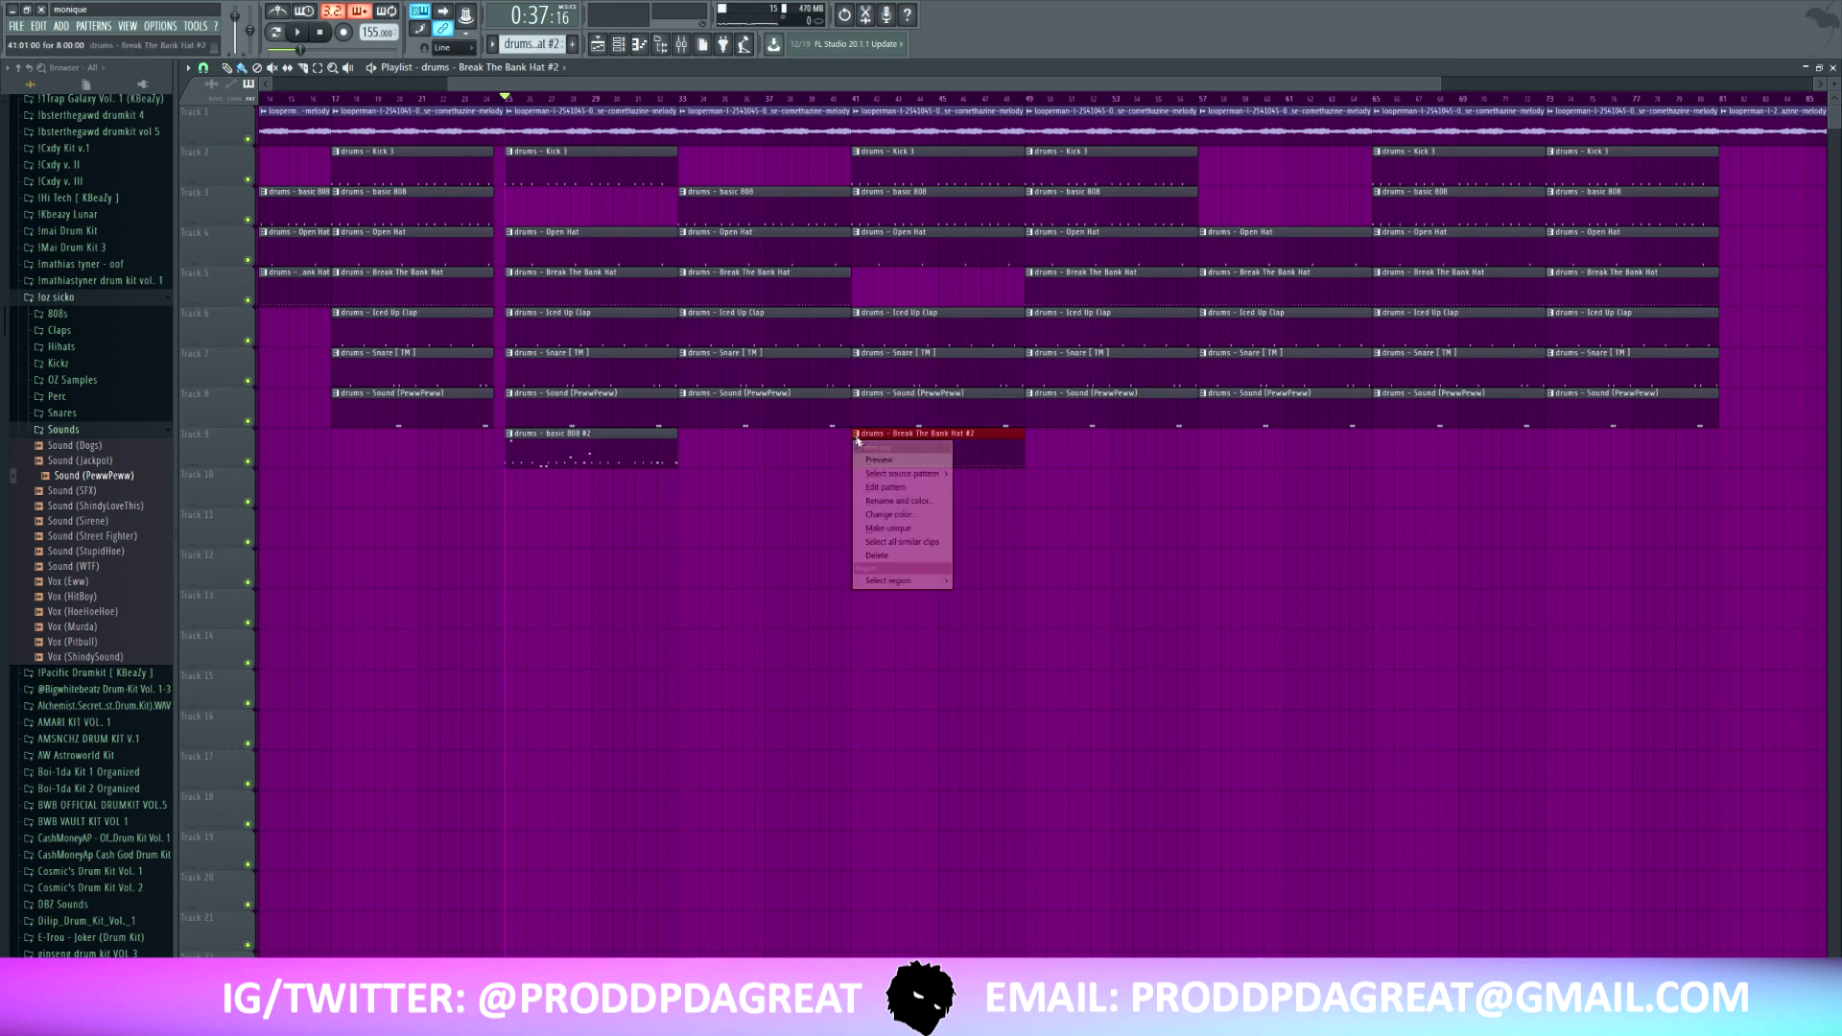
left_click(991, 455)
double_click(992, 455)
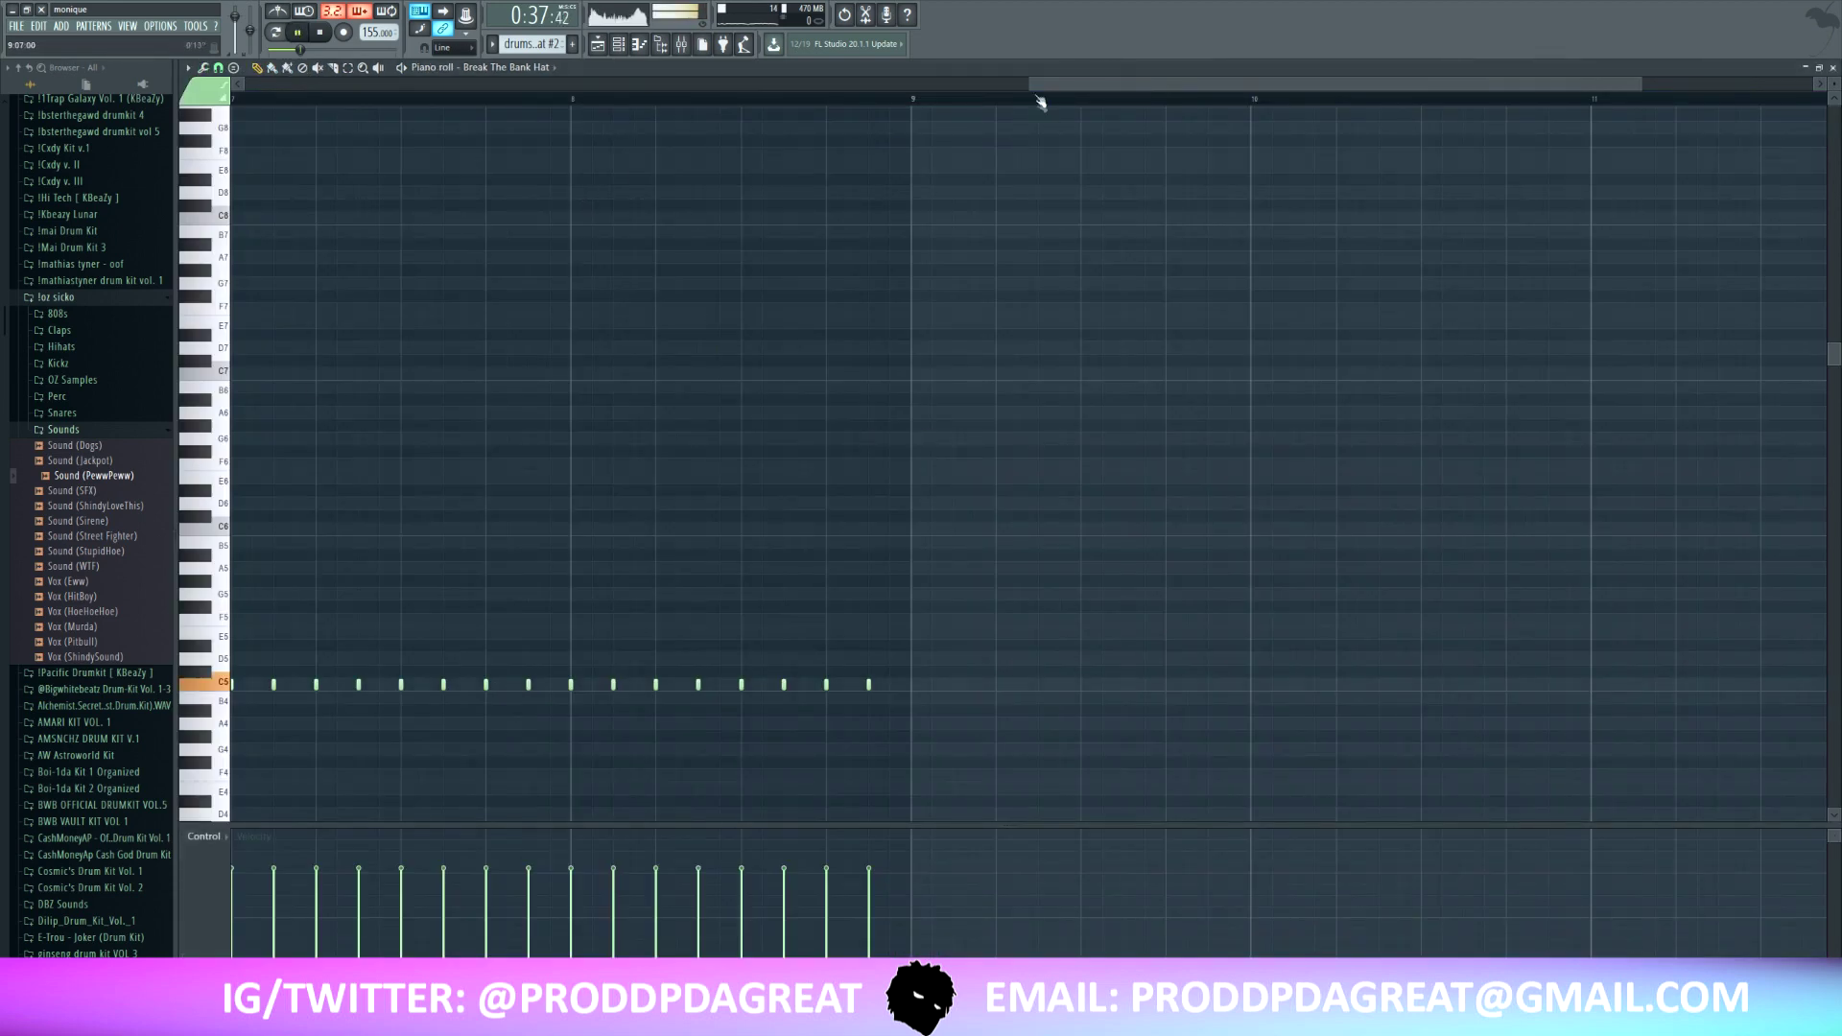
scroll(564, 123, "down", 5, "ctrl")
scroll(440, 596, "down", 3)
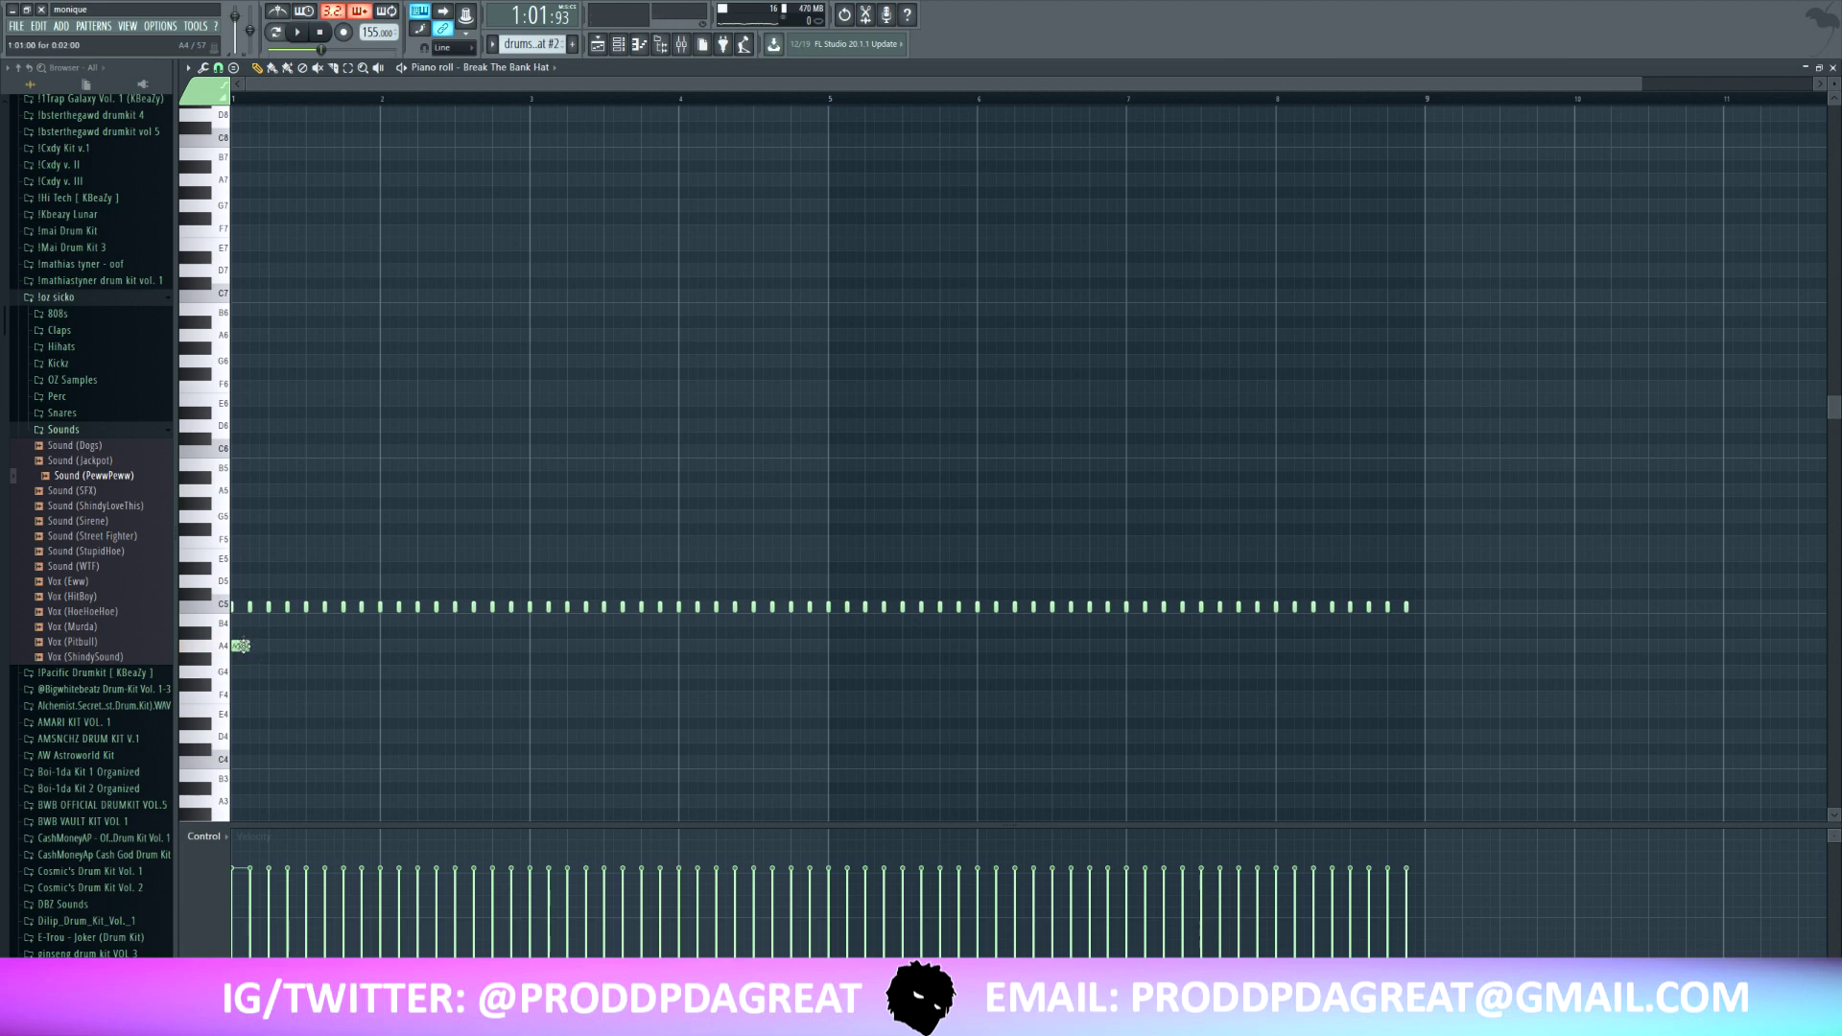
left_click(188, 67)
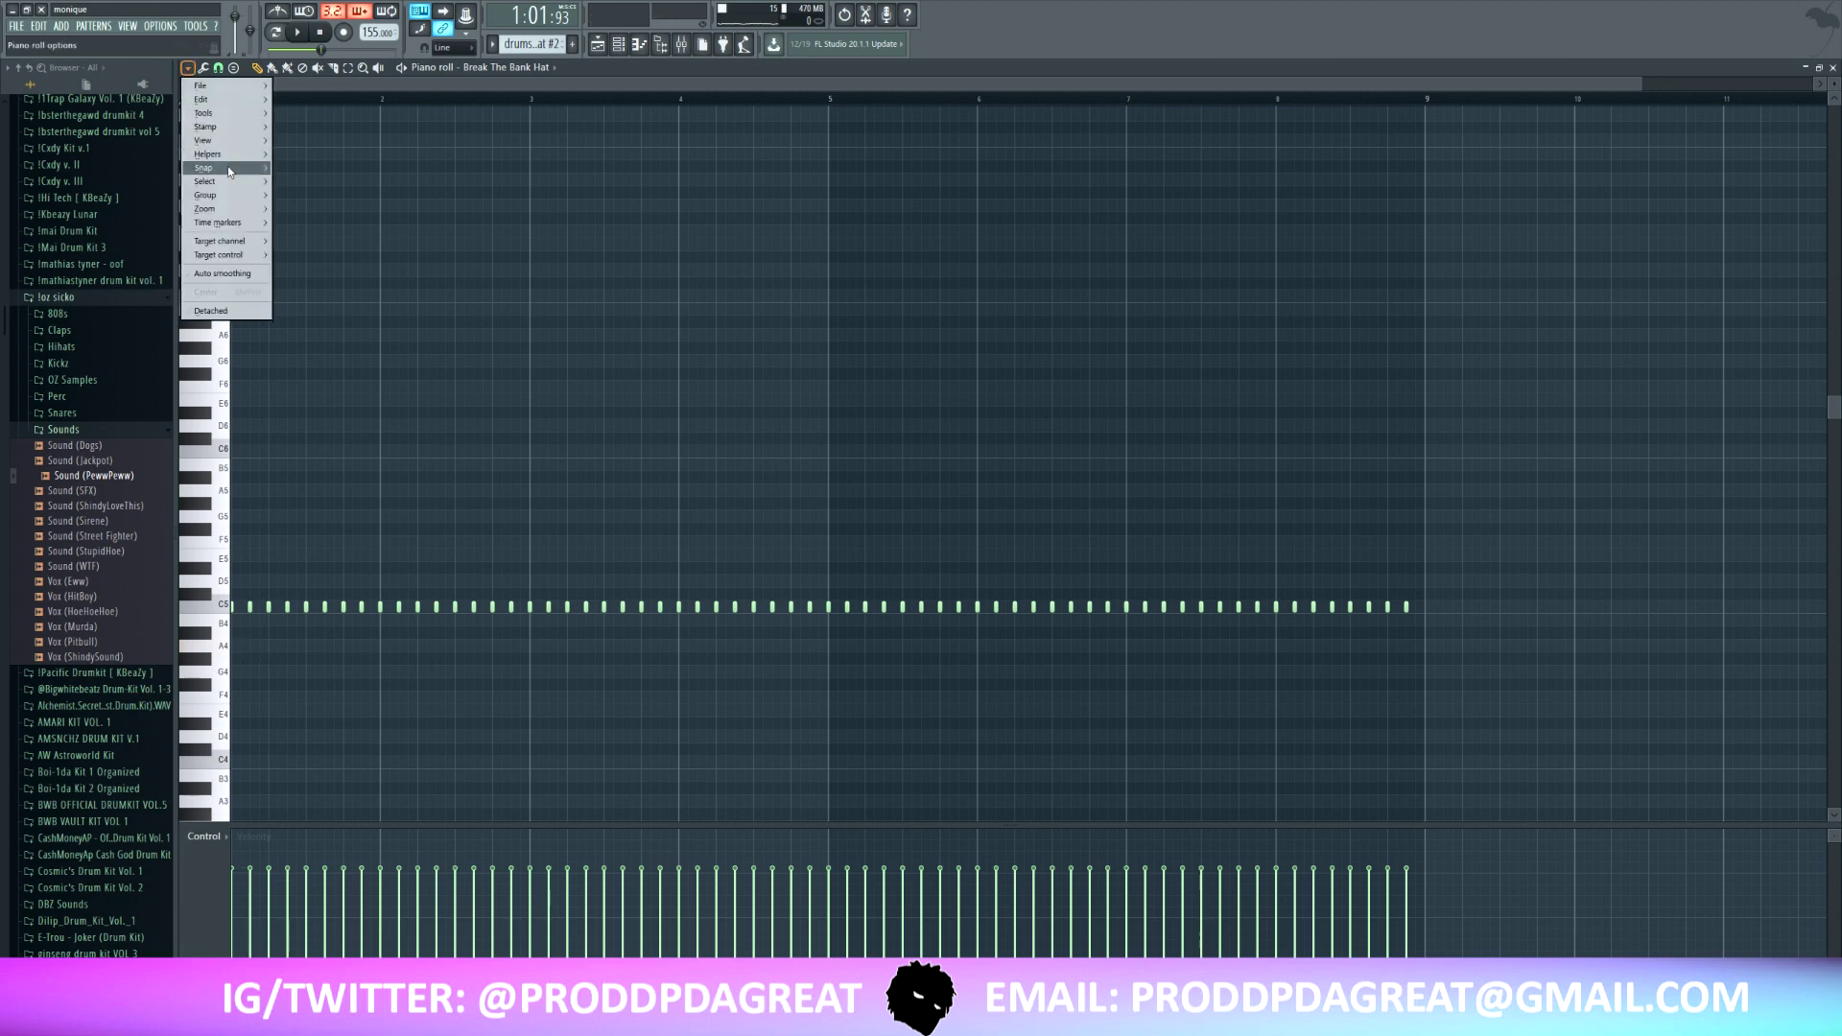
mouse_move(230, 171)
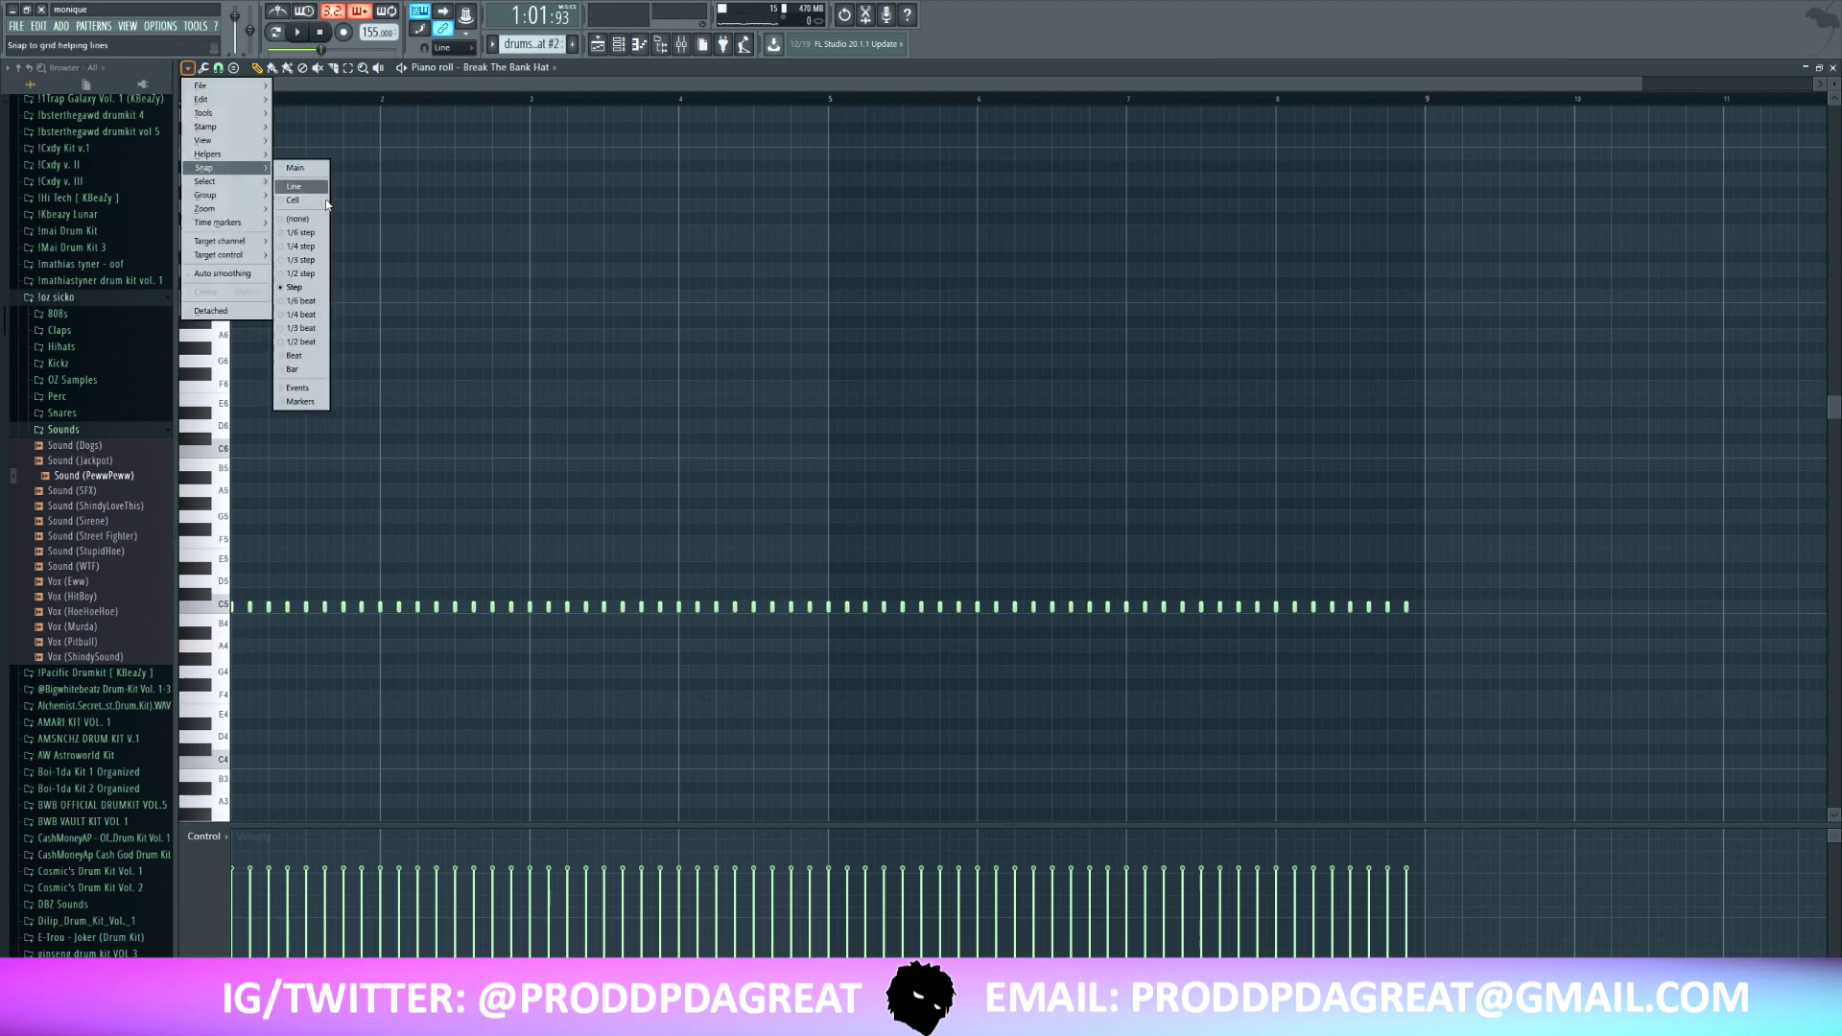
left_click(300, 260)
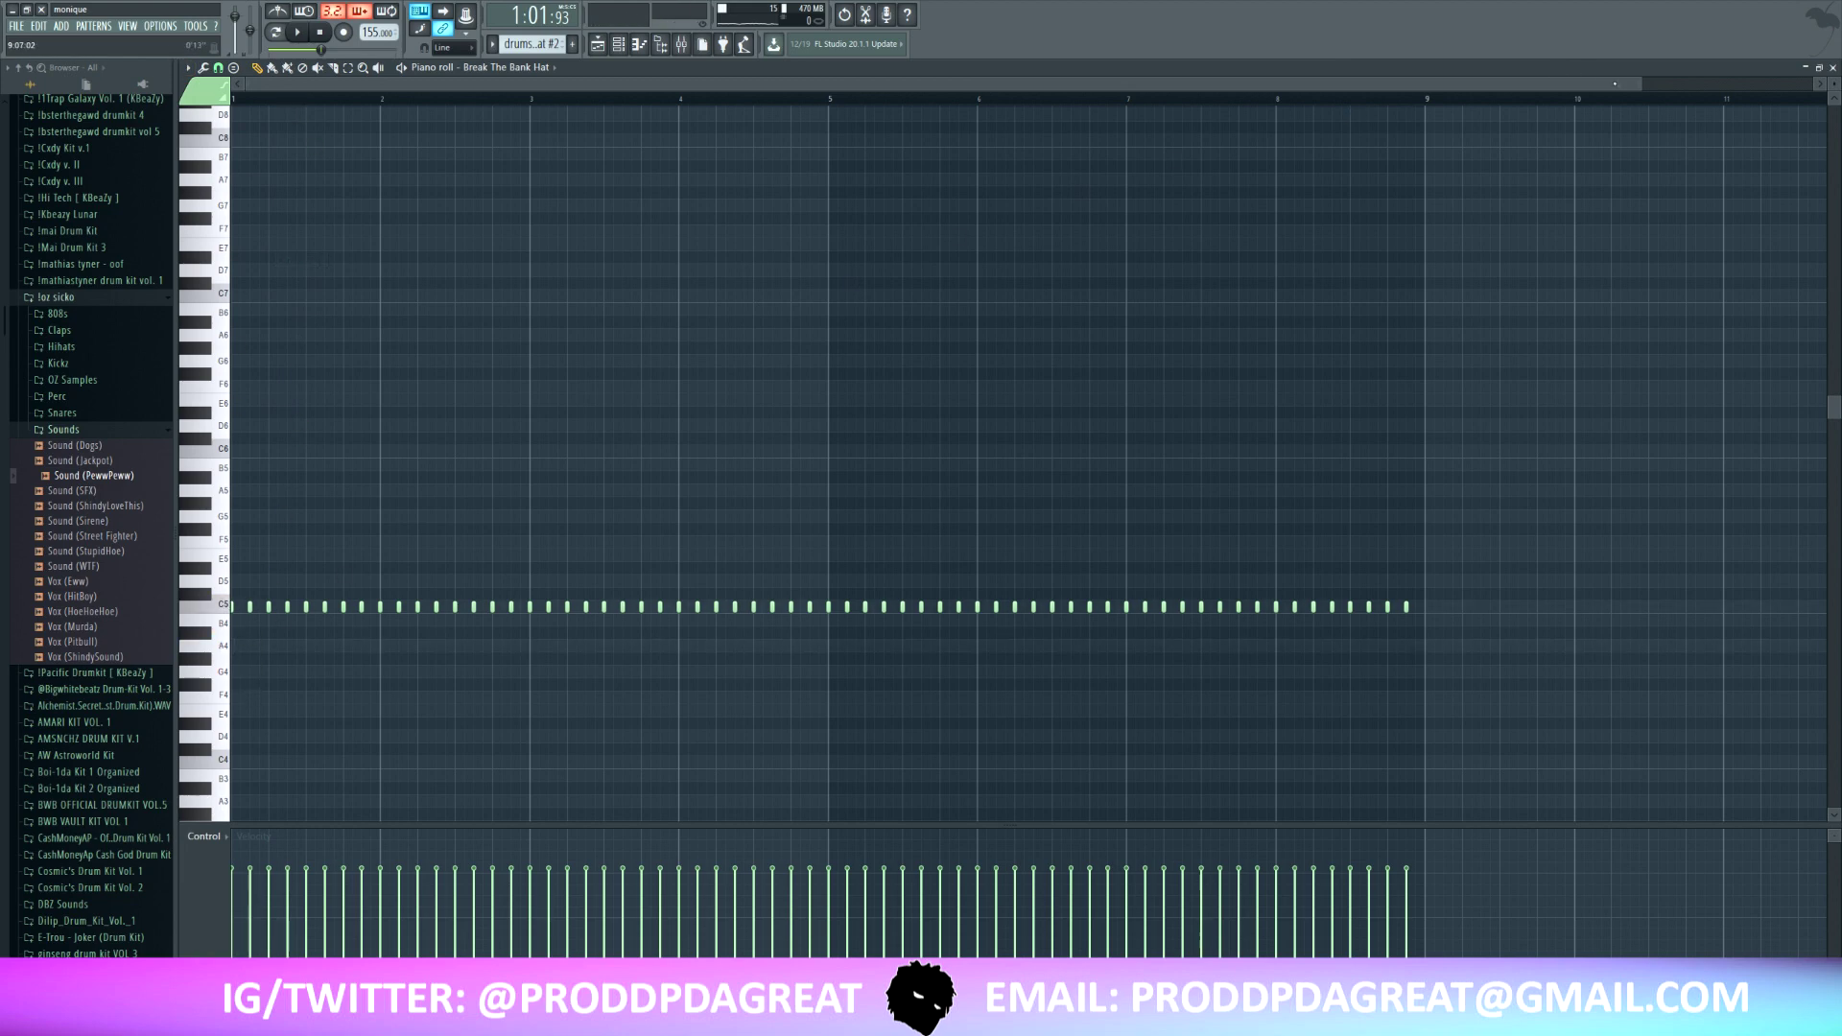
- Place a fast five-note A4 hat roll between the second and third hats of bar 1 and play it back
left_click_drag(1638, 85, 1055, 84)
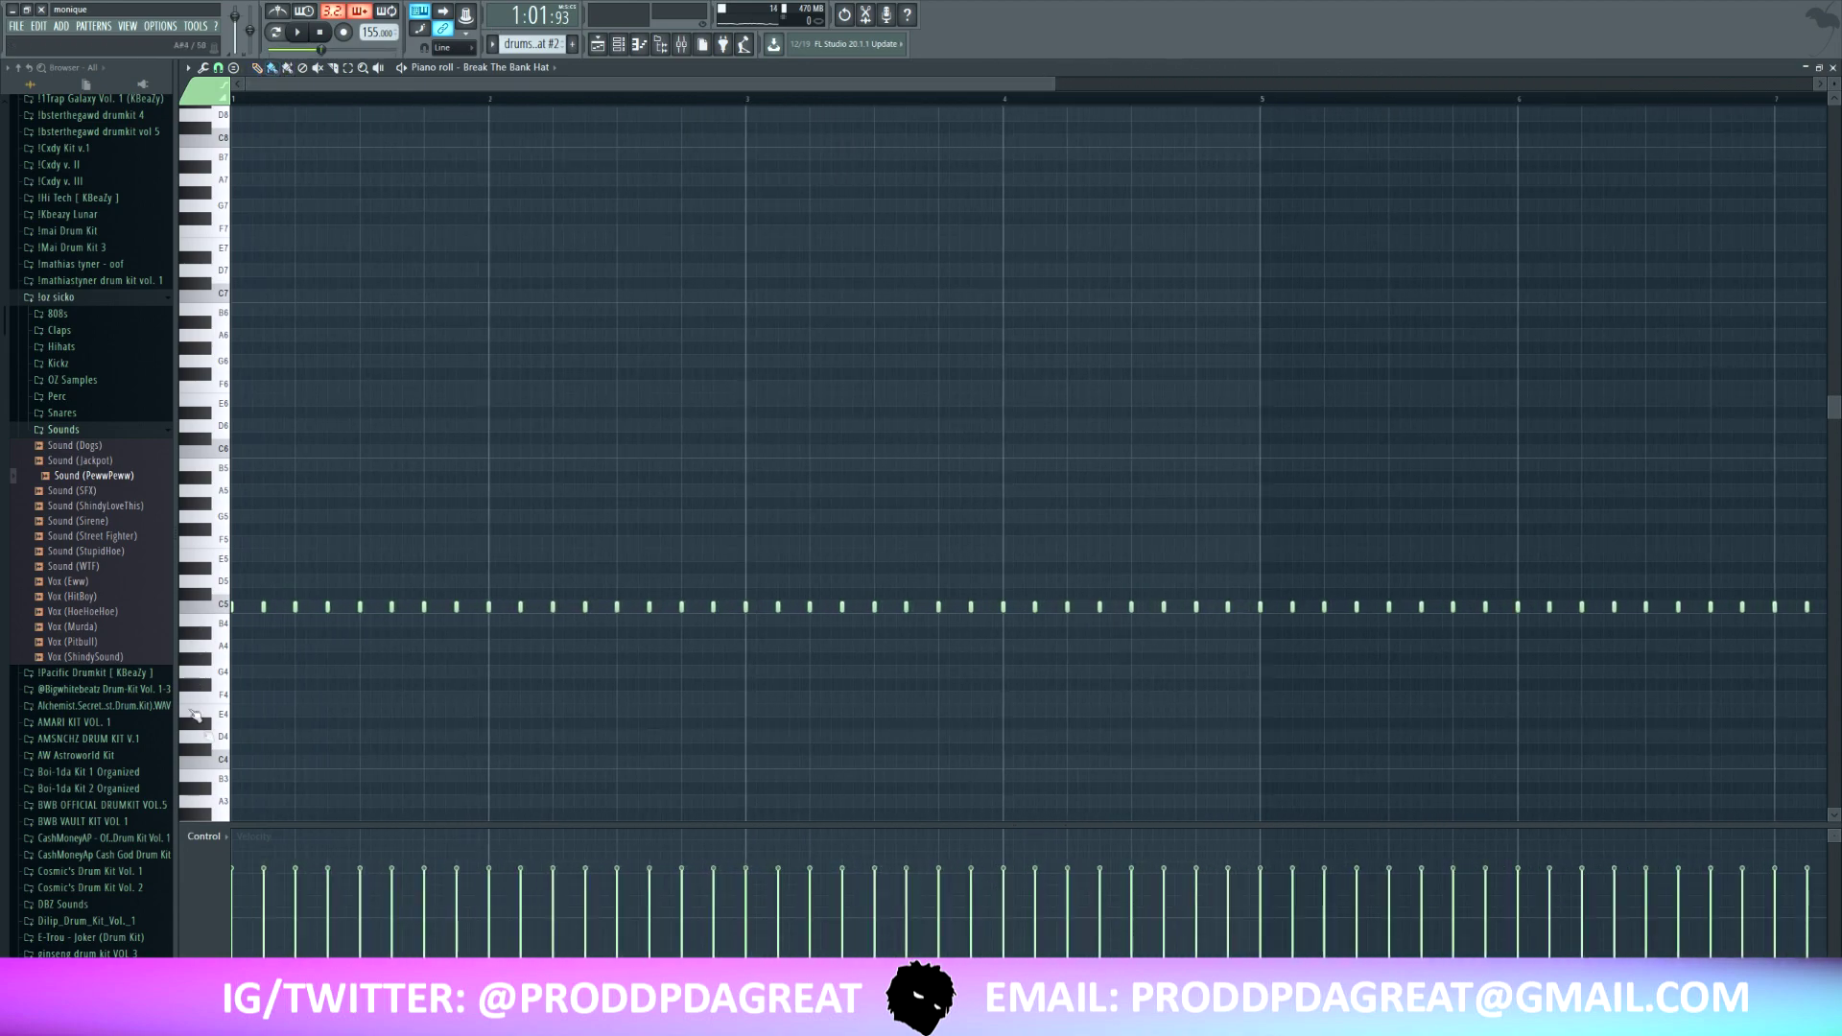
left_click(252, 645)
key("space")
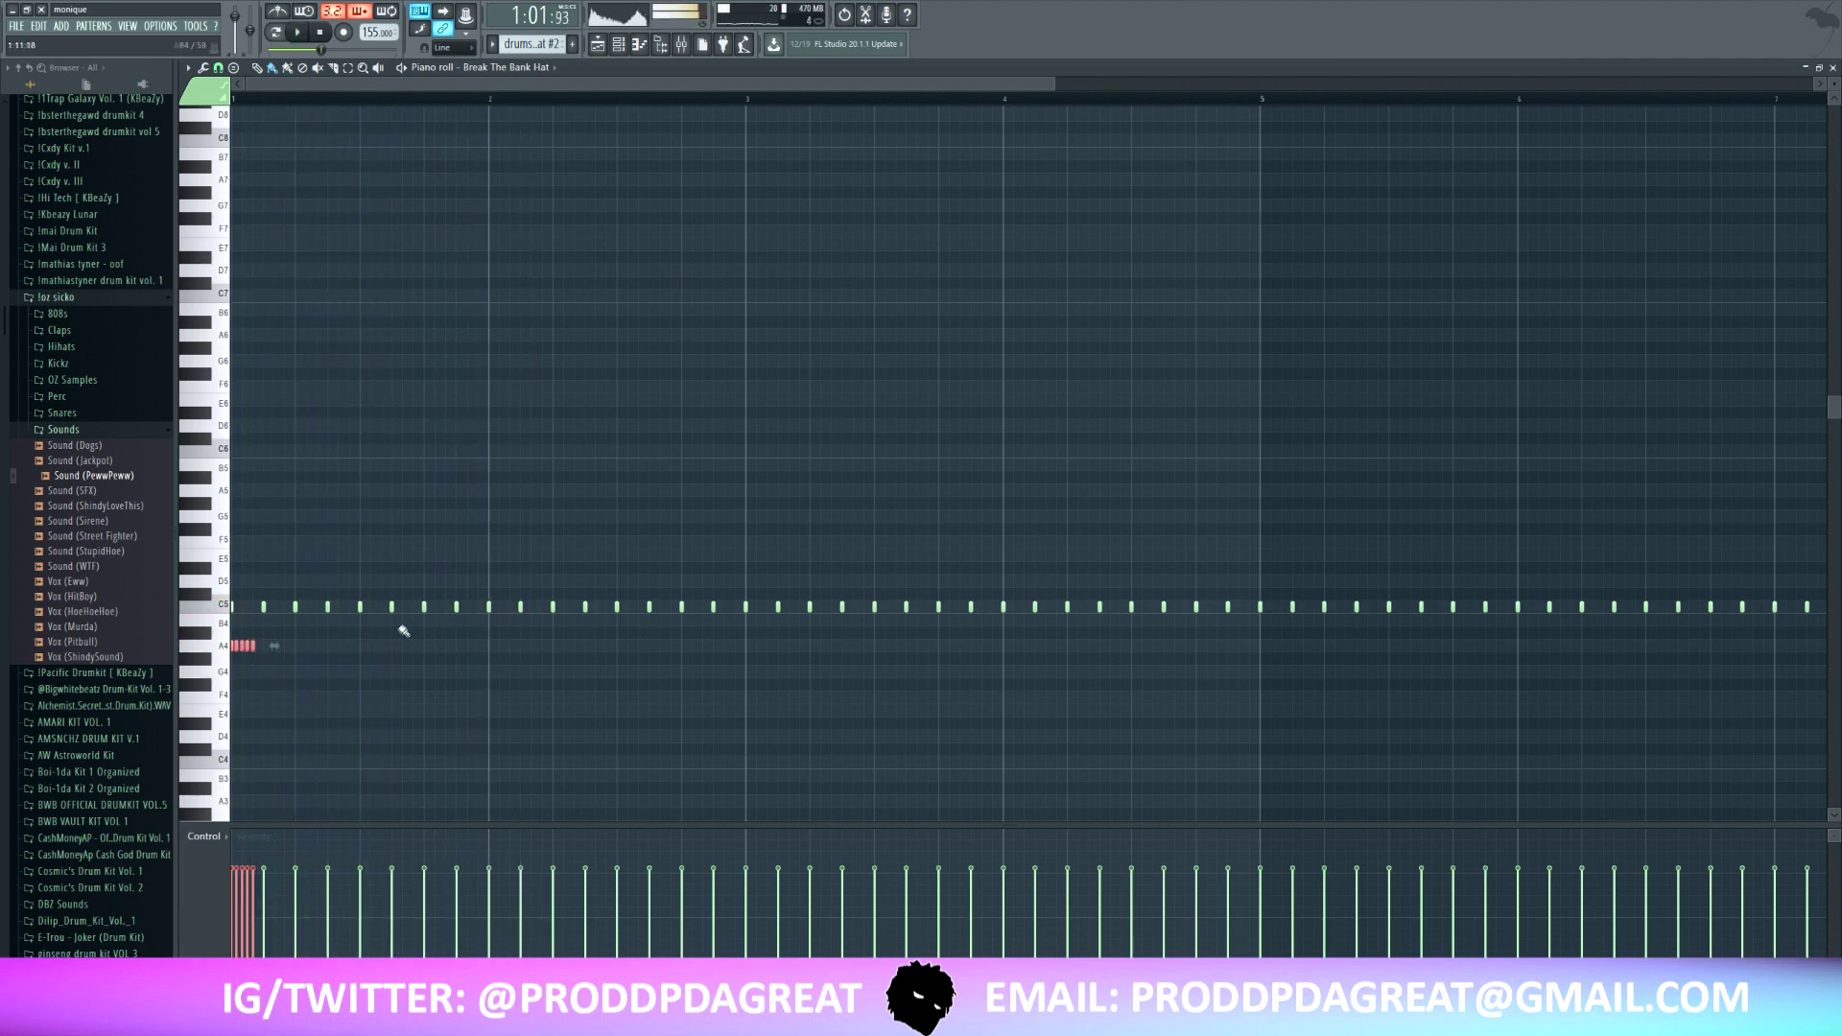
key("space")
left_click_drag(292, 645, 280, 646)
key("space")
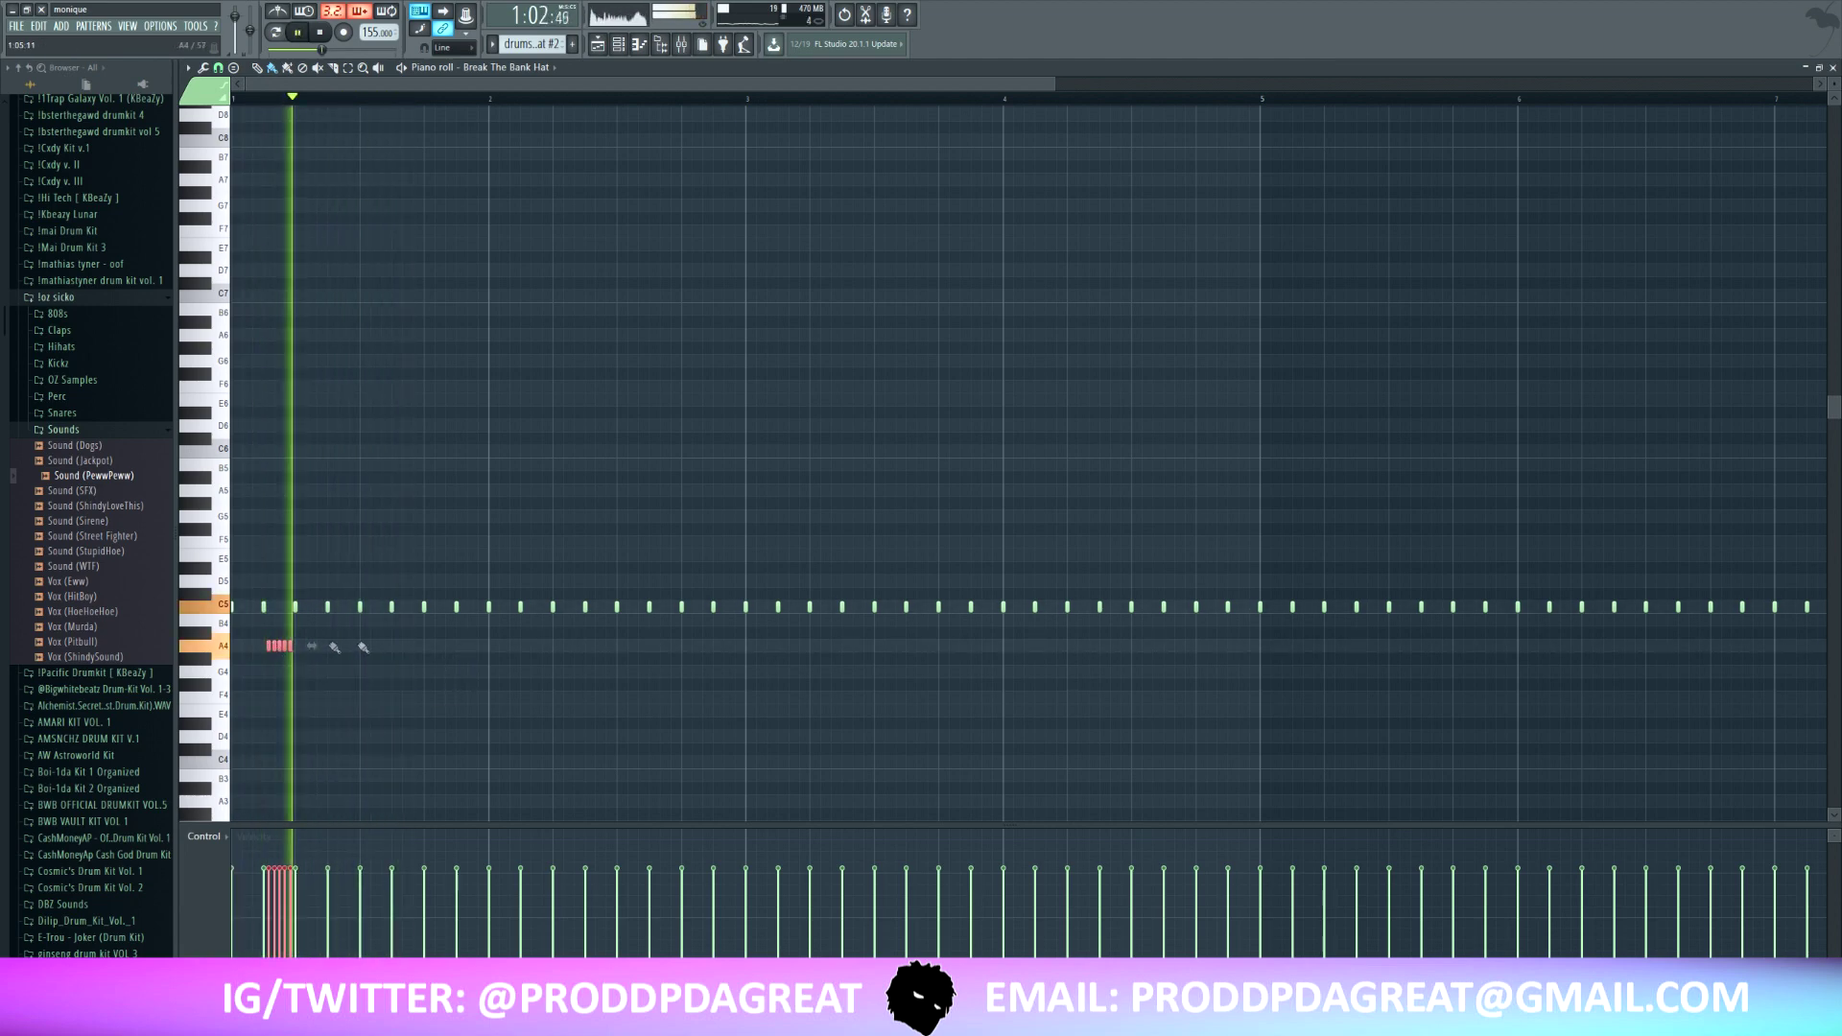
left_click_drag(487, 672, 527, 677)
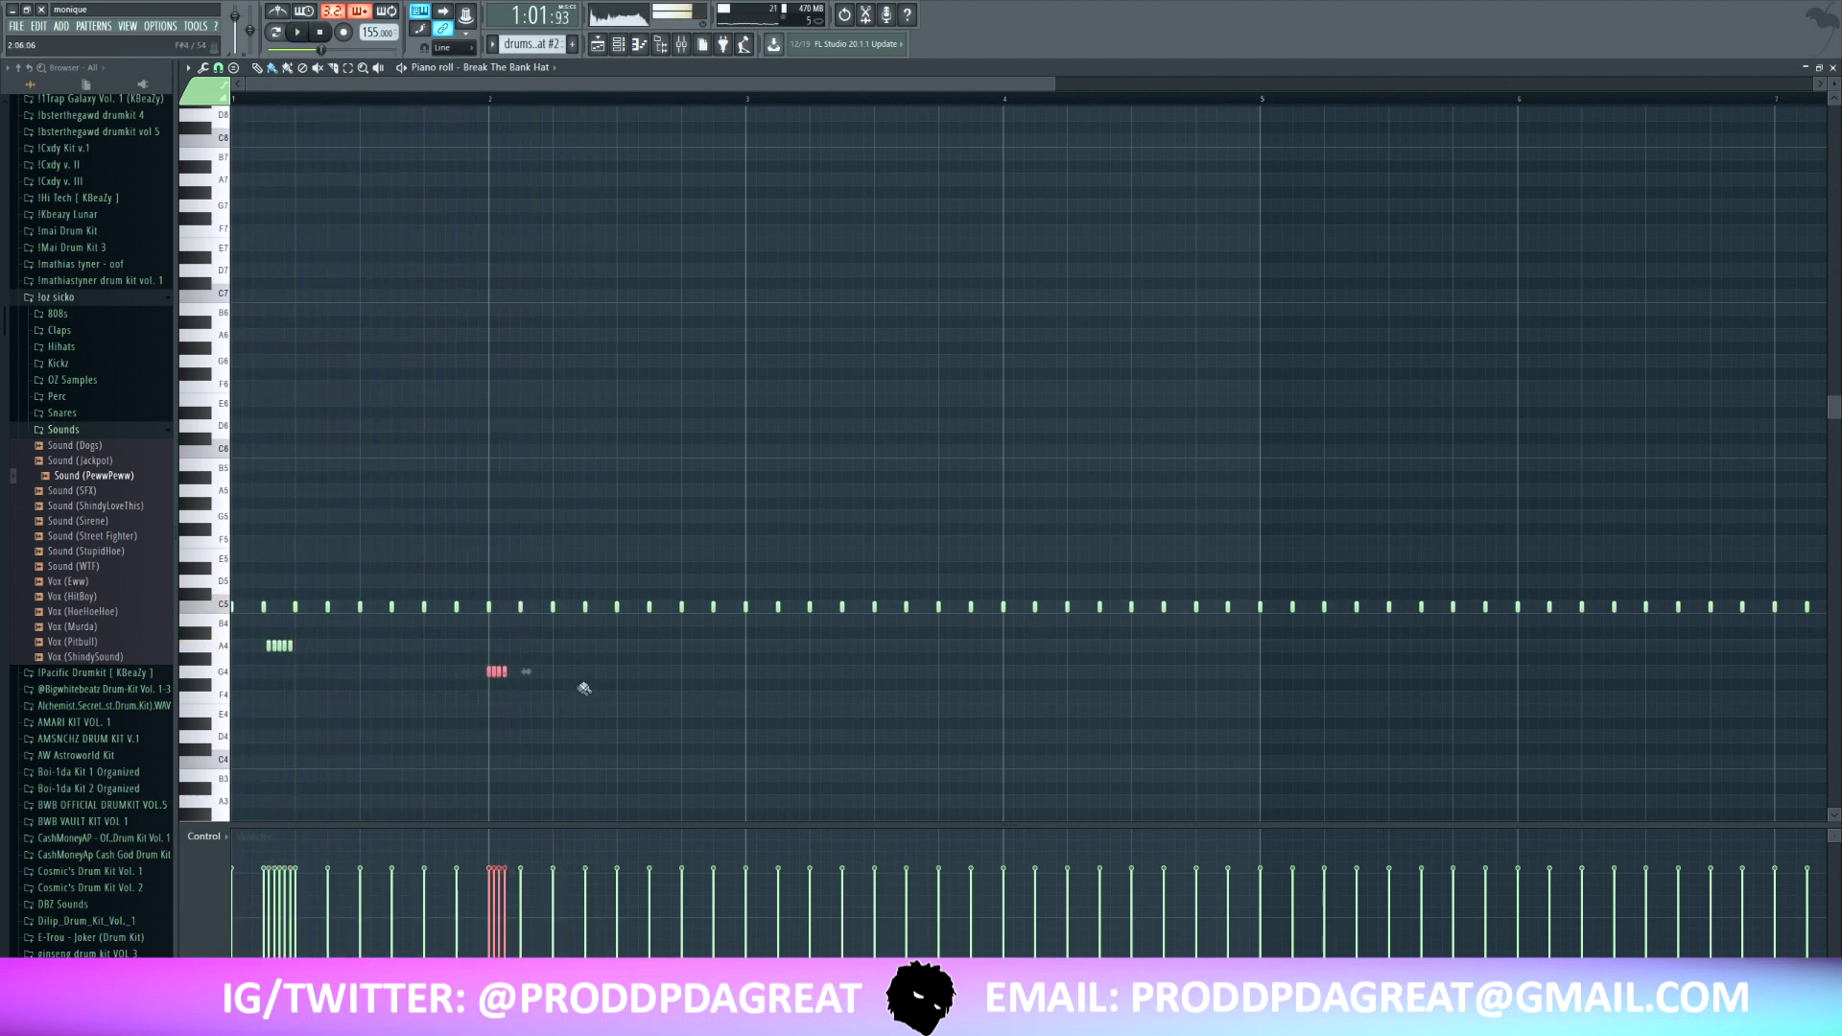
left_click_drag(493, 671, 528, 673)
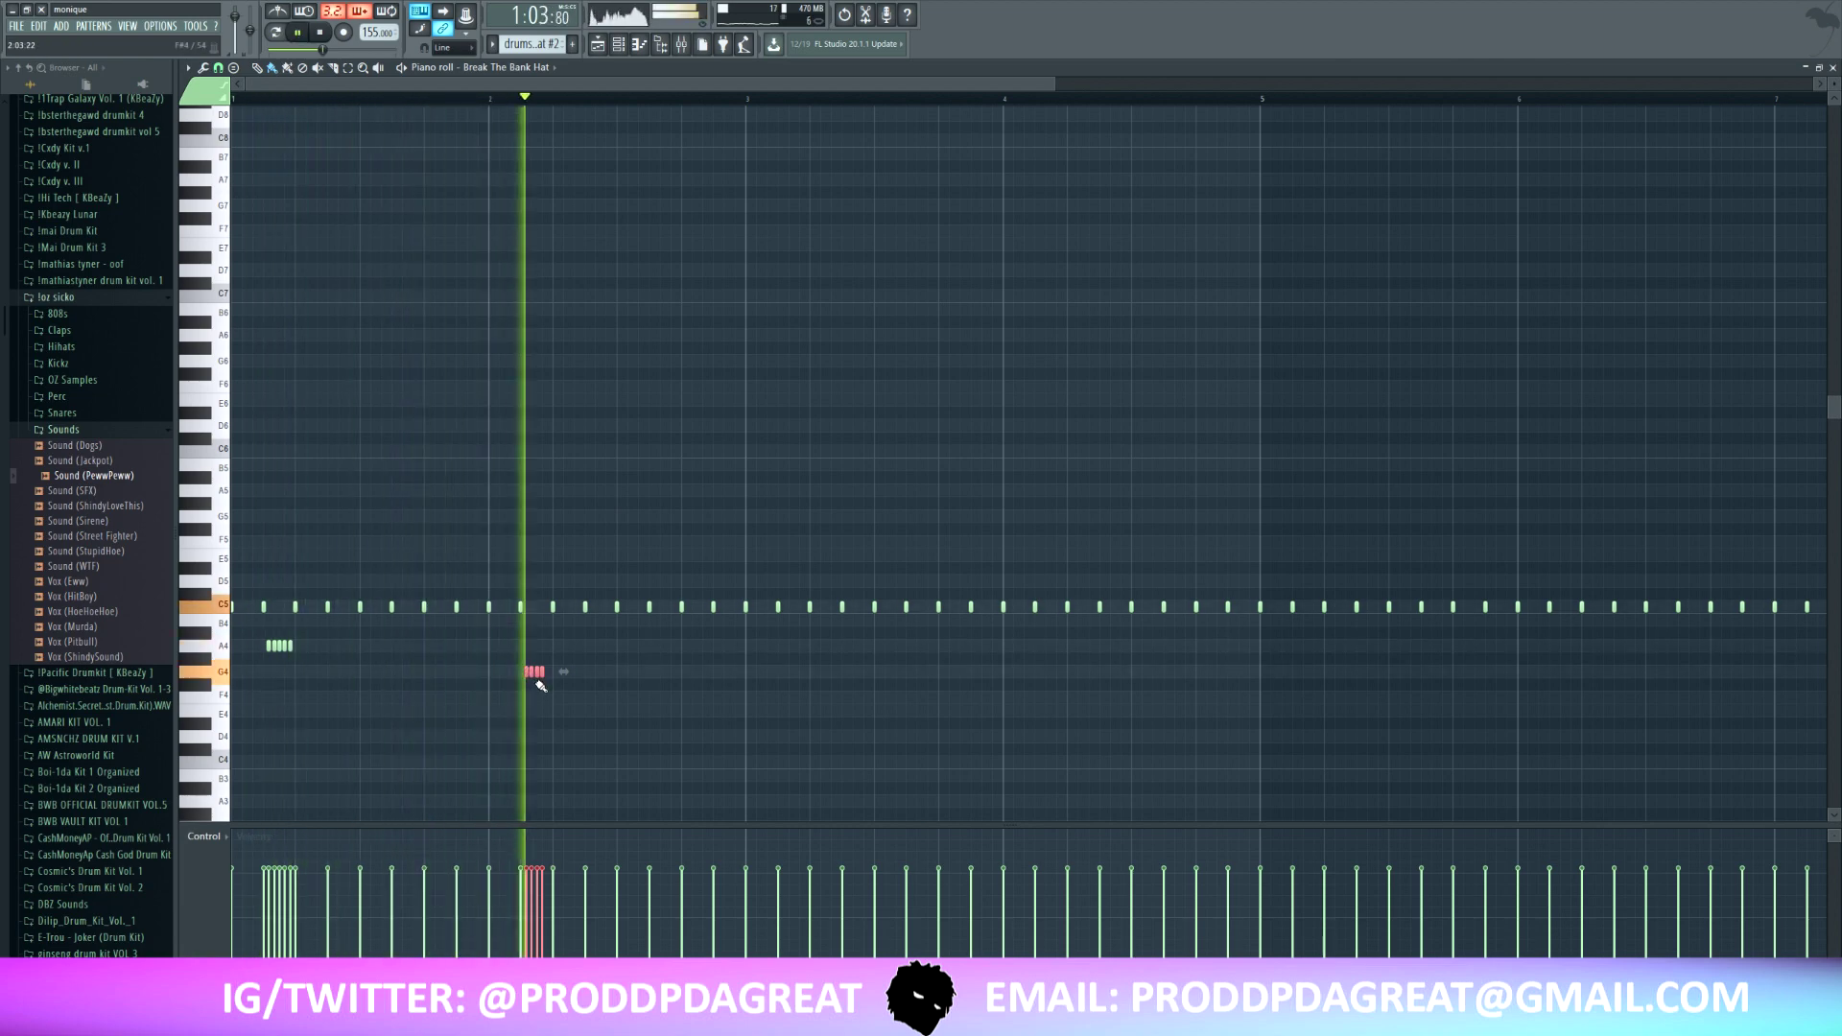
key("Delete")
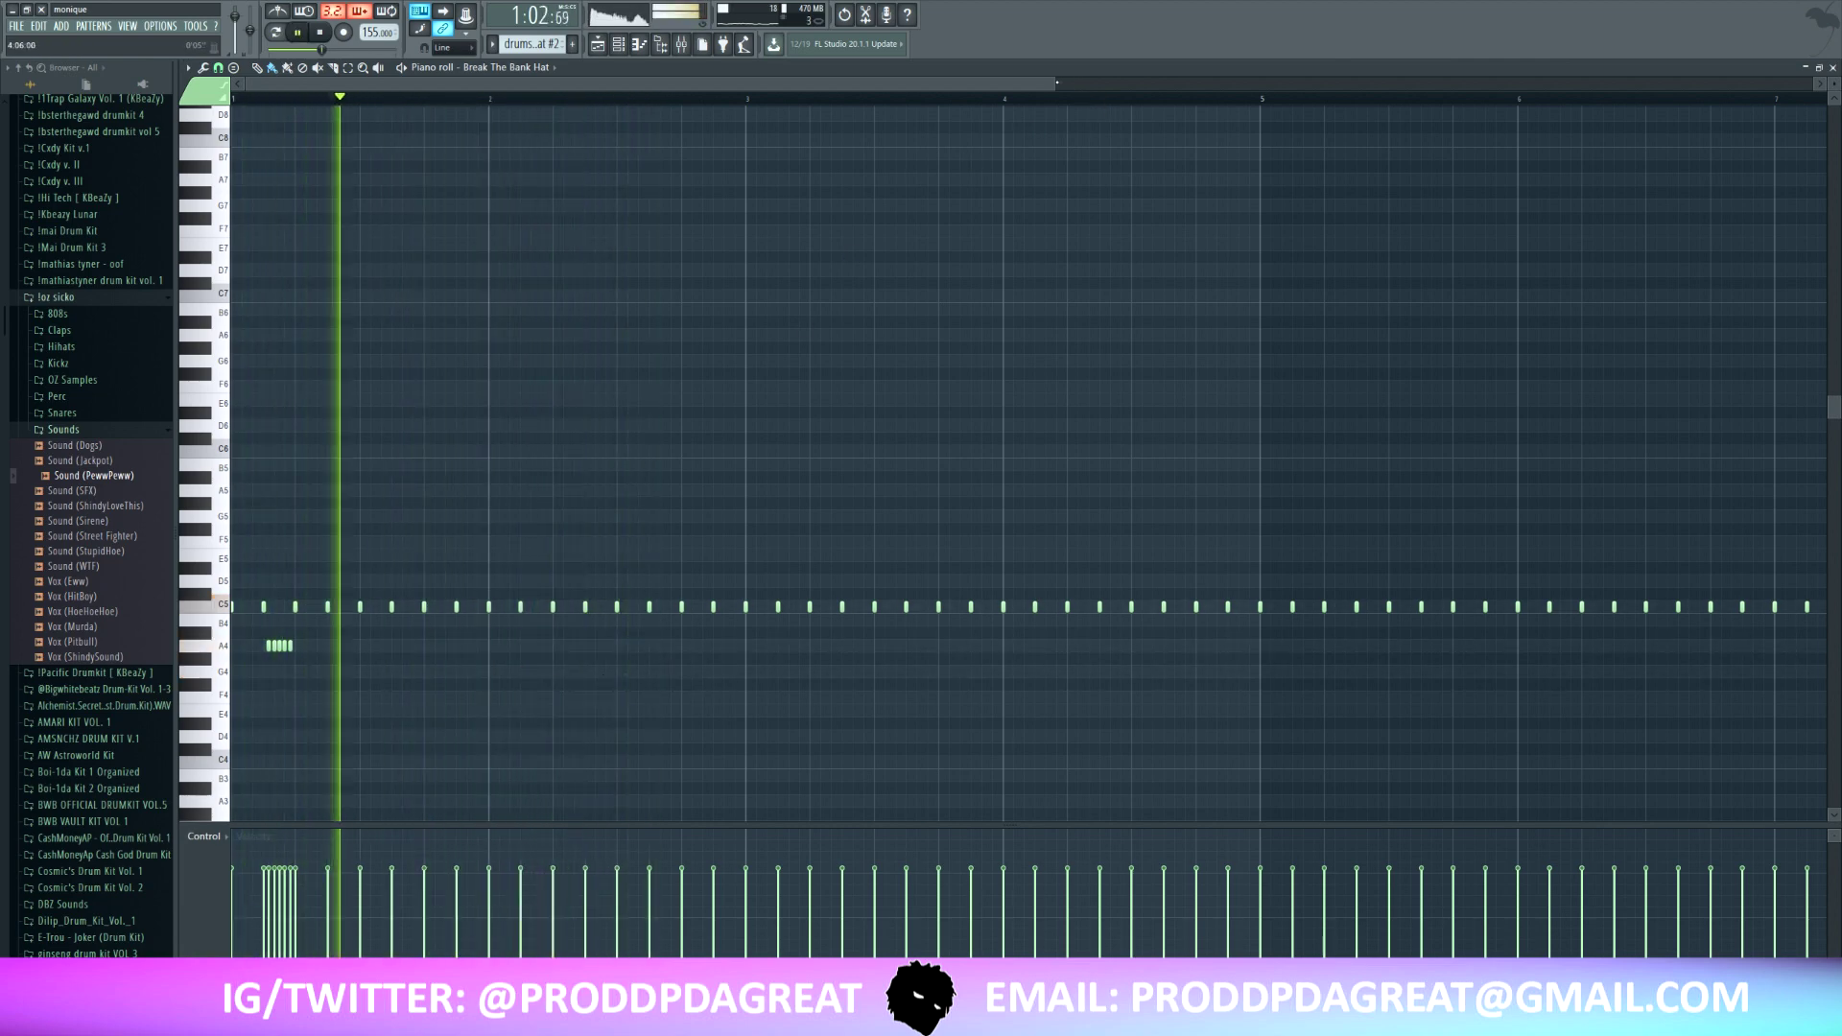
- Add an E5 hat roll on beat 4 of bar 1 and A4 rolls on beats 3 and 4 of bar 4
key("ctrl+v")
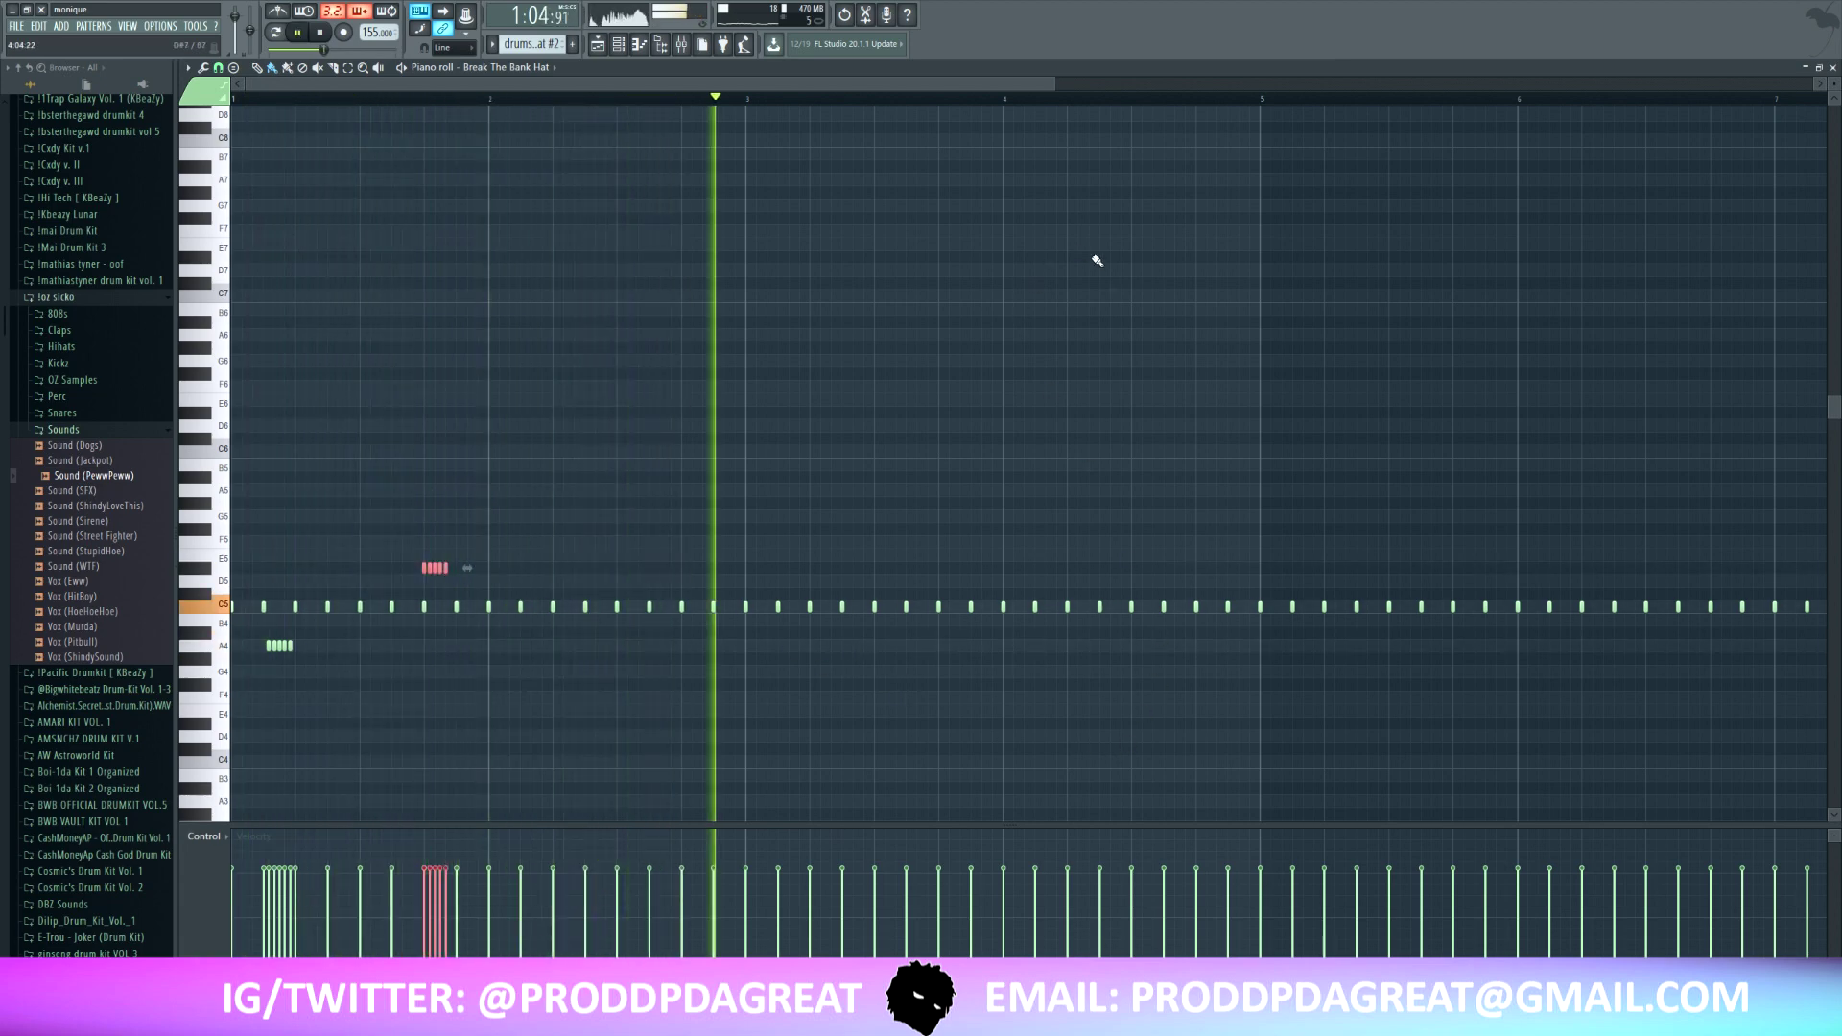
key("ctrl+v")
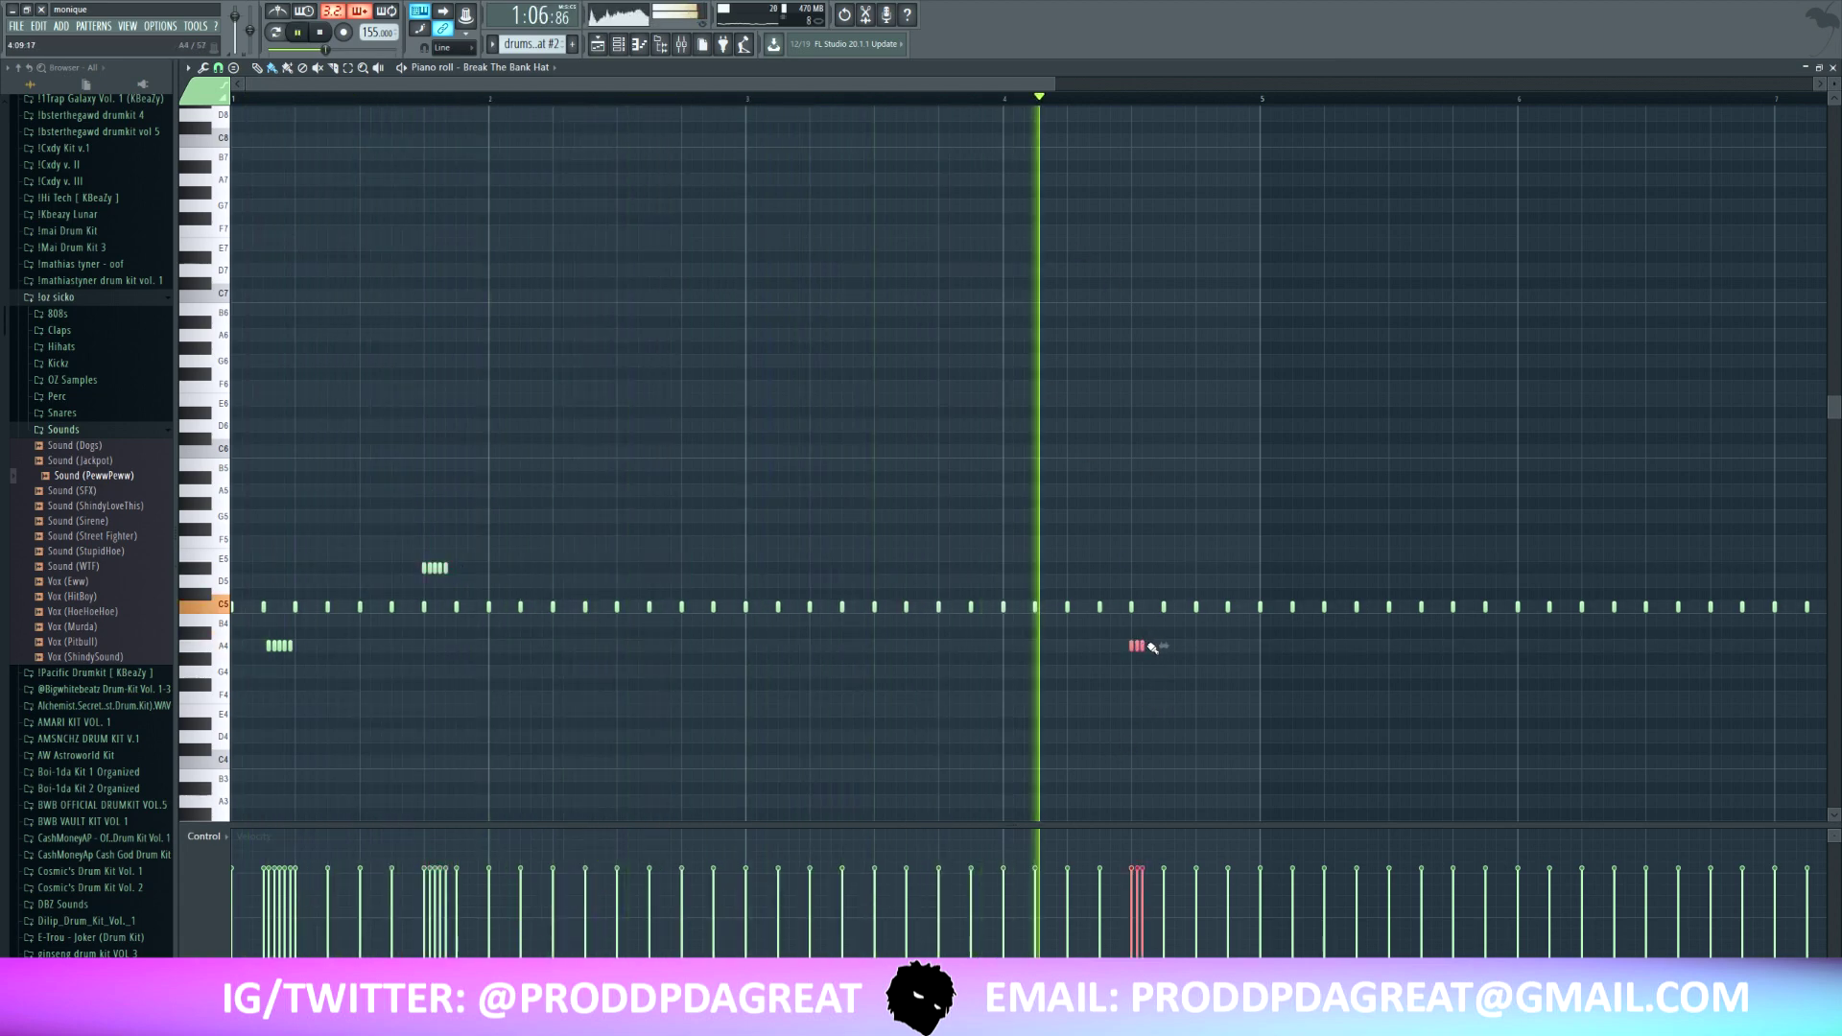
key("ctrl+v")
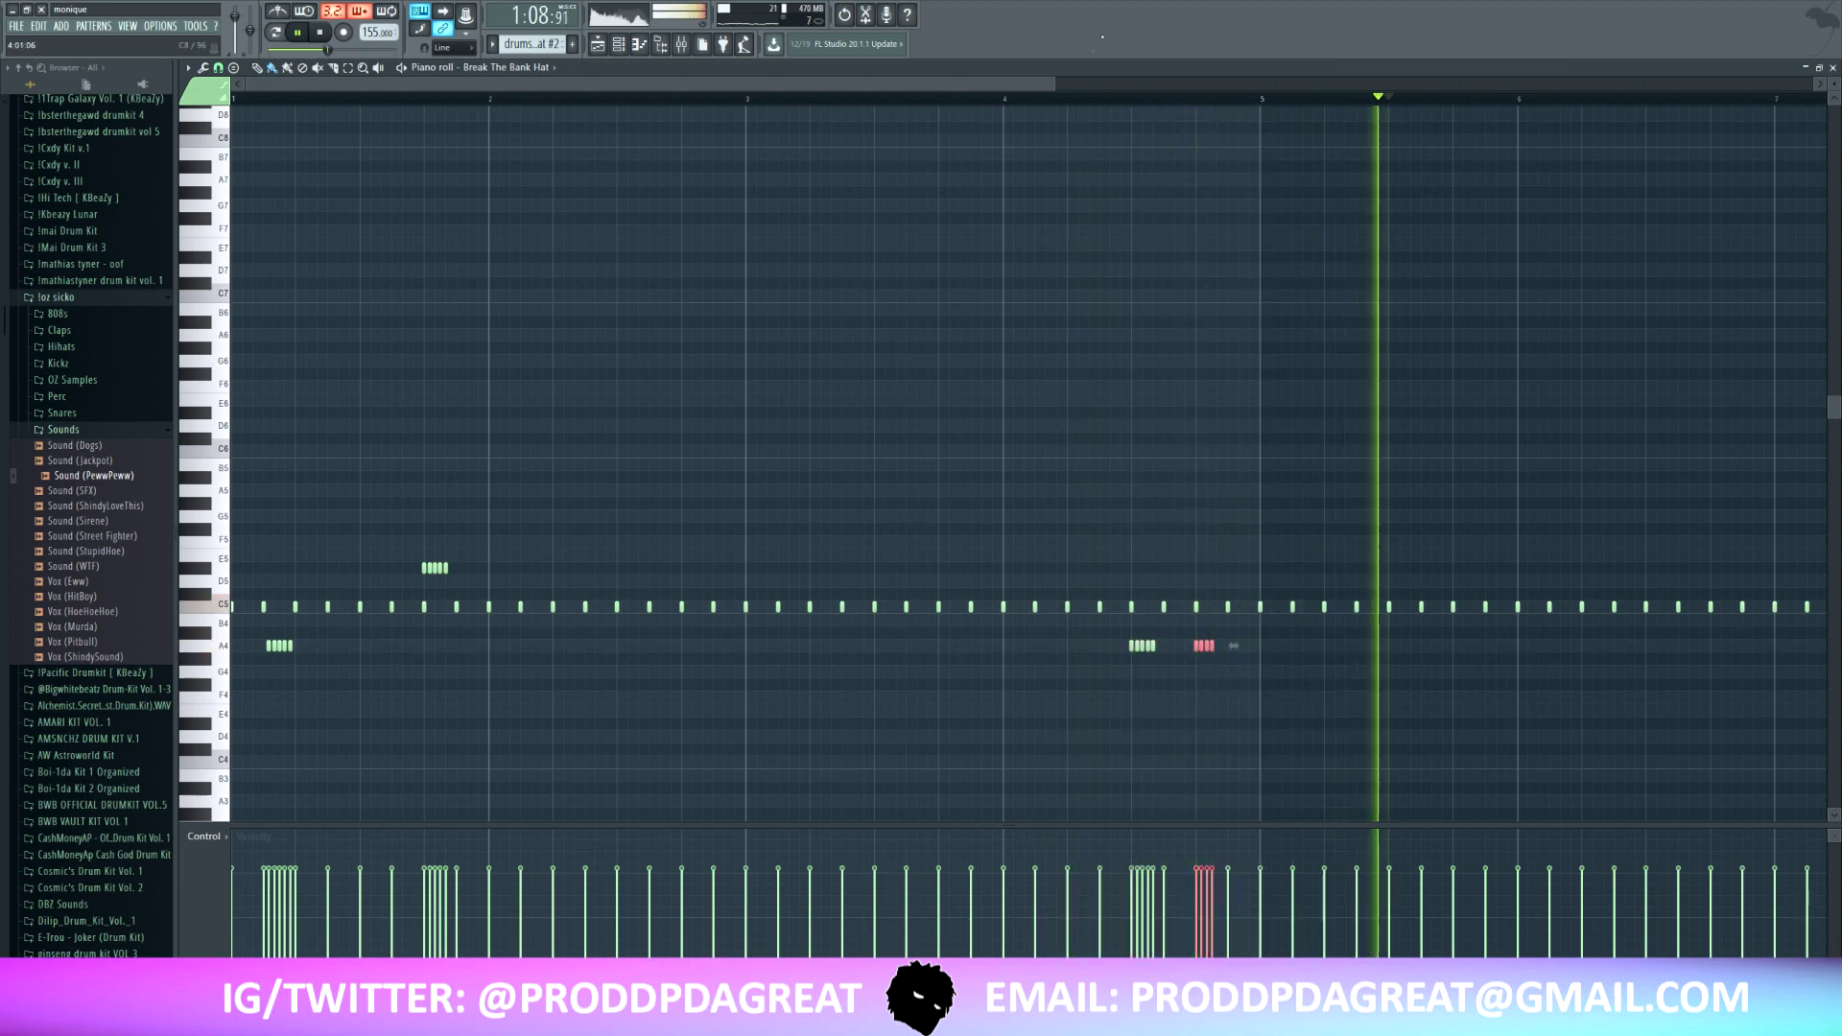
key("ctrl+d")
left_click_drag(1056, 86, 1525, 177)
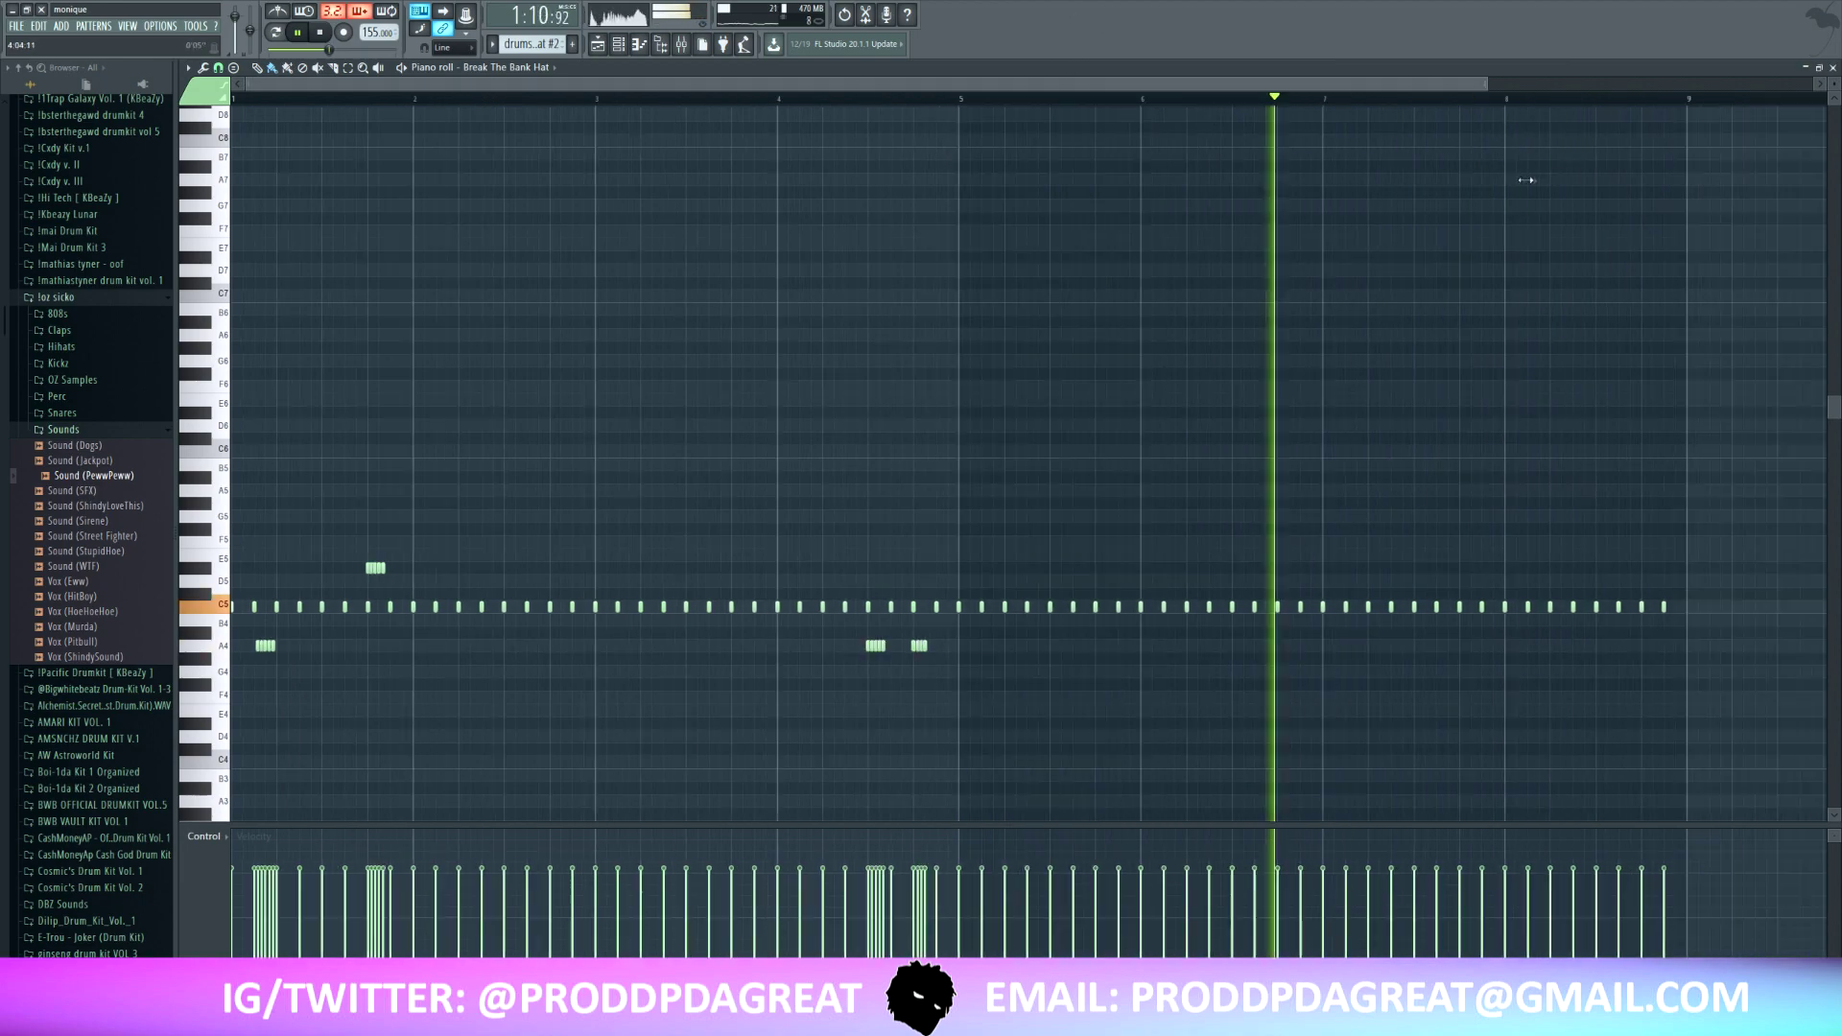
- Add a longer A4 hat roll on beat 4 of bar 6 and slightly lower its velocity
key("ctrl+v")
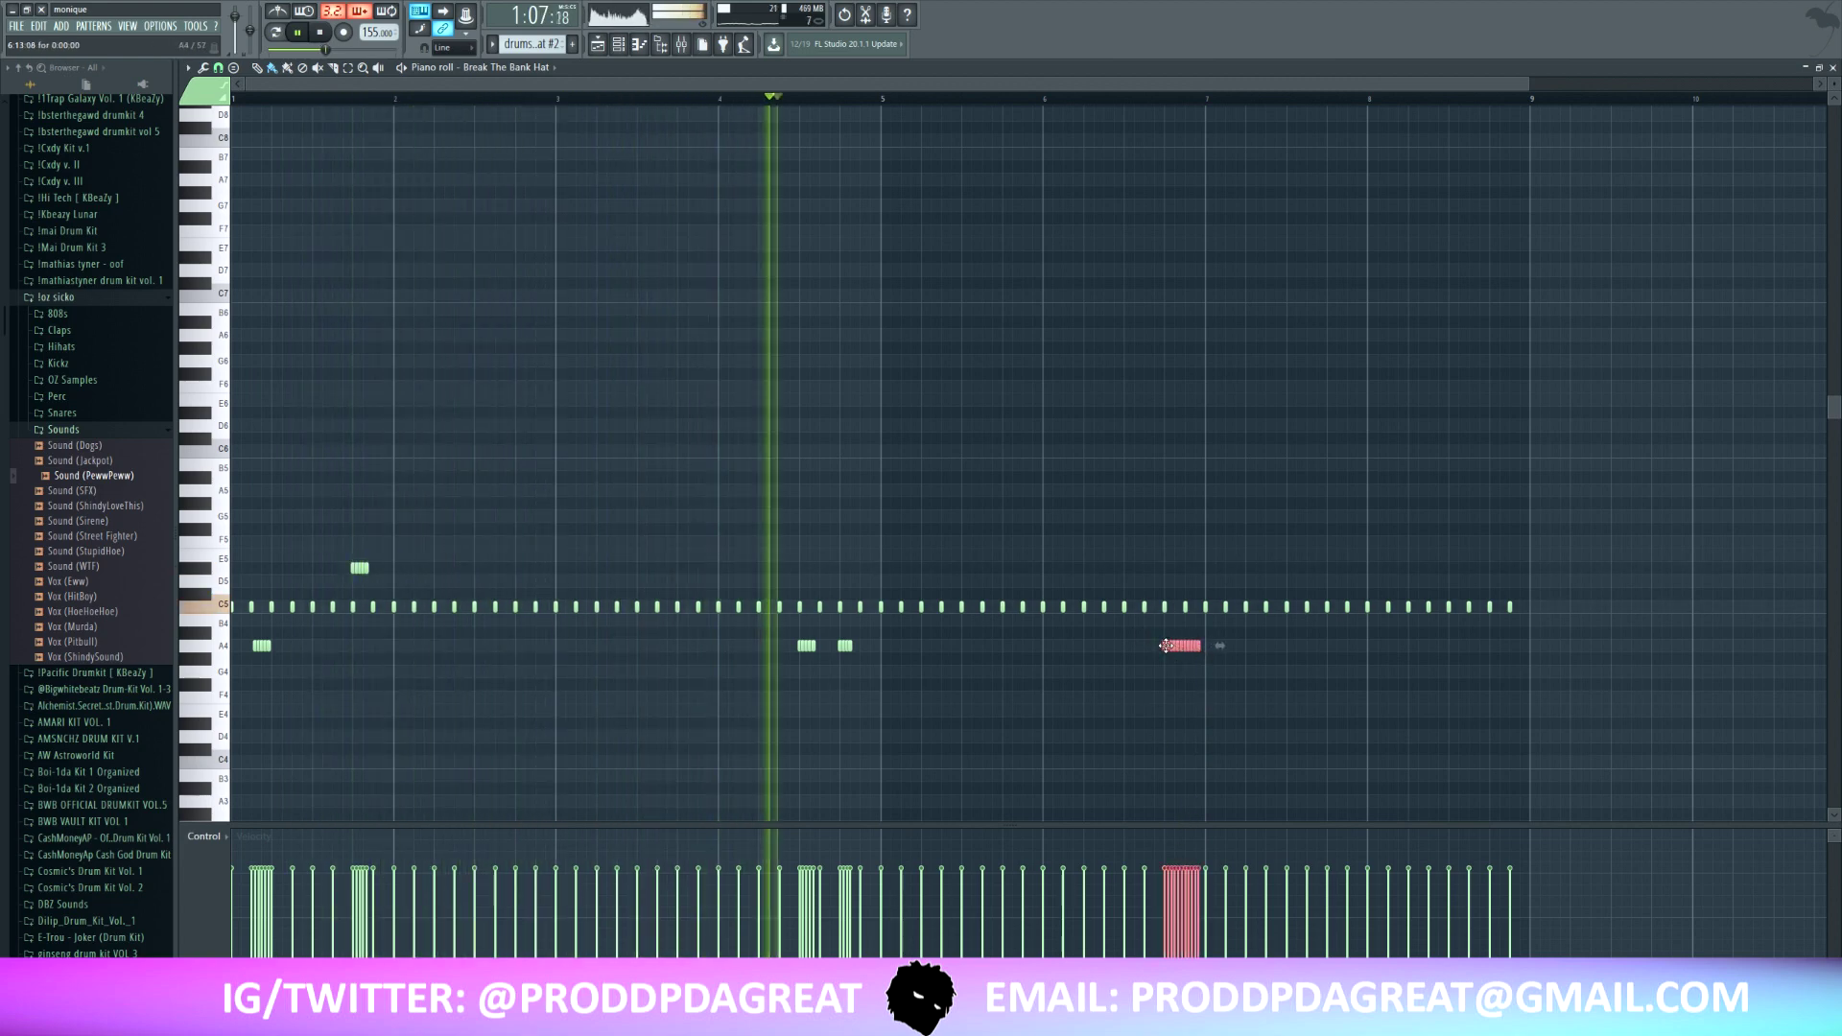
scroll(1167, 646, "down", 2)
left_click(1180, 689)
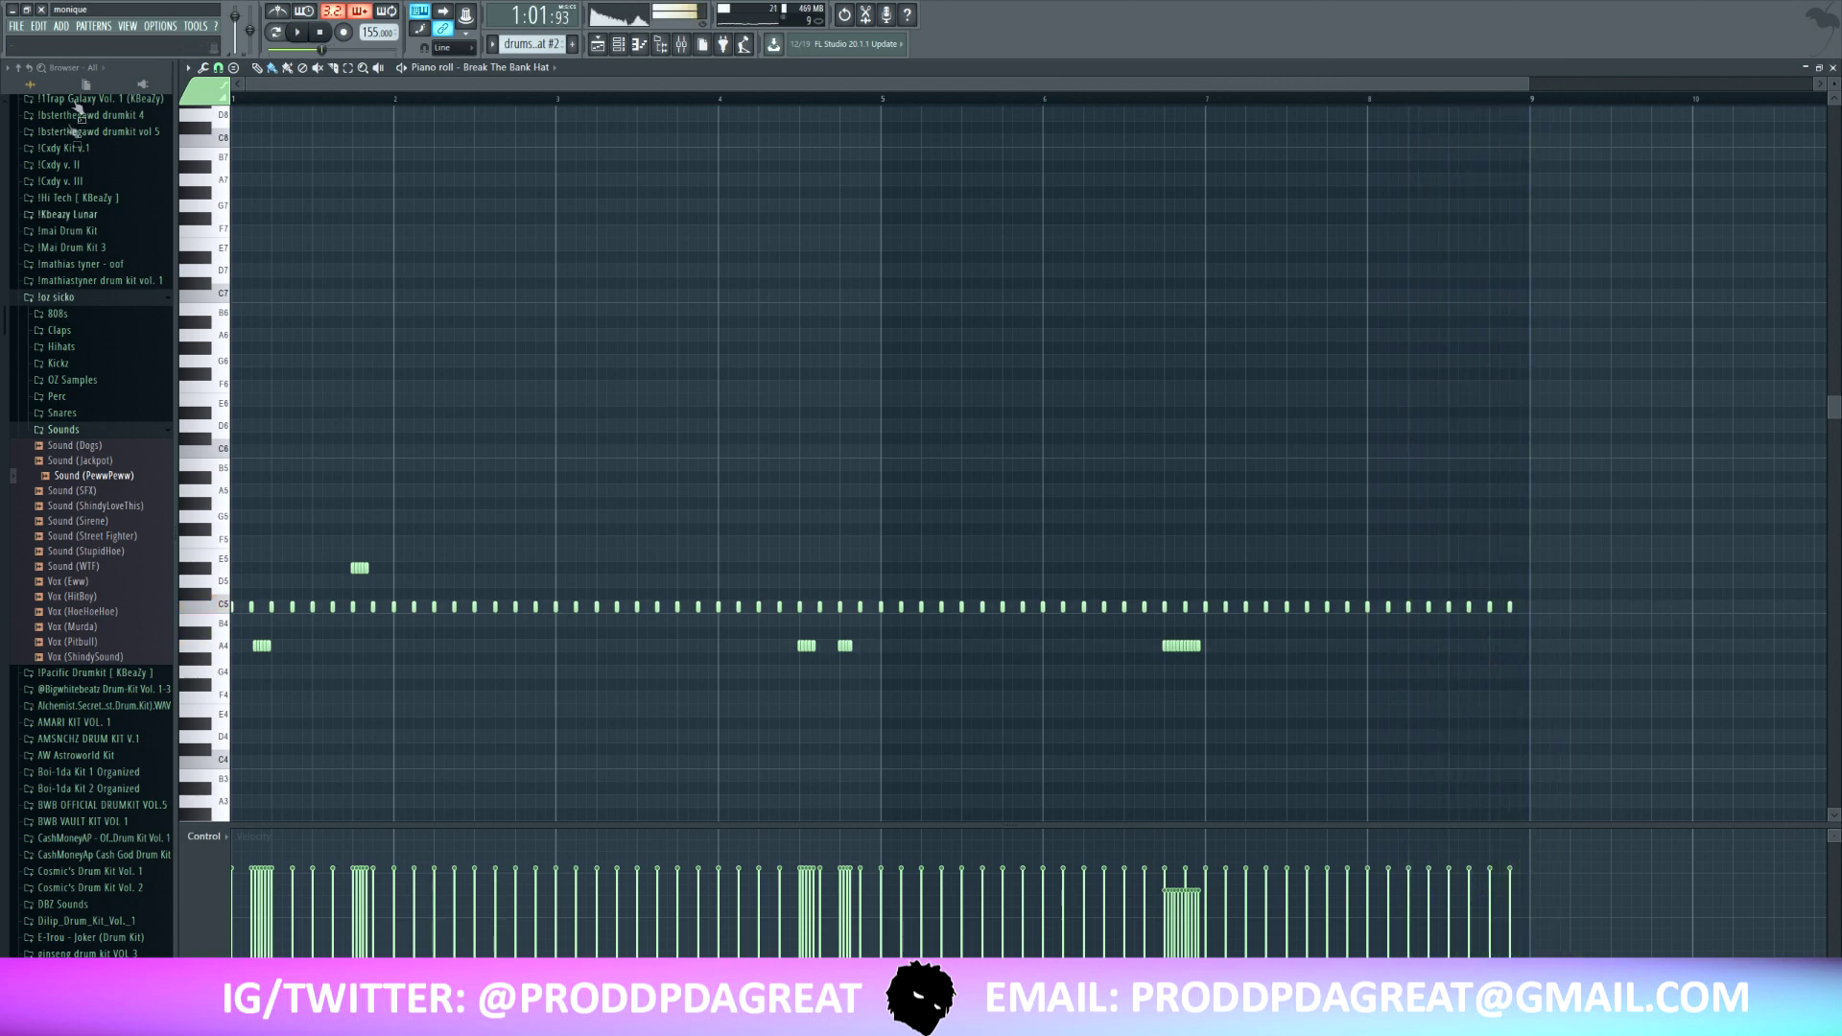
- Change the snap resolution and add four evenly spaced A4 hat notes on beat 4 of bar 8
left_click(188, 67)
mouse_move(232, 175)
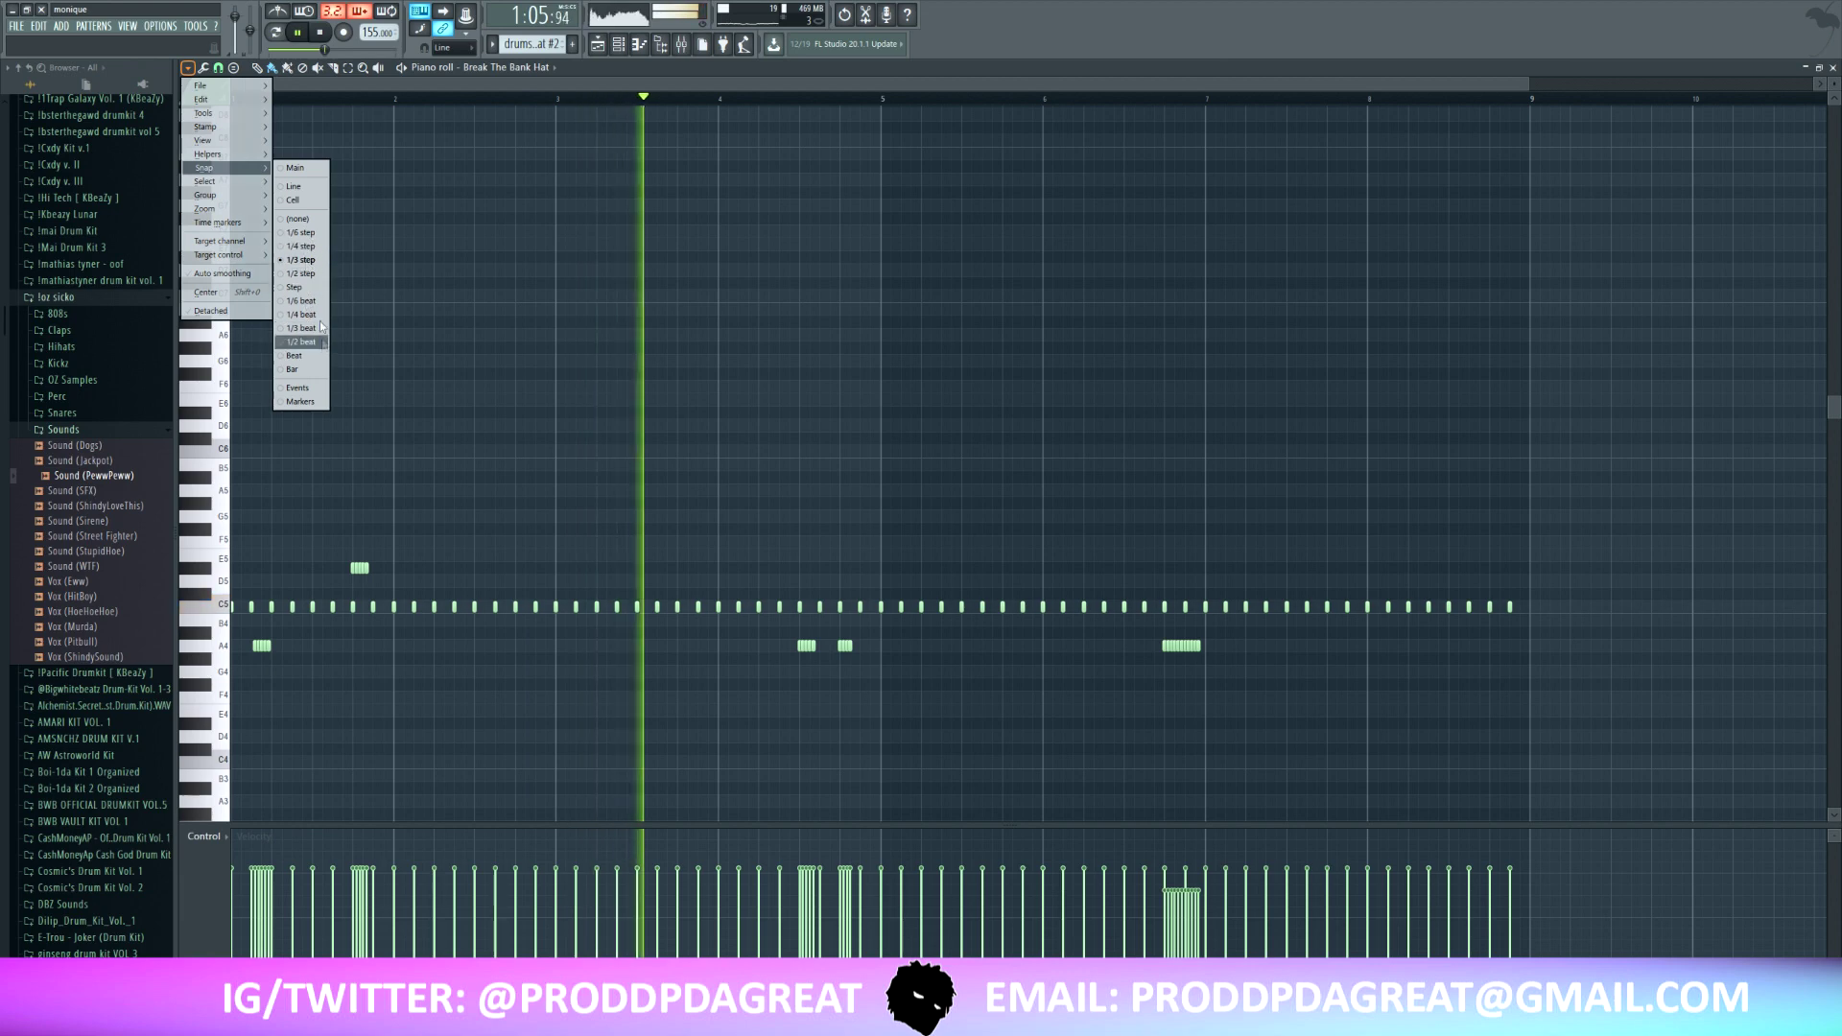
left_click(301, 233)
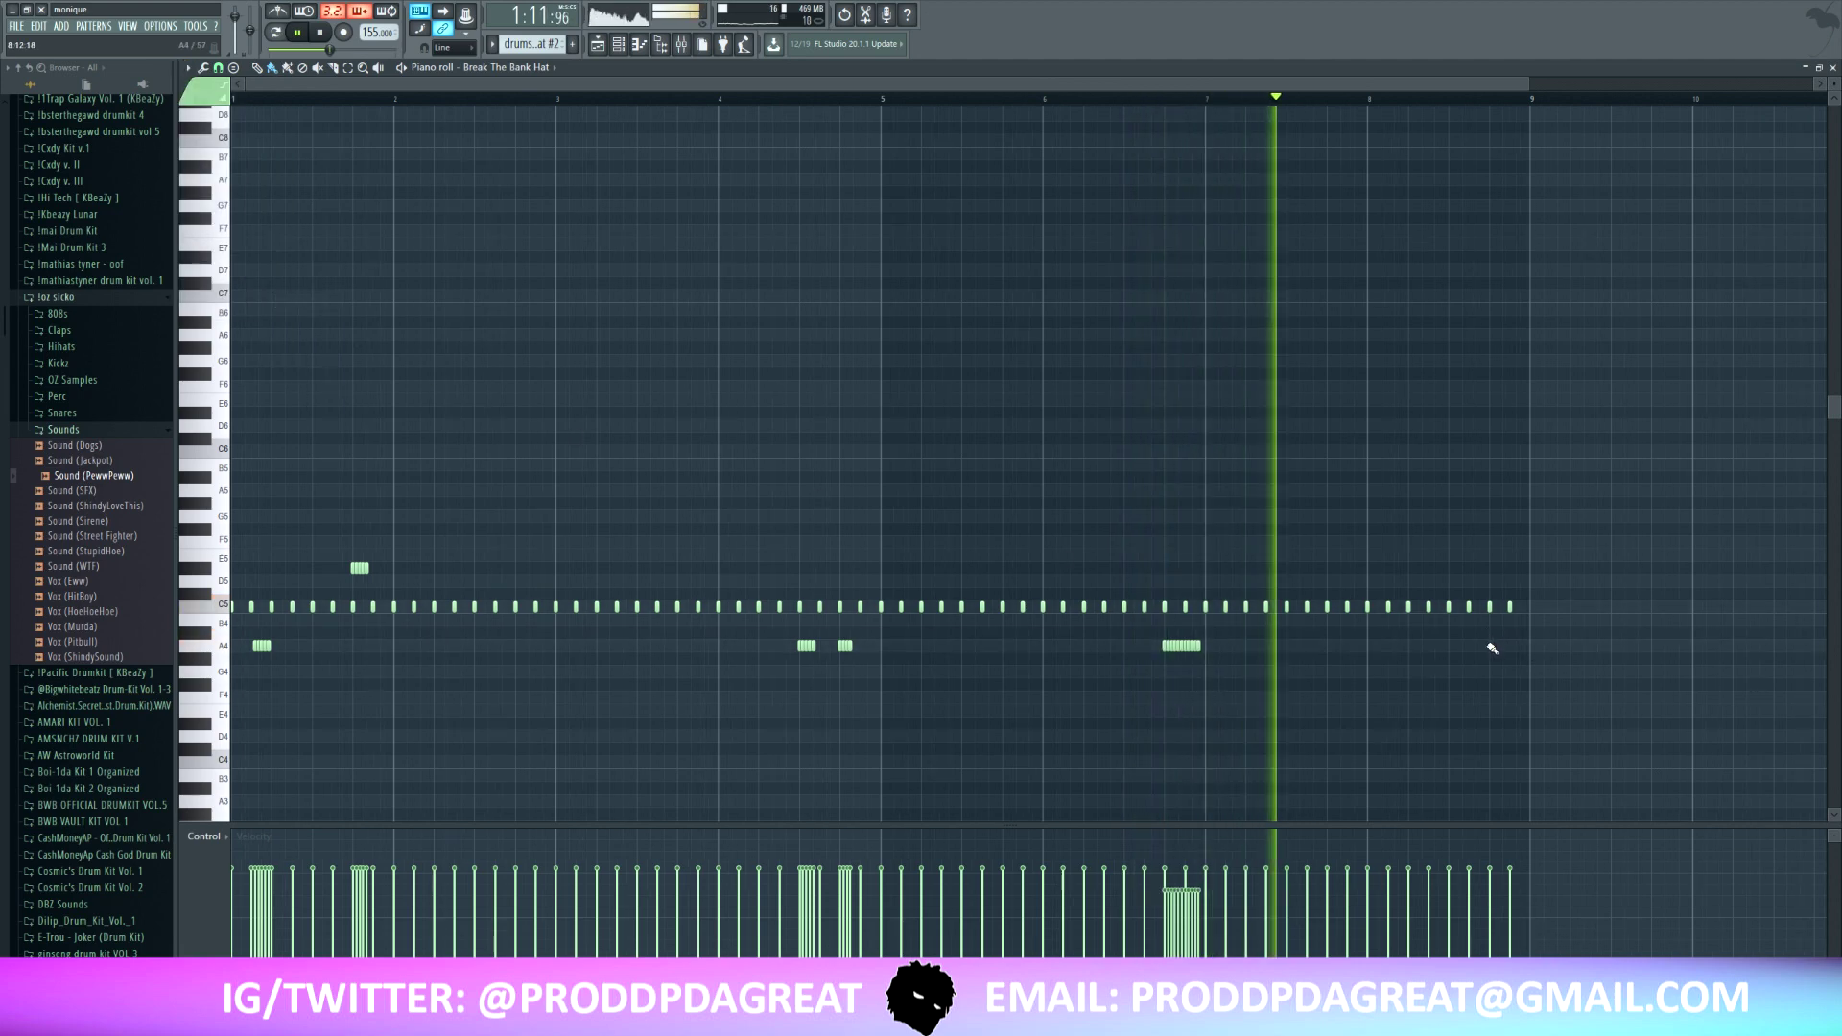
left_click_drag(1490, 646, 1511, 646)
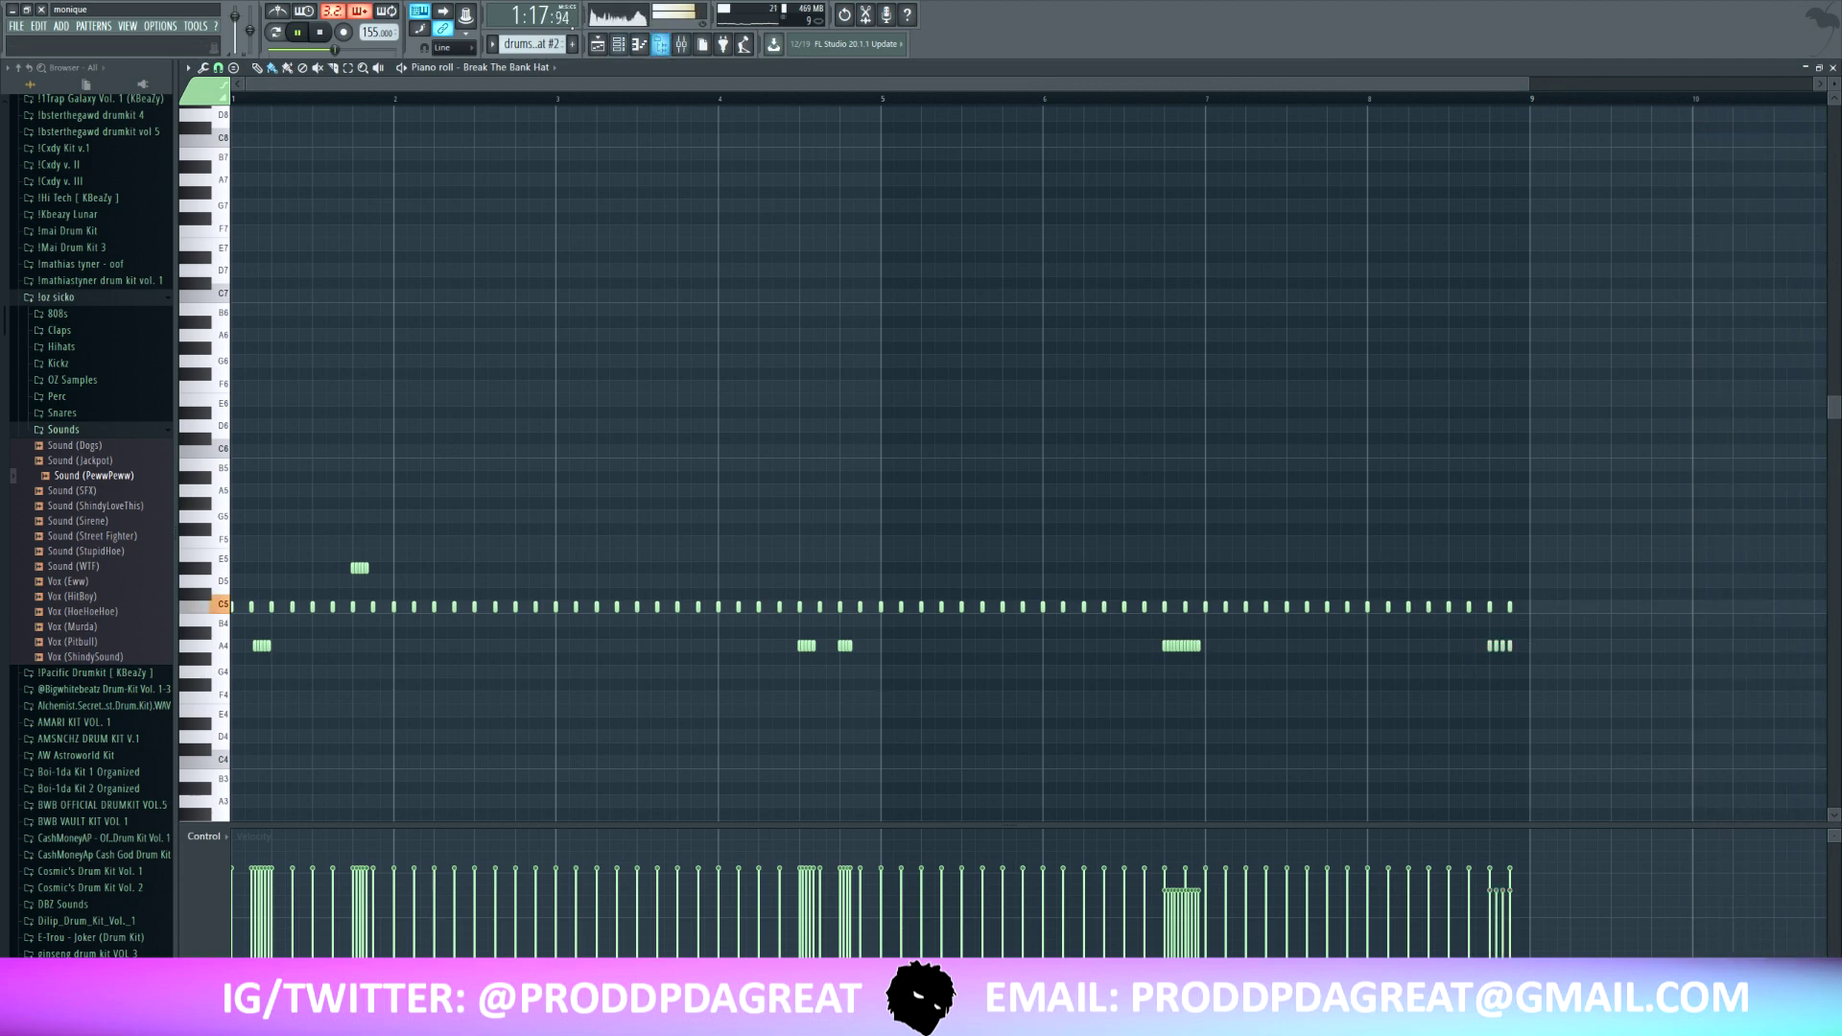
- Place the Break The Bank Hat #2 clip at bar 65 on track 9 of the playlist and delete the original hat clip there
left_click(598, 44)
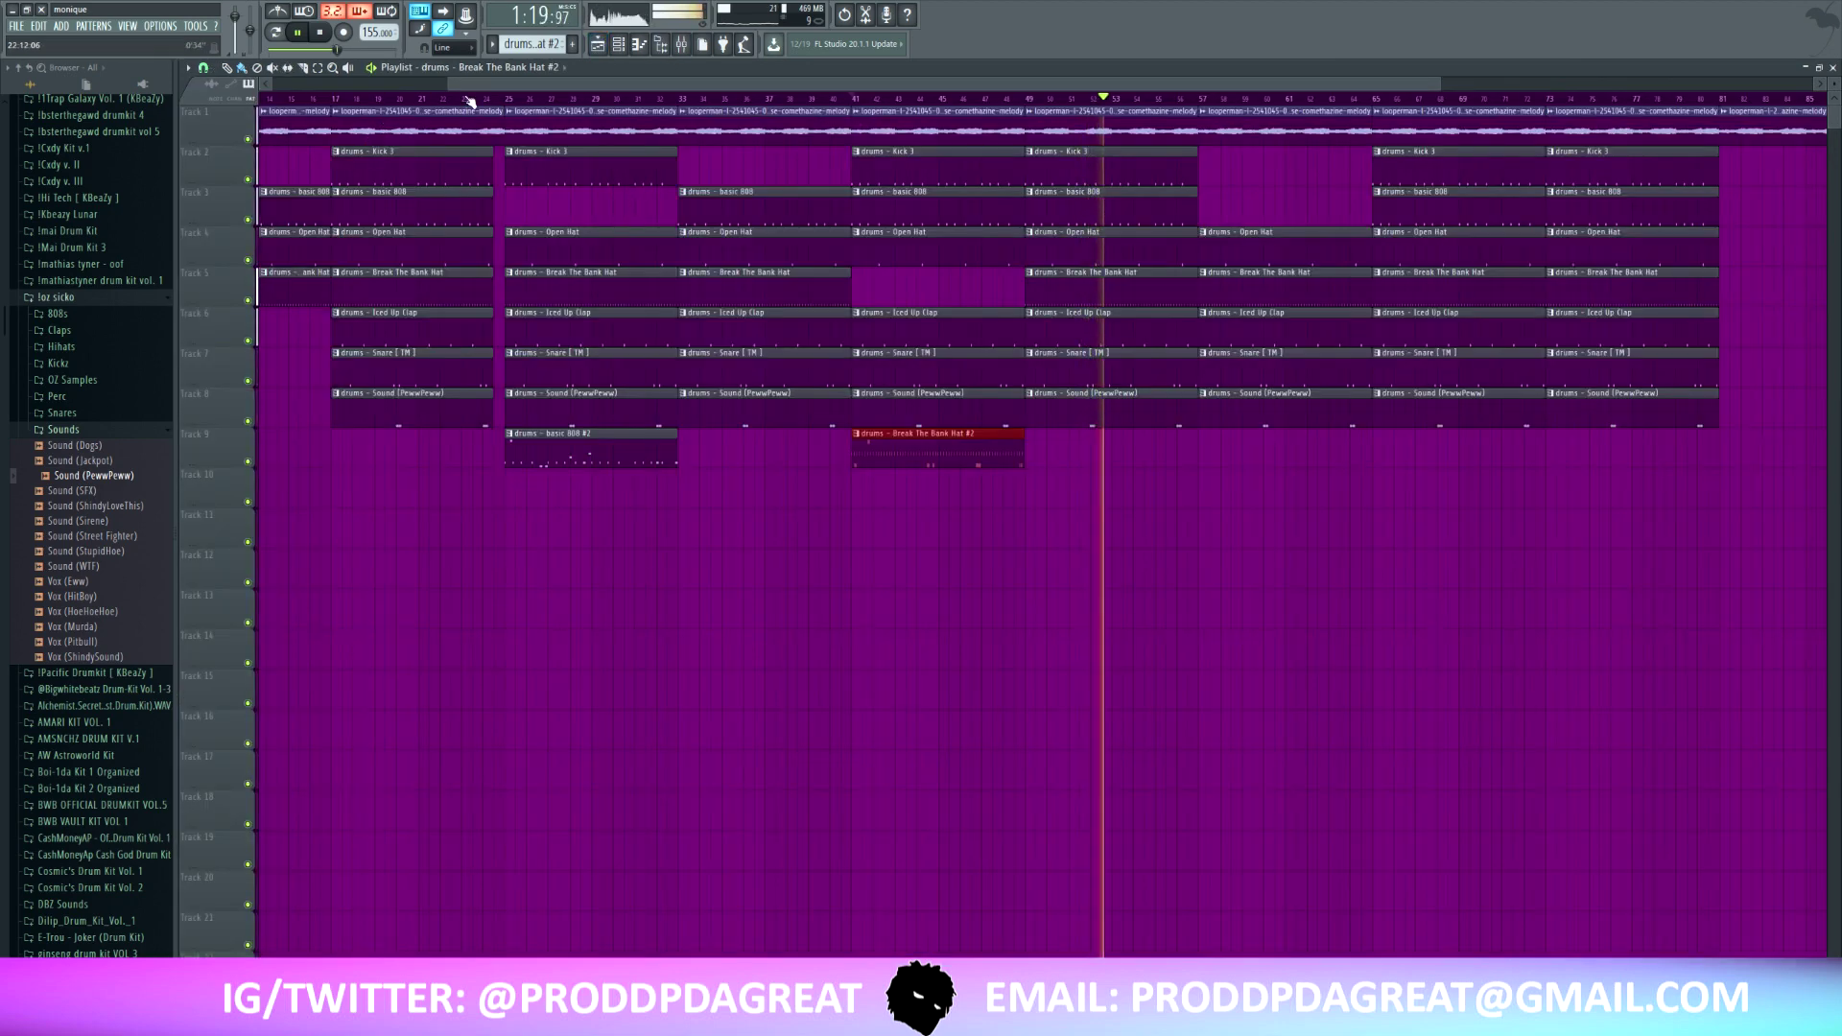
left_click_drag(448, 86, 268, 86)
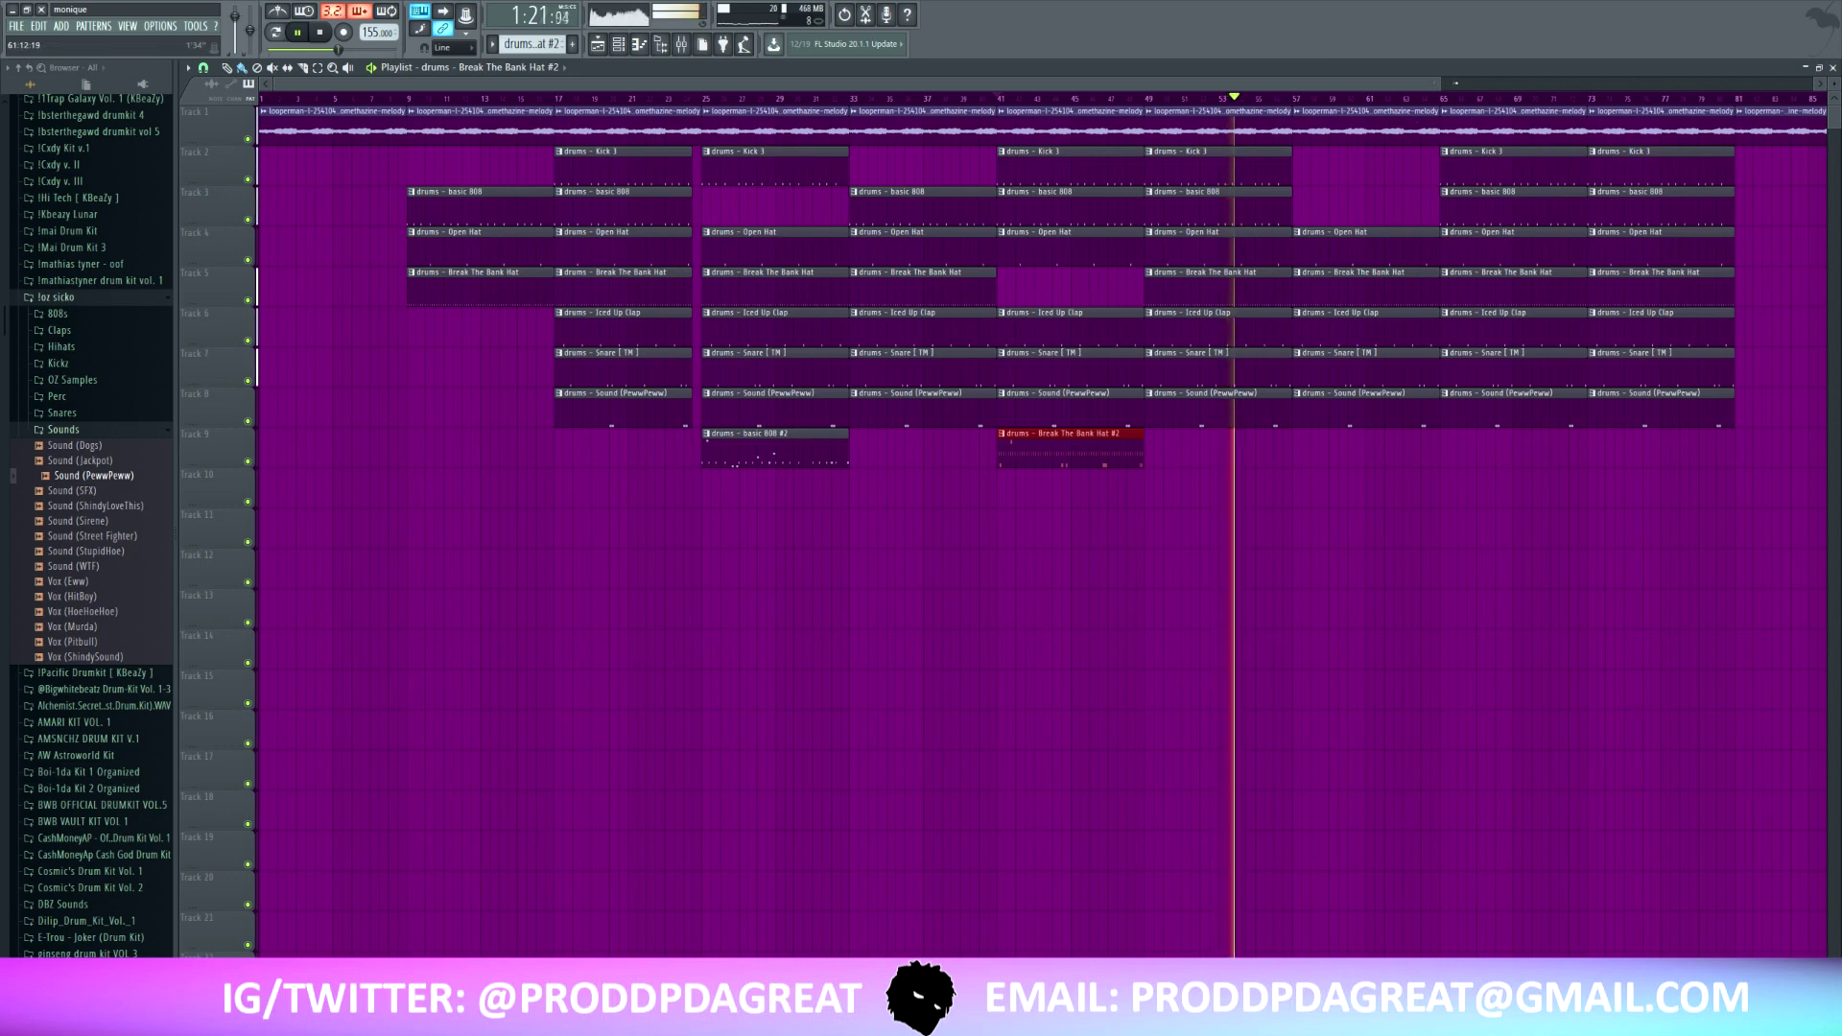
left_click_drag(1444, 83, 1803, 85)
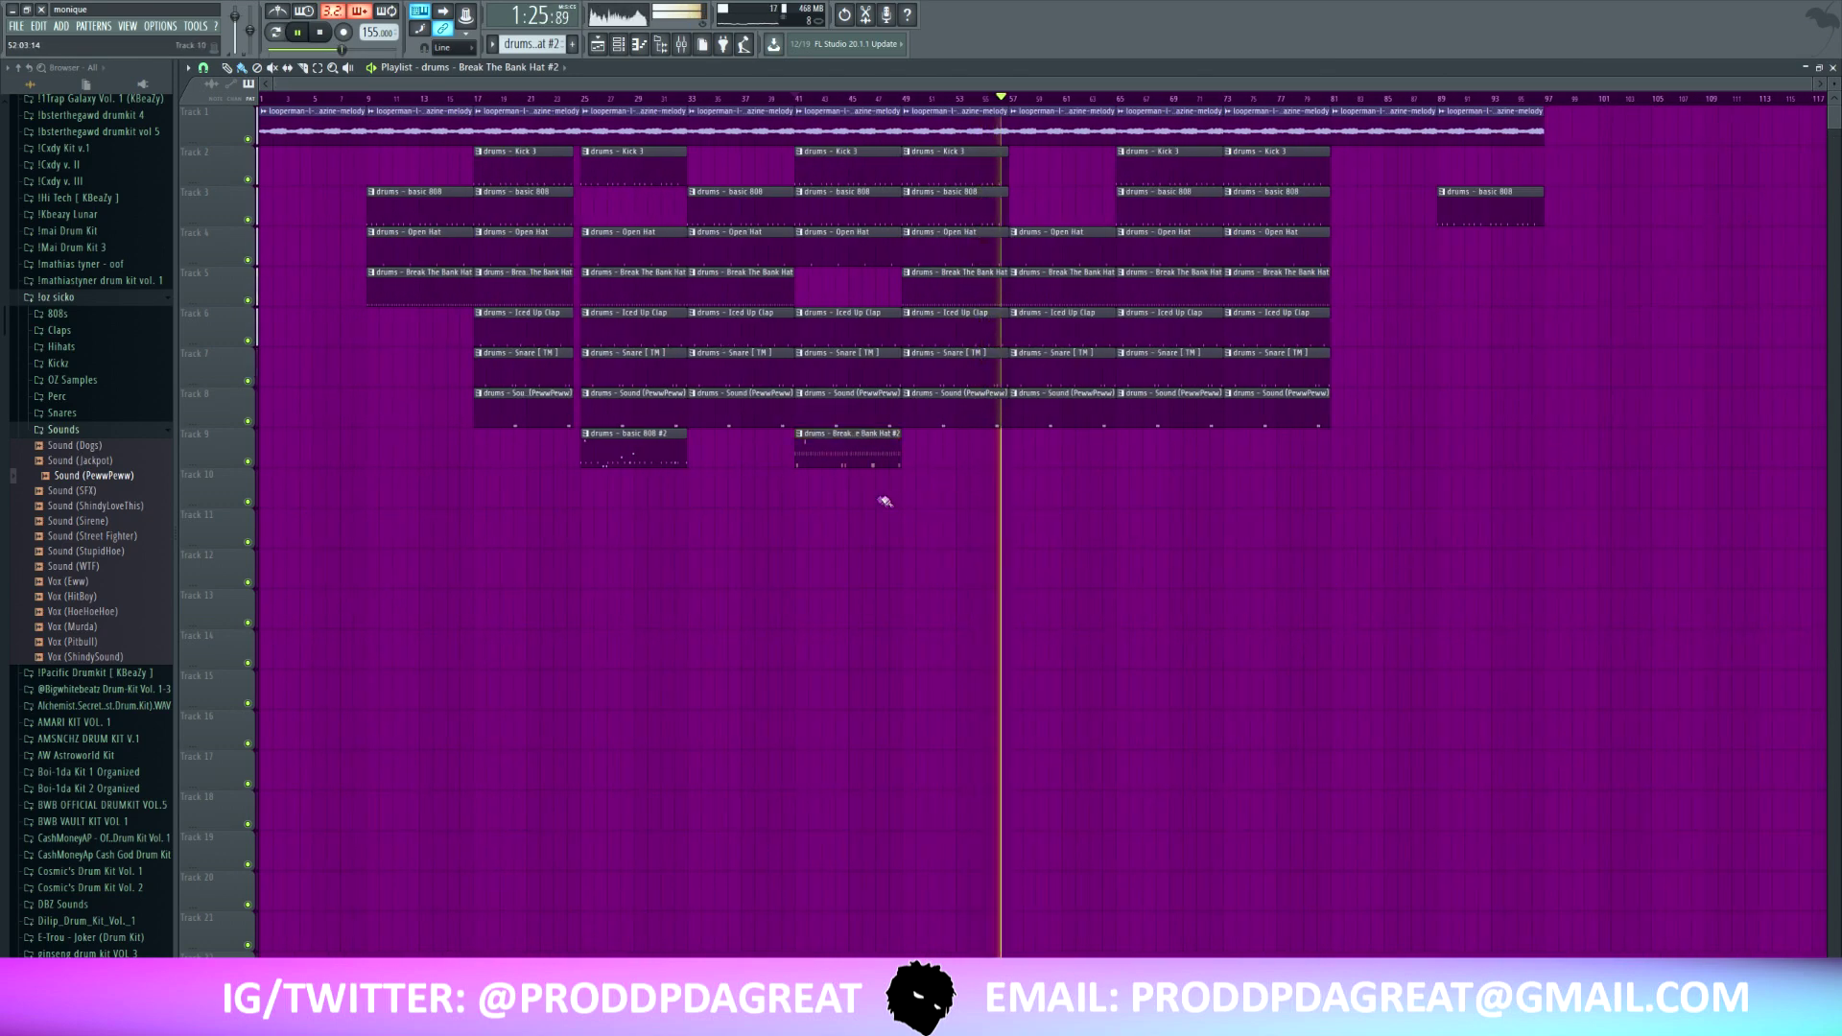
left_click(1126, 455)
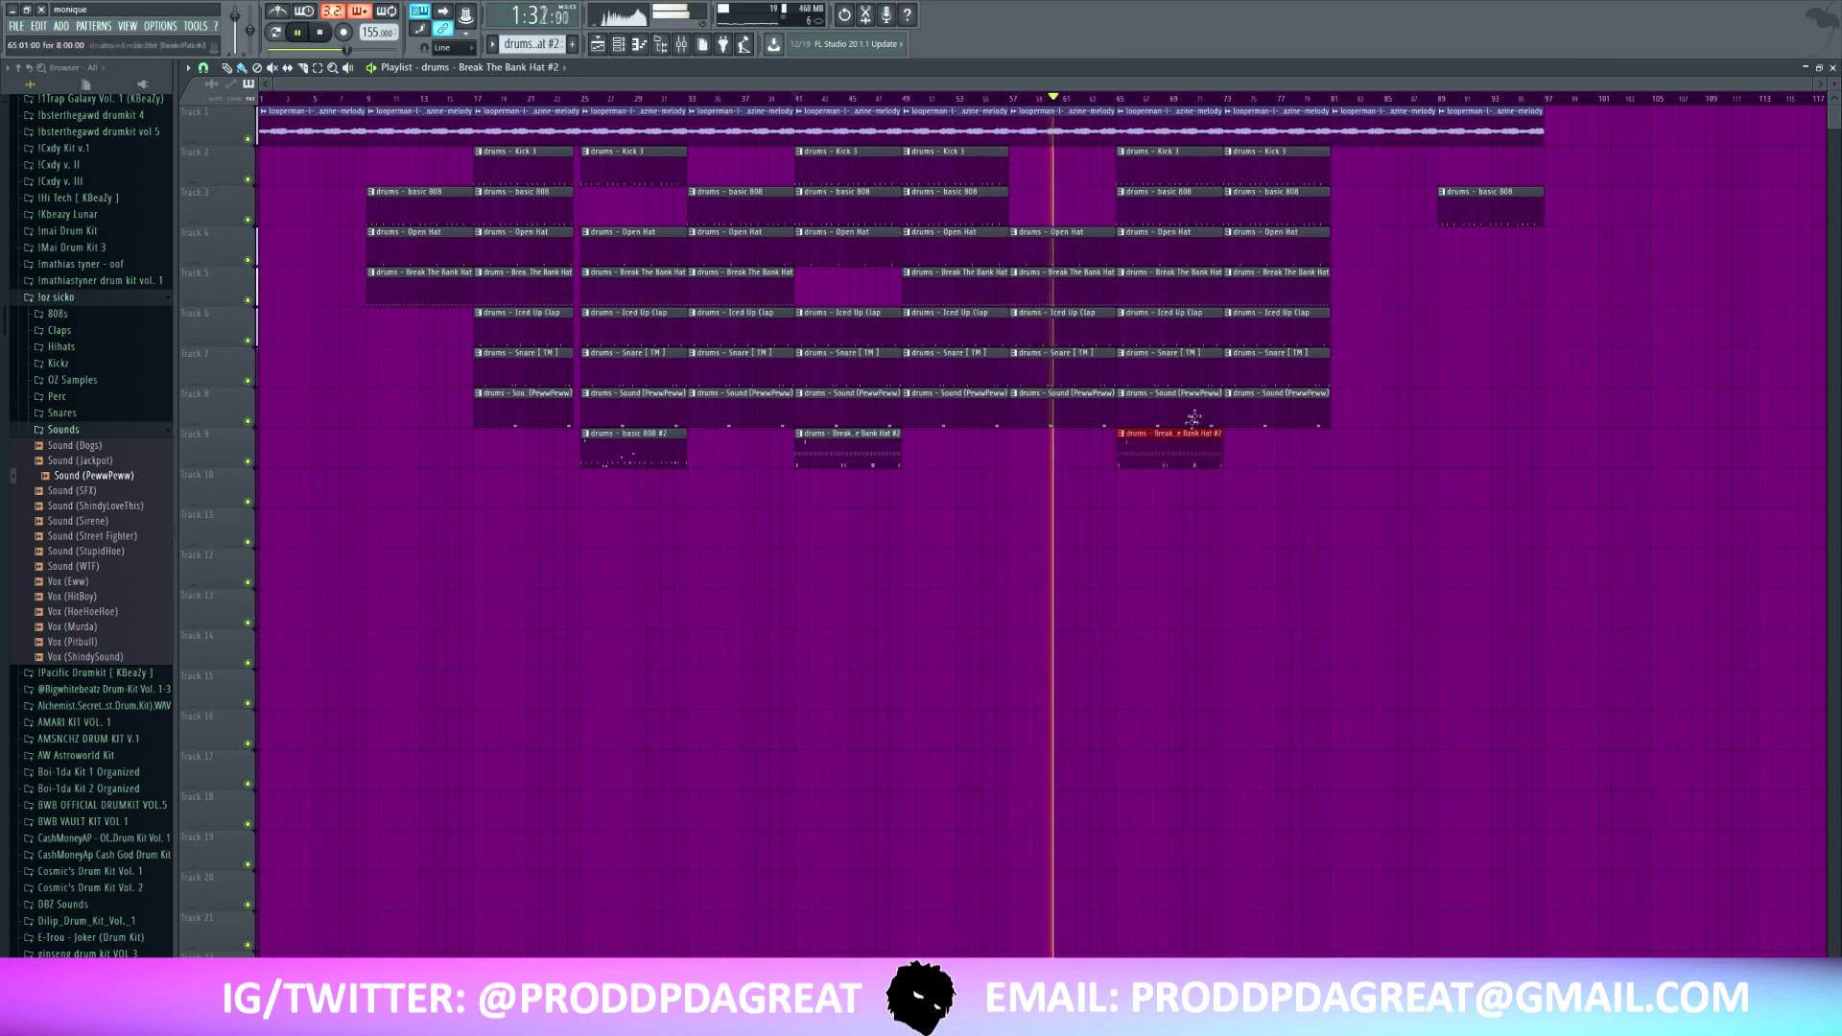
right_click(1204, 288)
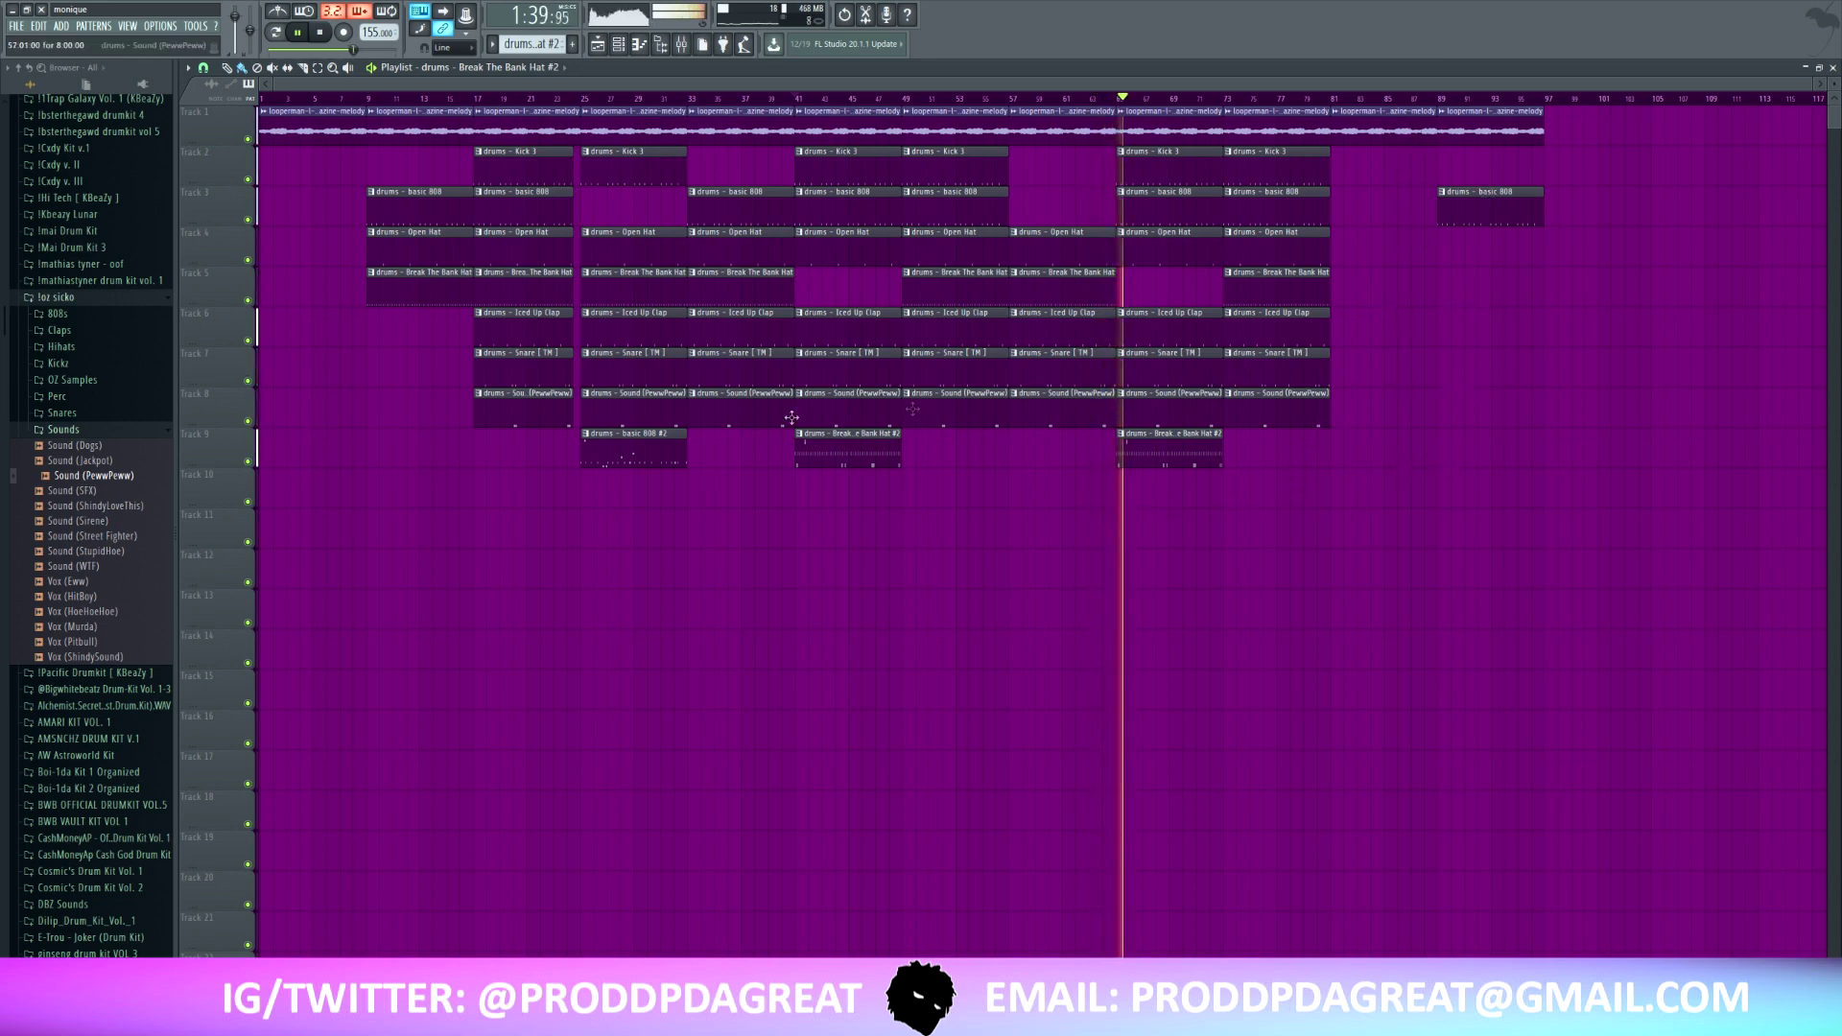
- Copy the full drum and melody section of bars 65 to 80 to bars 97 to 112
left_click_drag(1266, 523, 1579, 112)
left_click(1529, 349)
- Create an automation clip for the Master track's volume in the mixer and return to the playlist
left_click(692, 44)
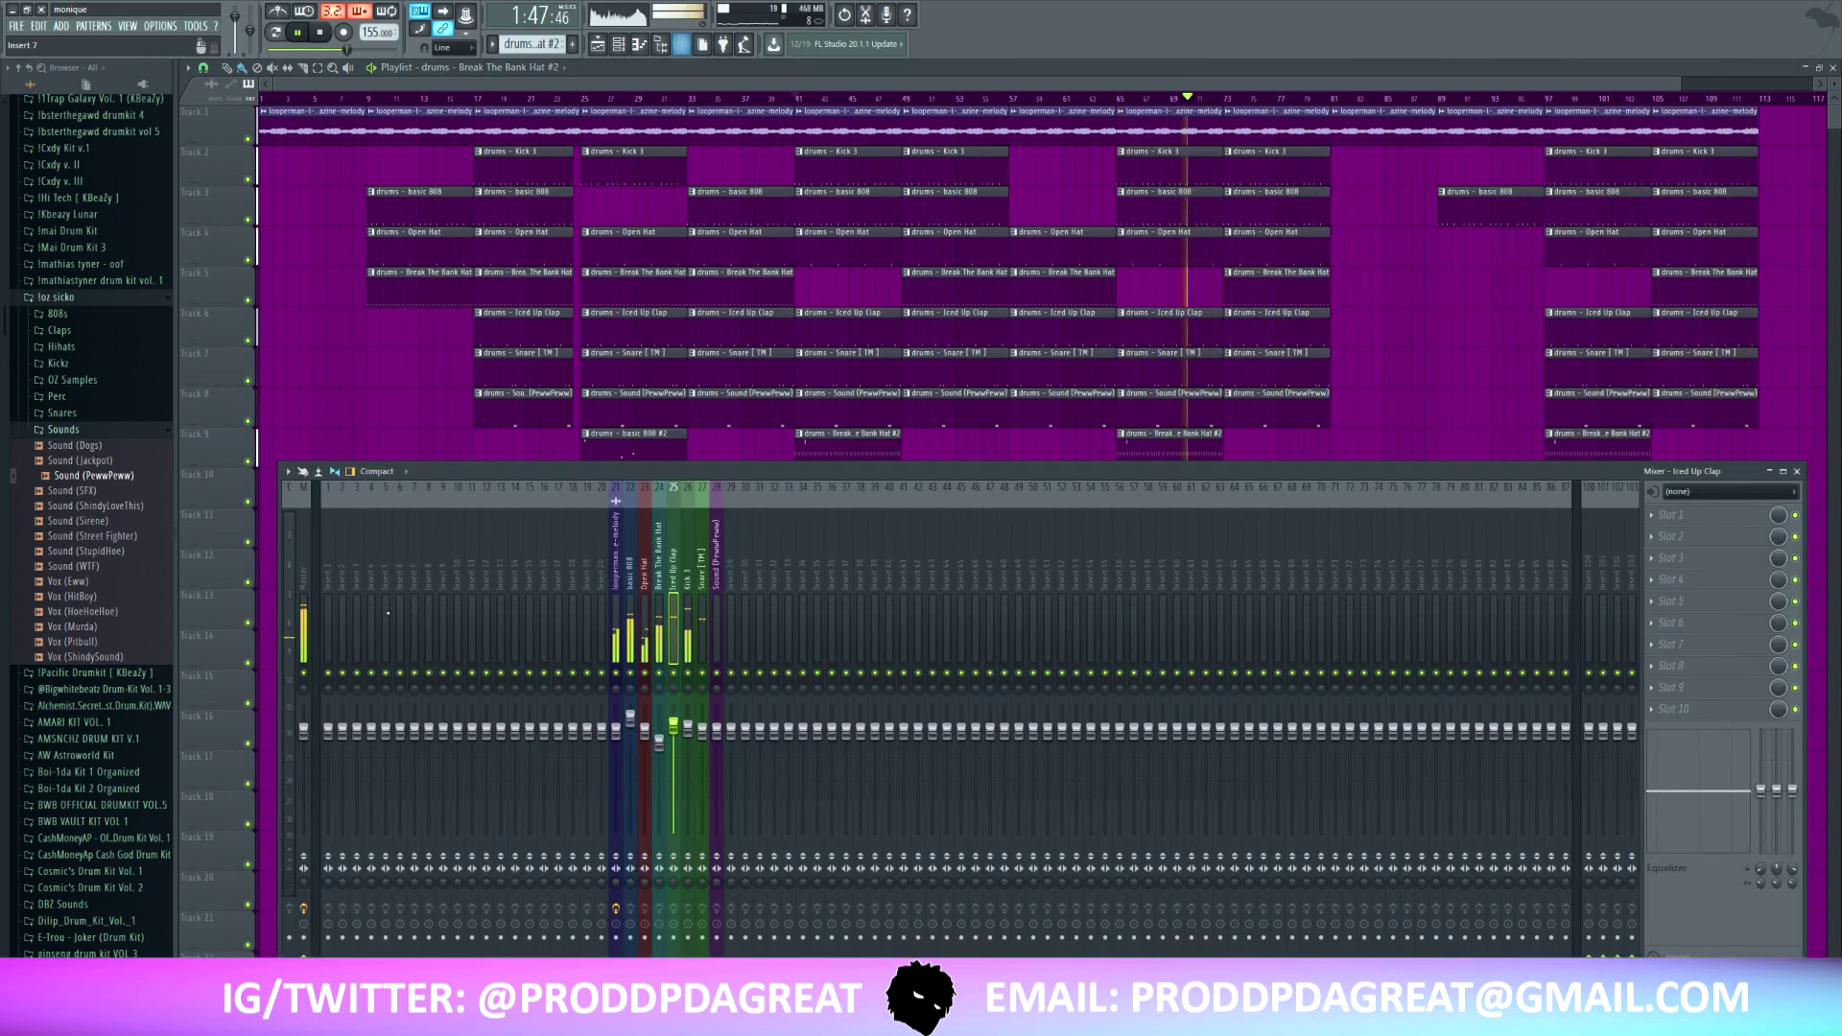
right_click(306, 731)
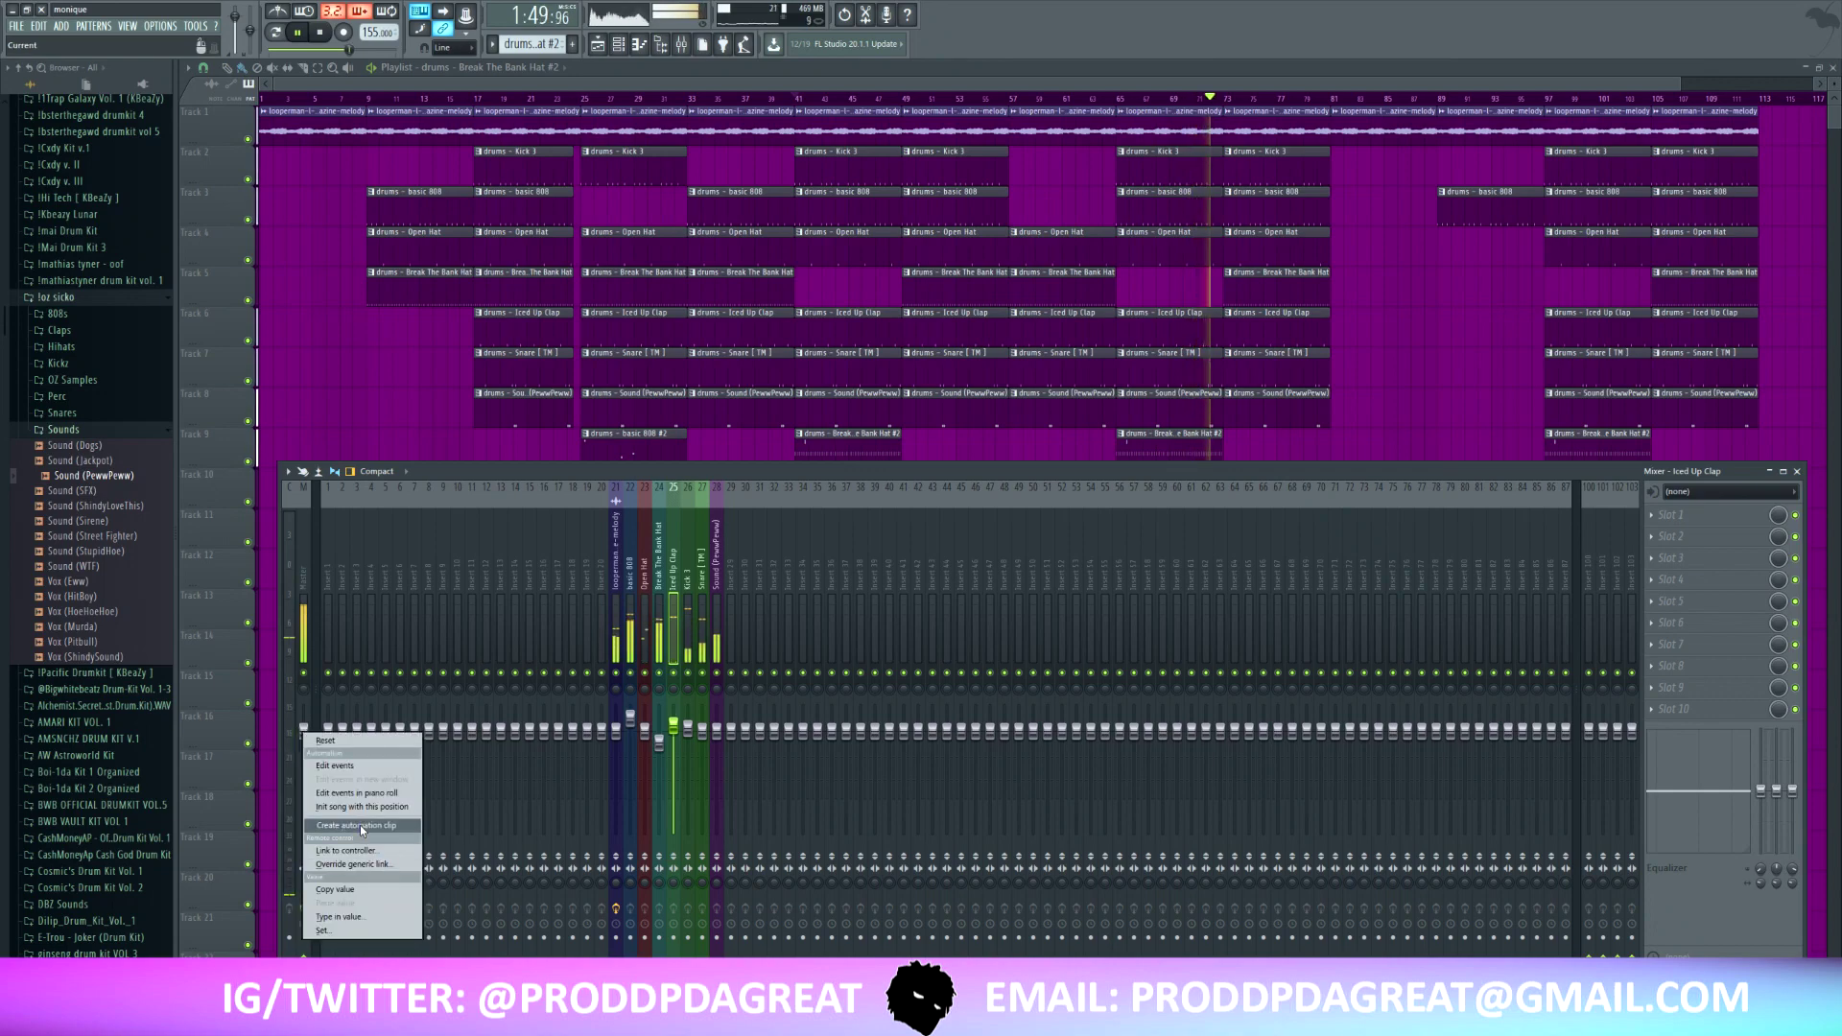
left_click(355, 825)
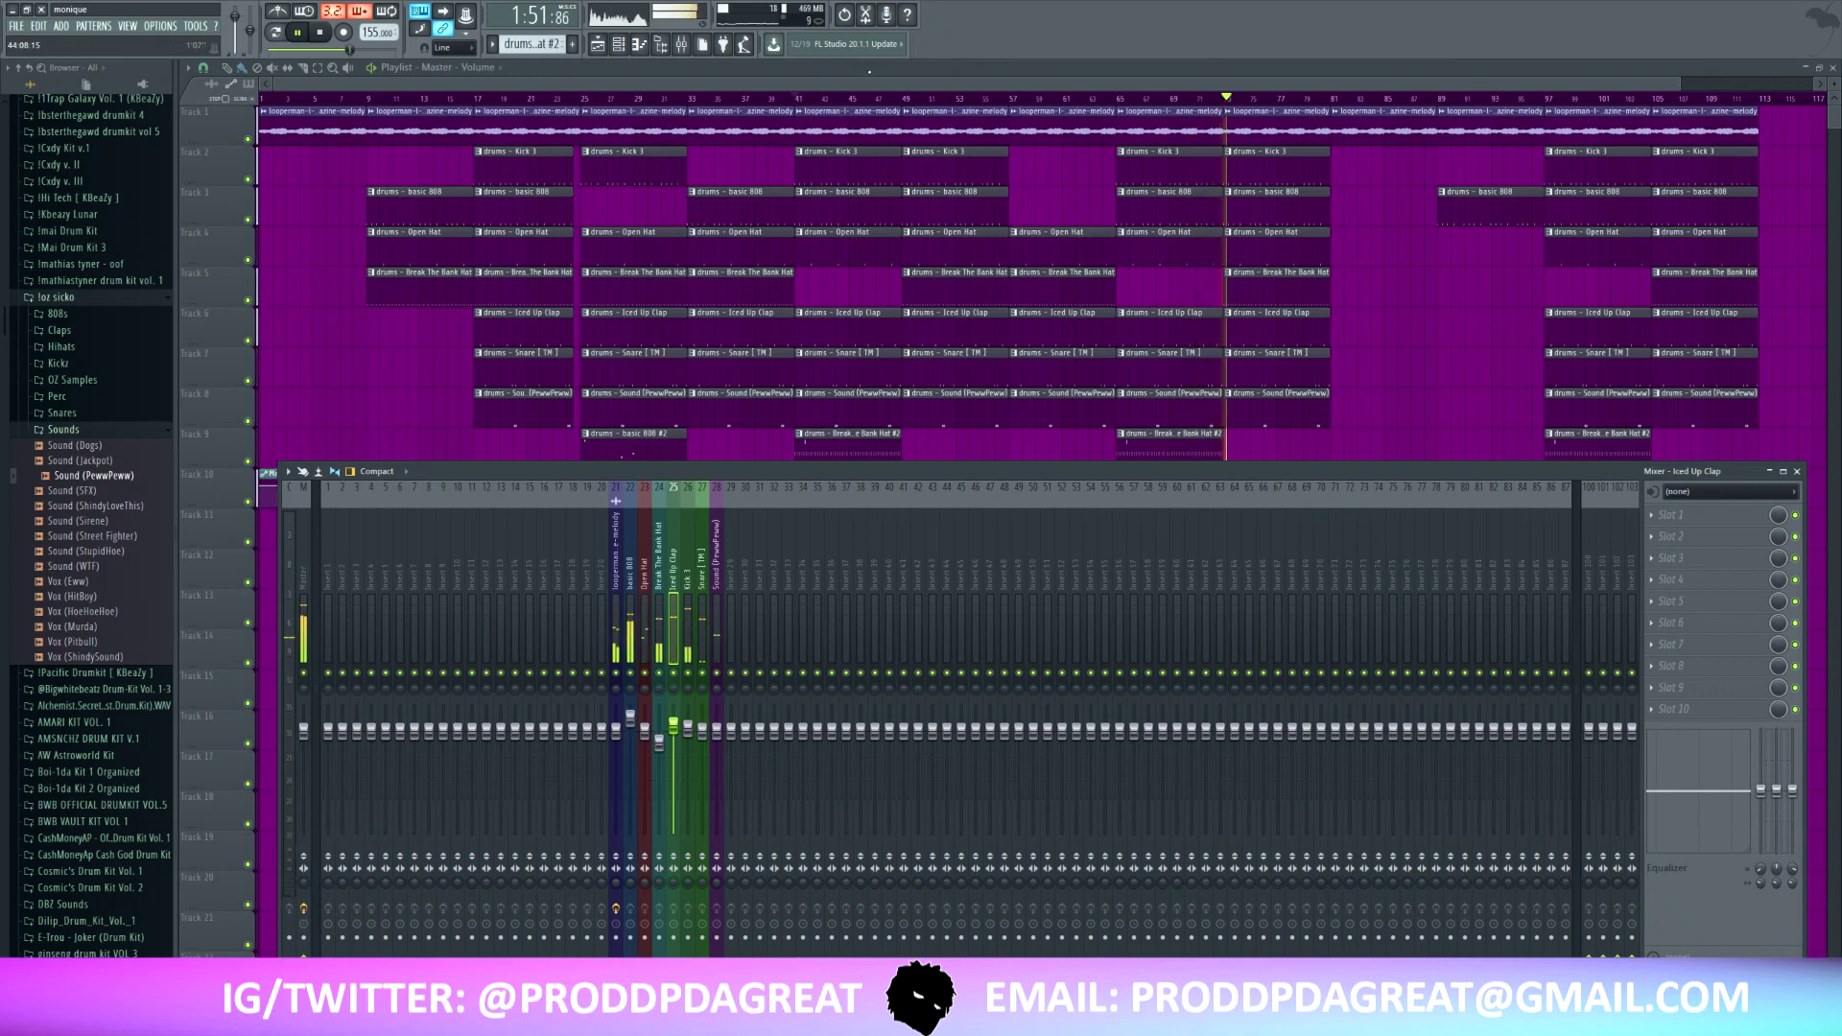
key("F9")
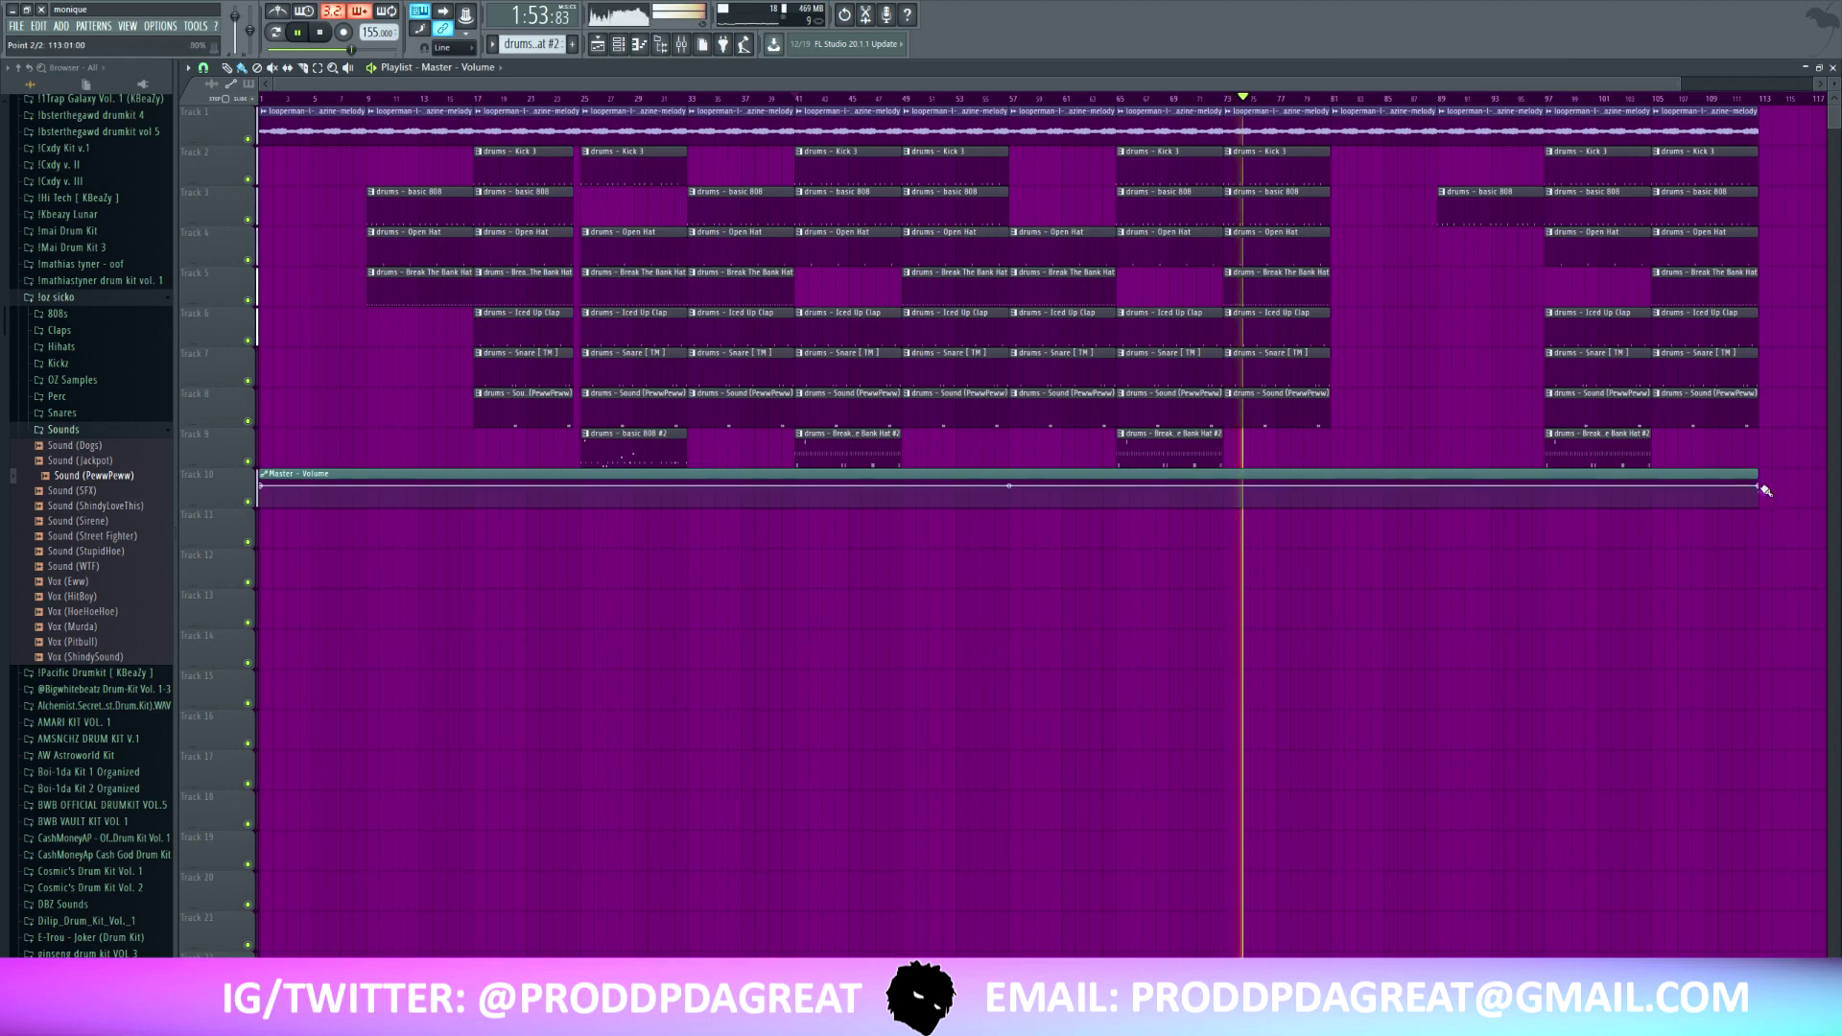
- Shape the Master volume automation into a short downward fade and place it over bars 105 to 112 on track 11
left_click(248, 502)
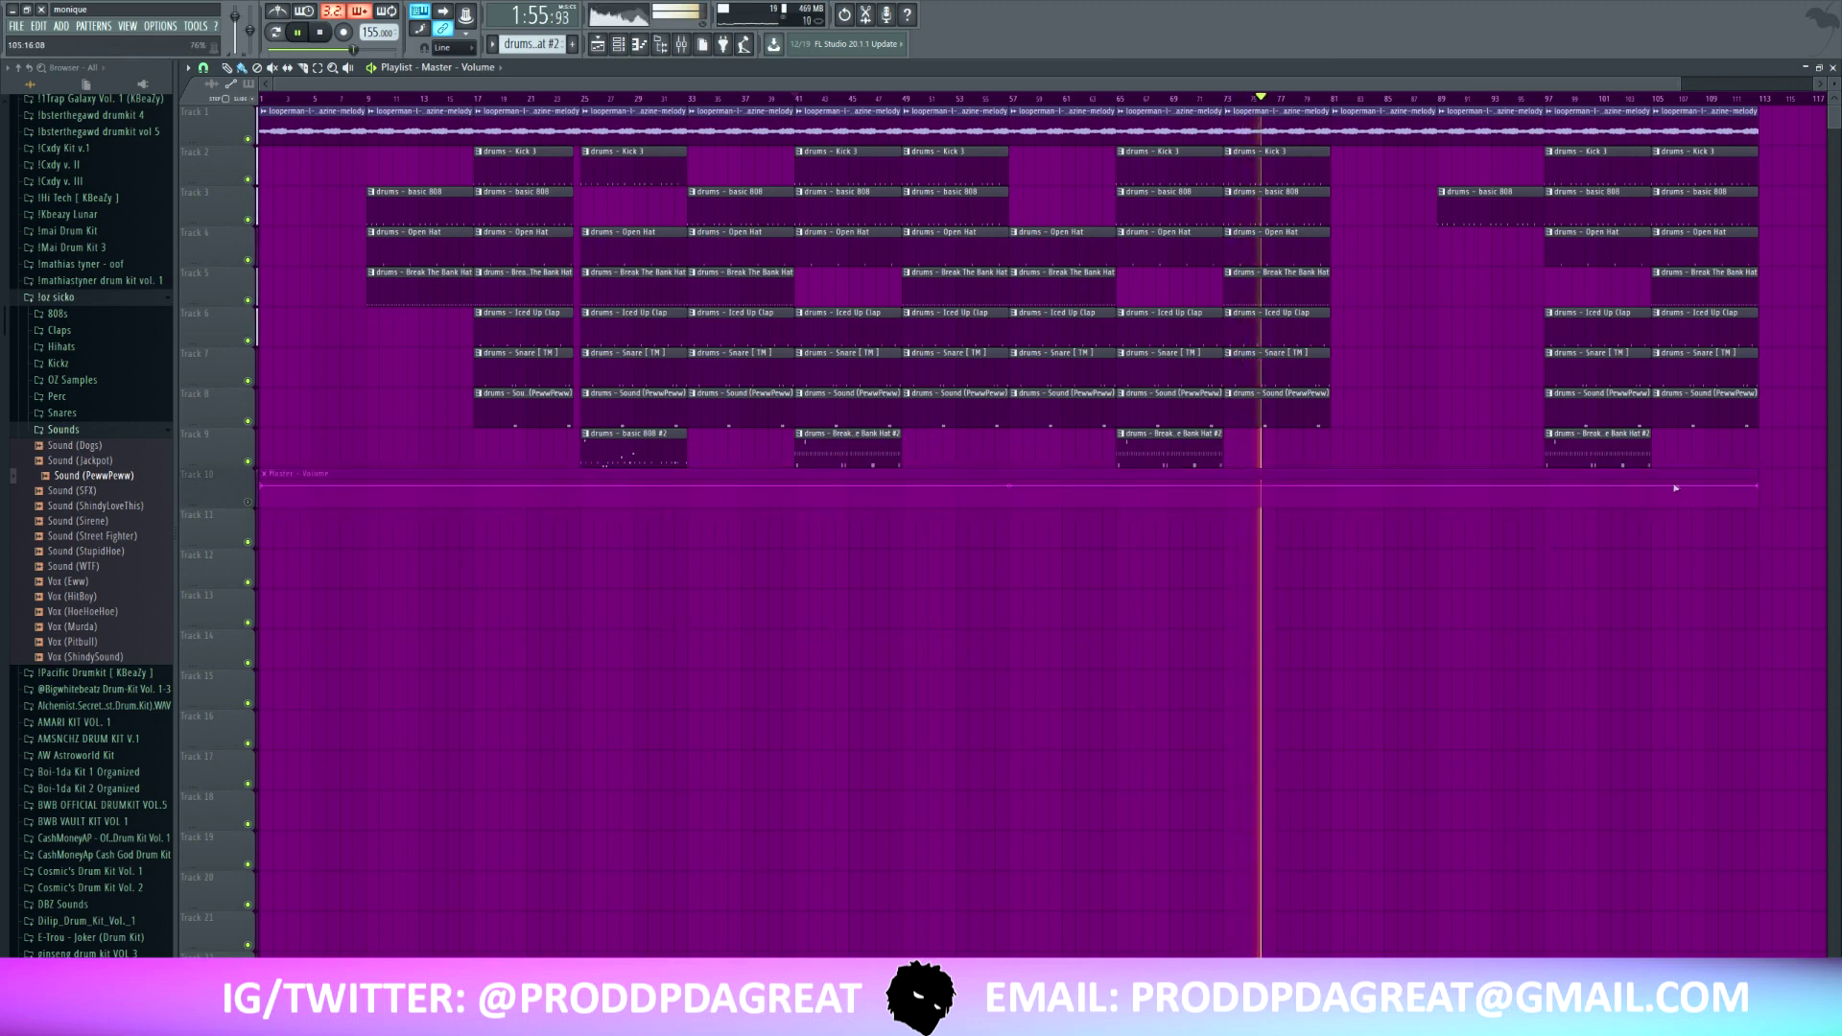
left_click_drag(1760, 490, 391, 525)
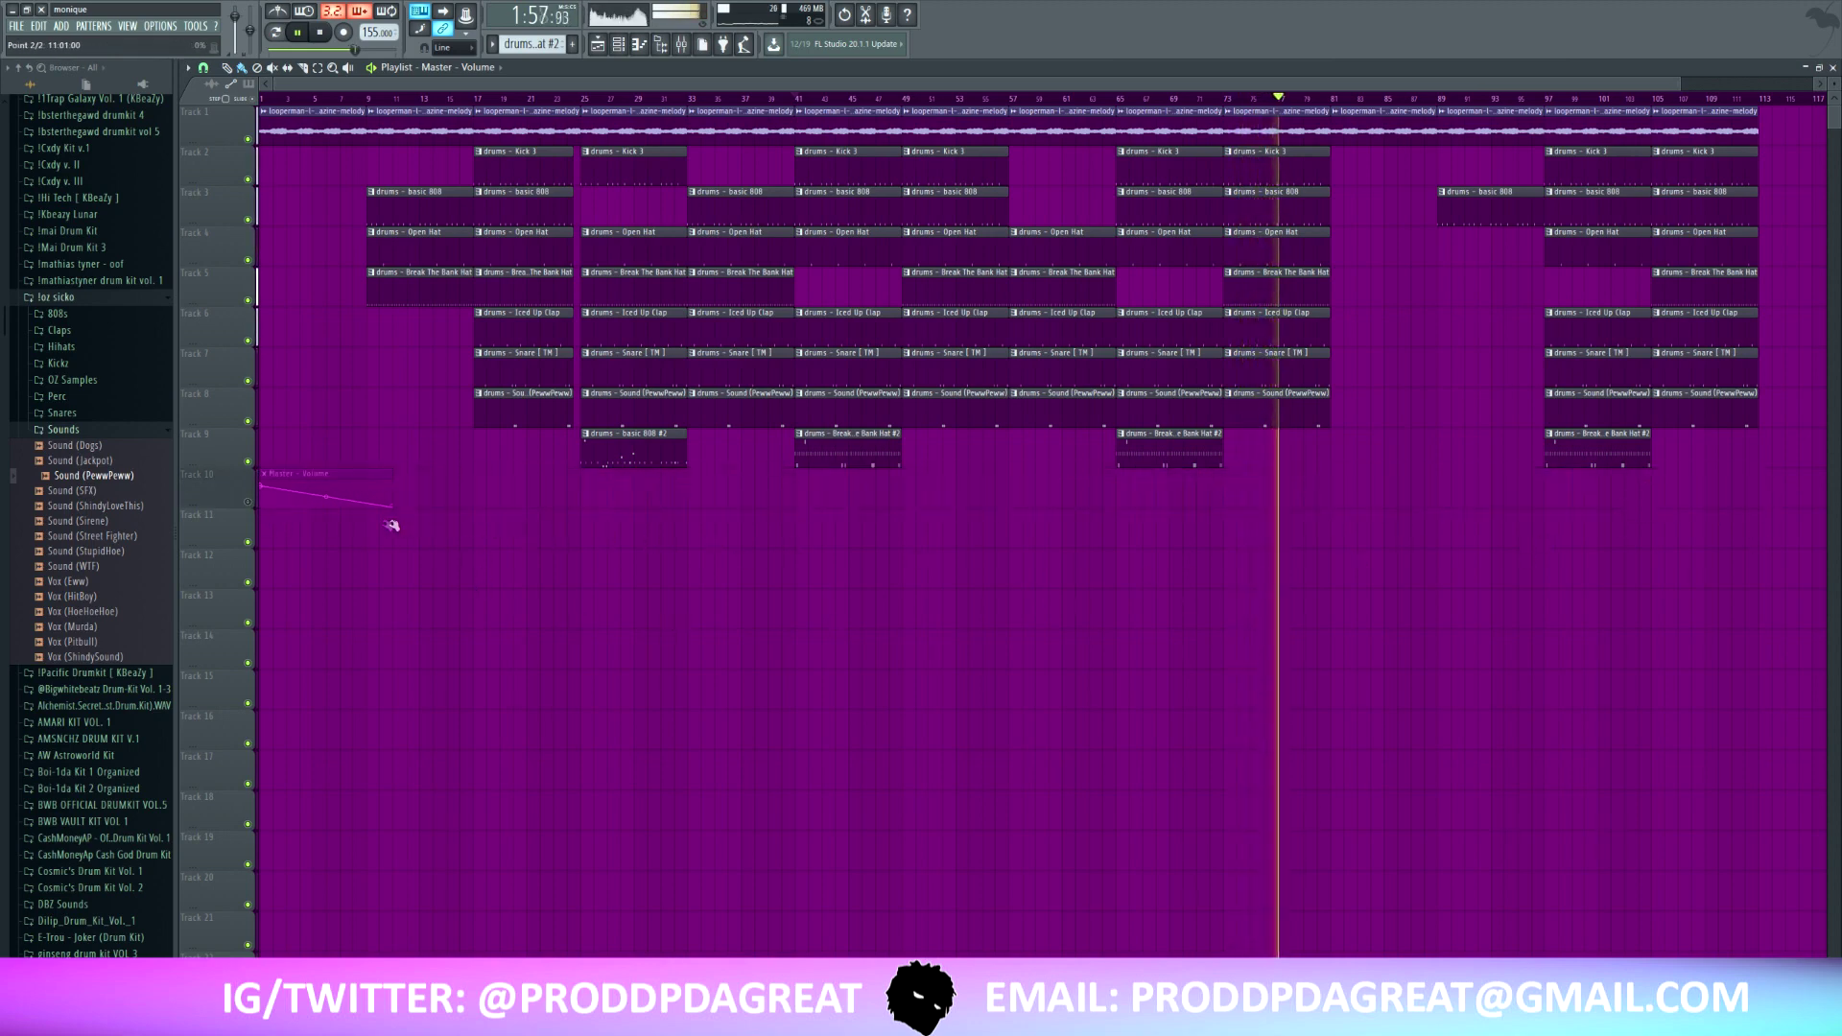
left_click_drag(316, 473, 1696, 547)
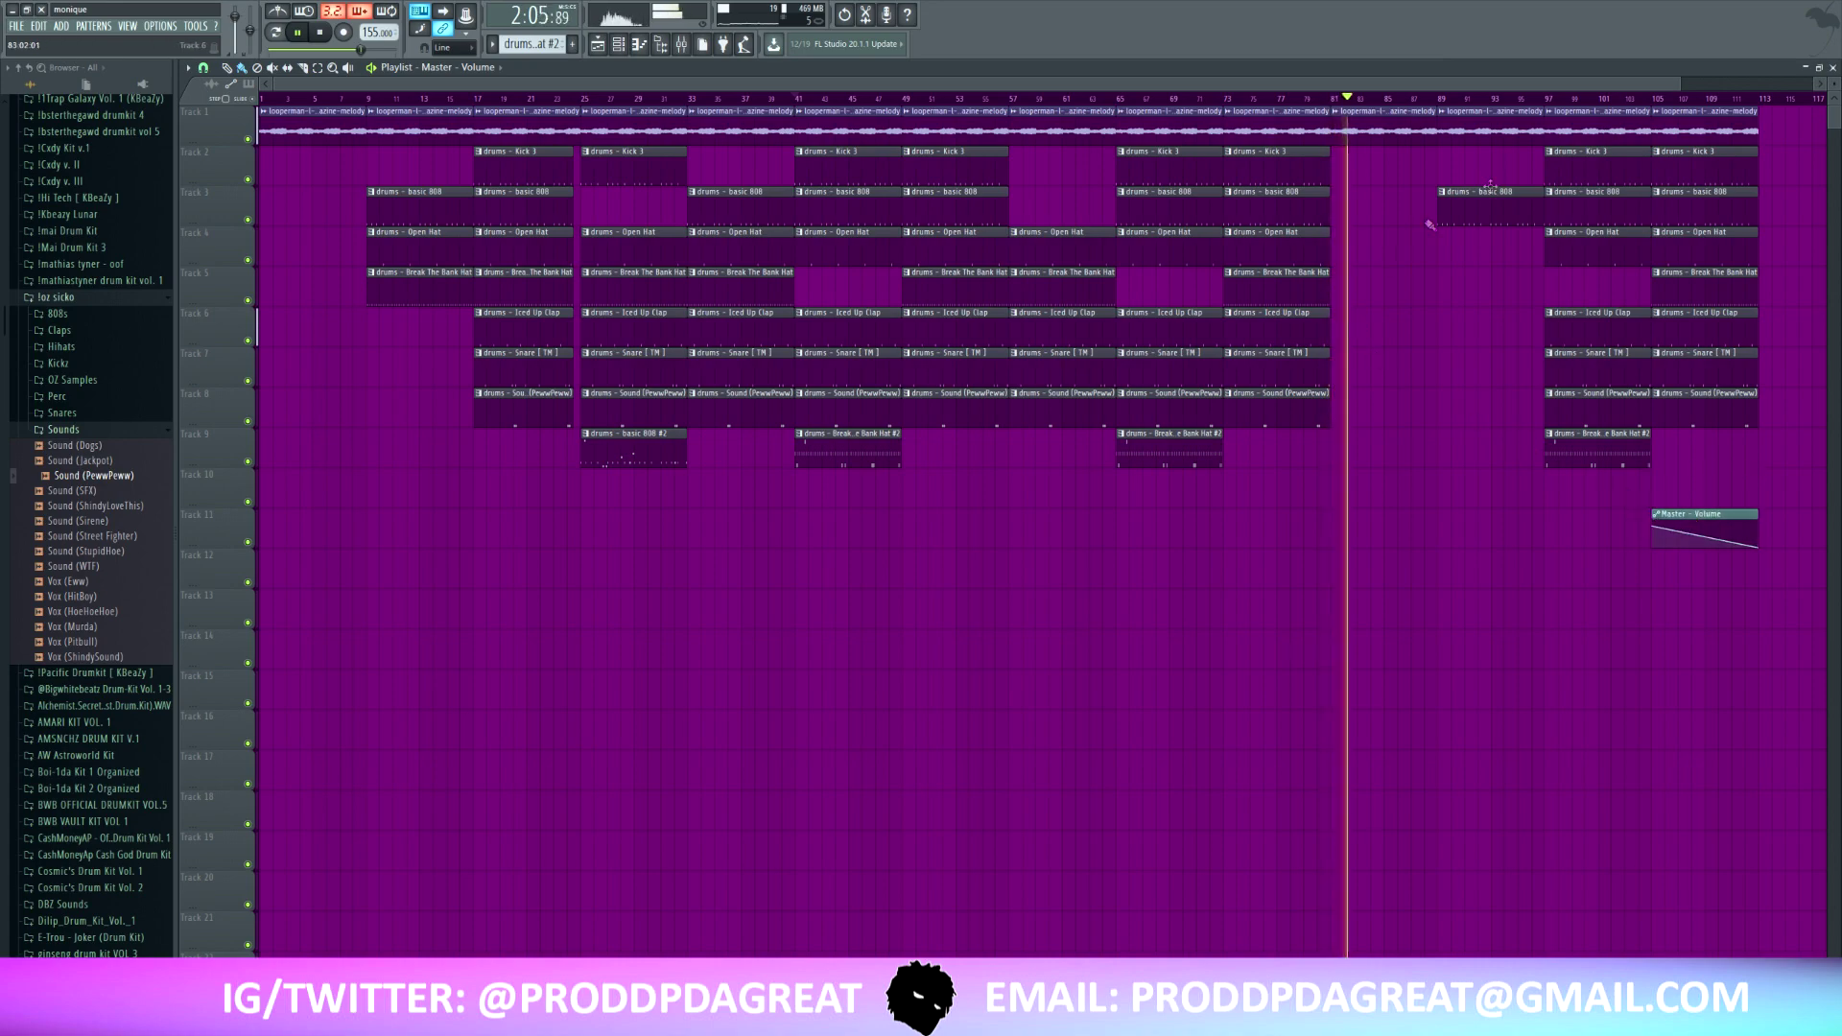
- Move all playlist clips down one track to free track 1
left_click_drag(1681, 82, 1823, 84)
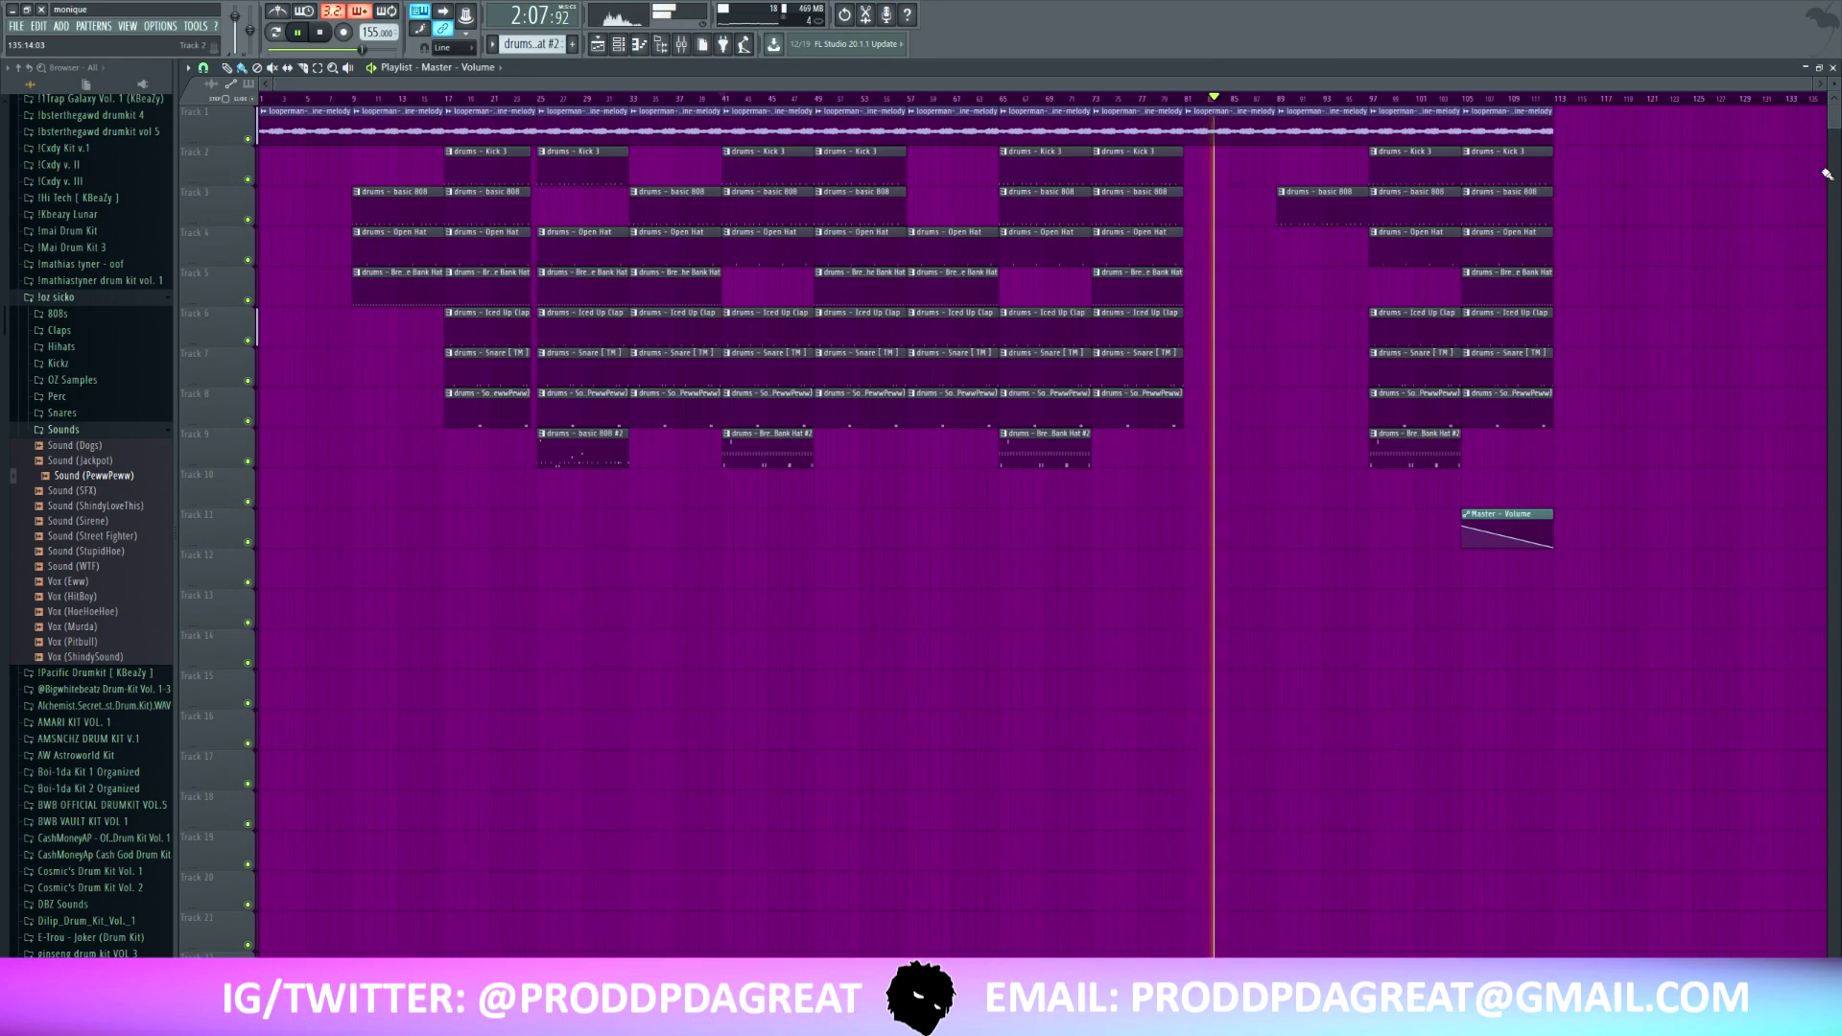
key("shift+Down")
key("ctrl+d")
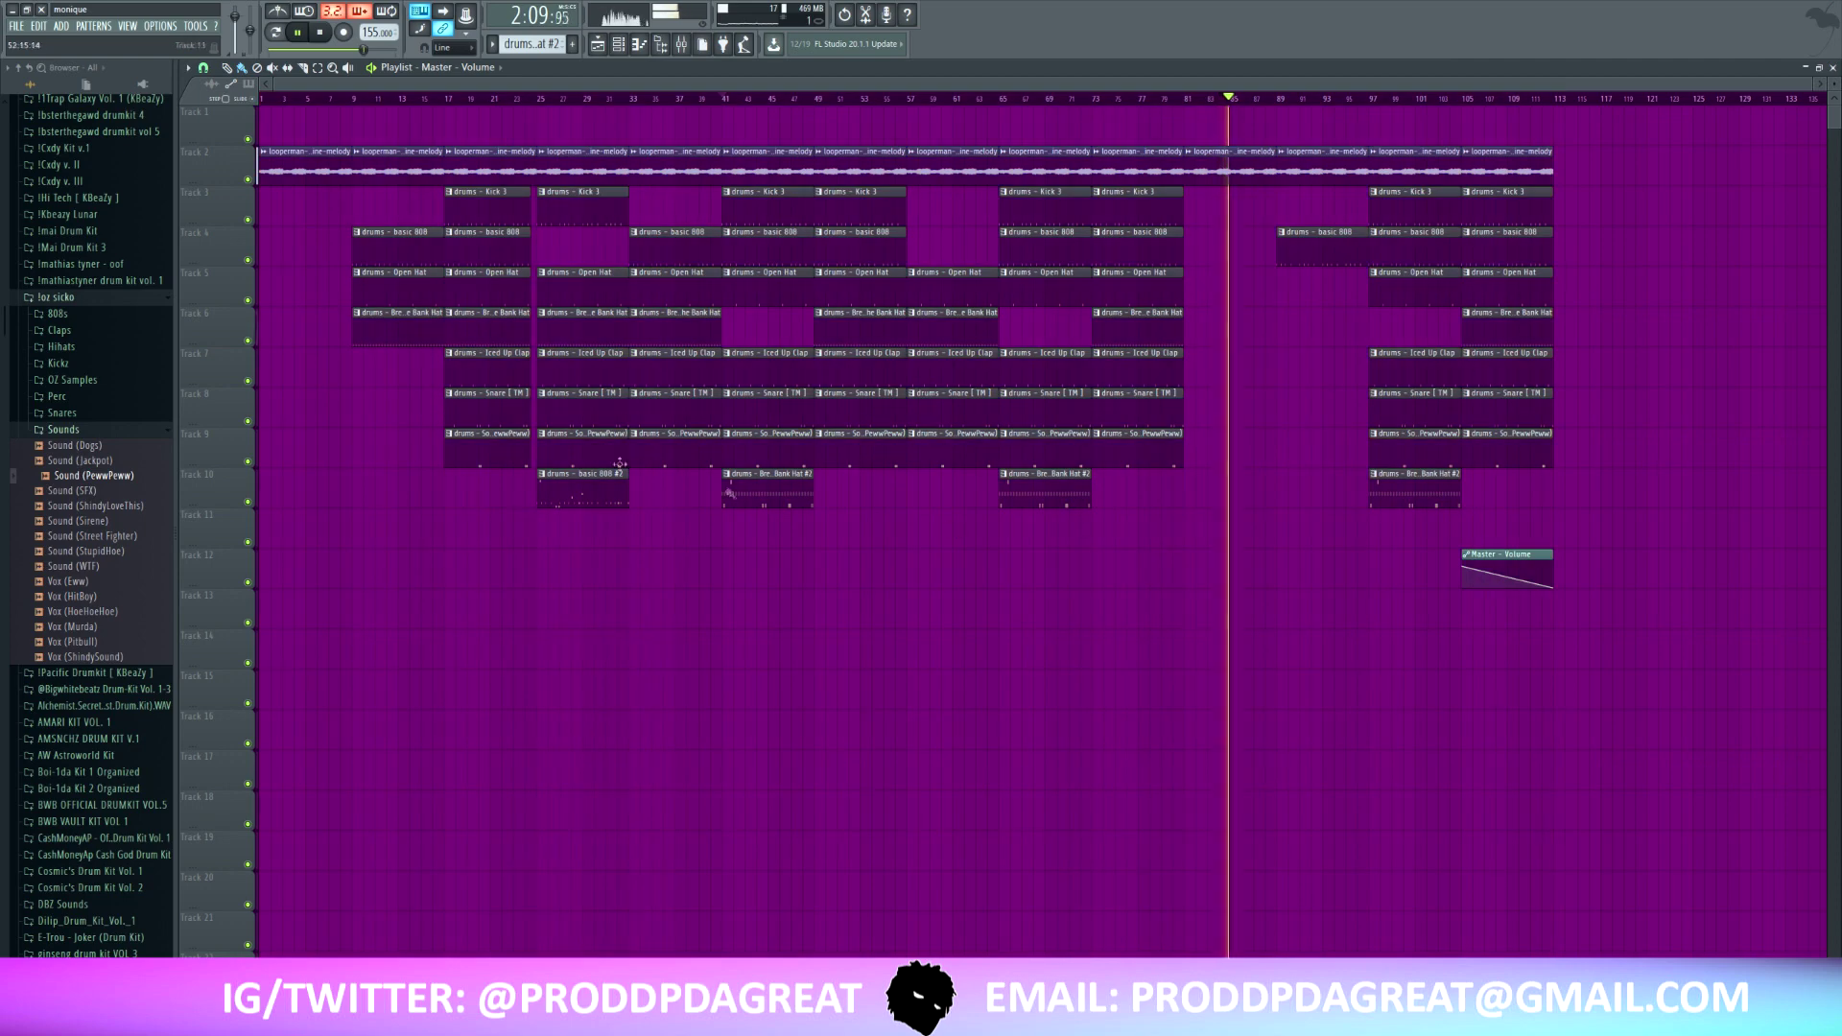
- Find the TAG SLO sample in the browser's tag folder and place it at bar 1 on track 1
left_click(58, 298)
scroll(77, 287, "up", 10)
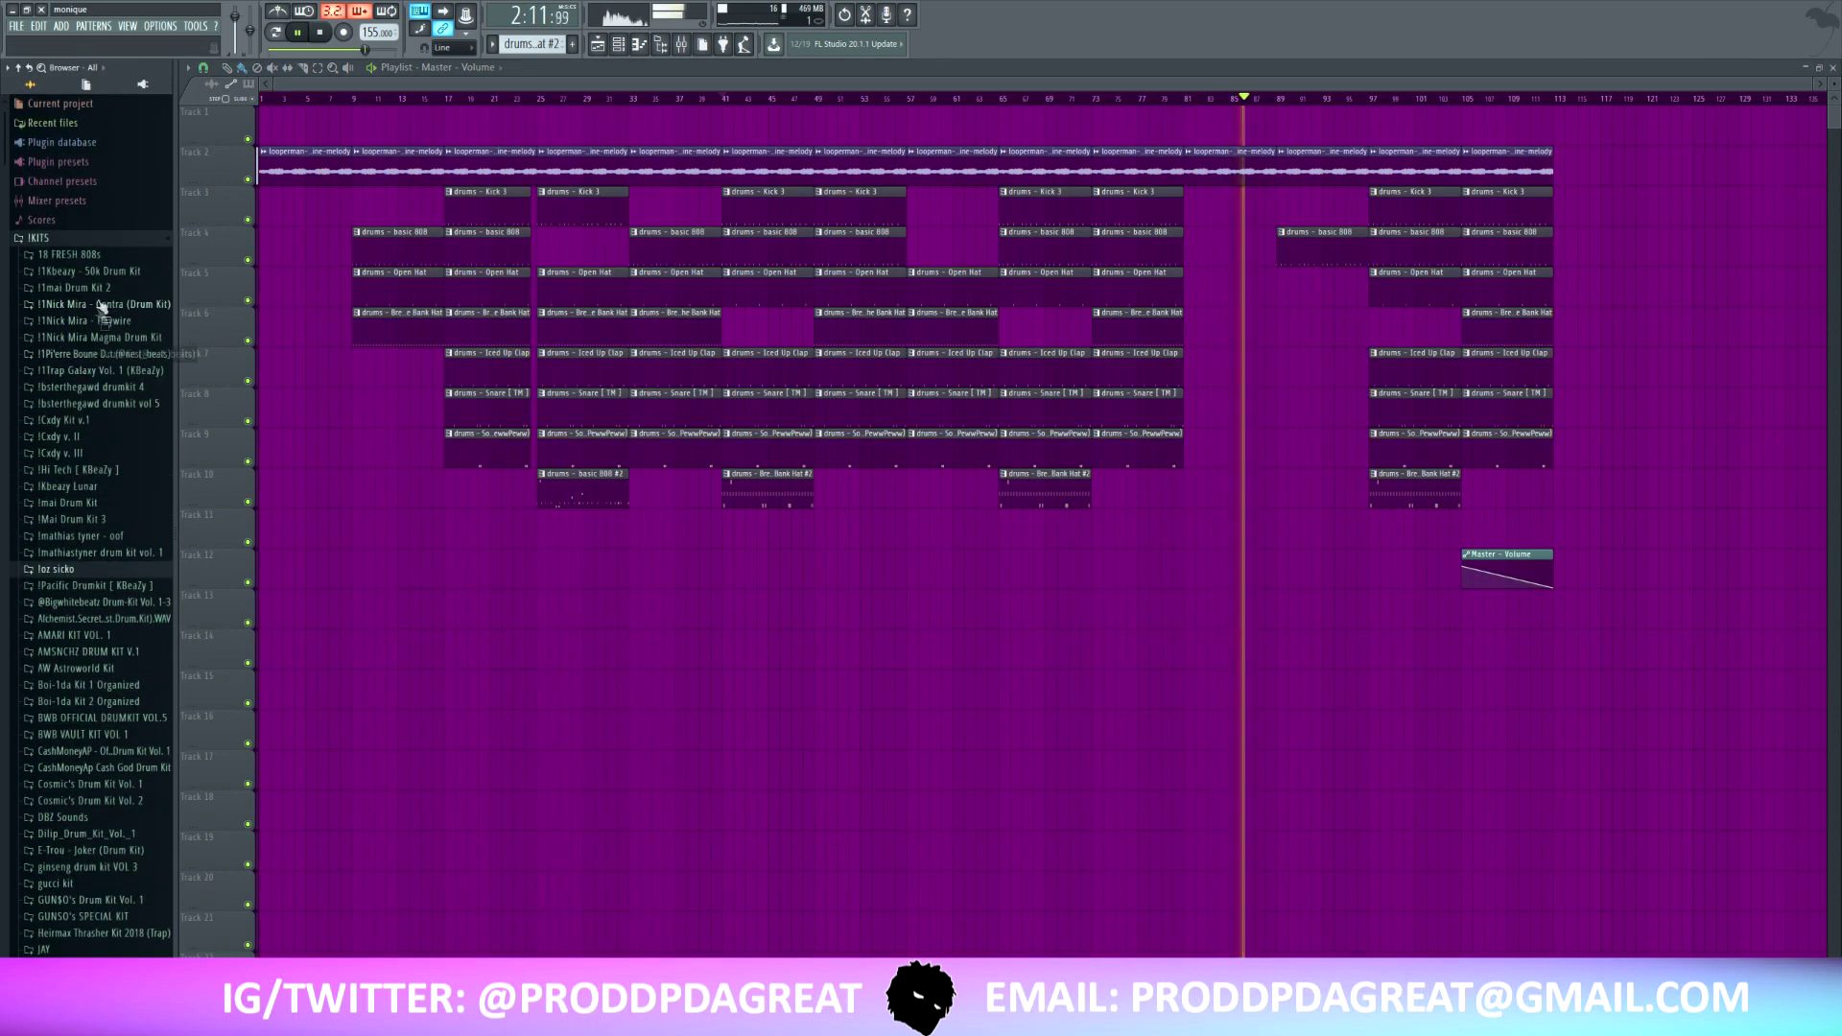
left_click(80, 254)
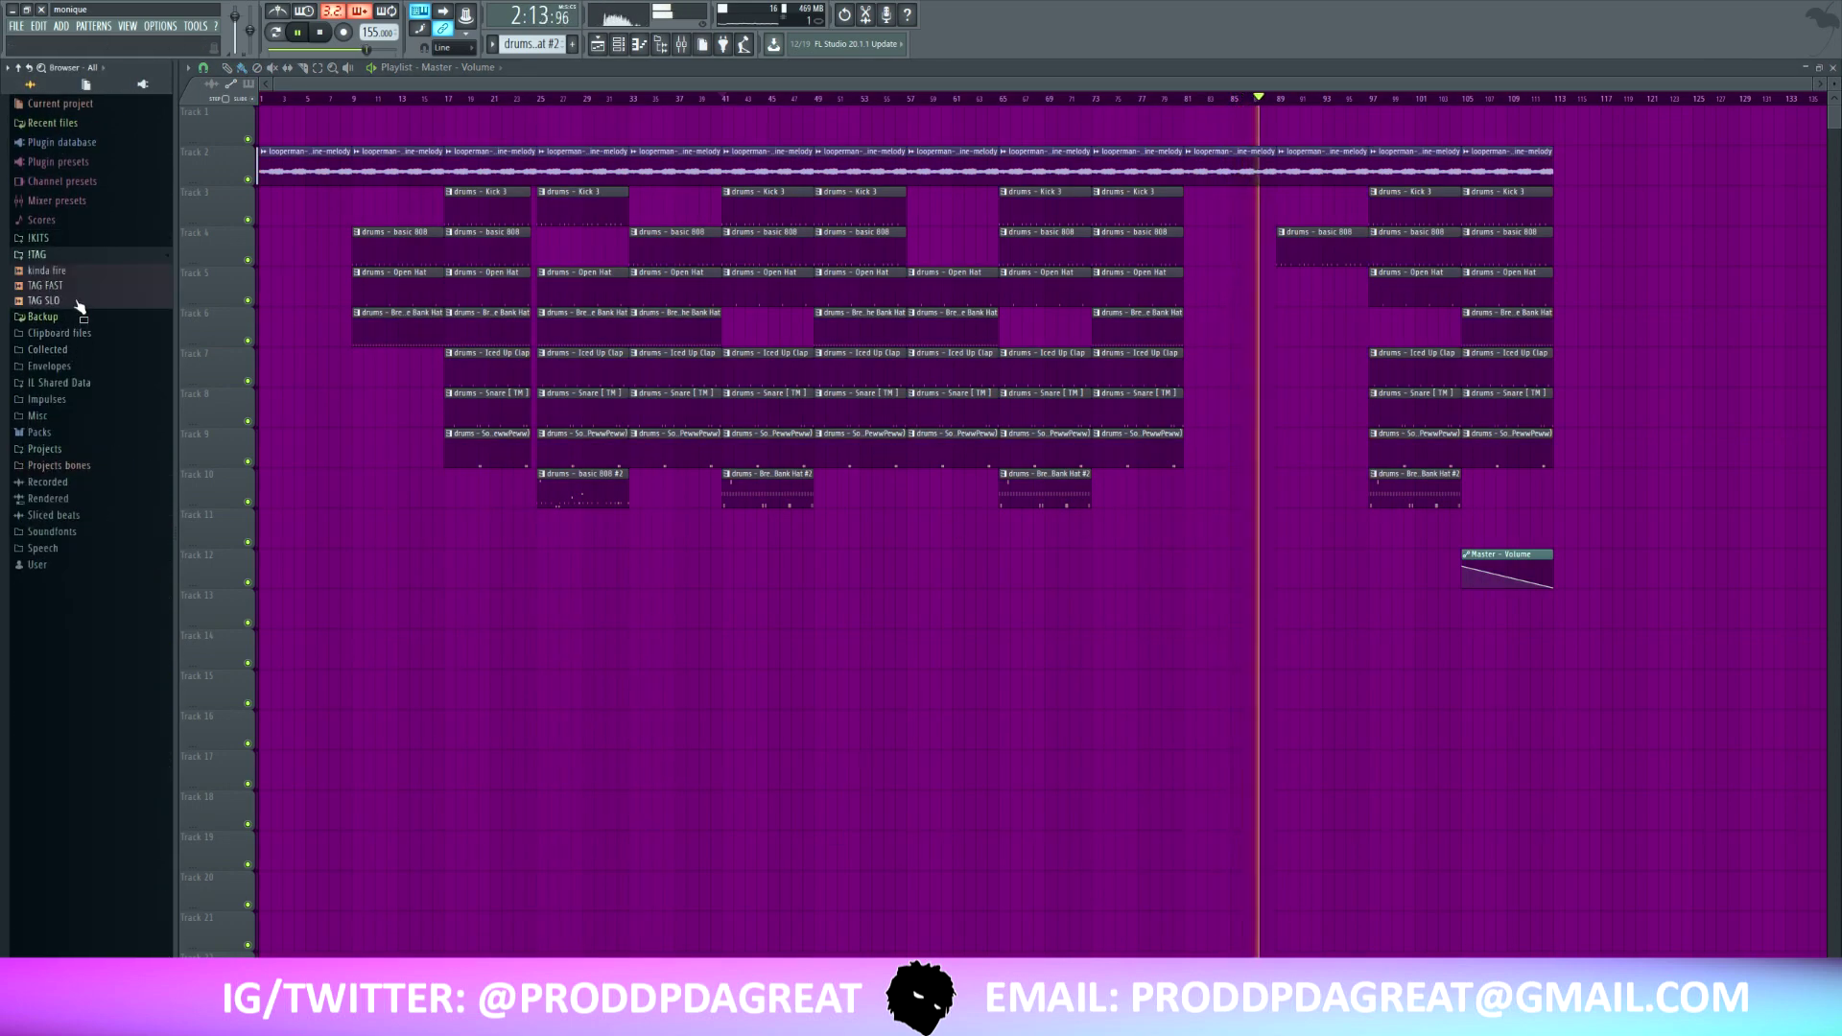
left_click_drag(285, 258, 273, 130)
- Reset the time-stretching setting of the TAG SLO sample in its channel settings and close them
double_click(272, 130)
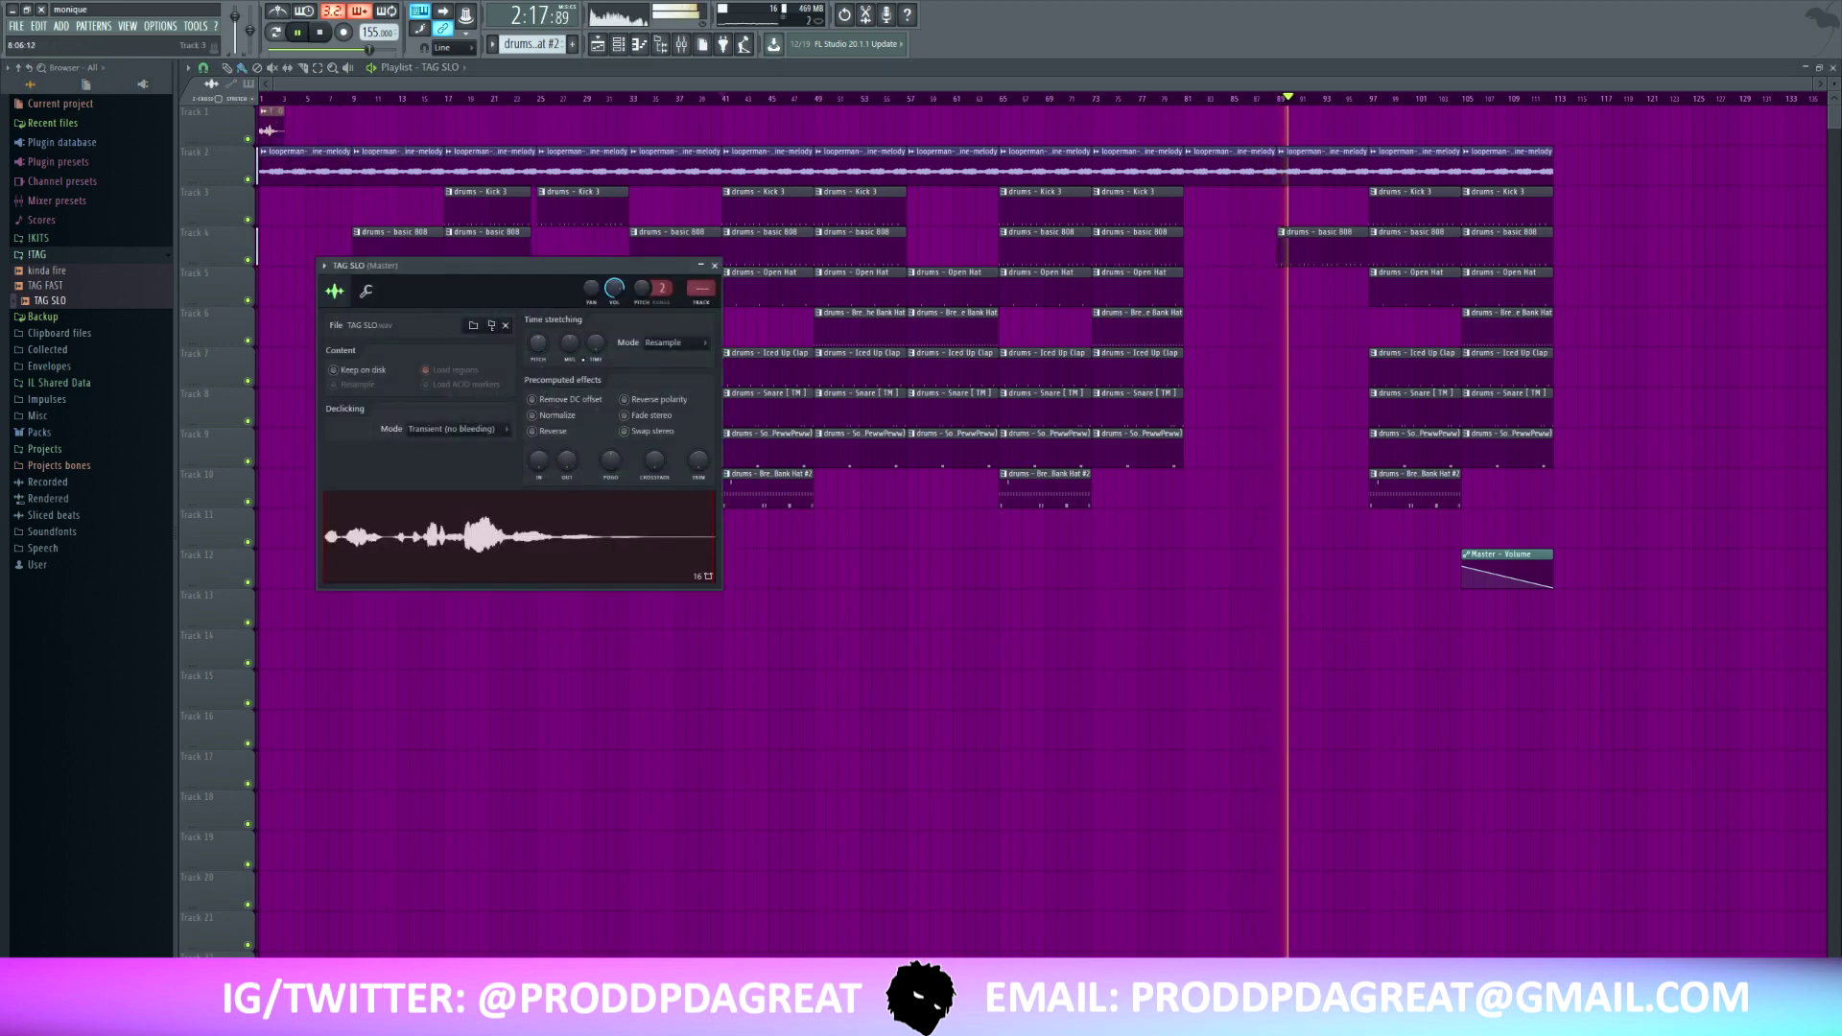
right_click(591, 342)
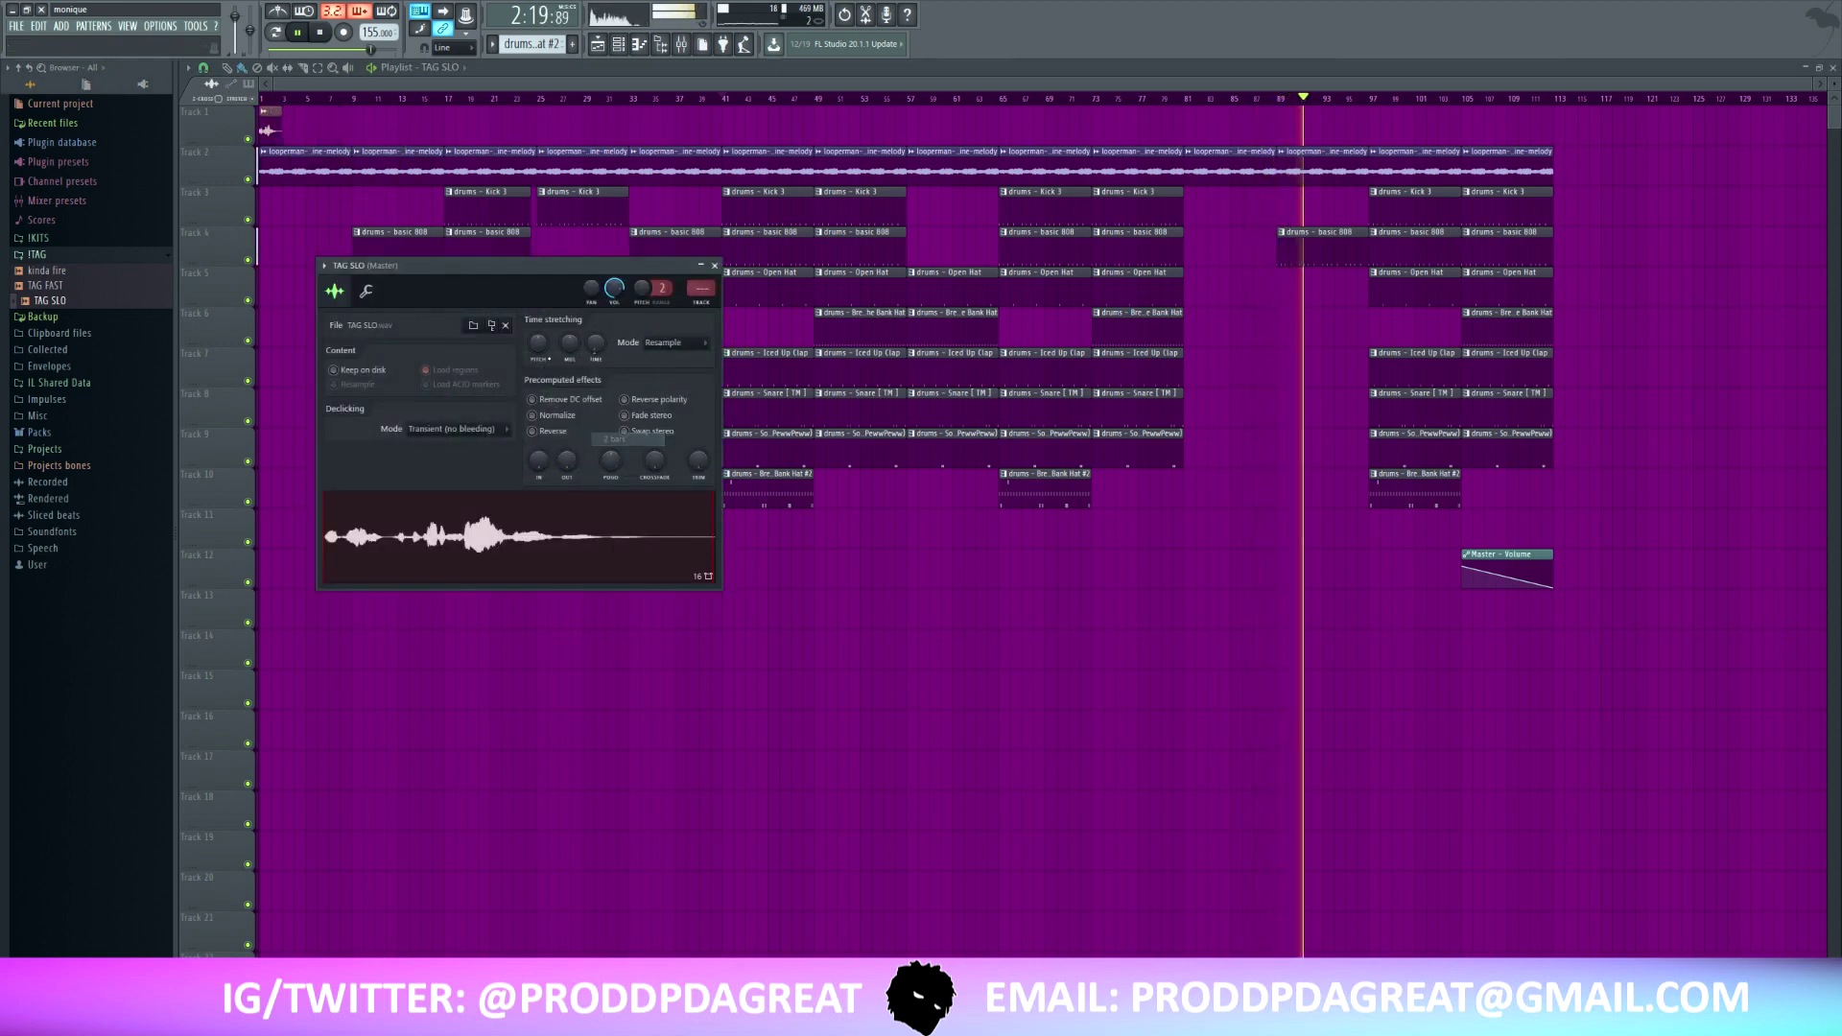
right_click(550, 343)
left_click(573, 345)
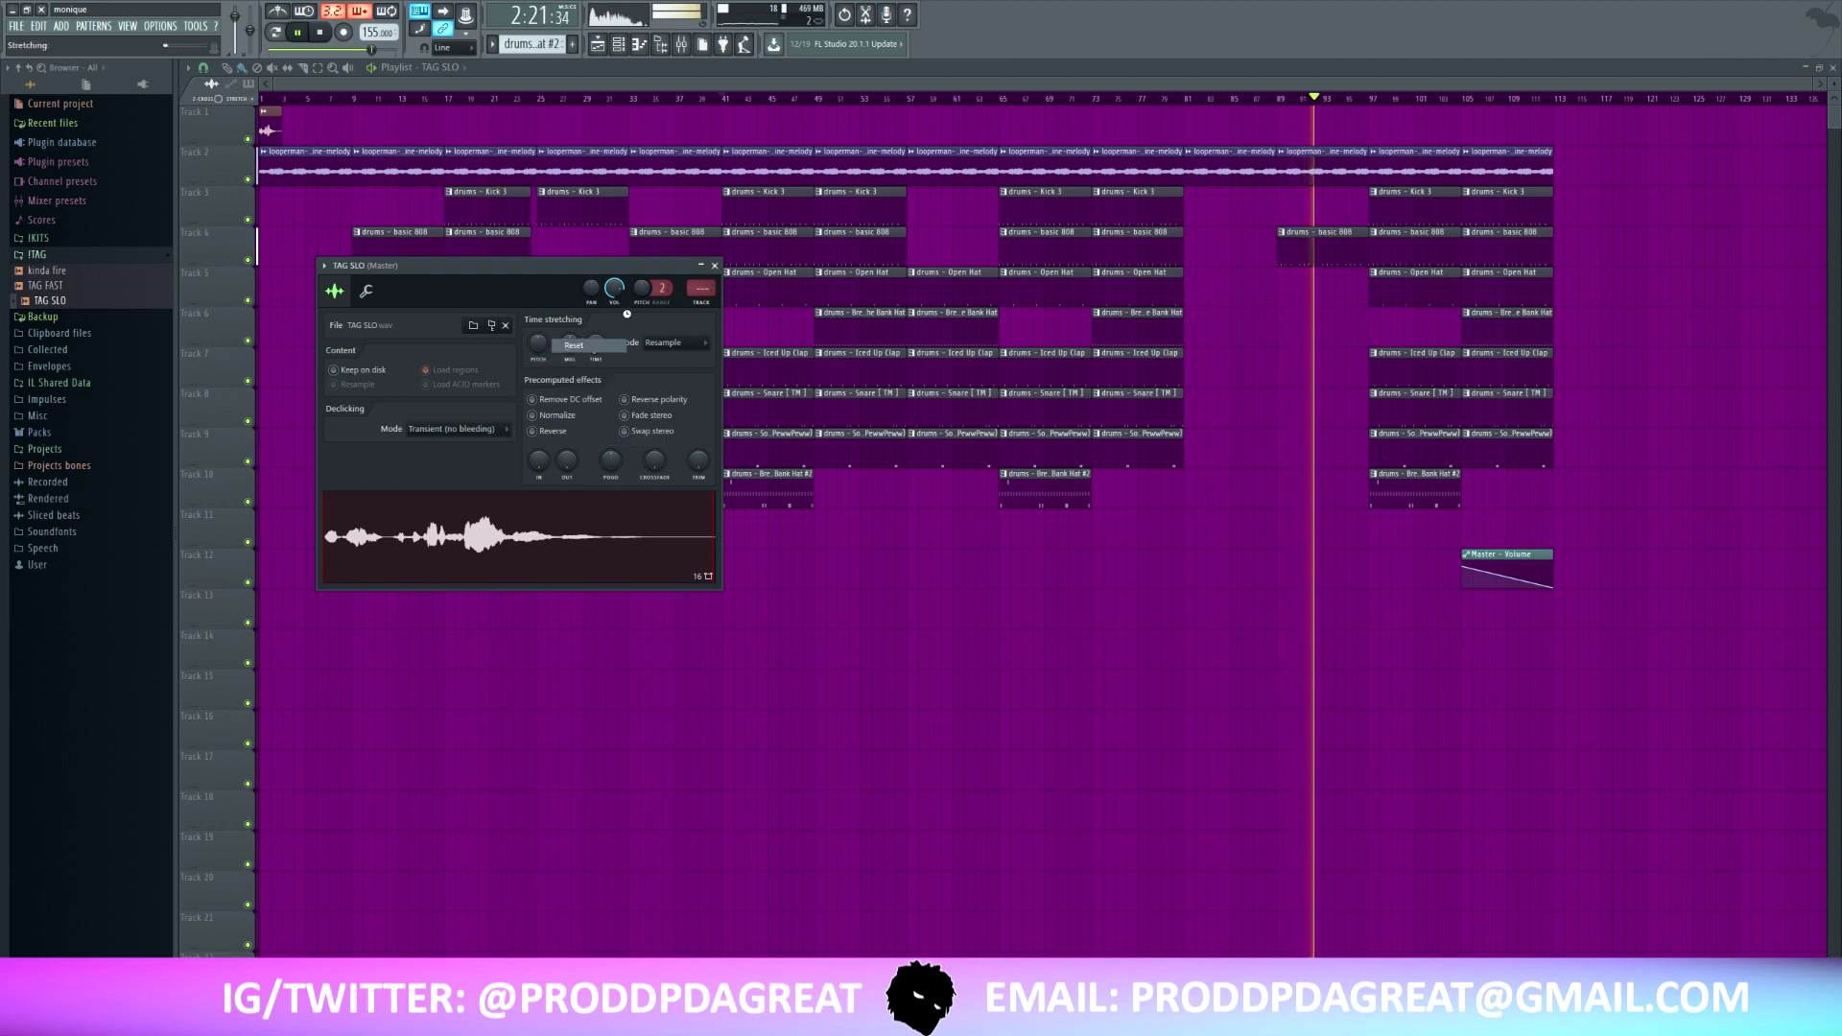
left_click(715, 266)
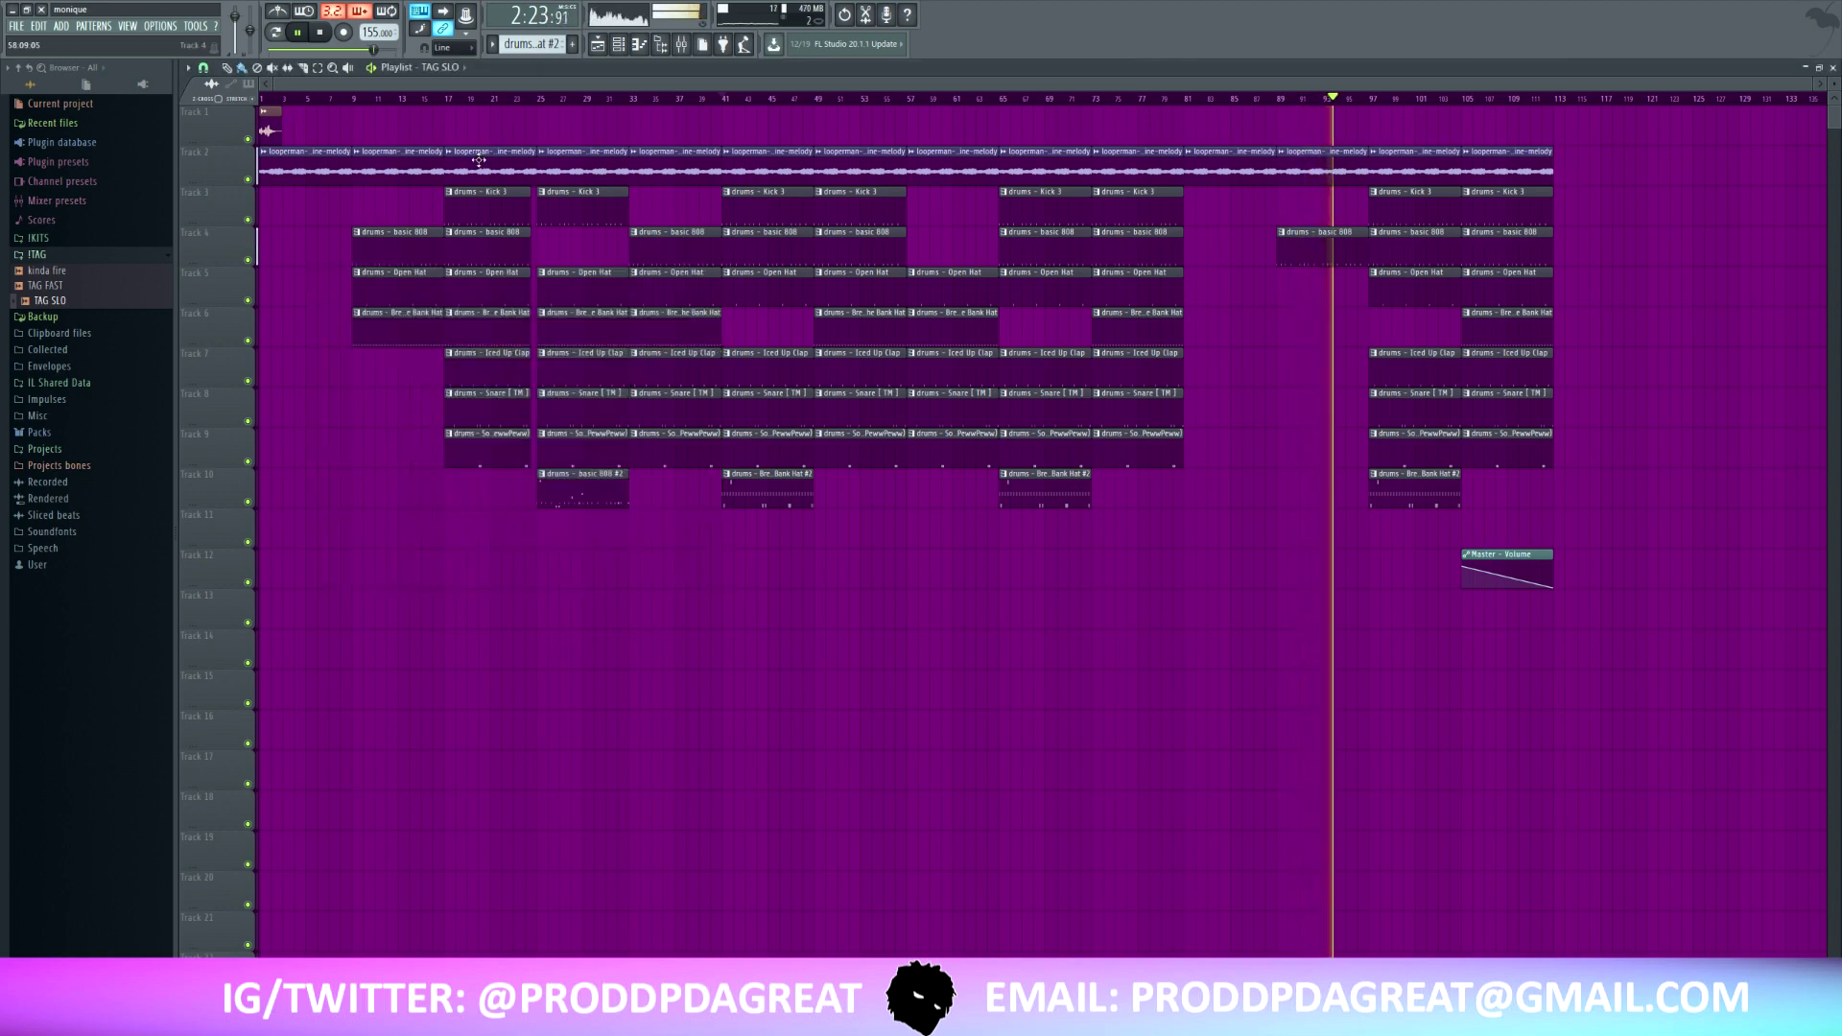
- Place a TAG SLO clip at bar 105 on track 1 and shift it to start slightly before that bar
left_click_drag(308, 133, 1476, 161)
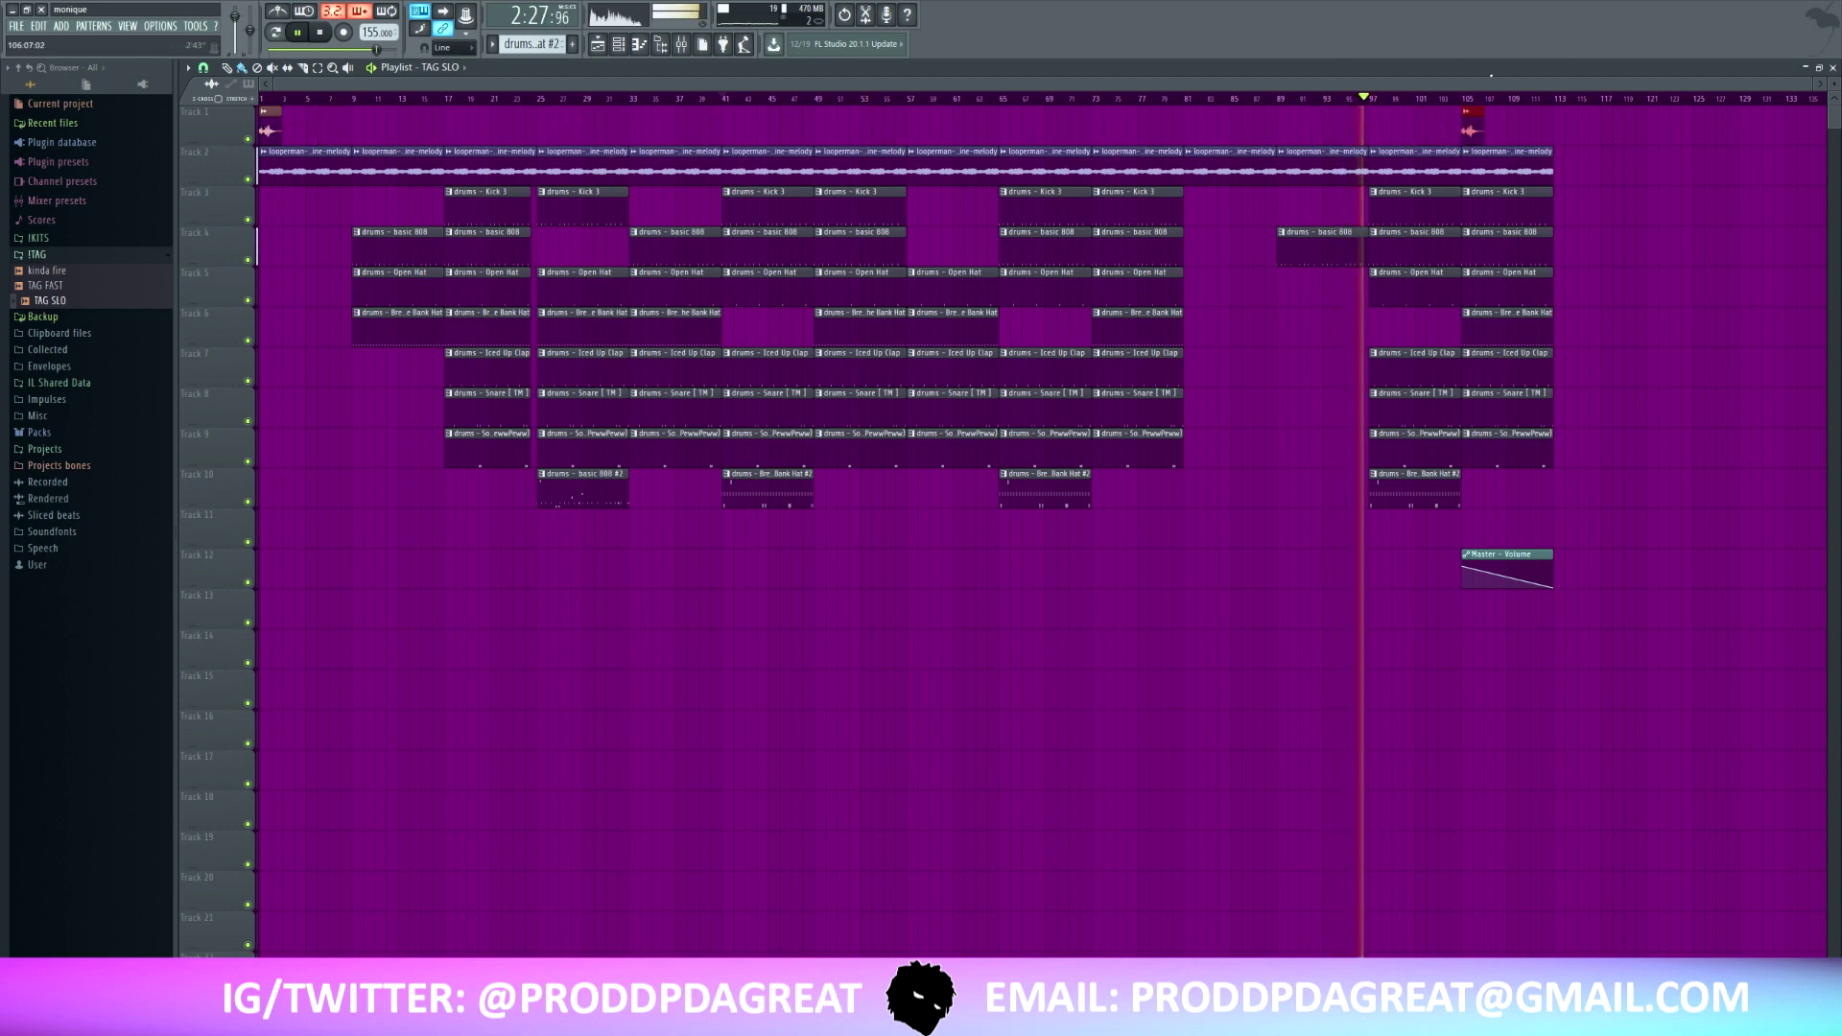
scroll(1488, 103, "up", 4)
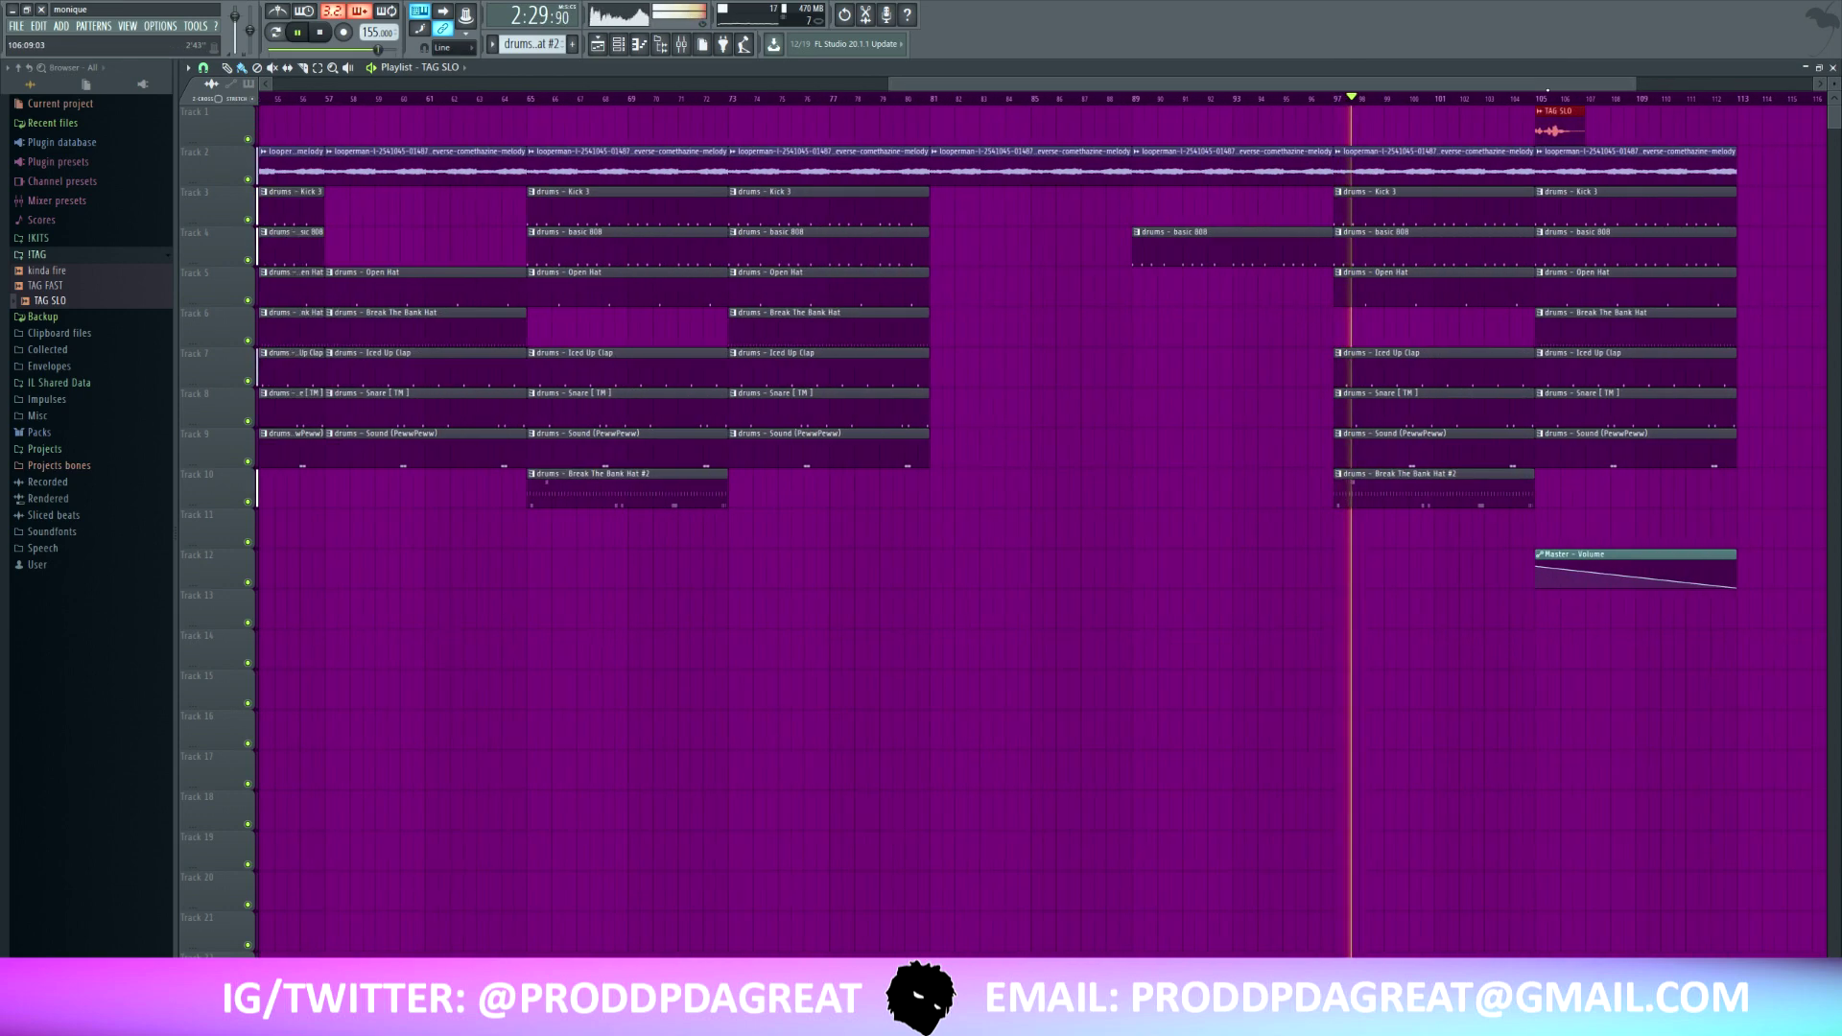
scroll(1658, 99, "down", 4)
left_click(1576, 100)
scroll(1587, 107, "up", 7)
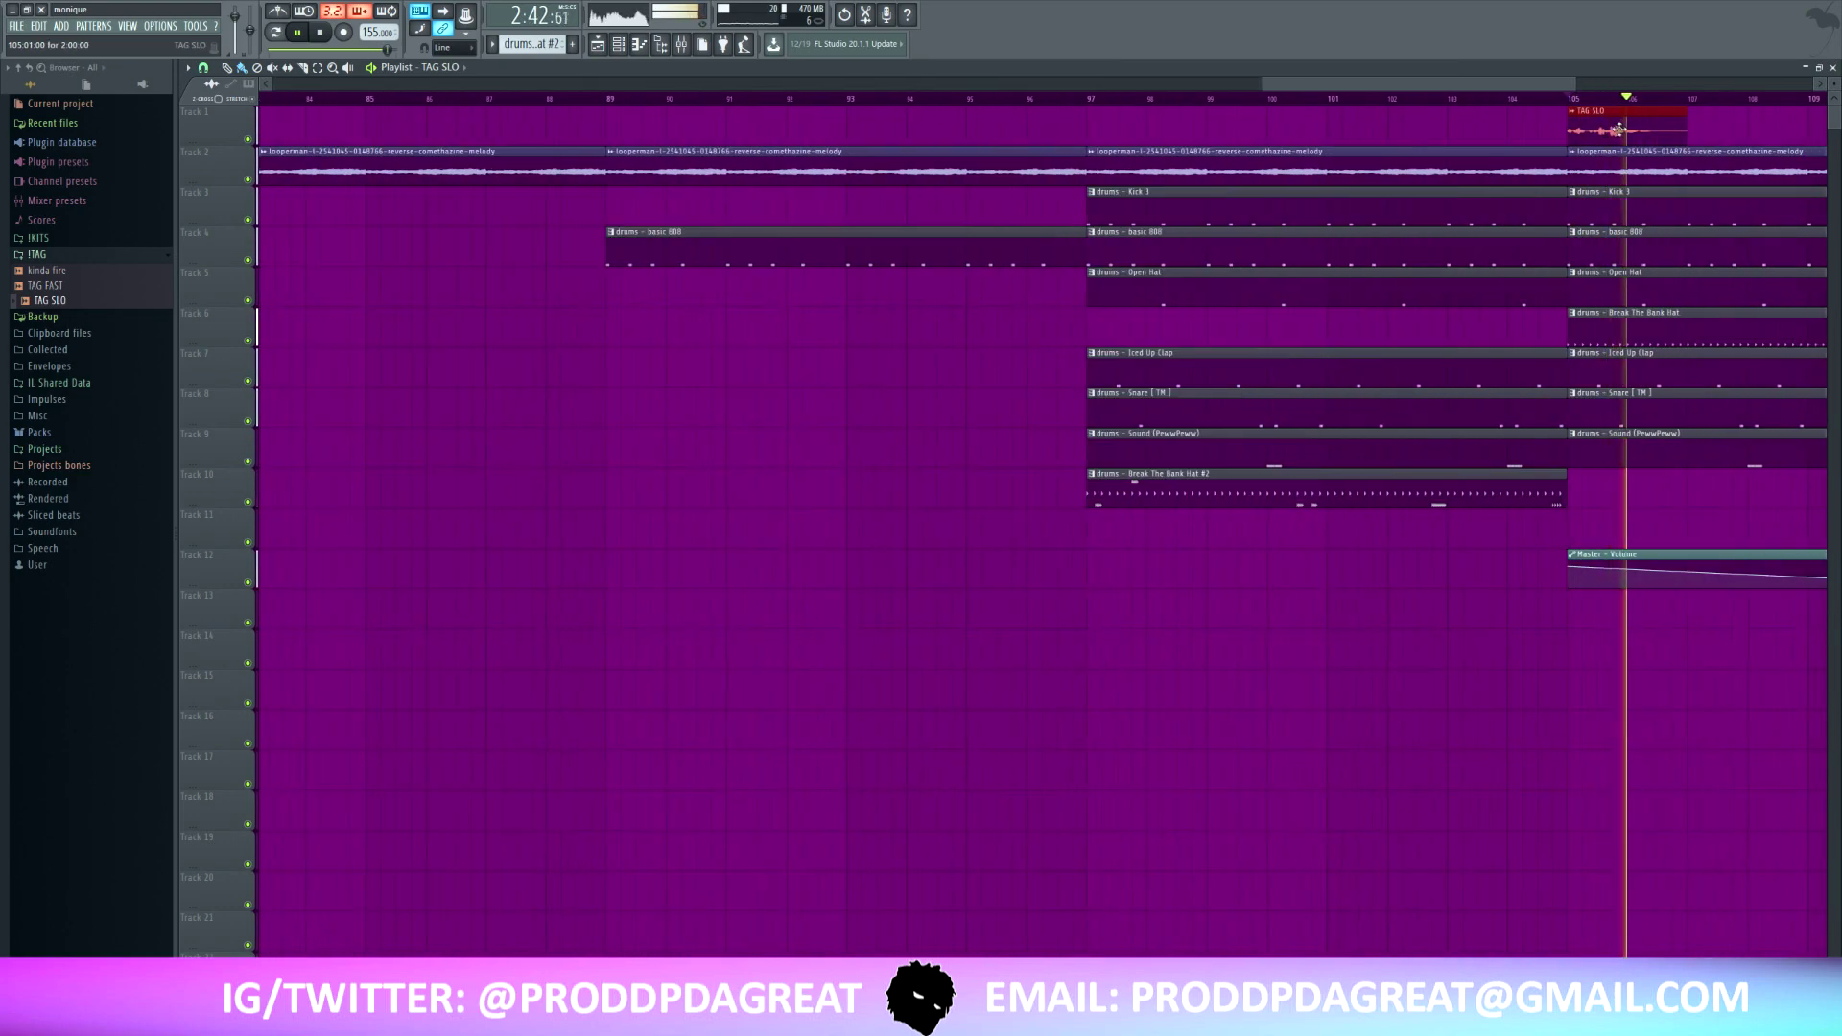
left_click_drag(1630, 135, 1587, 134)
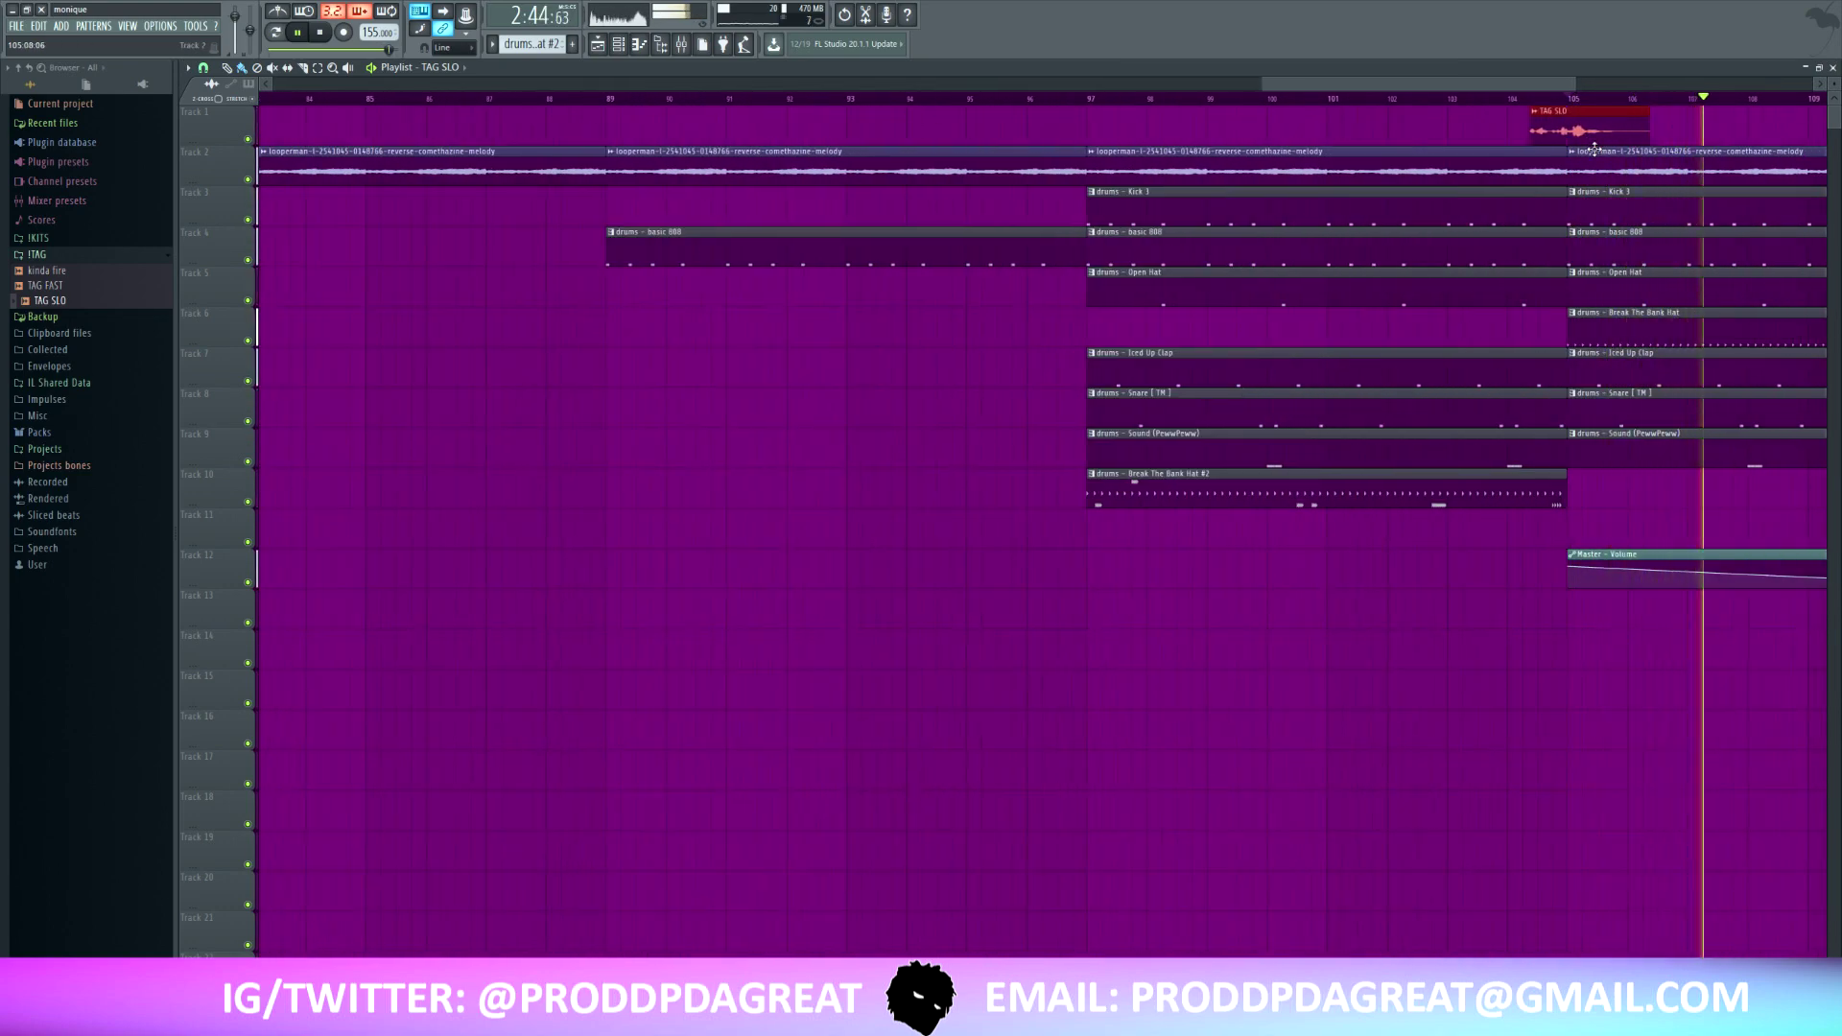
scroll(1578, 102, "up", 7)
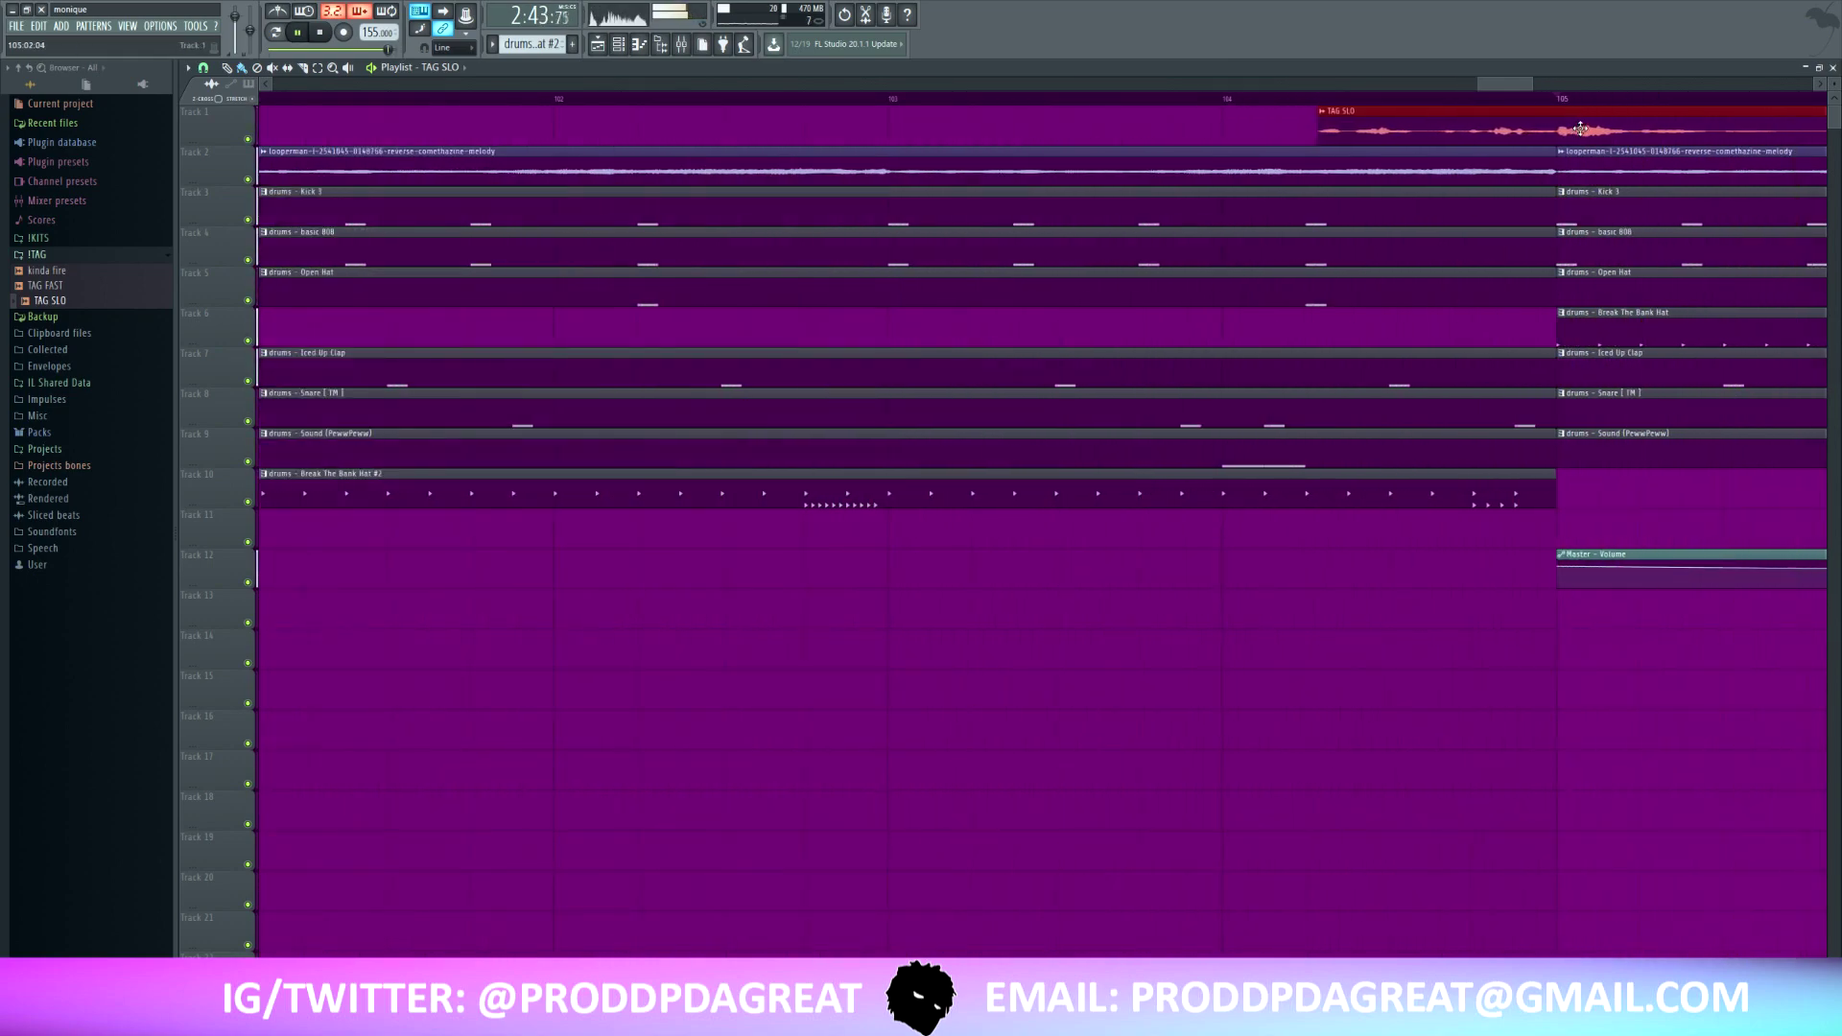
scroll(1504, 116, "down", 5)
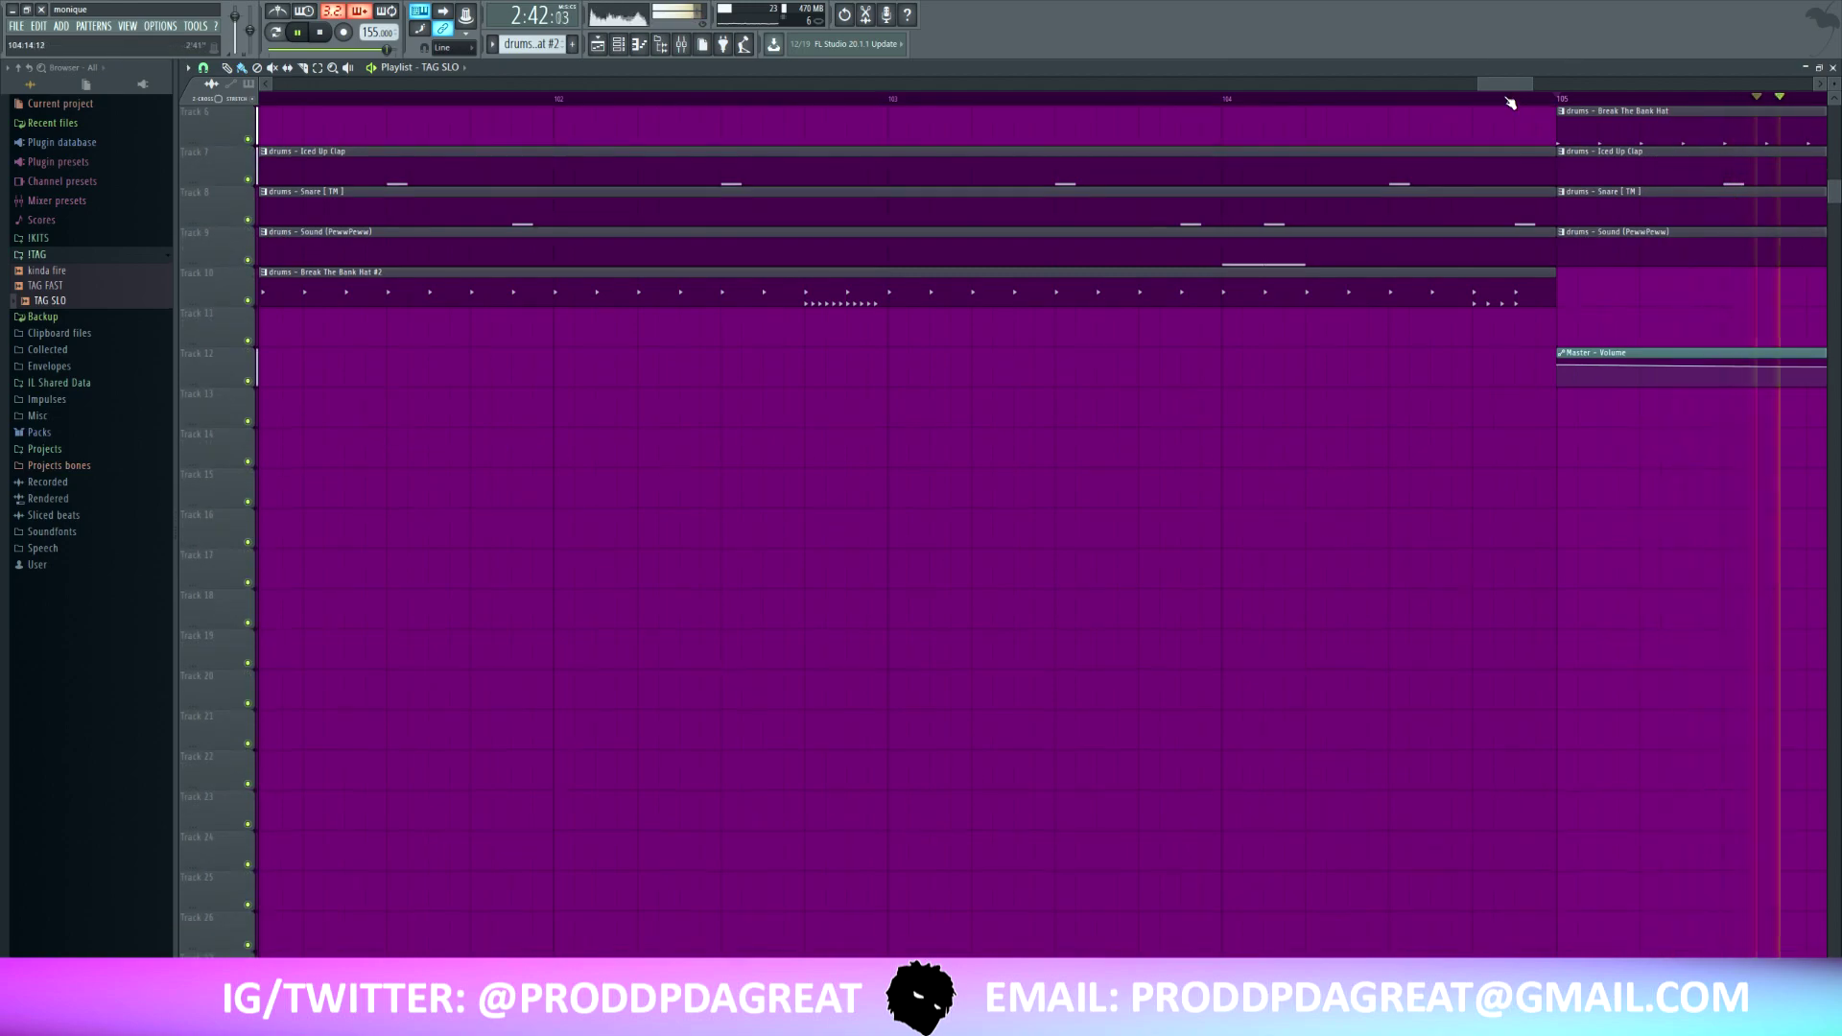
- Place another TAG SLO clip on track 1 starting just before bar 9, and stop playback
scroll(1510, 100, "down", 7)
scroll(1511, 100, "down", 7)
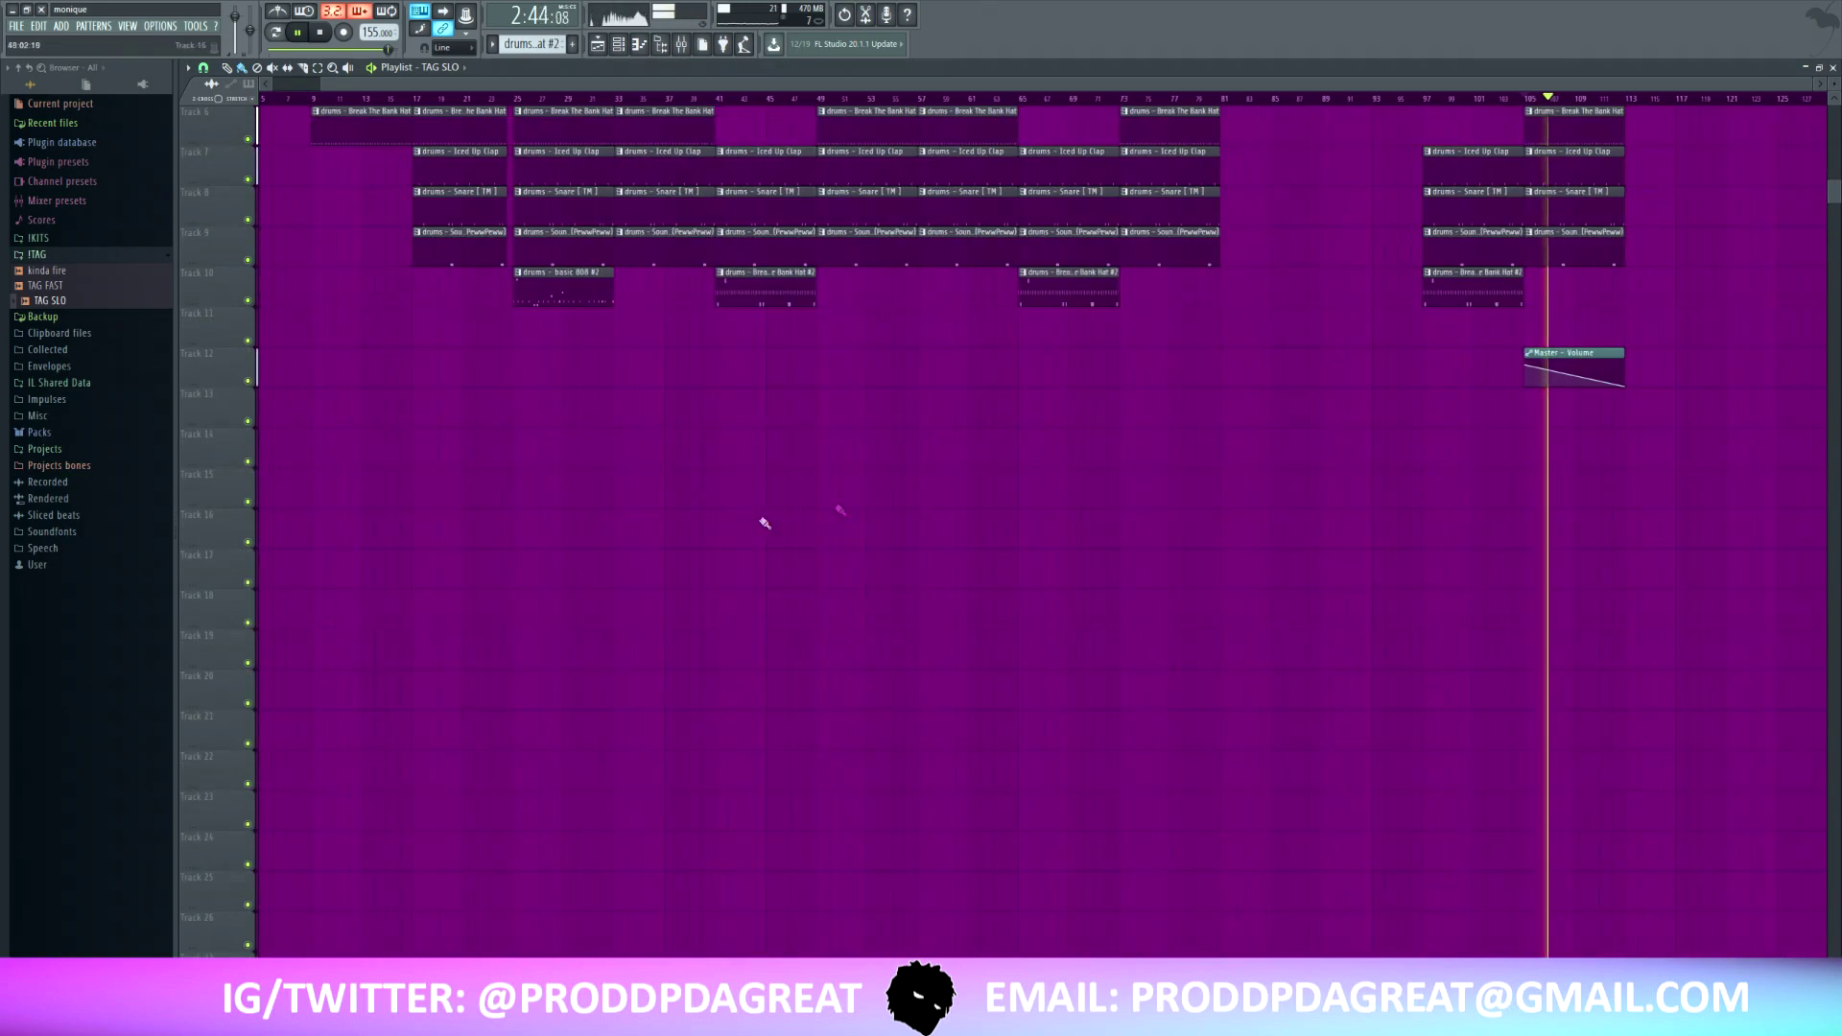
scroll(514, 401, "up", 5)
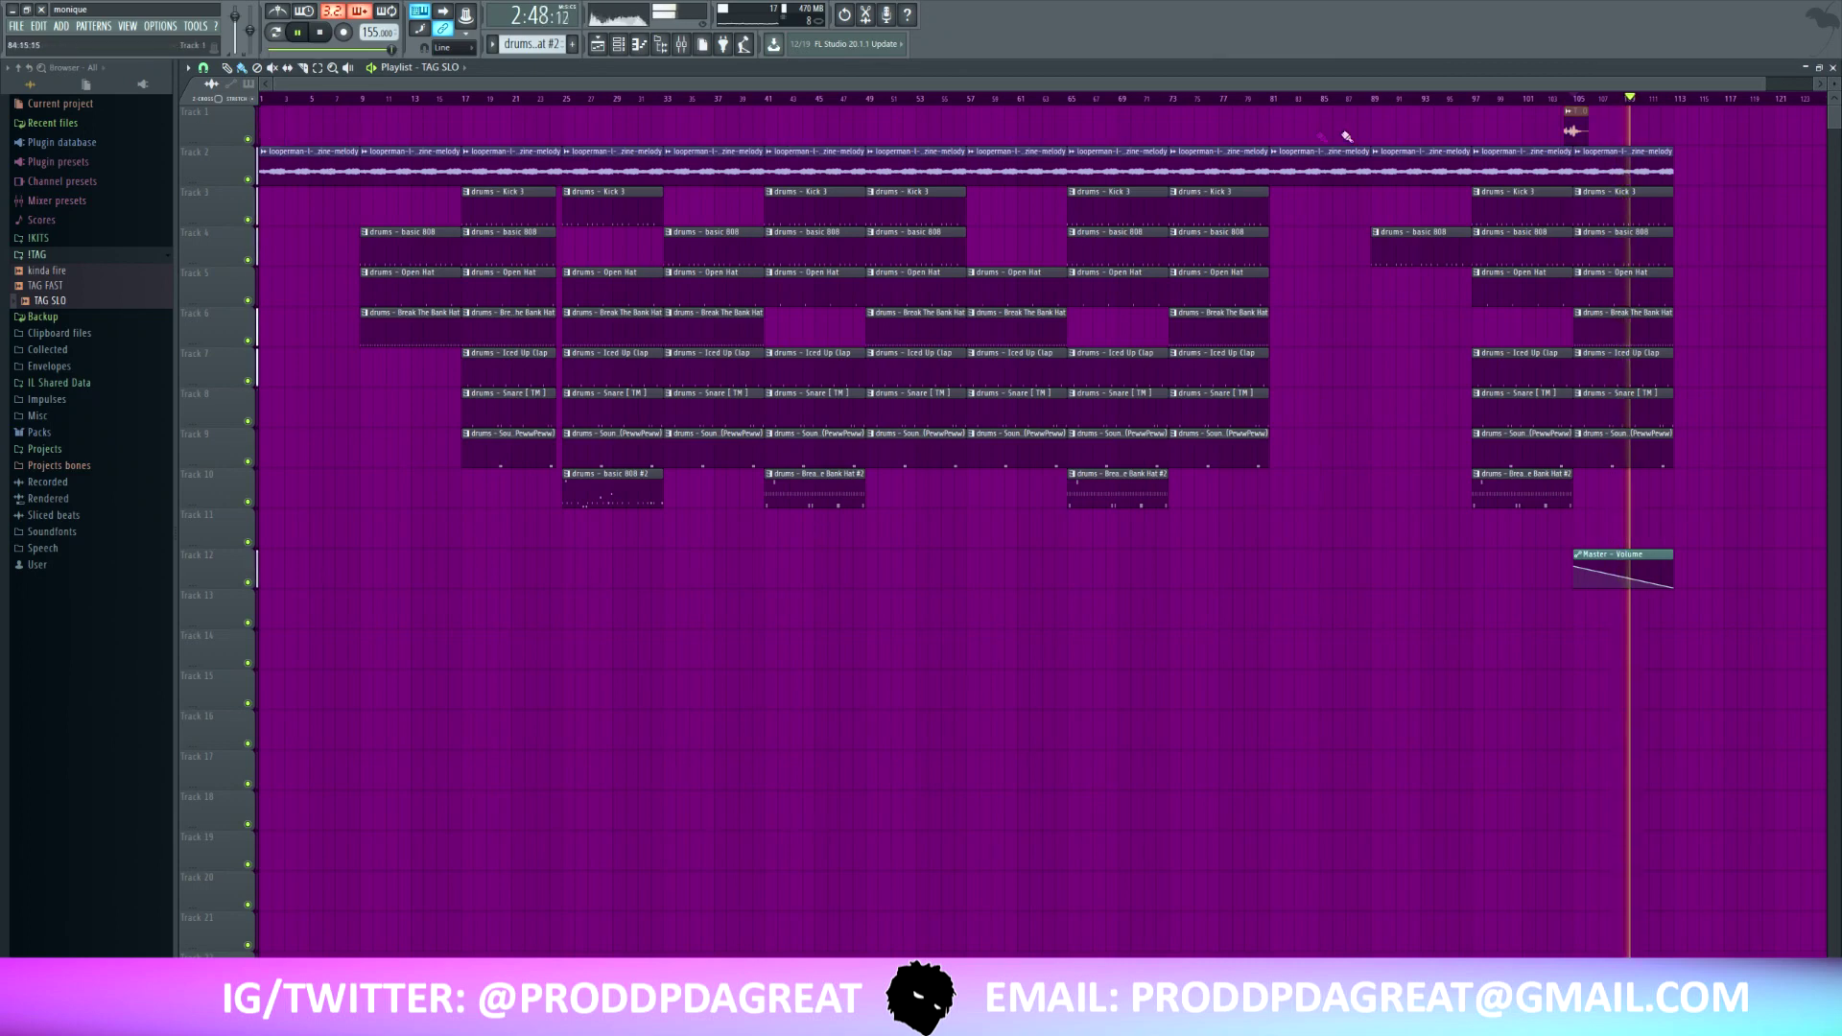
left_click_drag(393, 115, 364, 113)
scroll(369, 103, "up", 7)
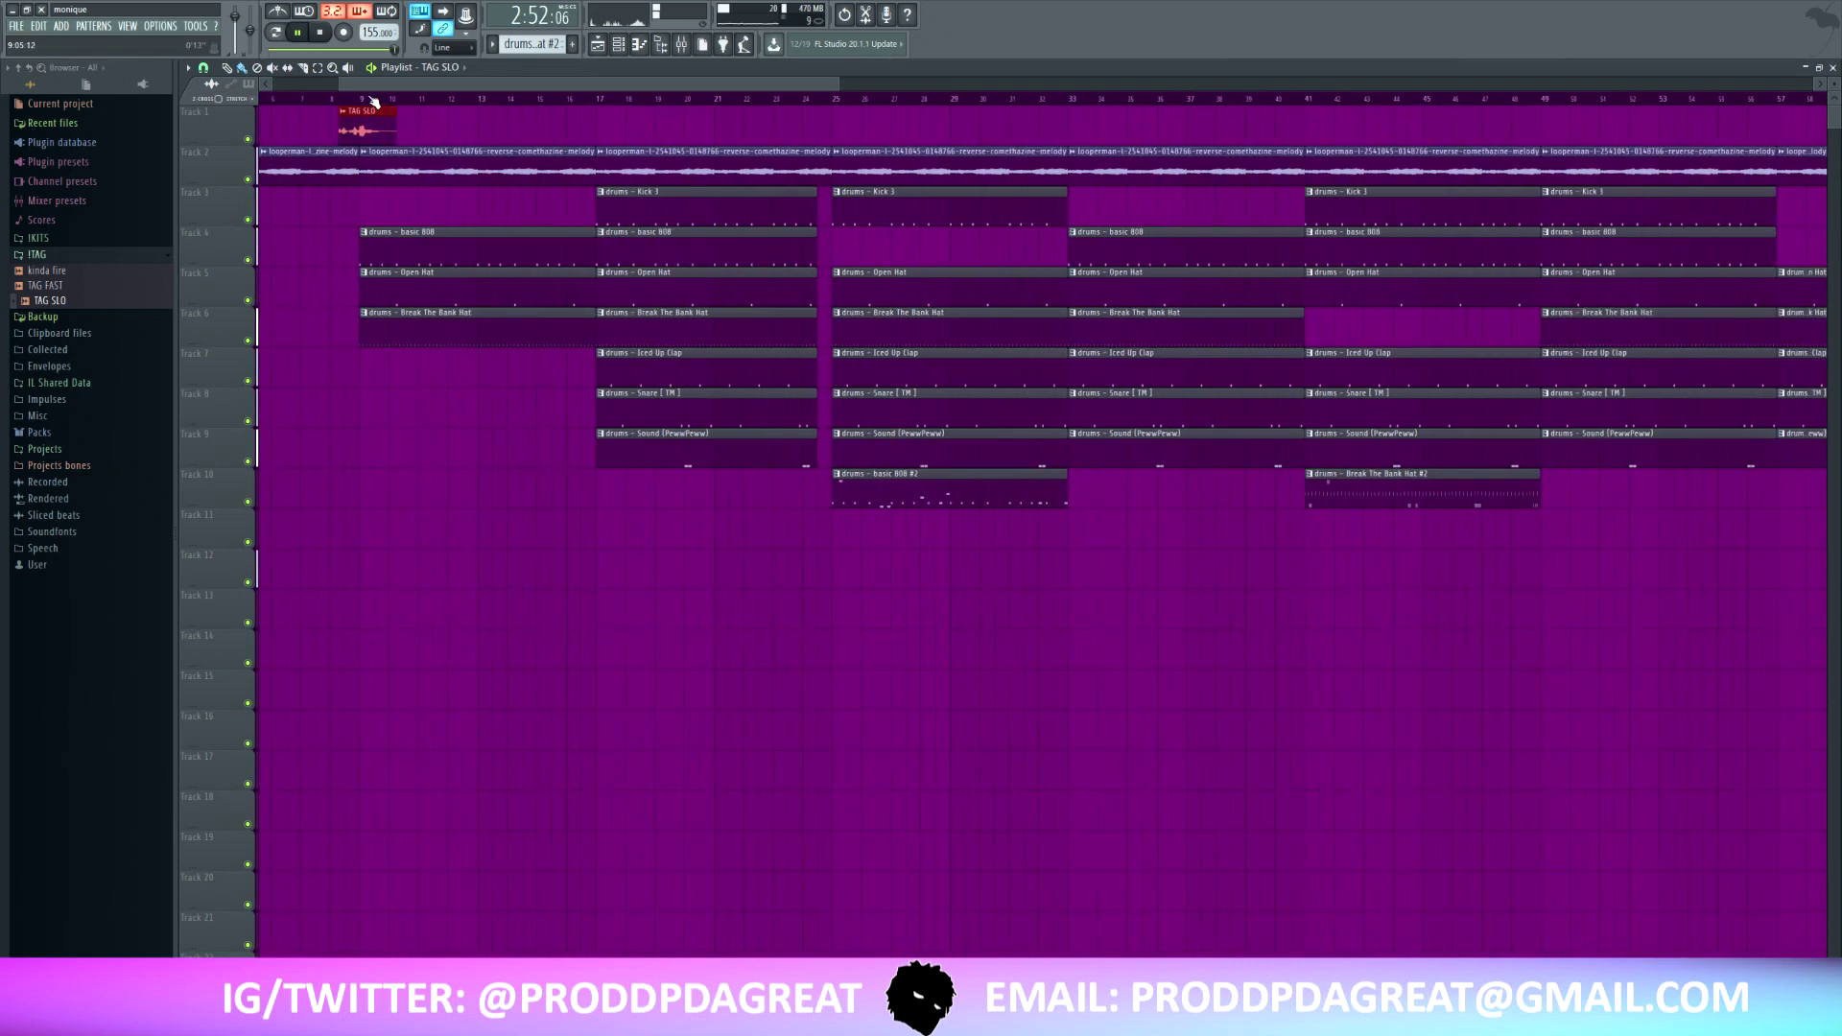
scroll(370, 102, "down", 7)
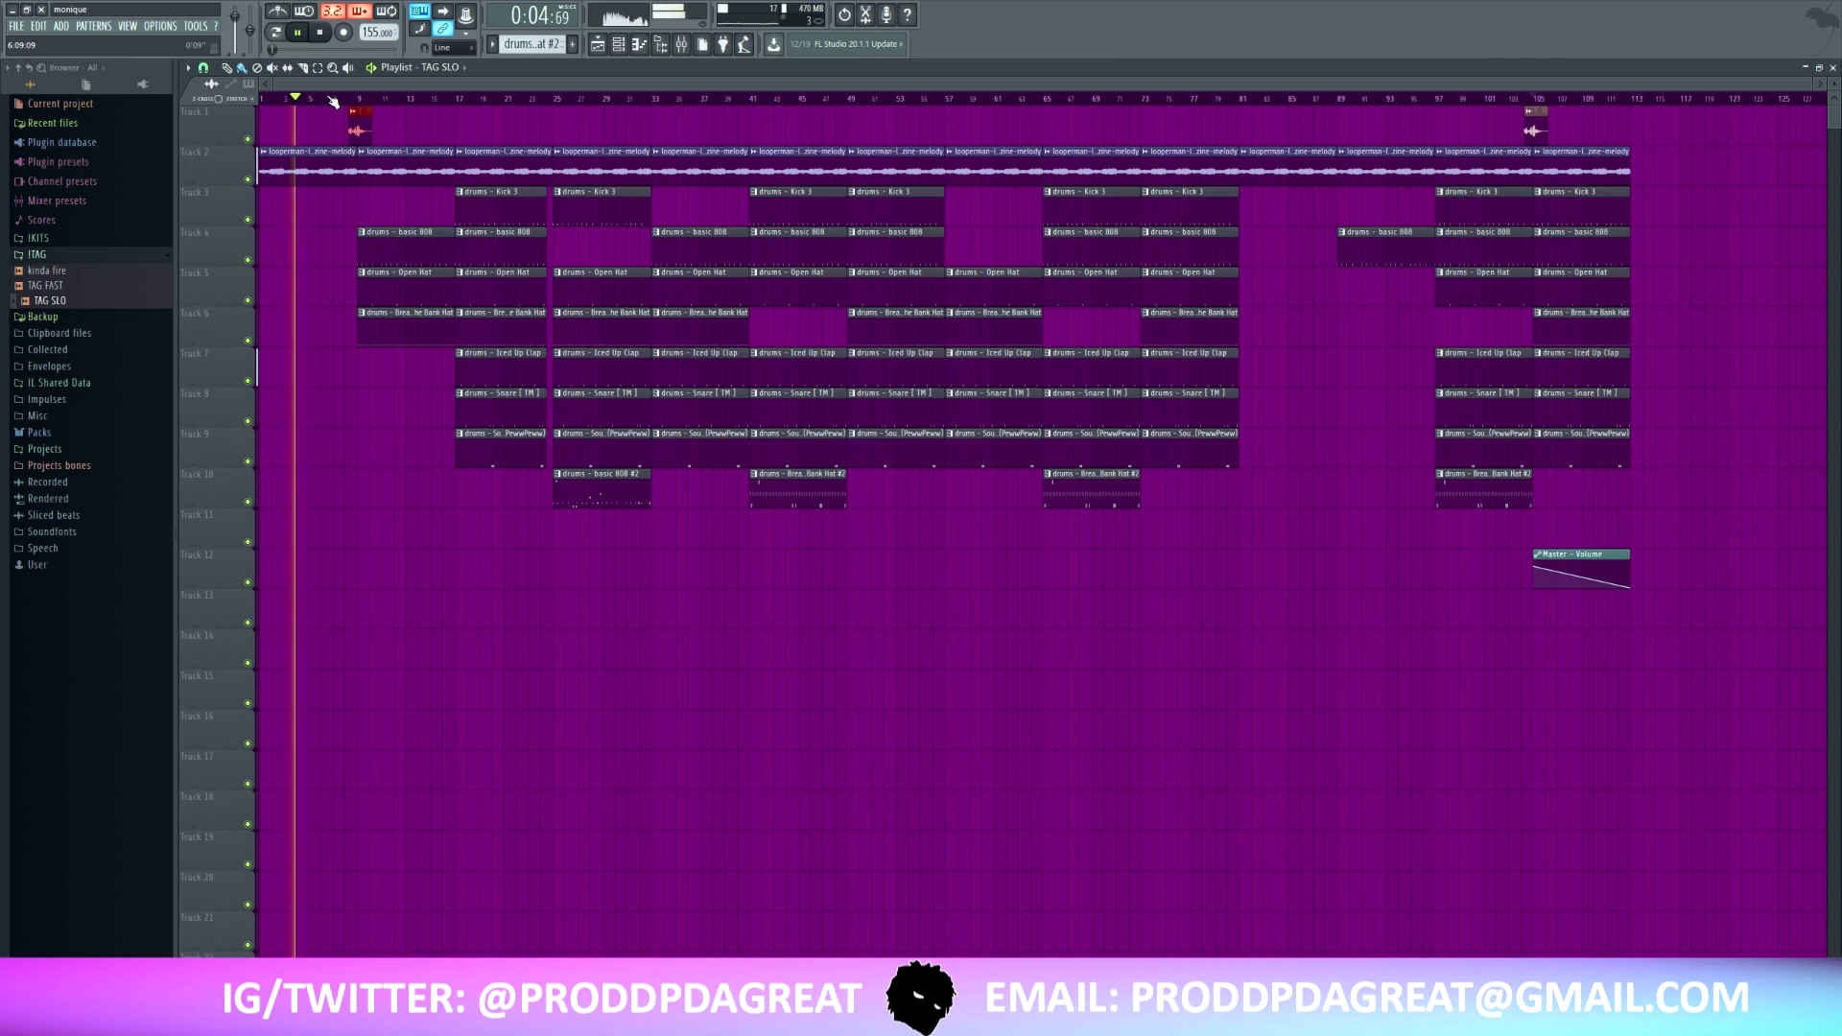
key("space")
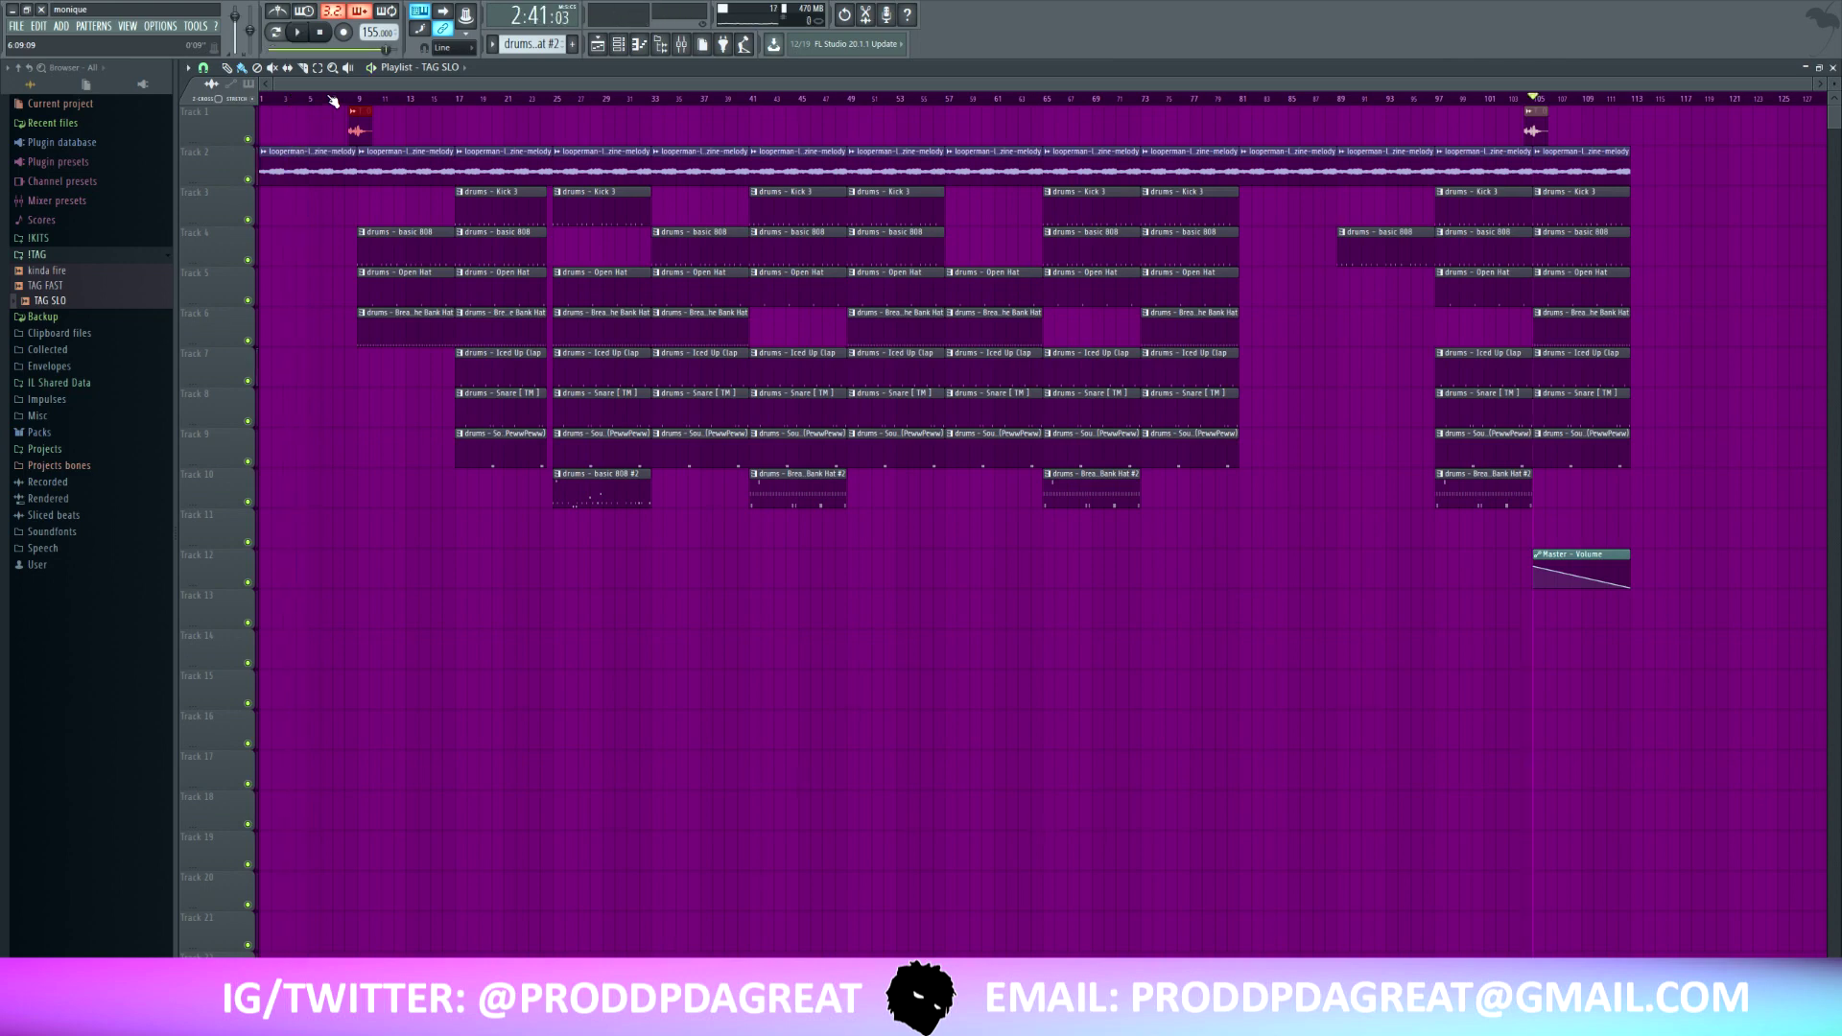